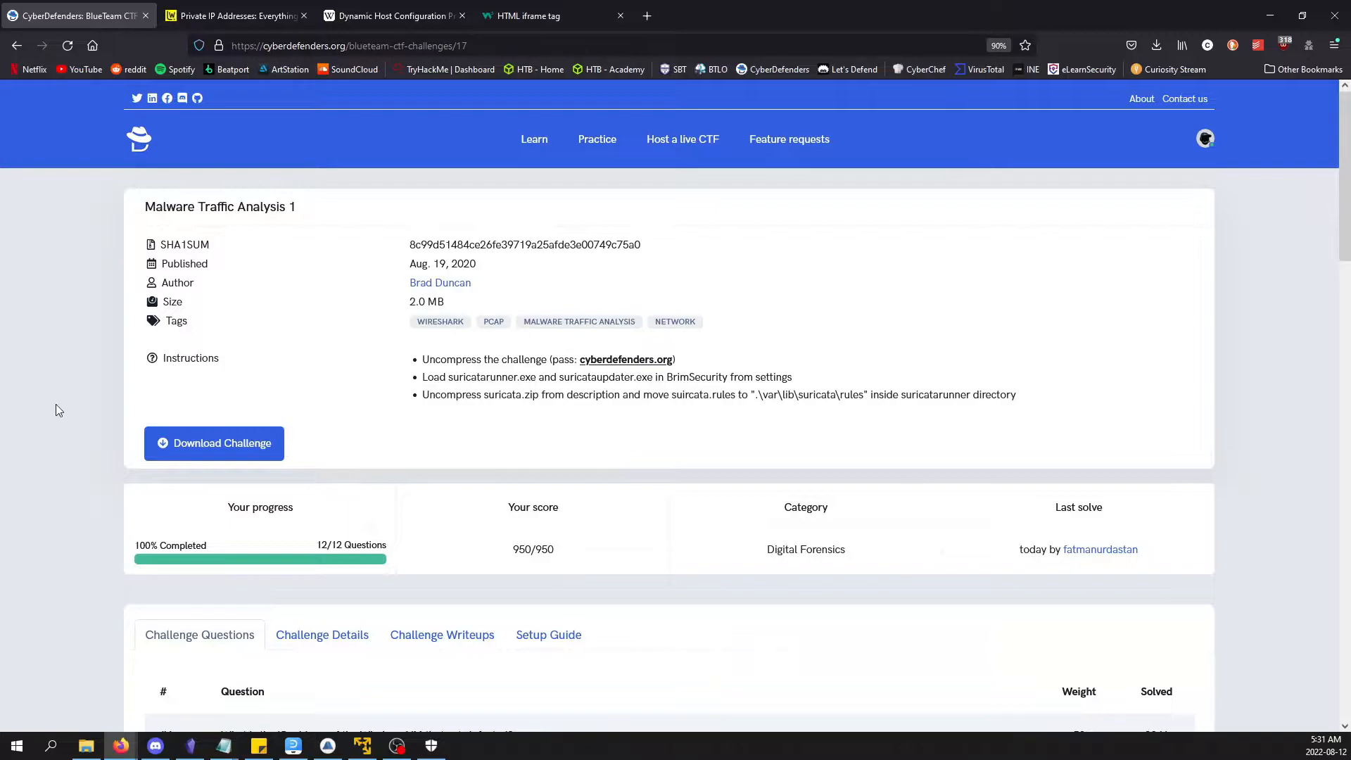
Review the challenge details and tool list for Malware Traffic Analysis 1, then return to the challenge questions.
{"action": "left_click", "coordinate": [296, 501]}
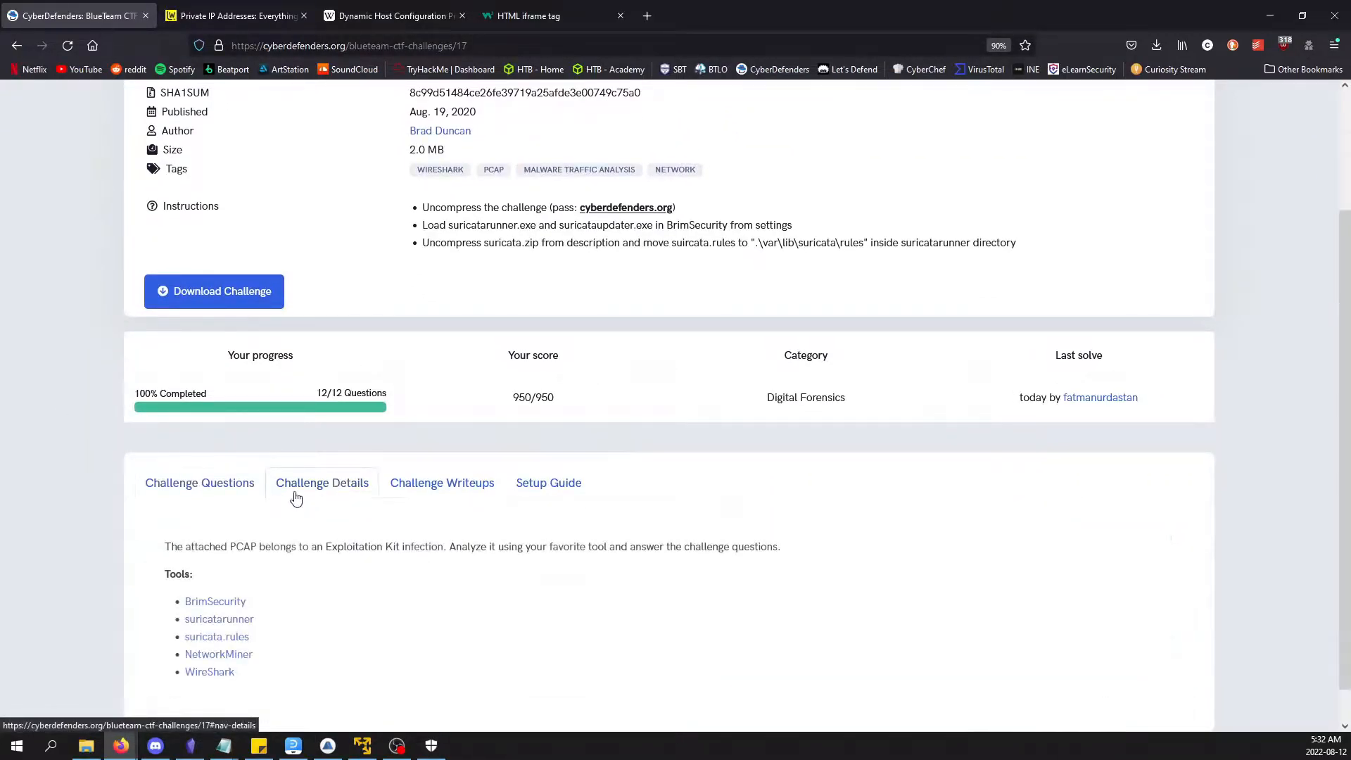
{"action": "scroll", "coordinate": [81, 451], "scroll_direction": "down", "scroll_amount": 1}
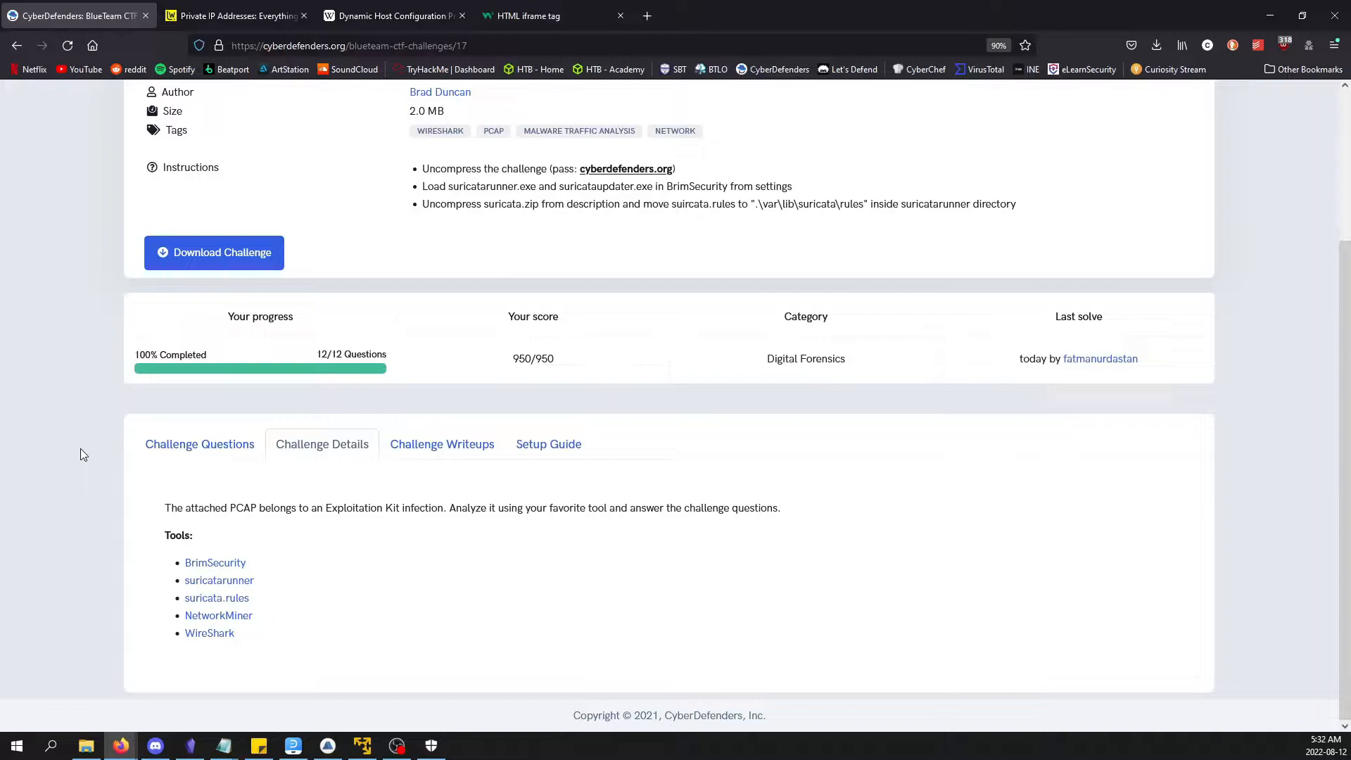
{"action": "left_click", "coordinate": [177, 451]}
{"action": "scroll", "coordinate": [114, 320], "scroll_direction": "up", "scroll_amount": 1}
{"action": "scroll", "coordinate": [114, 320], "scroll_direction": "down", "scroll_amount": 1}
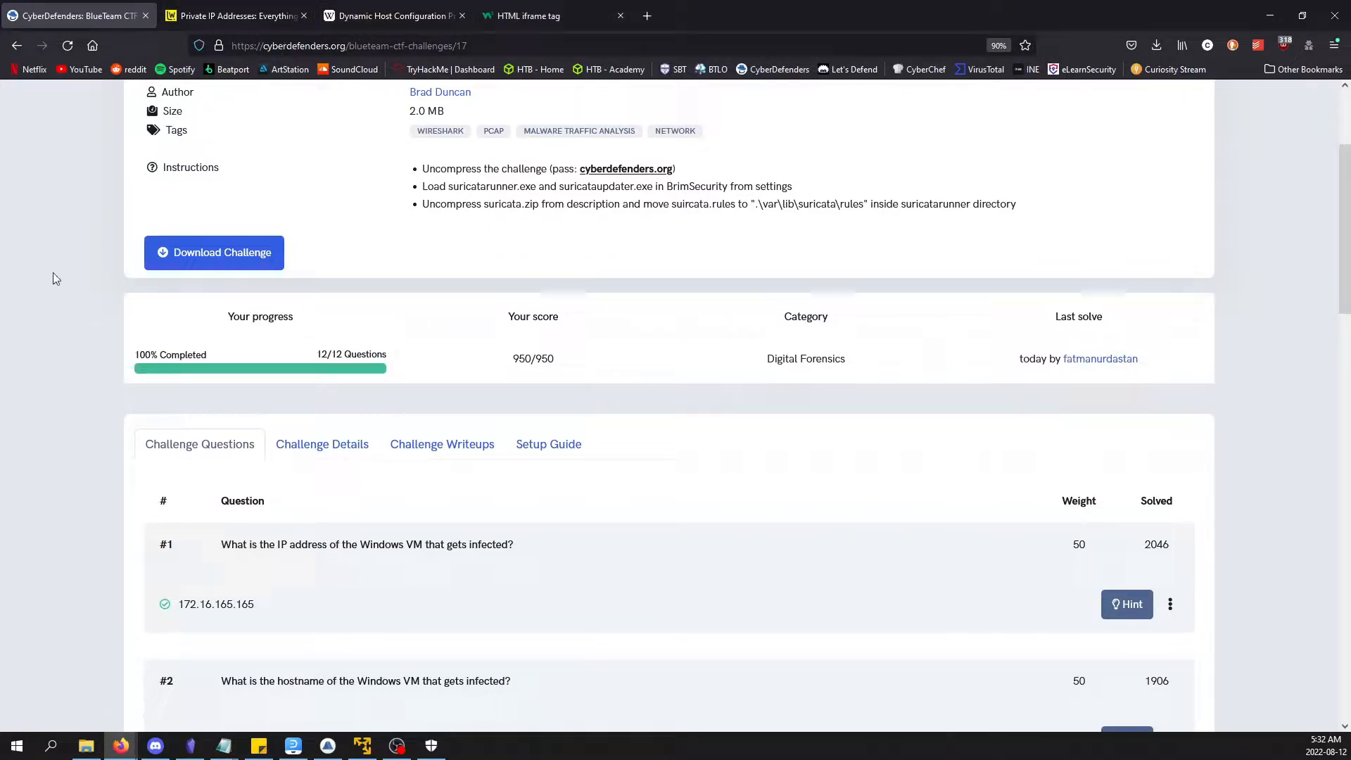
{"action": "scroll", "coordinate": [55, 278], "scroll_direction": "down", "scroll_amount": 2}
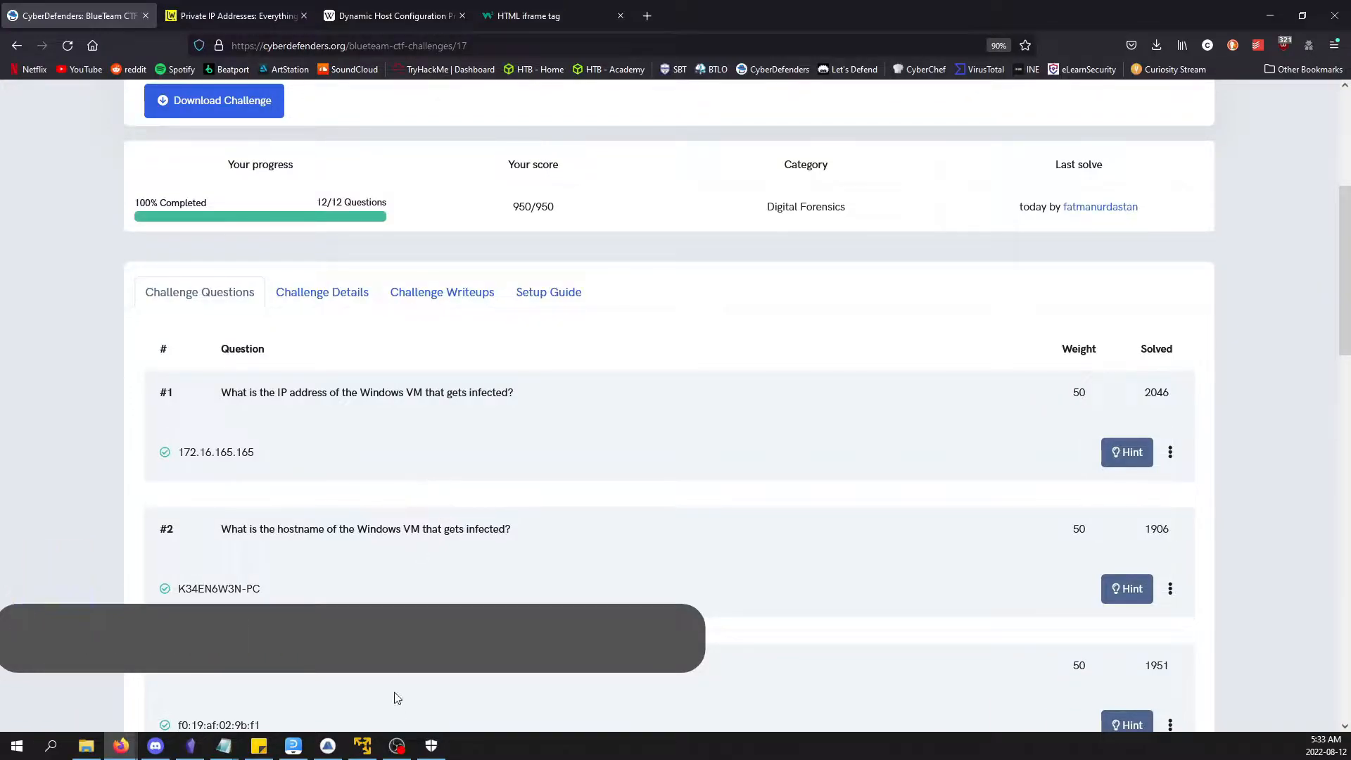
Look over the mta1.pcap capture, then check the 172.16.0.0 private range in the Lifewire article and return to the CyberDefenders questions.
{"action": "left_click", "coordinate": [362, 747]}
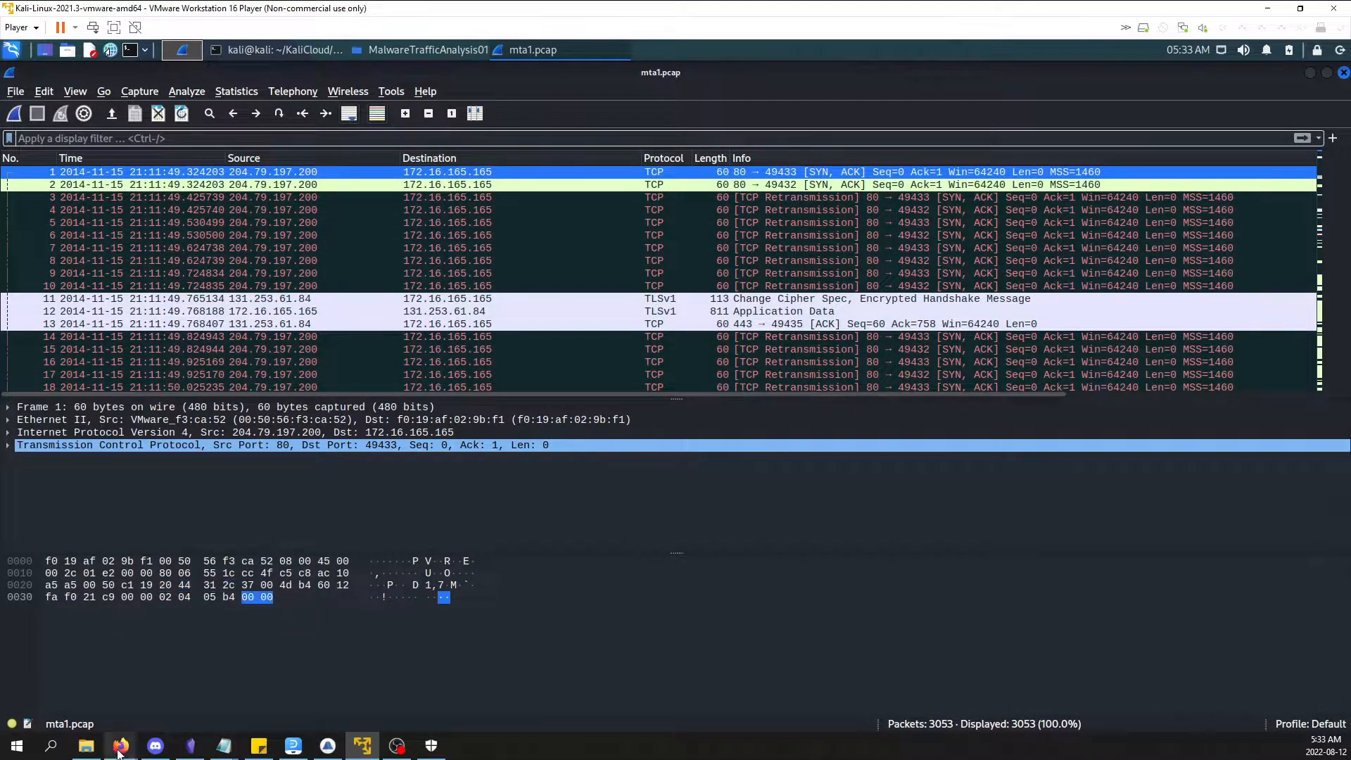
{"action": "mouse_move", "coordinate": [121, 746]}
{"action": "left_click", "coordinate": [204, 691]}
{"action": "left_click", "coordinate": [236, 16]}
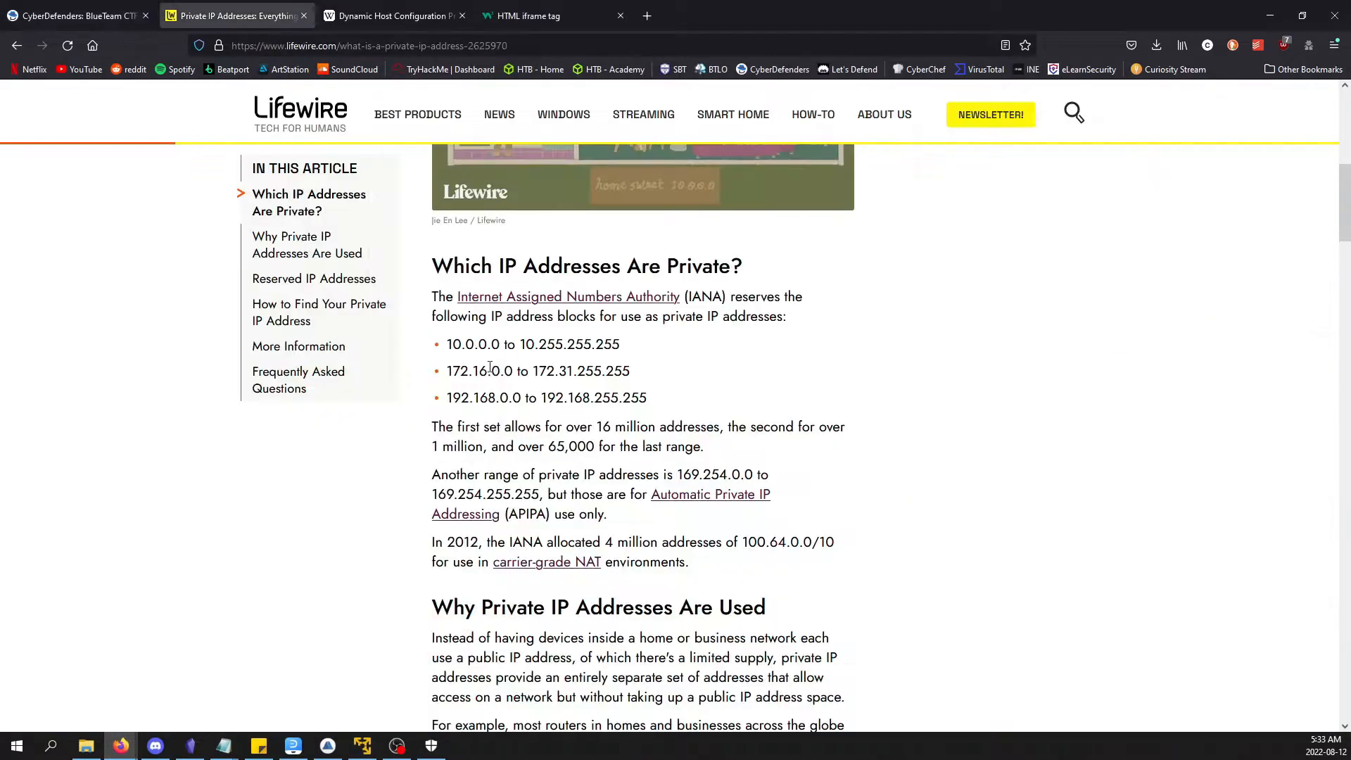
{"action": "left_click_drag", "start_coordinate": [446, 372], "coordinate": [537, 375]}
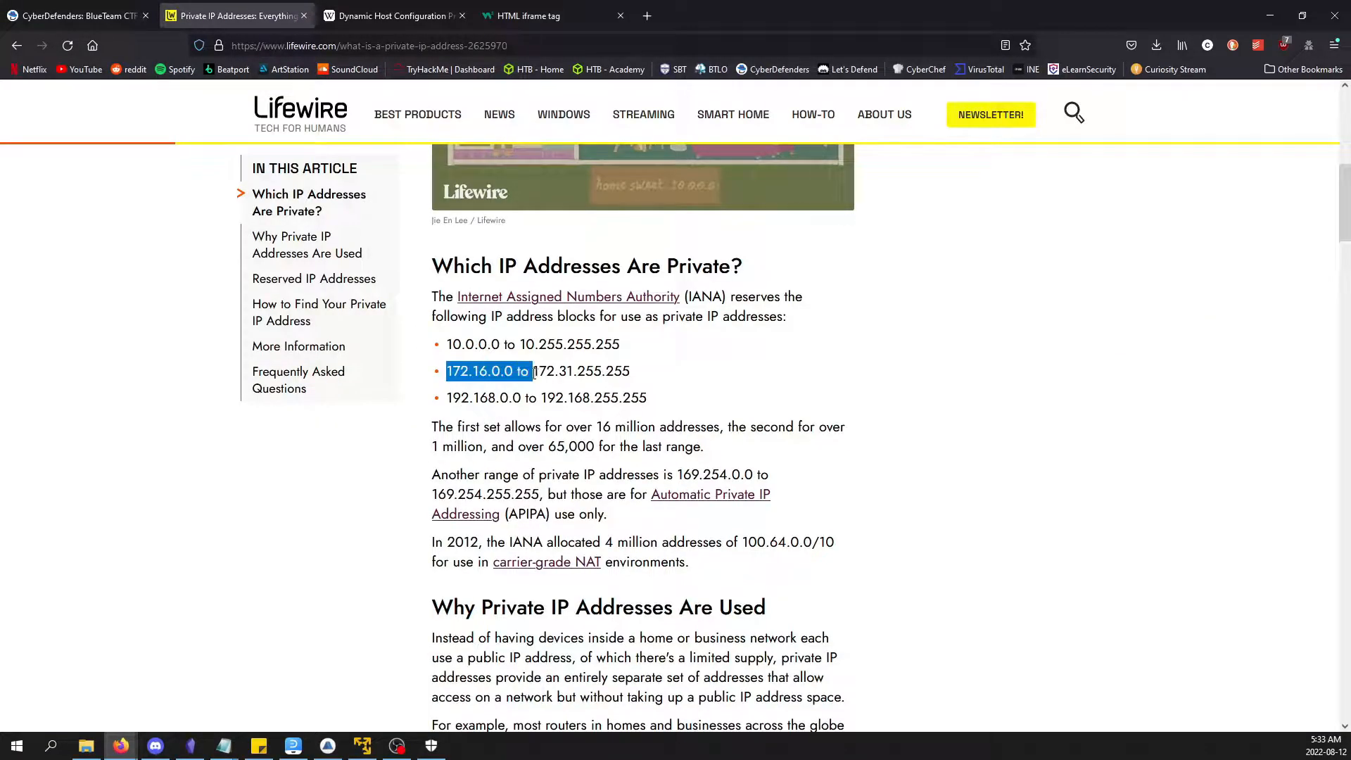
{"action": "left_click", "coordinate": [490, 371]}
{"action": "left_click", "coordinate": [100, 28]}
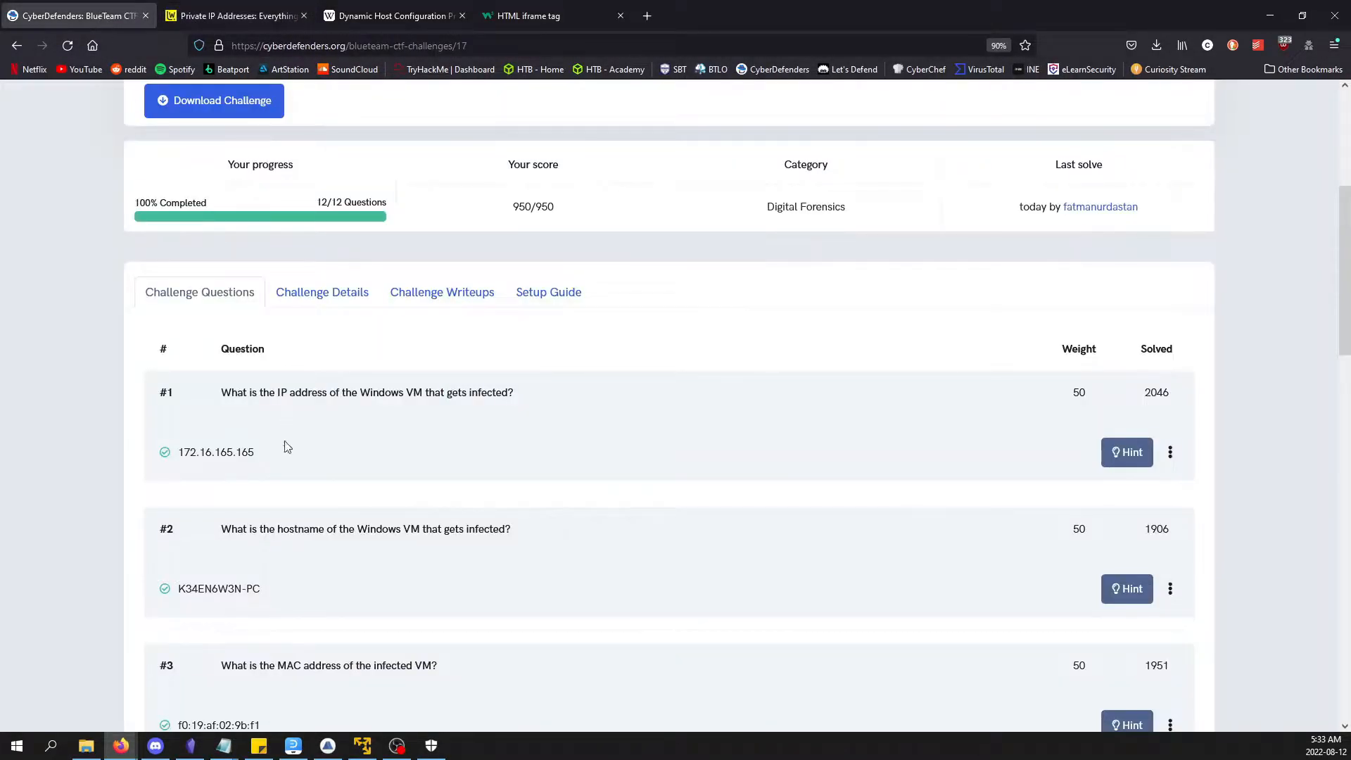
Switch to Wireshark and view the IPv4 conversation statistics for mta1.pcap.
{"action": "left_click", "coordinate": [363, 745]}
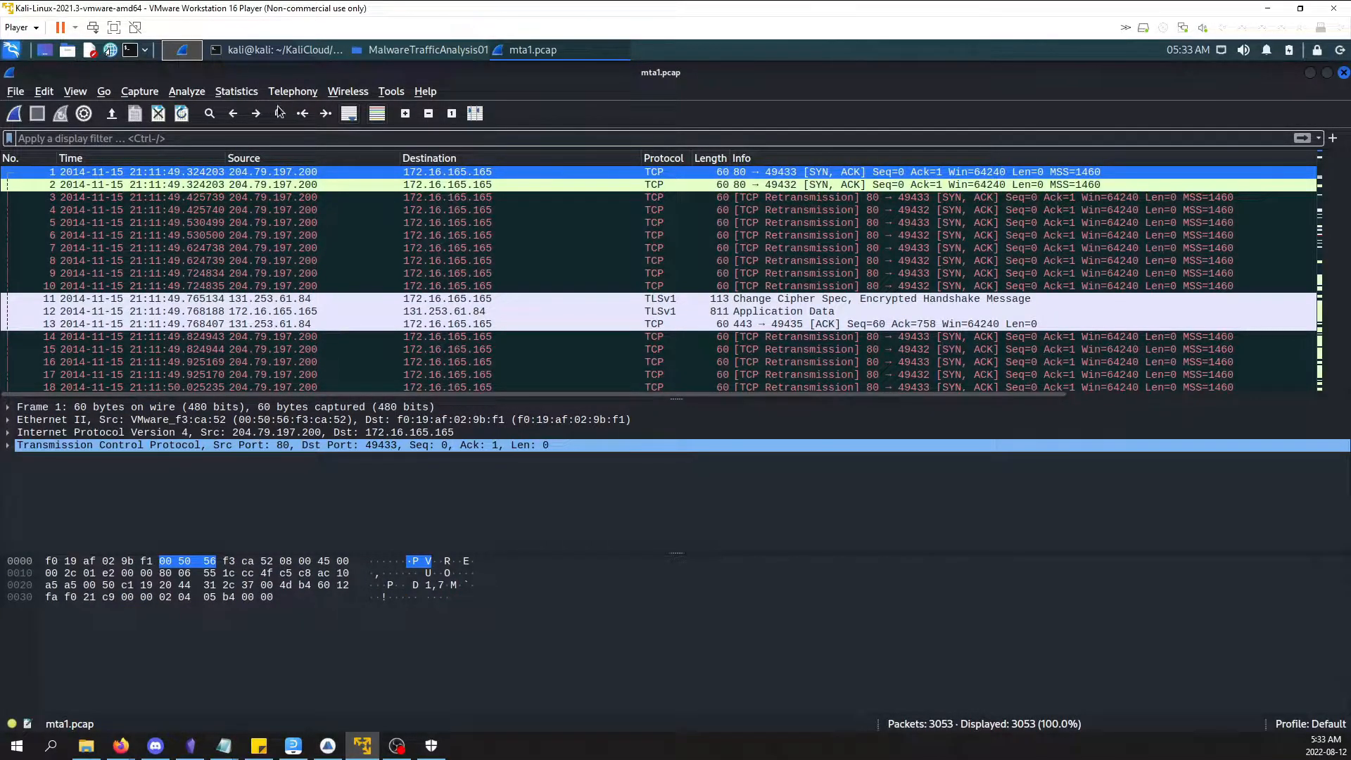
{"action": "left_click", "coordinate": [247, 95]}
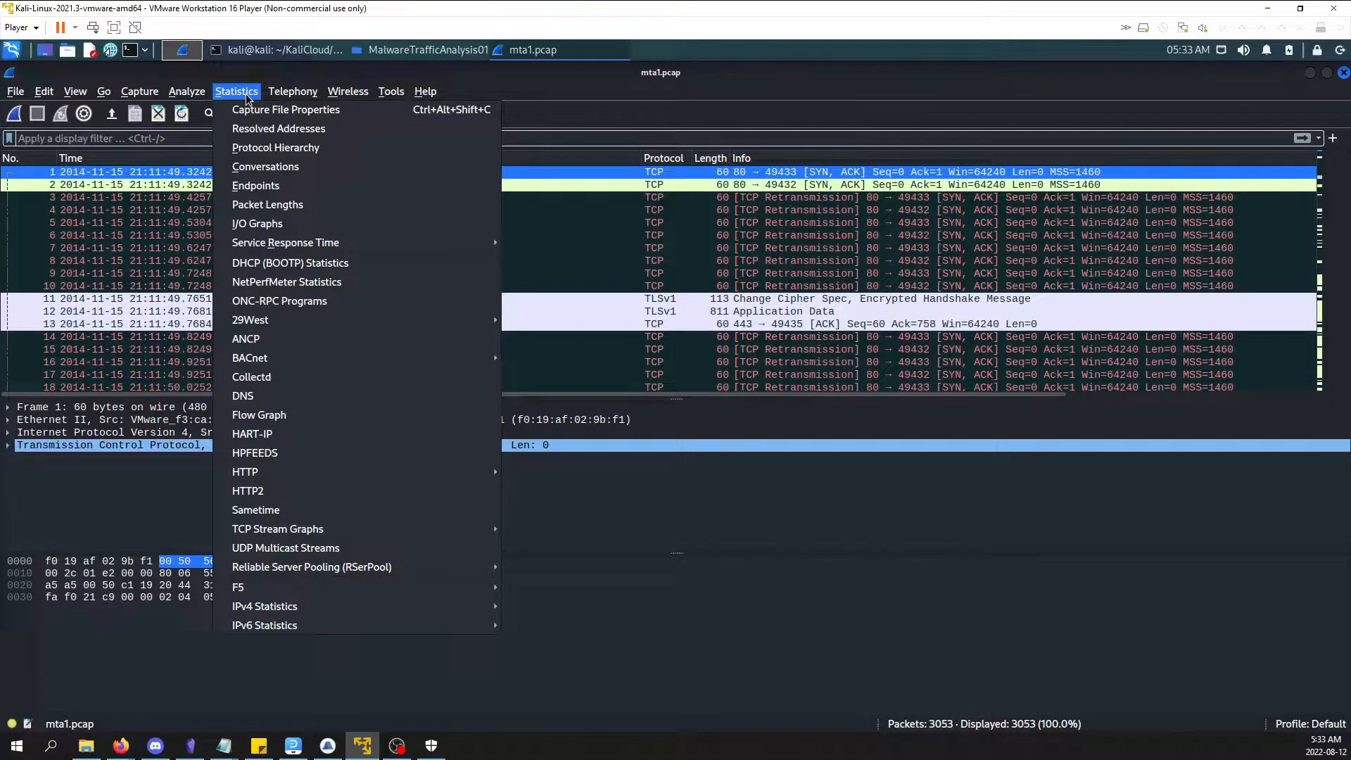
{"action": "left_click", "coordinate": [274, 166]}
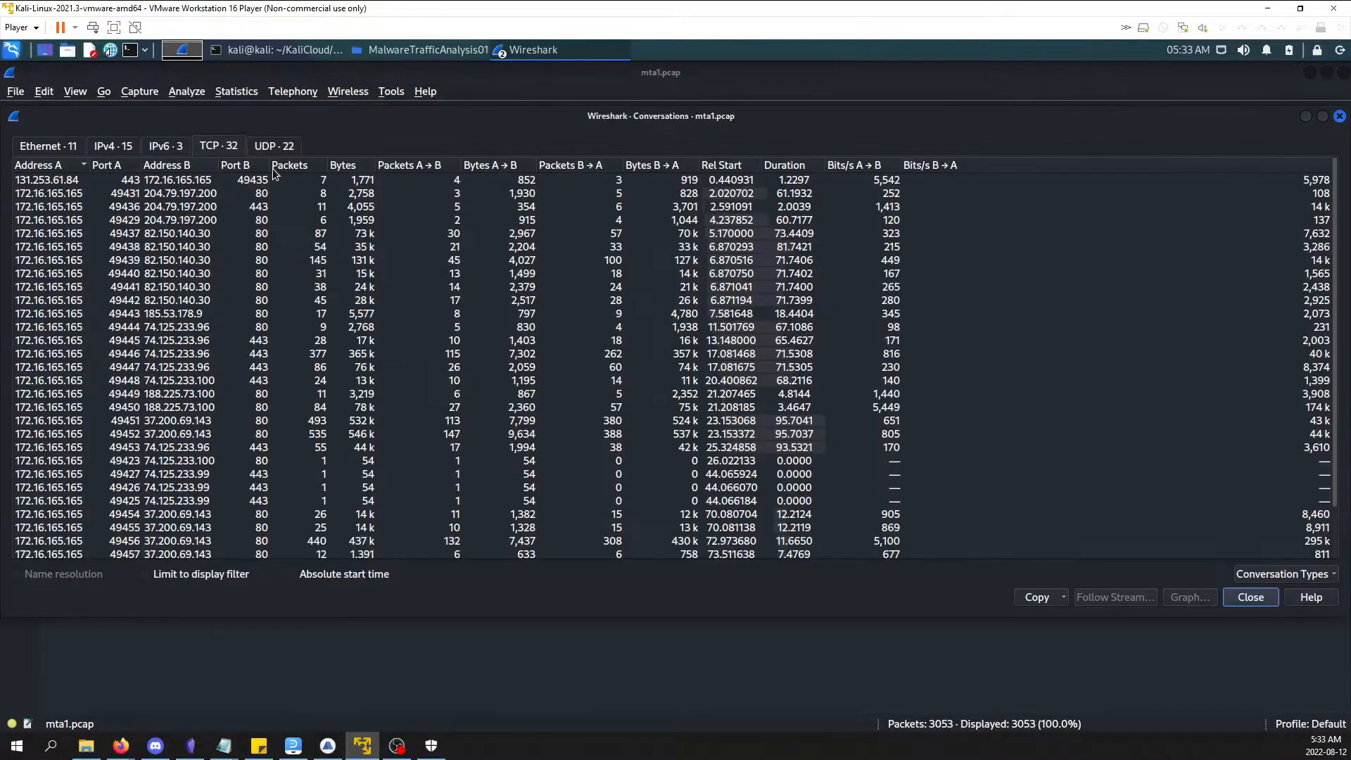
{"action": "left_click", "coordinate": [114, 146]}
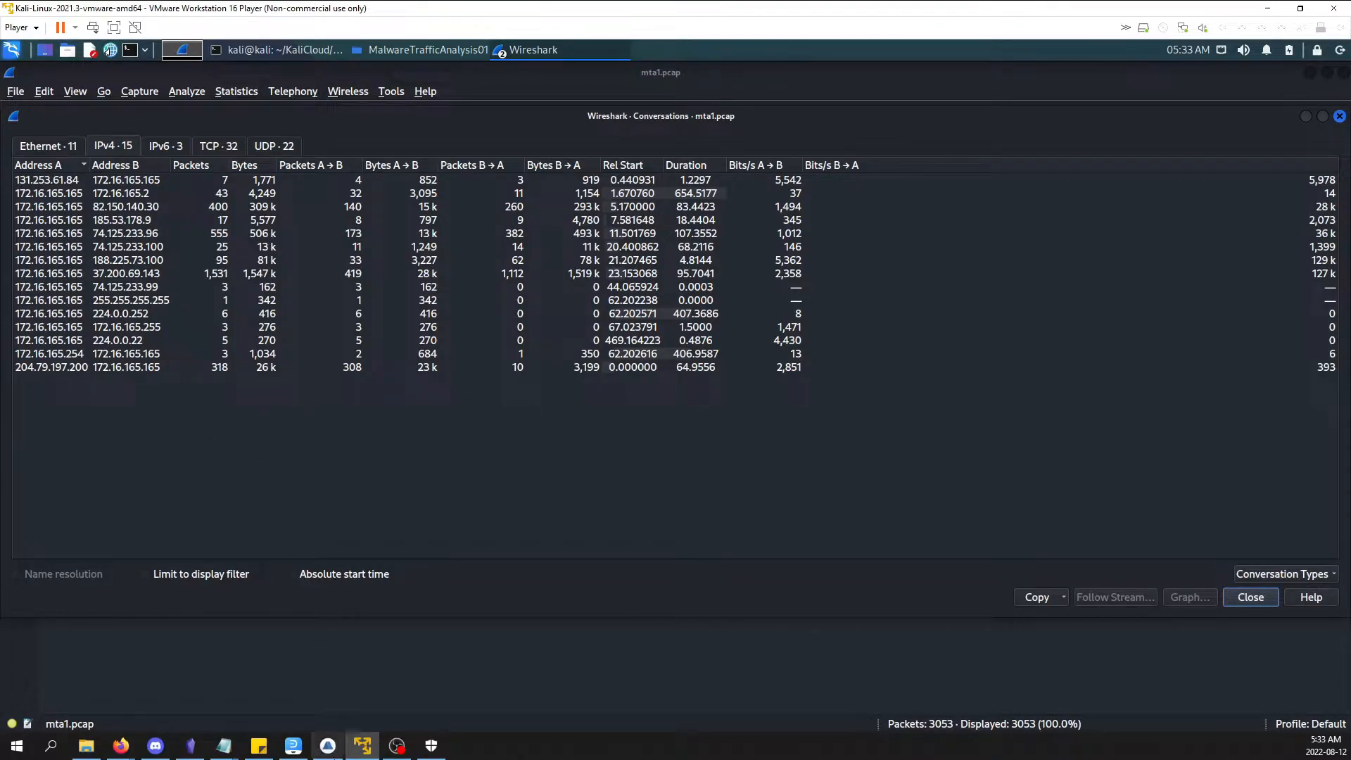
Switch to Brim and search the mta1.pcap records for 172.16.165.165.
{"action": "left_click", "coordinate": [327, 747]}
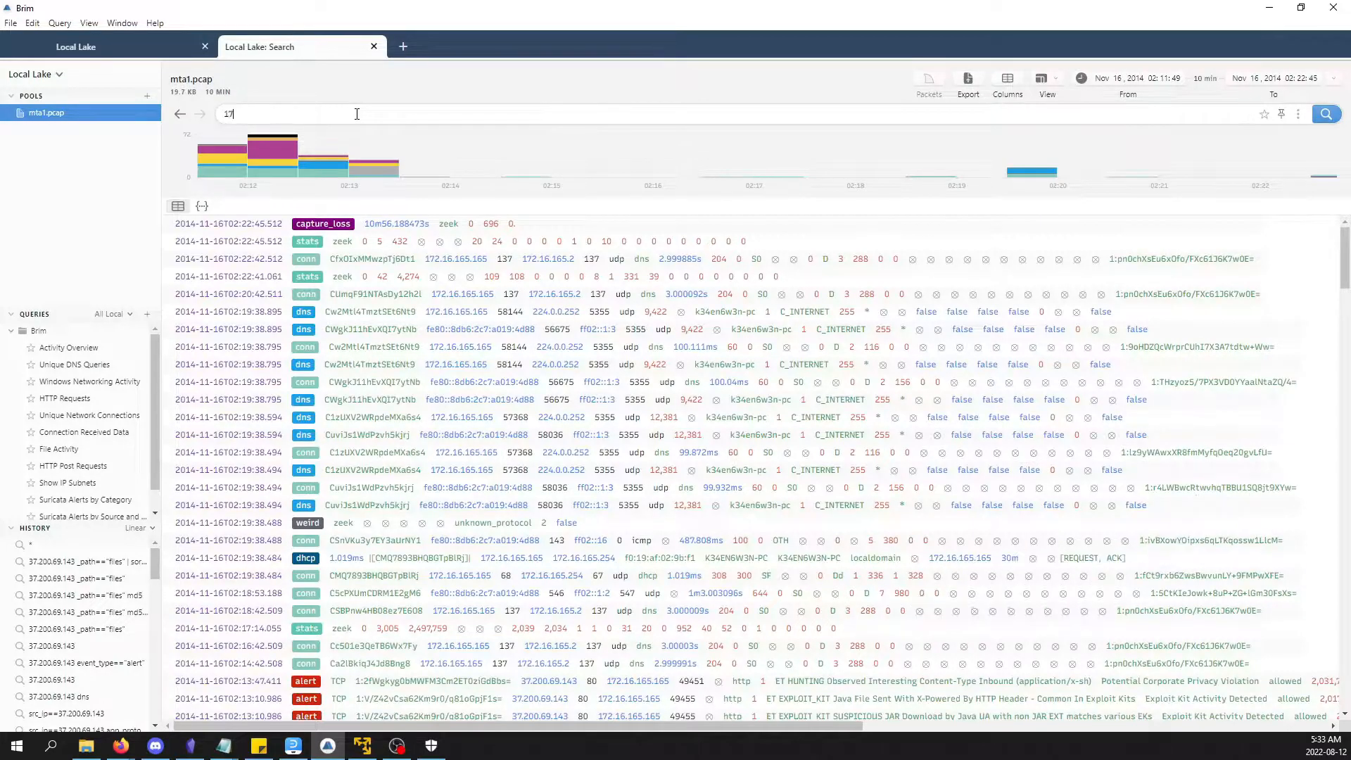
{"action": "left_click", "coordinate": [357, 114]}
{"action": "type", "text": "172.16.165.165"}
{"action": "key", "text": "Return"}
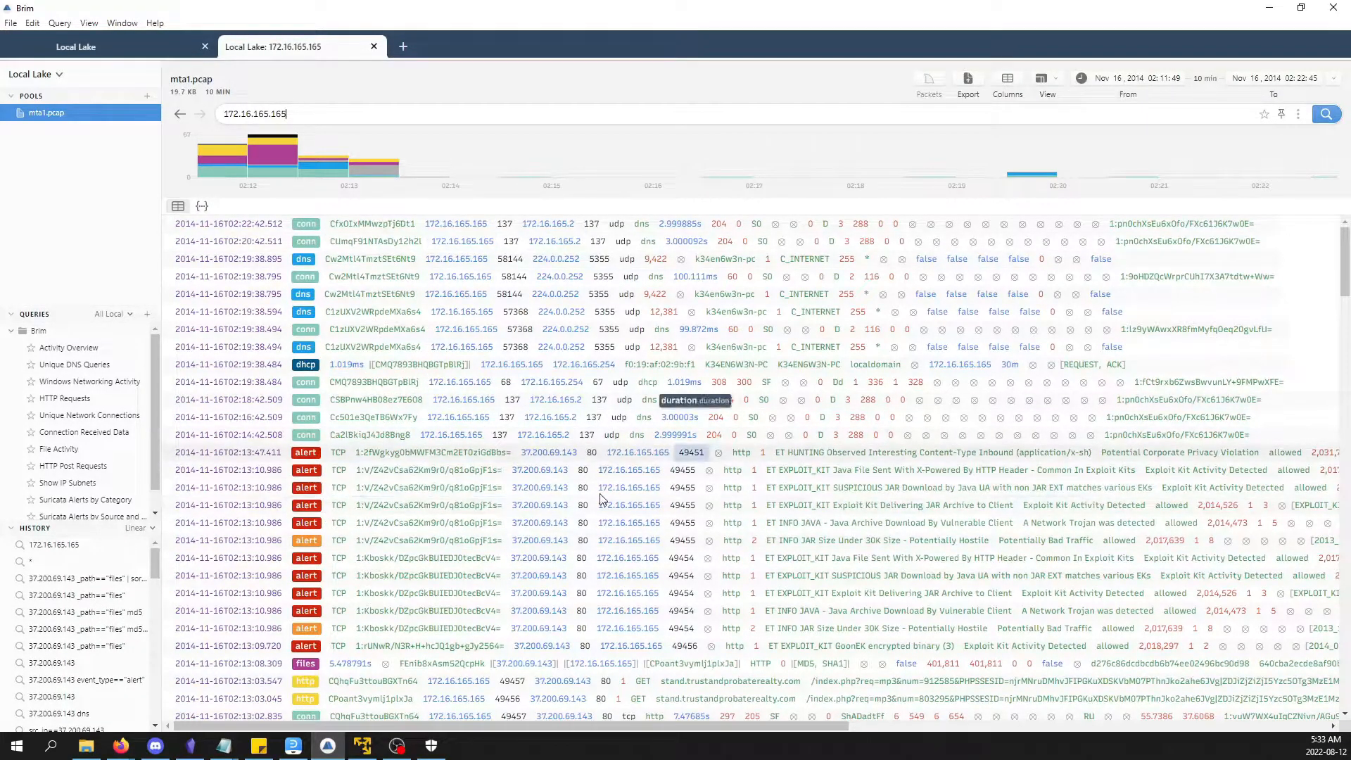
Narrow the 172.16.165.165 search results to records whose event_type is "alert".
{"action": "scroll", "coordinate": [427, 460], "scroll_direction": "down", "scroll_amount": 2}
{"action": "scroll", "coordinate": [374, 484], "scroll_direction": "up", "scroll_amount": 2}
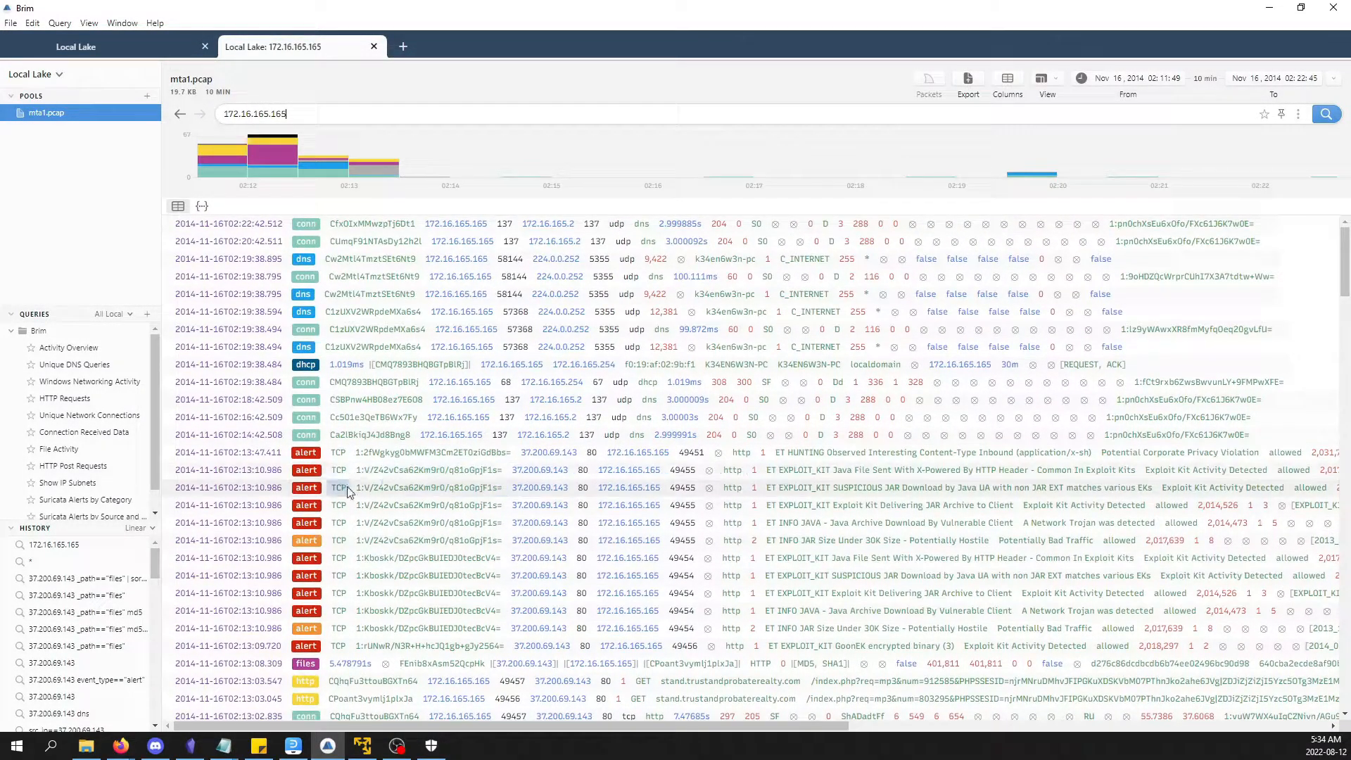
{"action": "right_click", "coordinate": [308, 453]}
{"action": "left_click", "coordinate": [365, 141]}
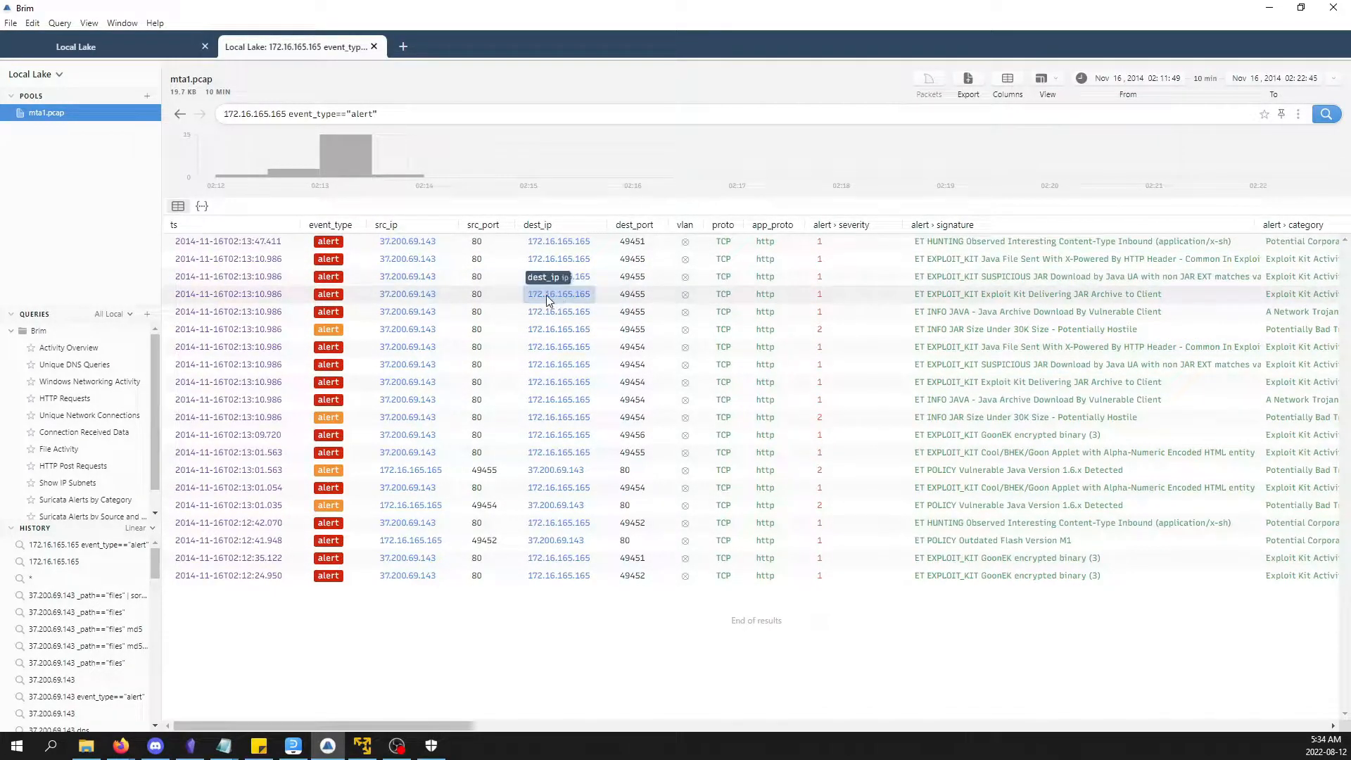
Switch back to the CyberDefenders page in Firefox and read the questions on the infected VM's hostname and MAC address.
{"action": "mouse_move", "coordinate": [127, 740]}
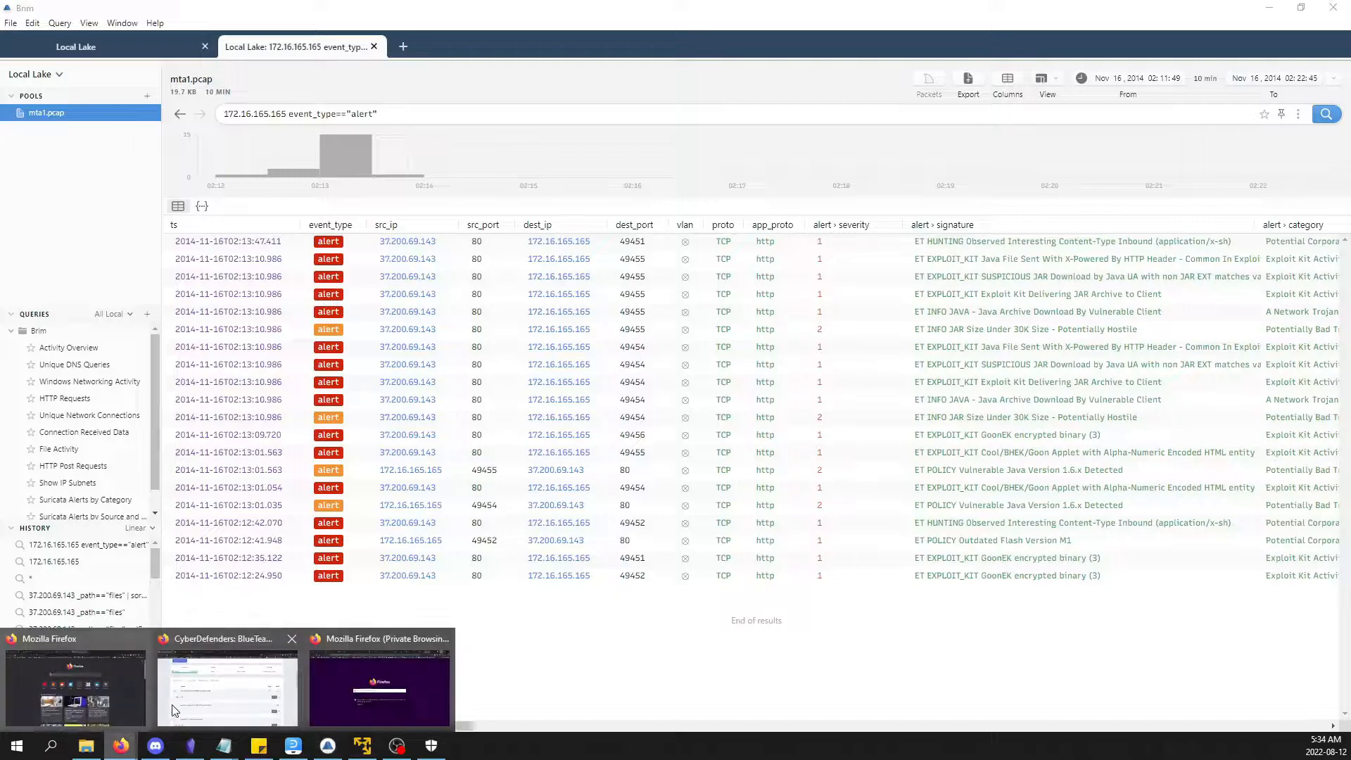
{"action": "left_click", "coordinate": [225, 690]}
{"action": "scroll", "coordinate": [351, 415], "scroll_direction": "down", "scroll_amount": 3}
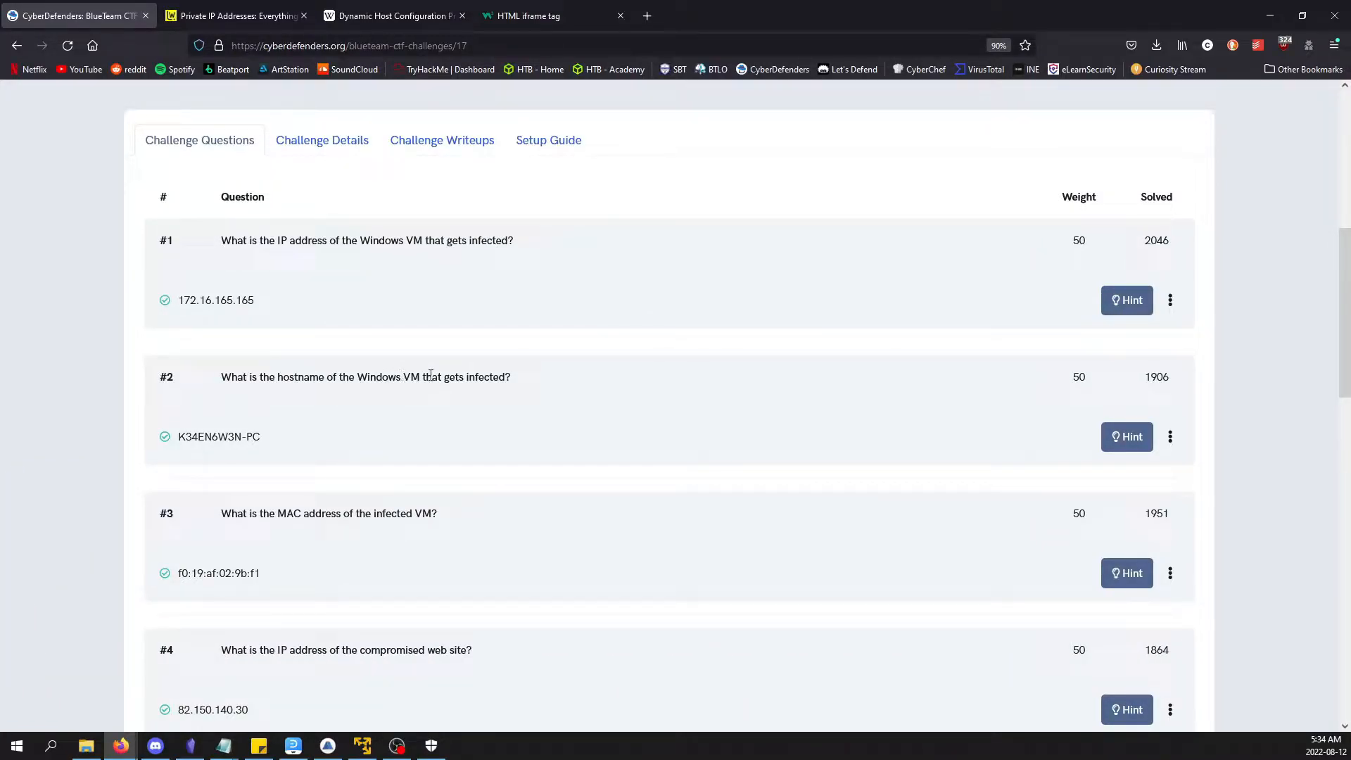
{"action": "scroll", "coordinate": [287, 435], "scroll_direction": "down", "scroll_amount": 1}
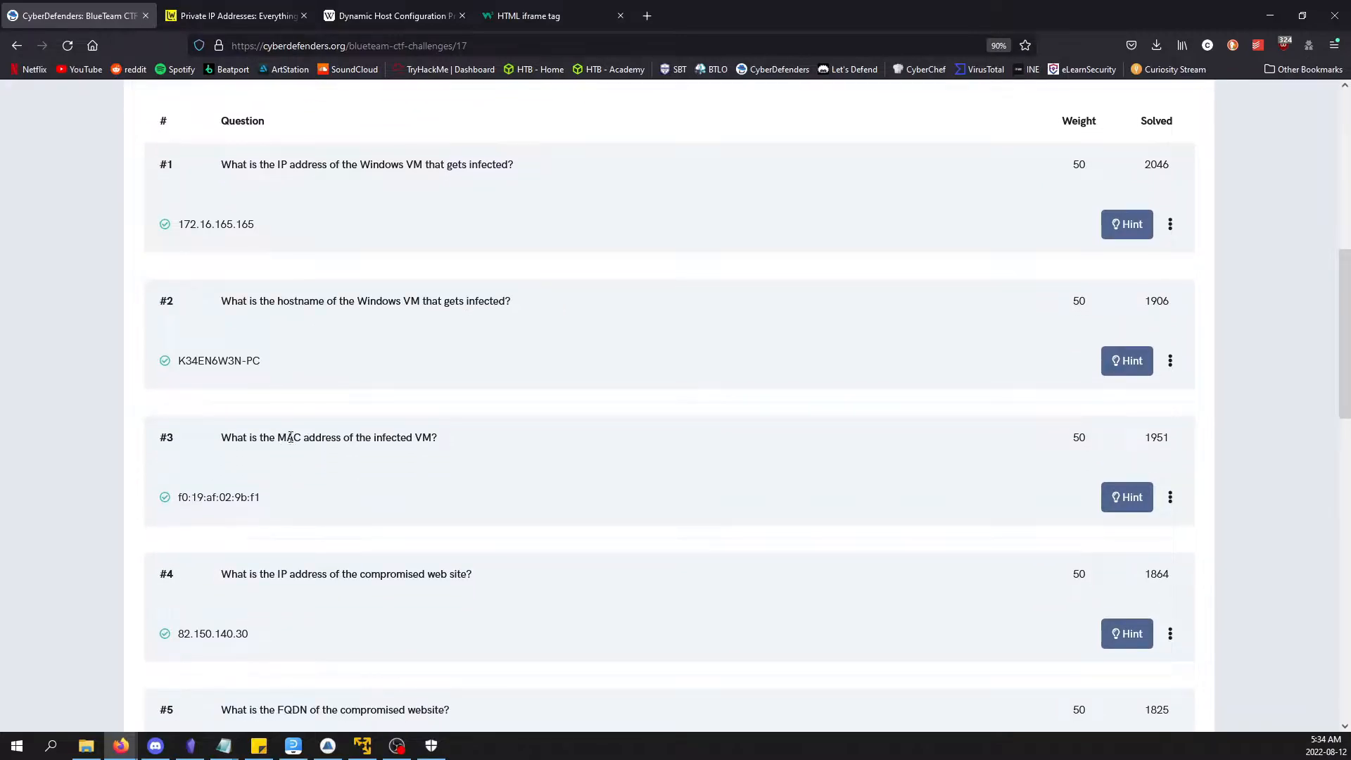
{"action": "scroll", "coordinate": [360, 438], "scroll_direction": "up", "scroll_amount": 1}
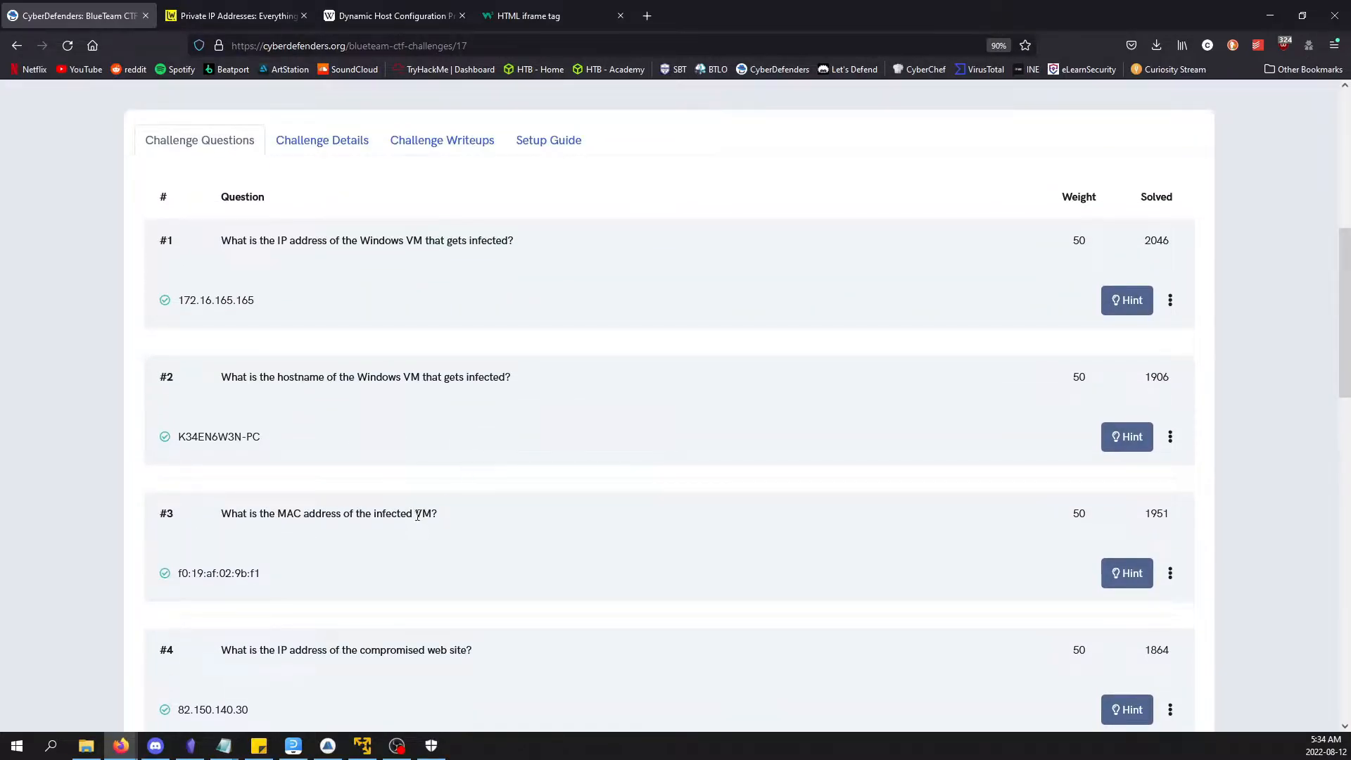
Return to Wireshark, close the conversation statistics, and apply the display filter dhcp && ip.addr==172.16.165.165.
{"action": "left_click", "coordinate": [360, 743]}
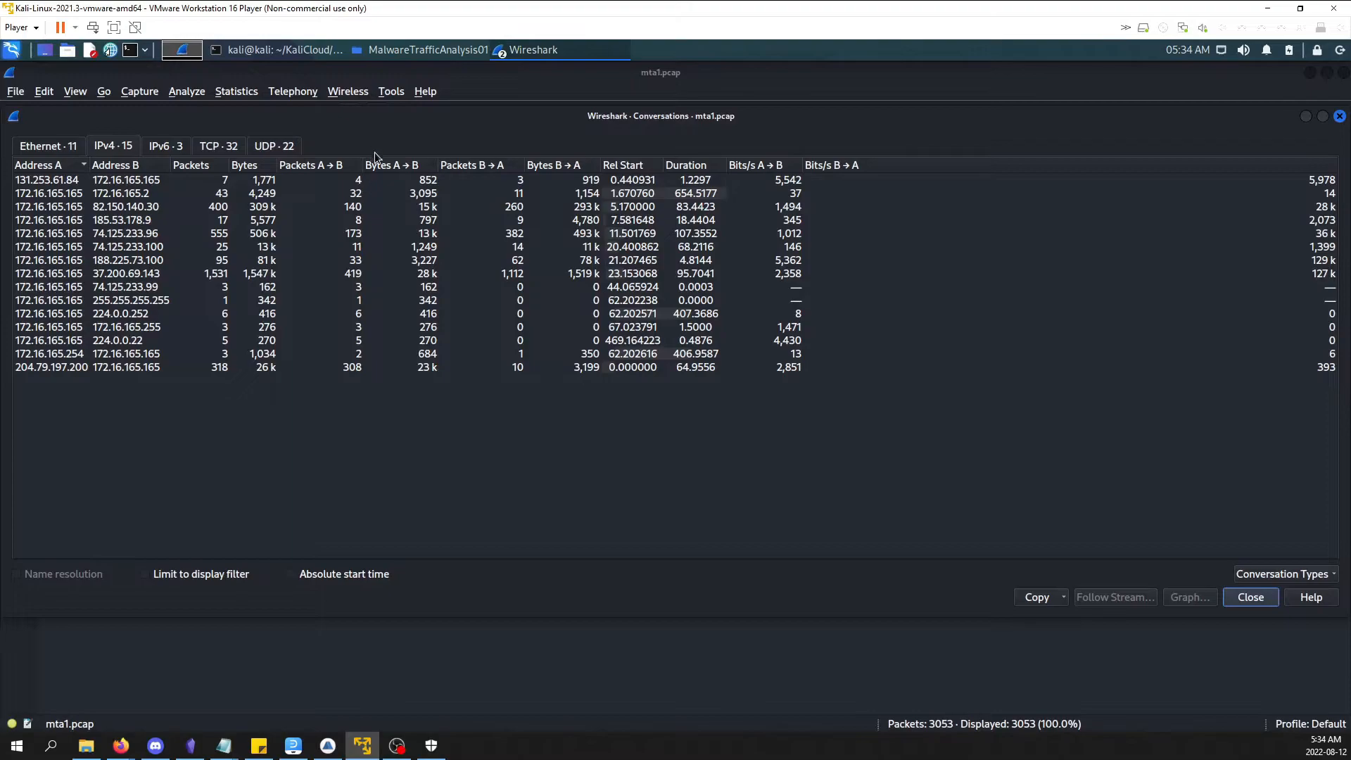
{"action": "left_click", "coordinate": [1340, 116]}
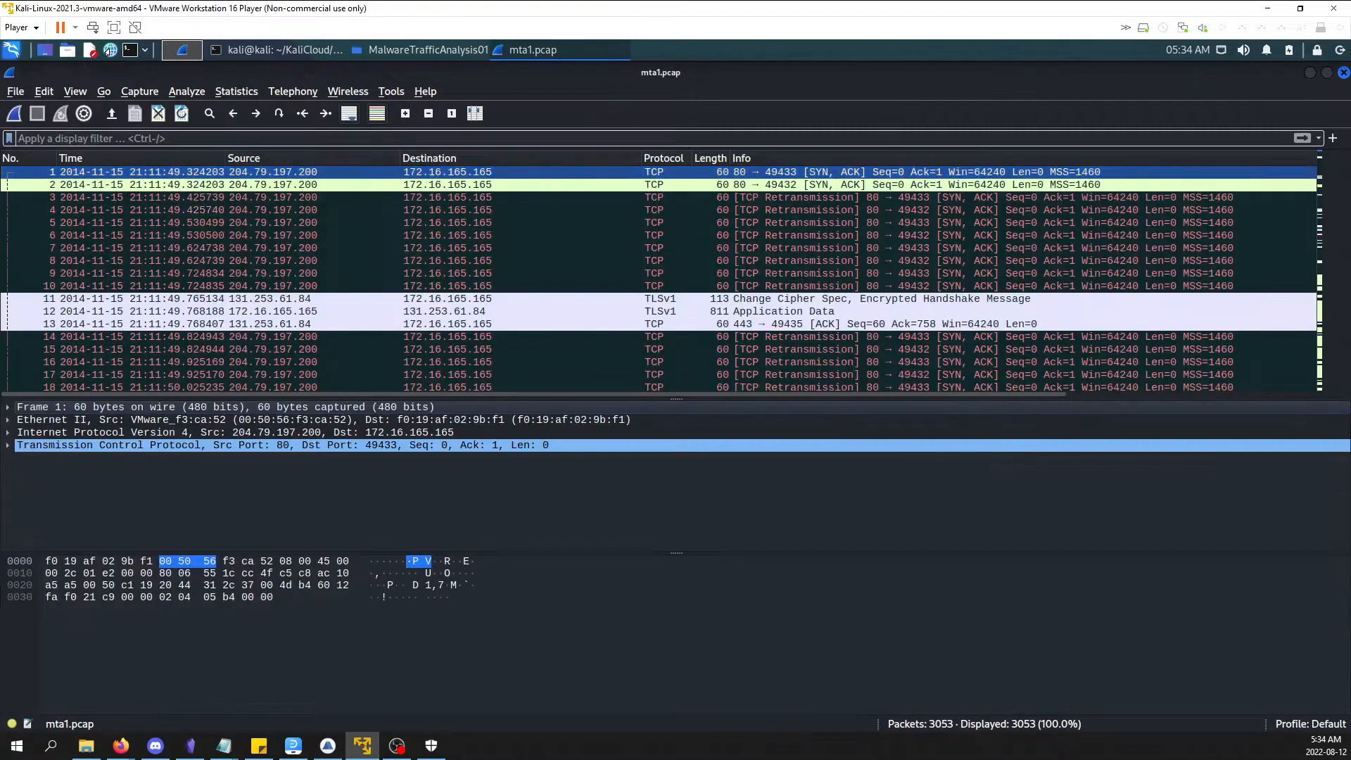
{"action": "left_click", "coordinate": [479, 137]}
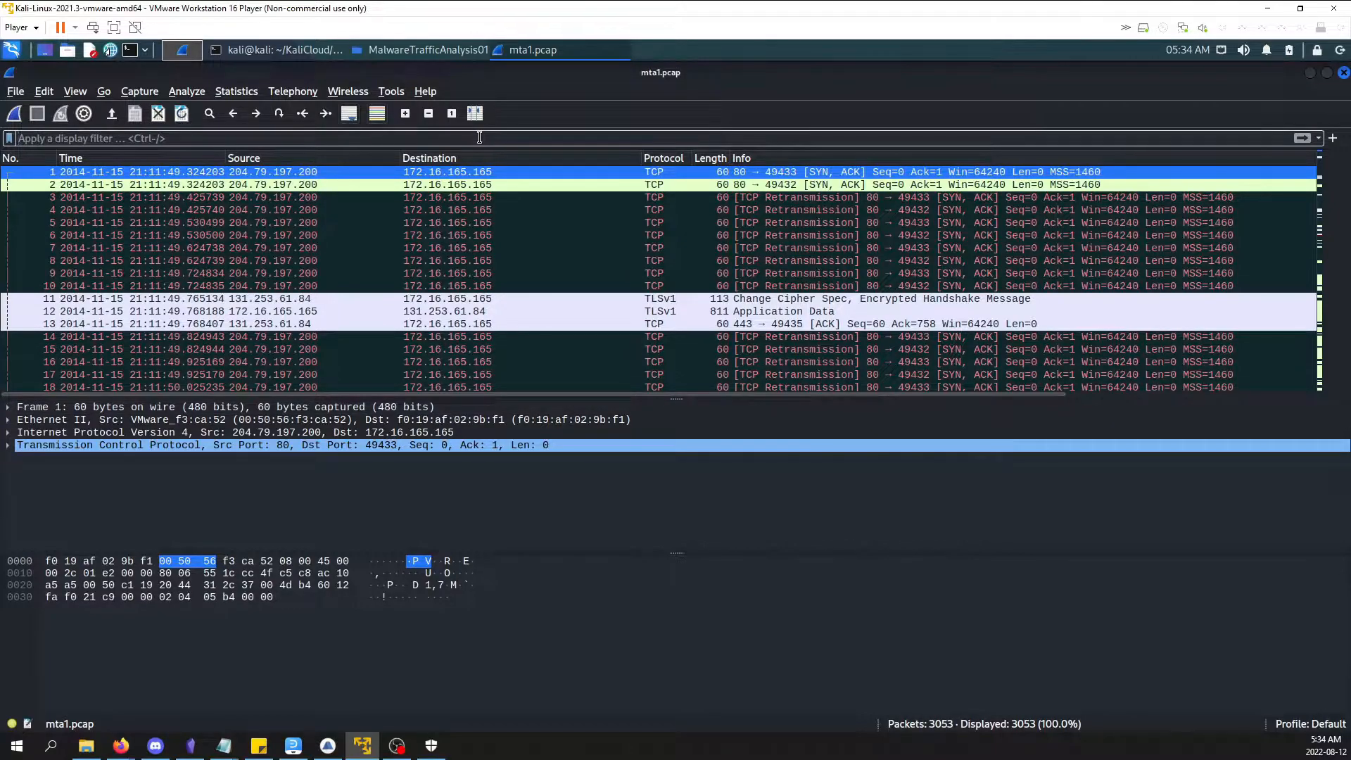
{"action": "type", "text": "dhcp"}
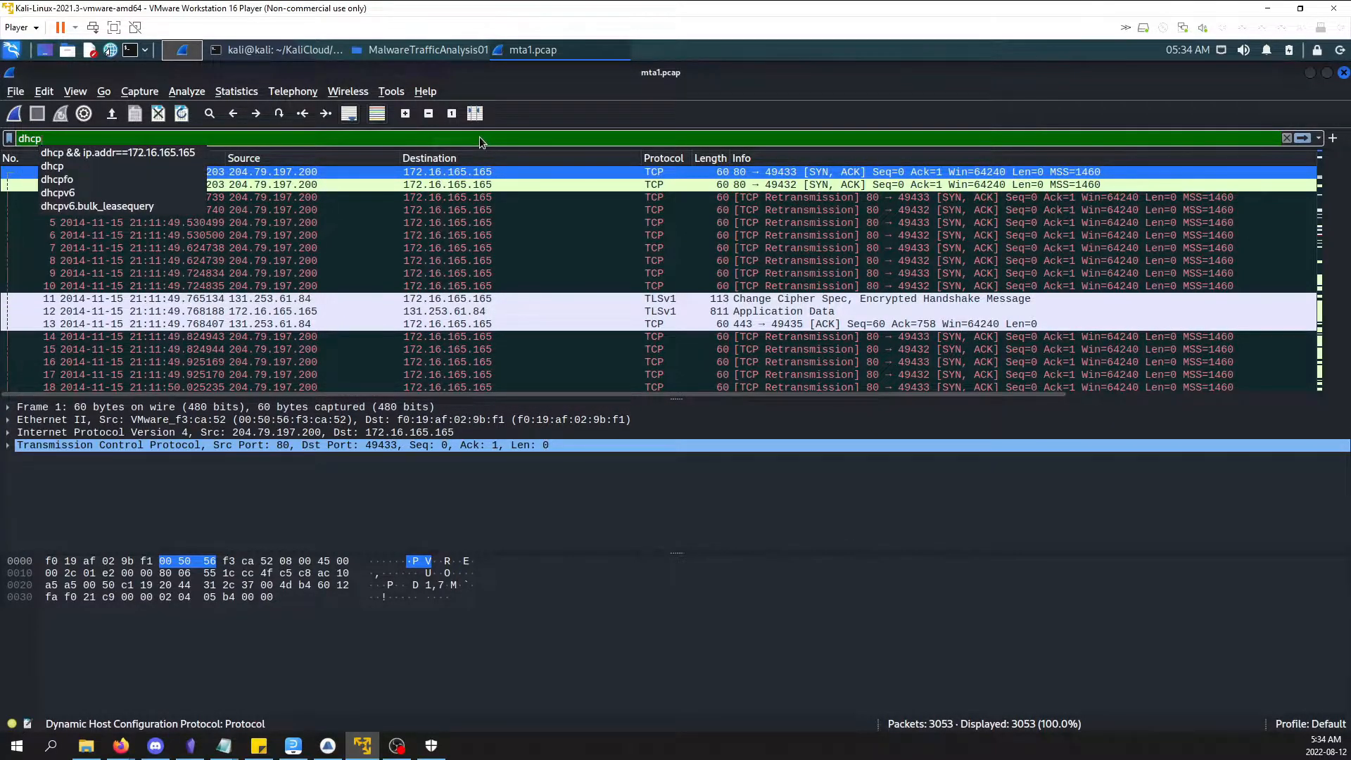
{"action": "key", "text": "Down"}
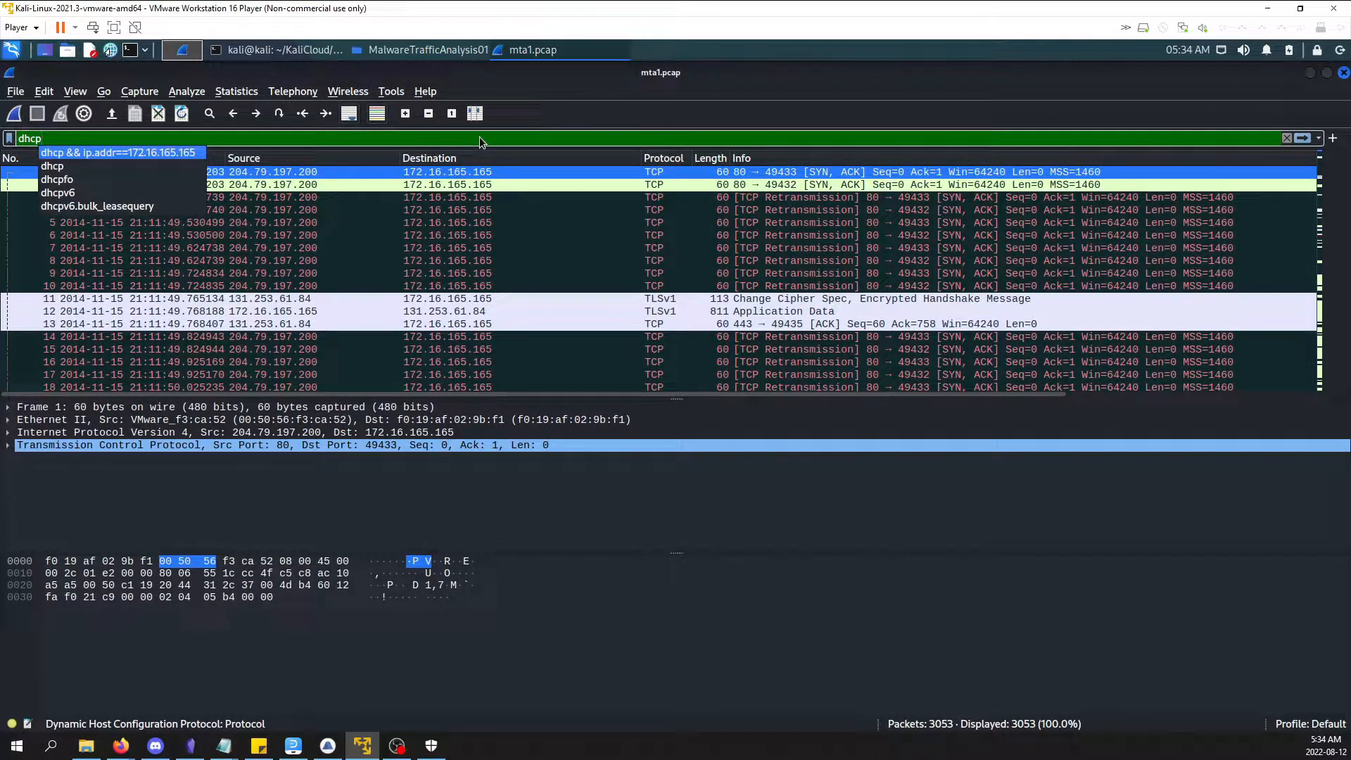
{"action": "key", "text": "Return"}
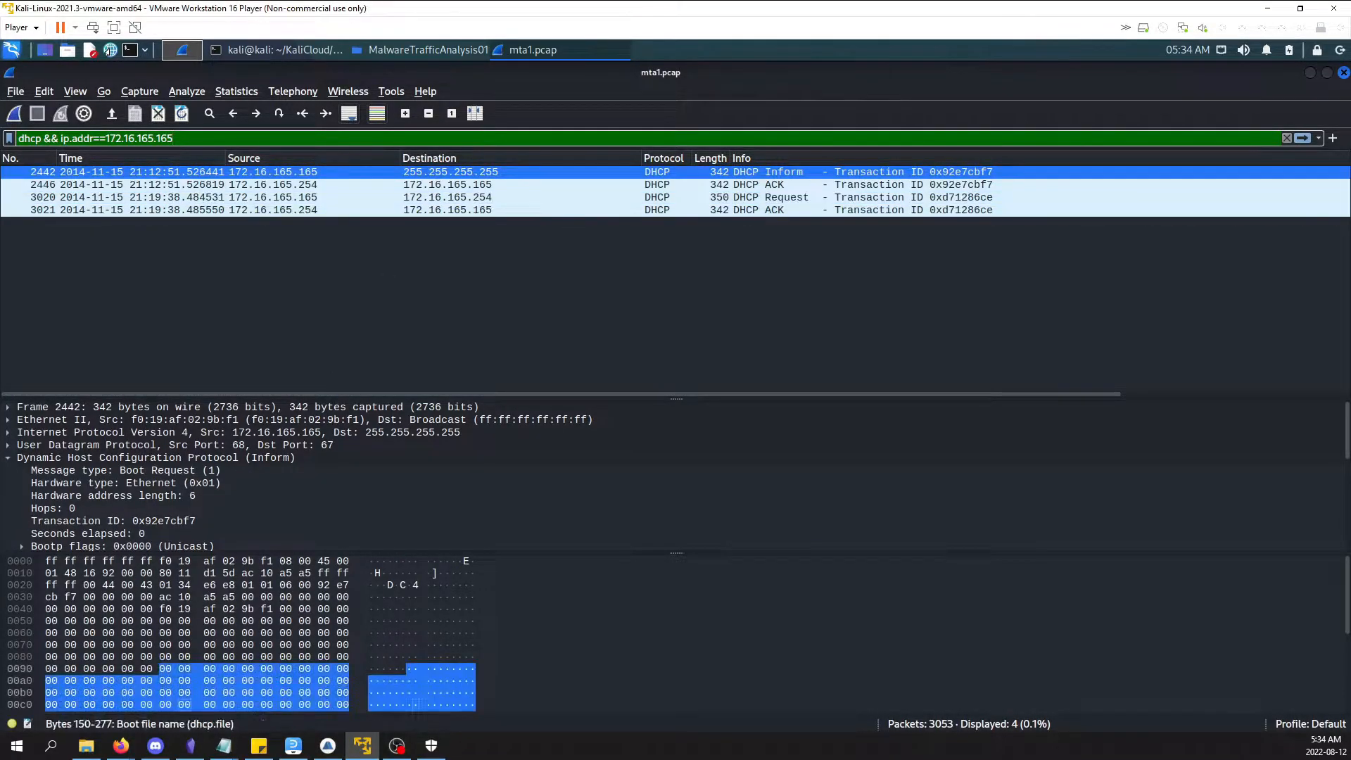
Switch to Firefox and read the Operation section of Wikipedia's DHCP article, highlighting the bootstrap protocol (BOOTP) mention.
{"action": "mouse_move", "coordinate": [121, 746]}
{"action": "left_click", "coordinate": [220, 677]}
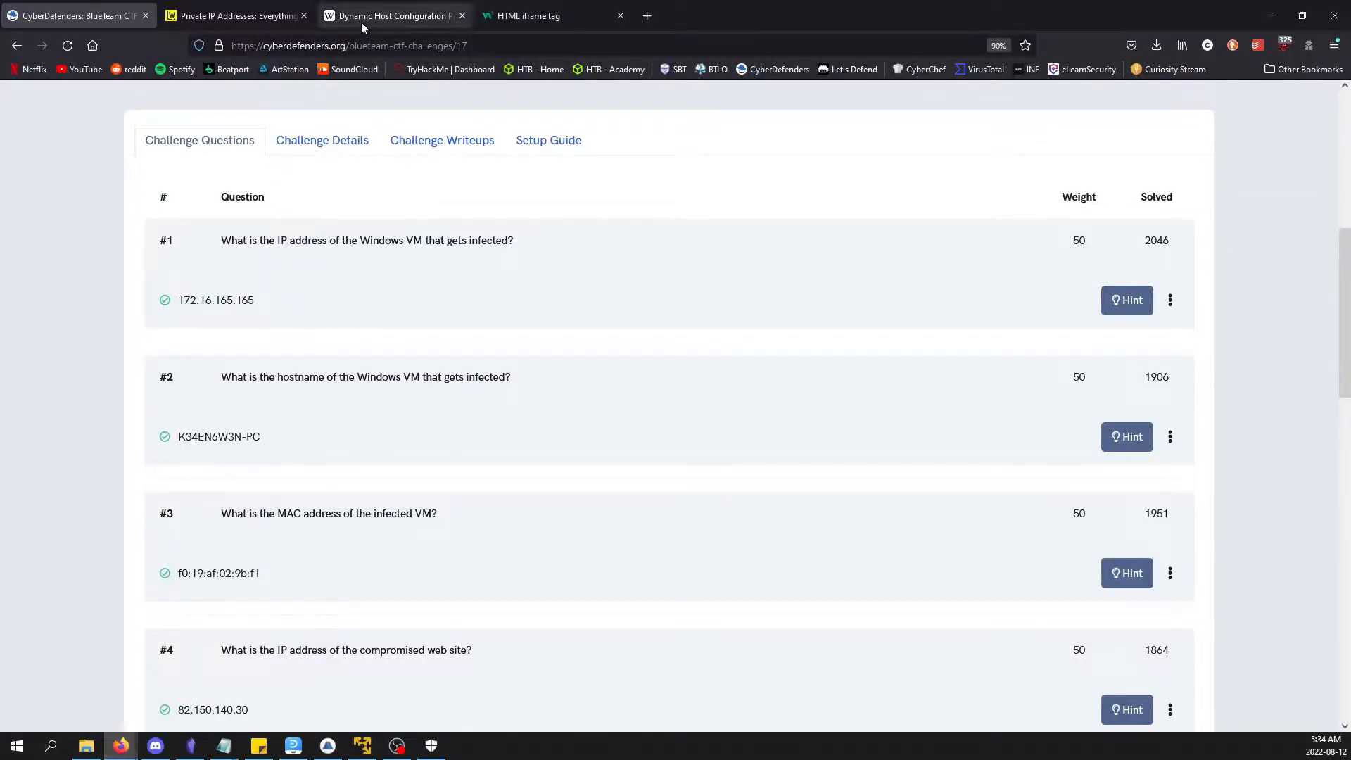
{"action": "left_click", "coordinate": [365, 19]}
{"action": "scroll", "coordinate": [438, 355], "scroll_direction": "up", "scroll_amount": 10}
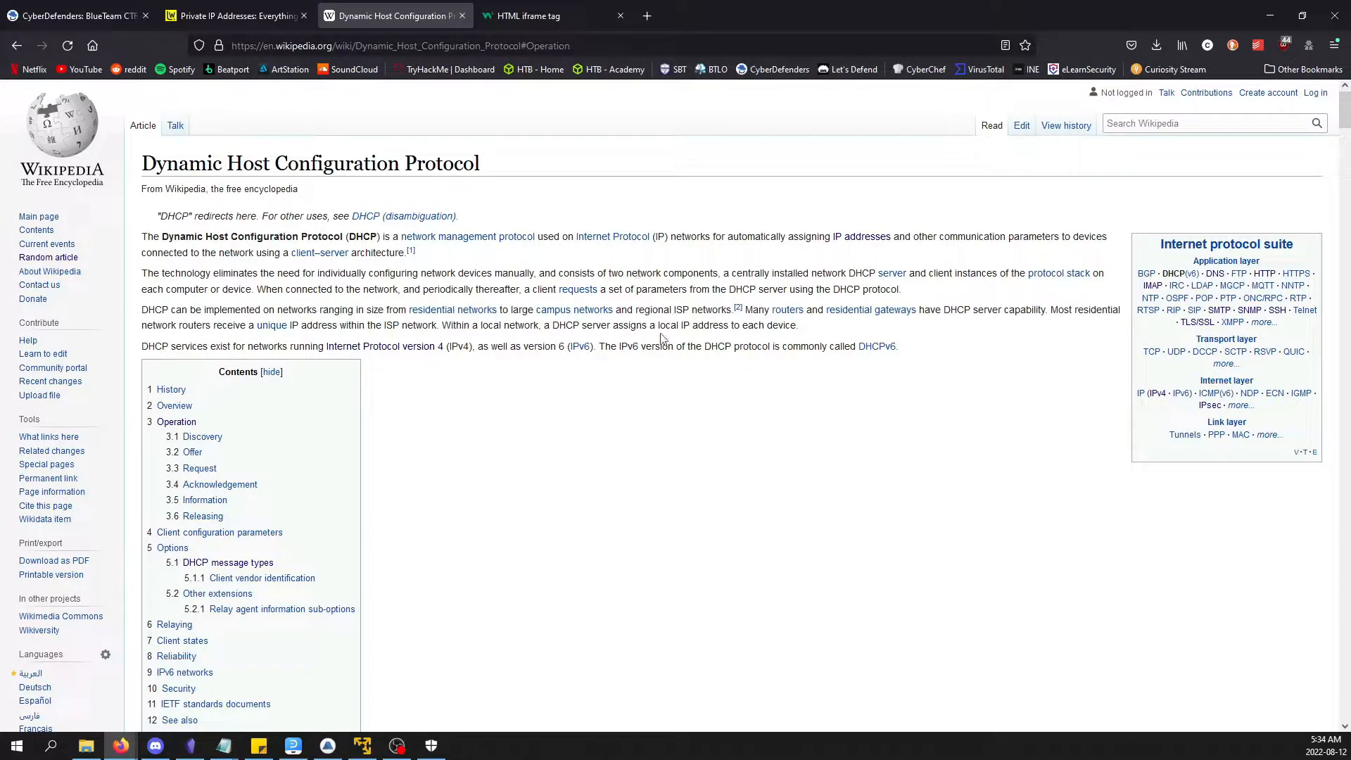
{"action": "scroll", "coordinate": [660, 339], "scroll_direction": "down", "scroll_amount": 15}
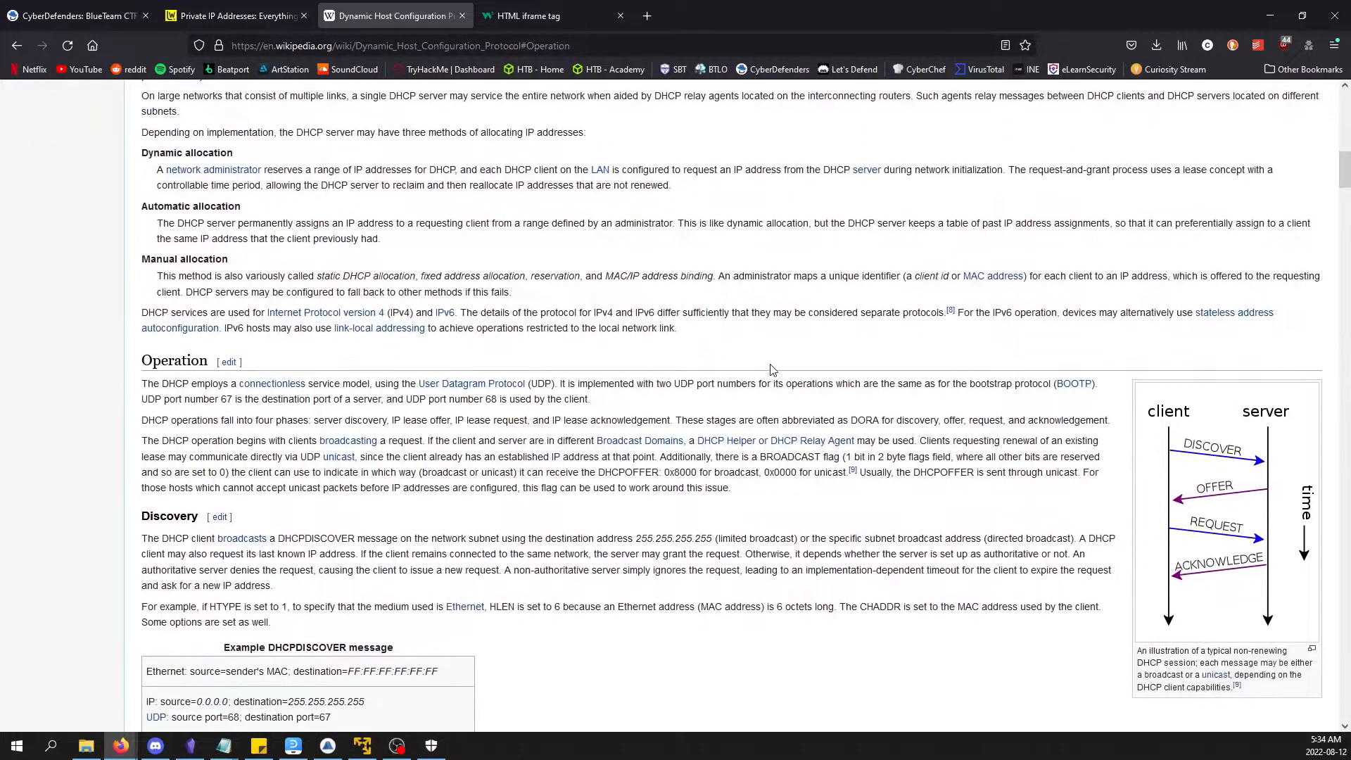
{"action": "left_click_drag", "start_coordinate": [973, 385], "coordinate": [1112, 387]}
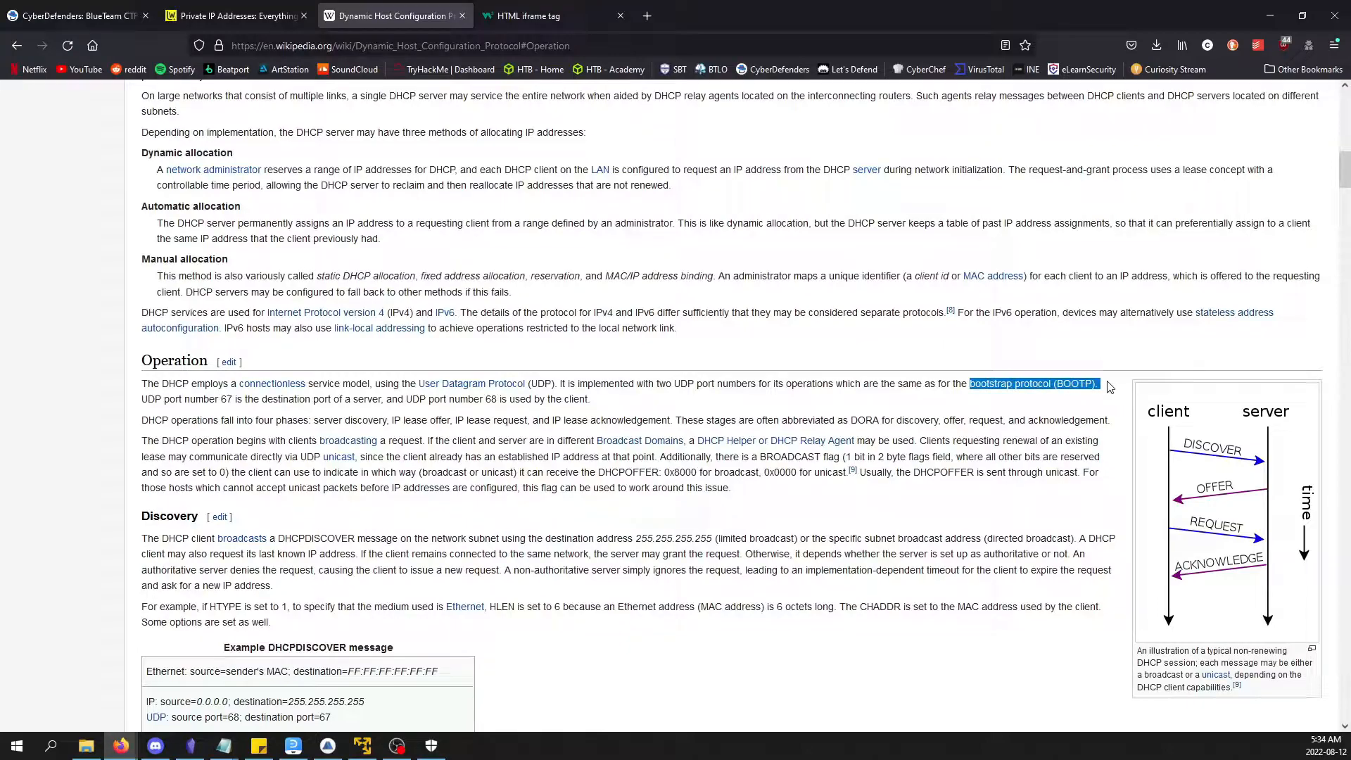
{"action": "left_click", "coordinate": [898, 408]}
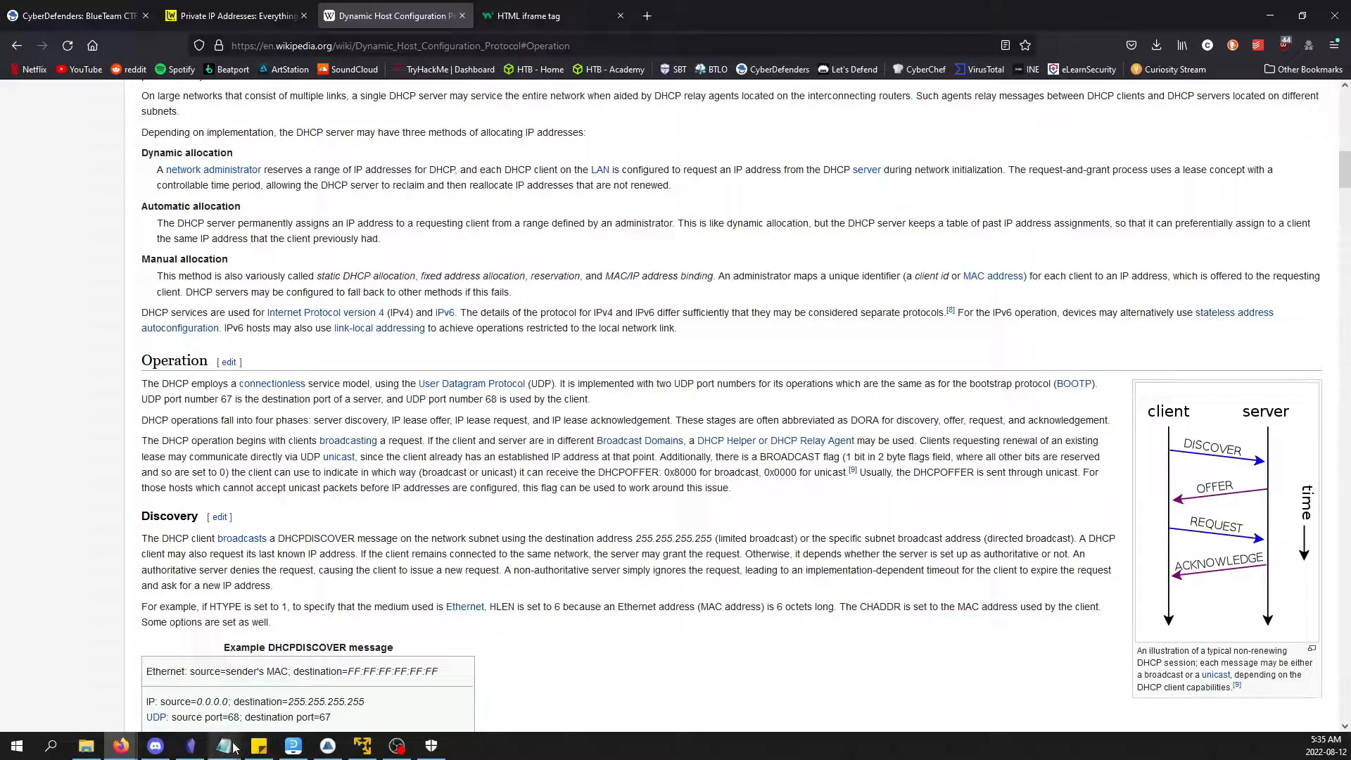
Switch to Wireshark and change the display filter to bootp && ip.addr==172.16.165.165.
{"action": "left_click", "coordinate": [369, 748]}
{"action": "double_click", "coordinate": [29, 139]}
{"action": "type", "text": "bootp && ip.addr==172.16.165.165"}
{"action": "key", "text": "Return"}
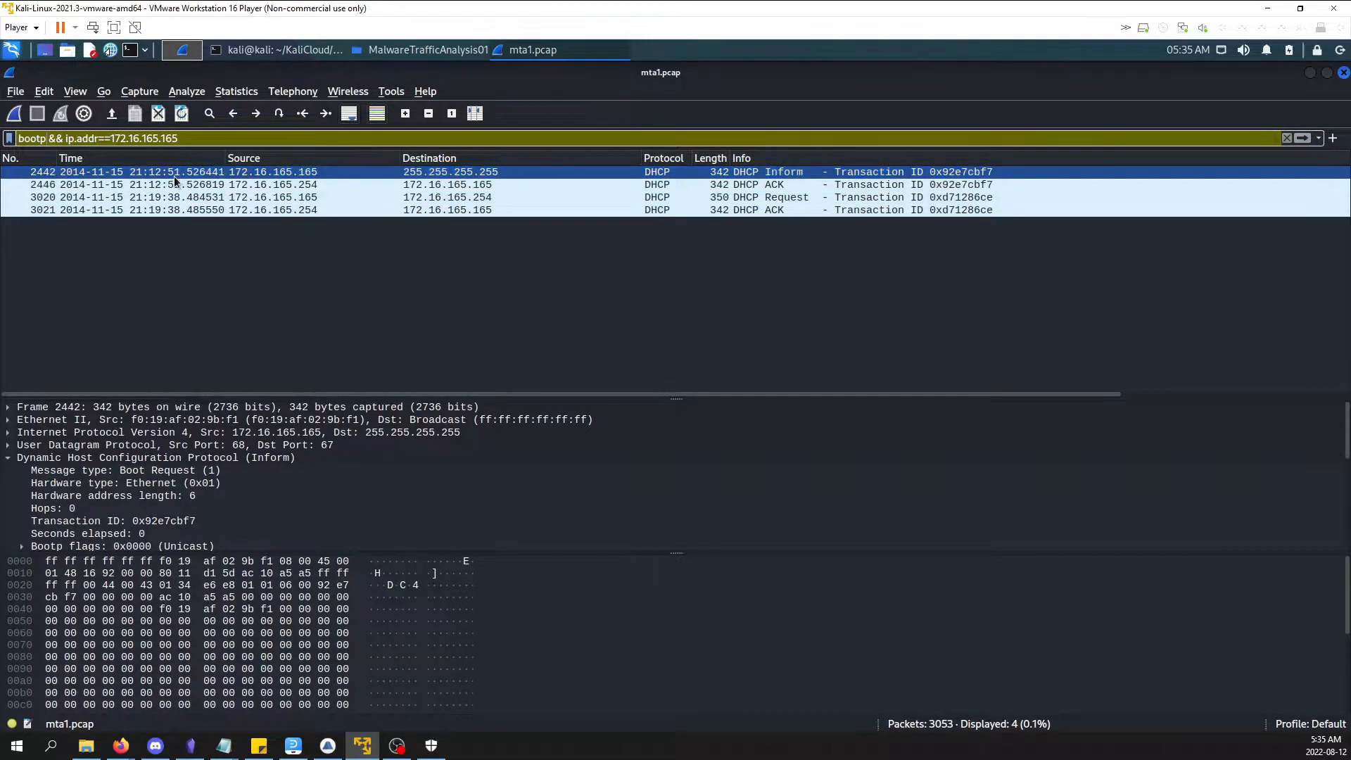
Expand the Host Name option (12) in the DHCP Inform packet's details and select its host name value.
{"action": "left_click", "coordinate": [46, 461]}
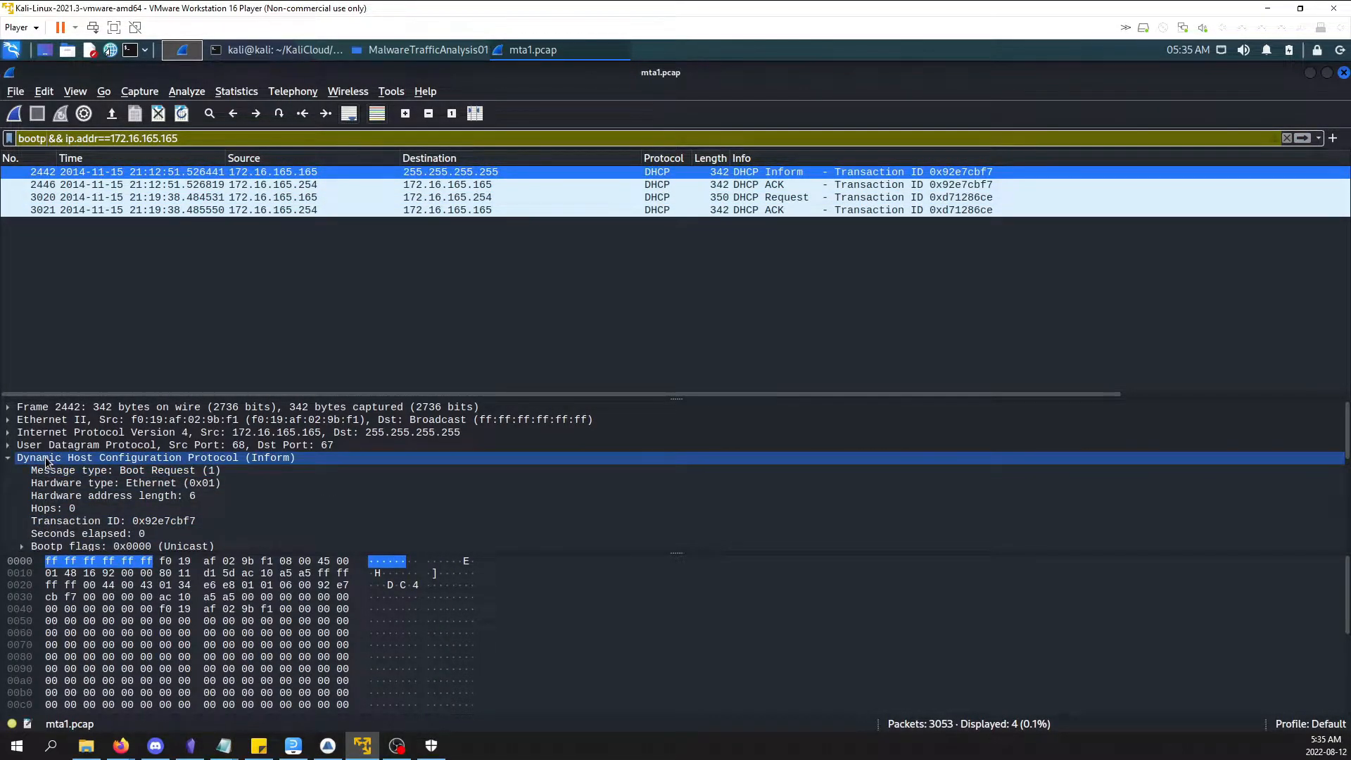
{"action": "scroll", "coordinate": [132, 457], "scroll_direction": "down", "scroll_amount": 3}
{"action": "scroll", "coordinate": [52, 469], "scroll_direction": "down", "scroll_amount": 3}
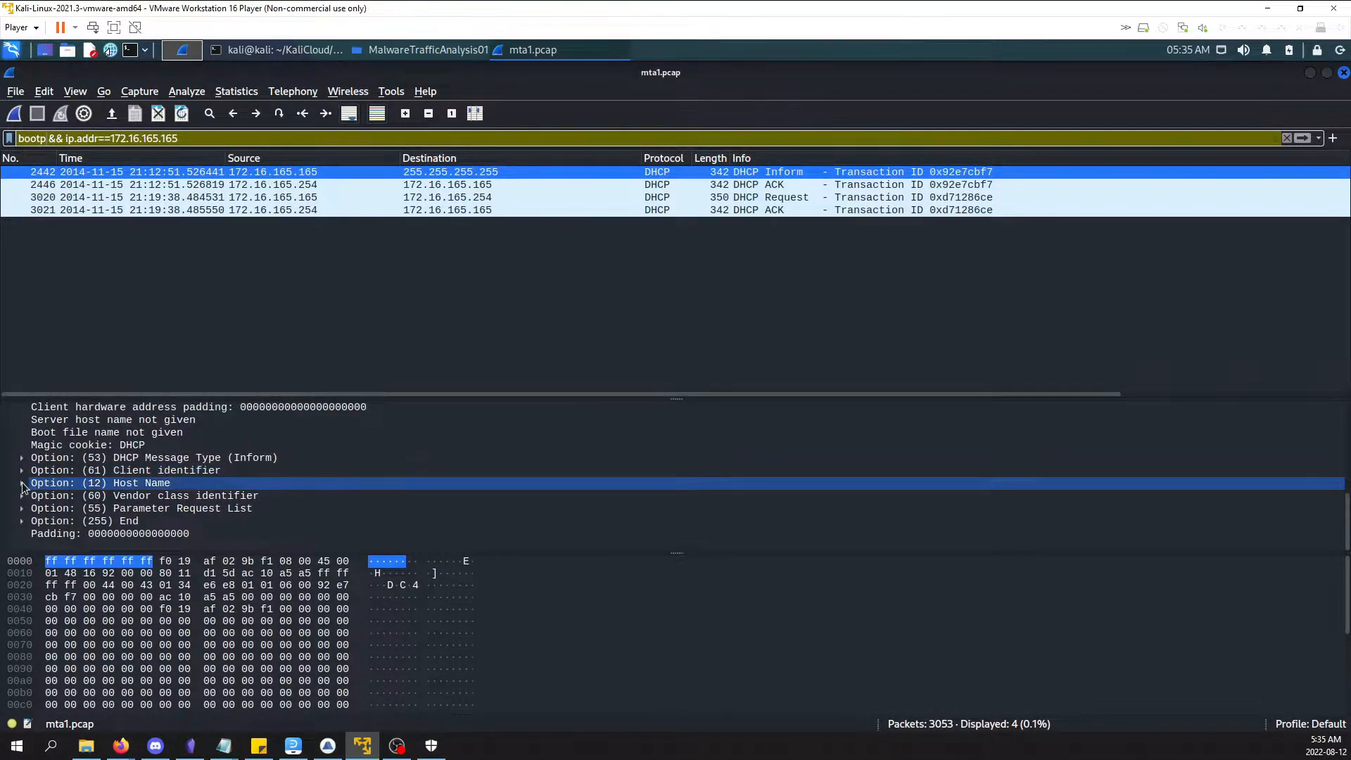
{"action": "left_click", "coordinate": [22, 484]}
{"action": "left_click", "coordinate": [246, 510]}
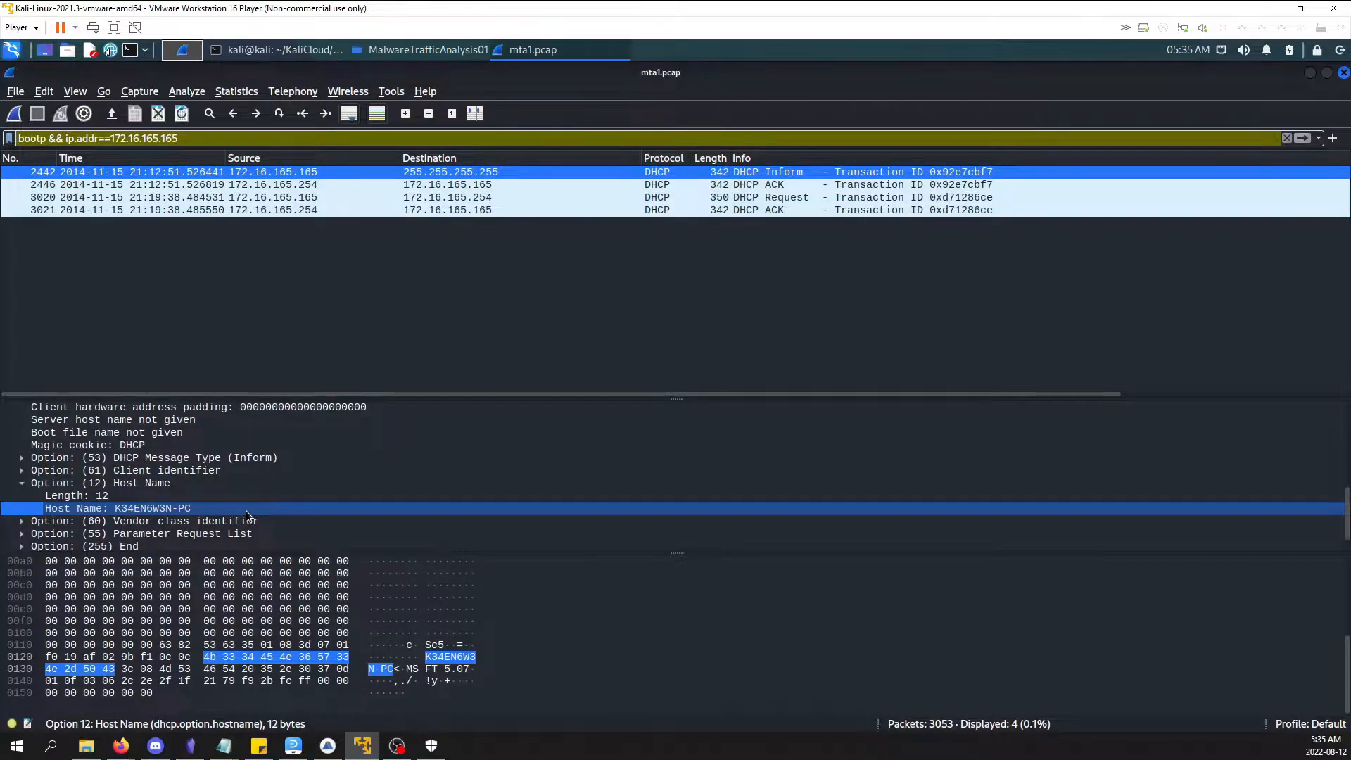
Examine the source MAC address in the DHCP Inform packet's Ethernet II header.
{"action": "left_click", "coordinate": [22, 483]}
{"action": "scroll", "coordinate": [165, 485], "scroll_direction": "up", "scroll_amount": 5}
{"action": "scroll", "coordinate": [164, 482], "scroll_direction": "up", "scroll_amount": 1}
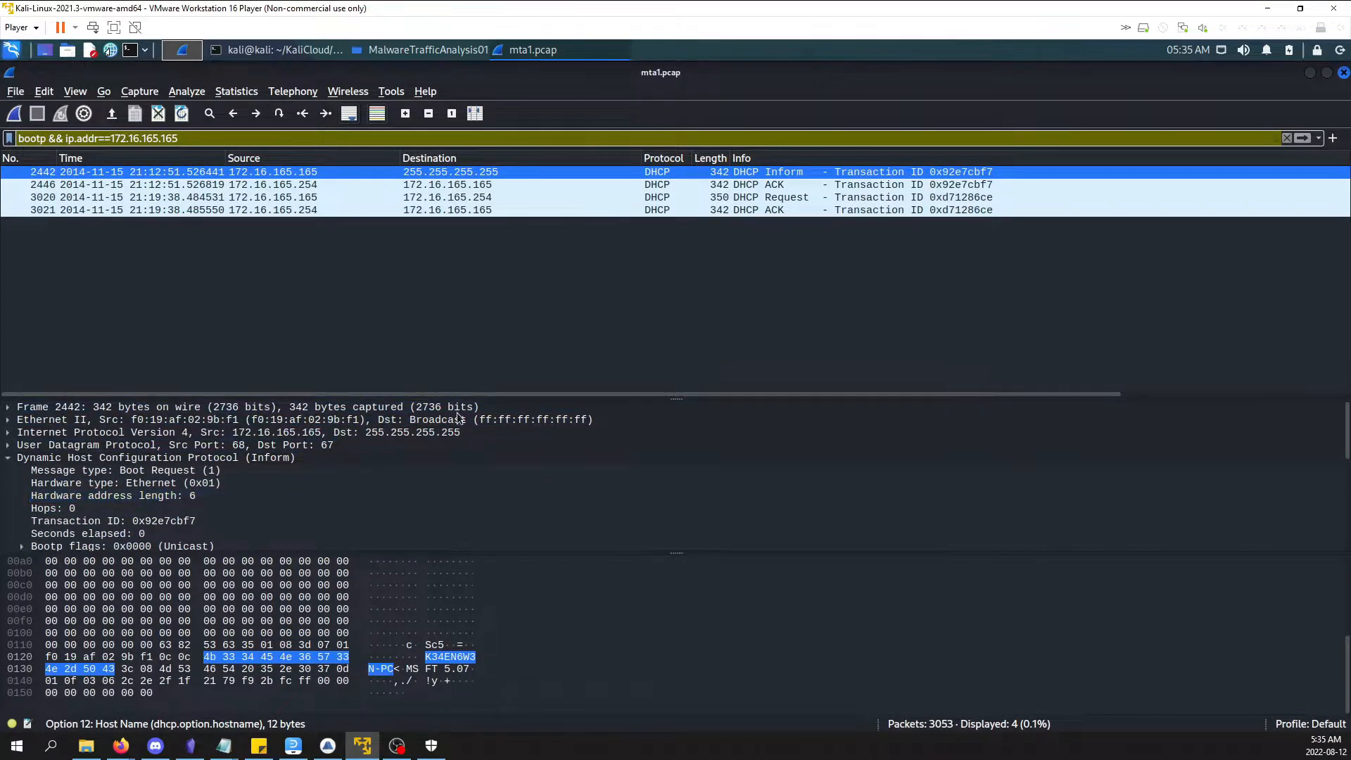
{"action": "left_click", "coordinate": [509, 420]}
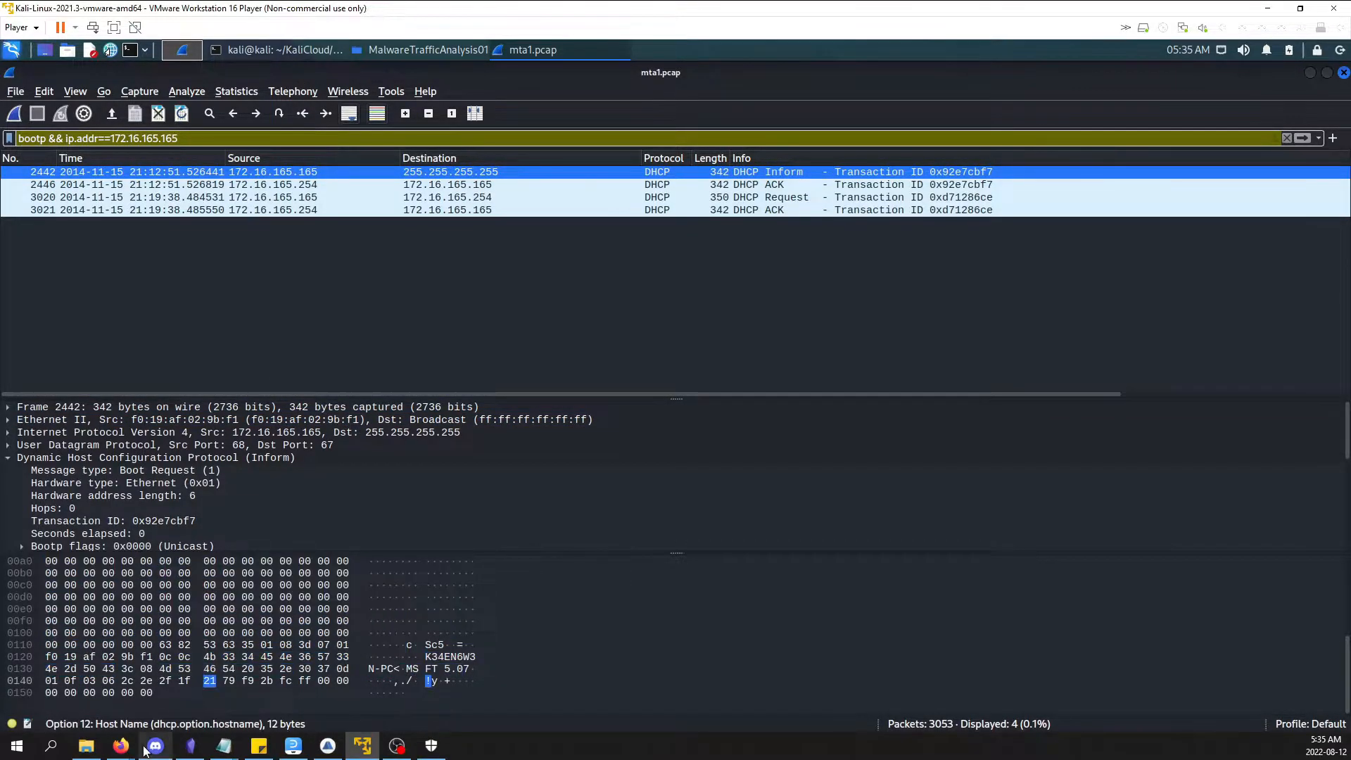
Switch to the CyberDefenders challenge page in Firefox and check the MAC address answer to question #3.
{"action": "mouse_move", "coordinate": [121, 745]}
{"action": "left_click", "coordinate": [197, 669]}
{"action": "left_click", "coordinate": [92, 17]}
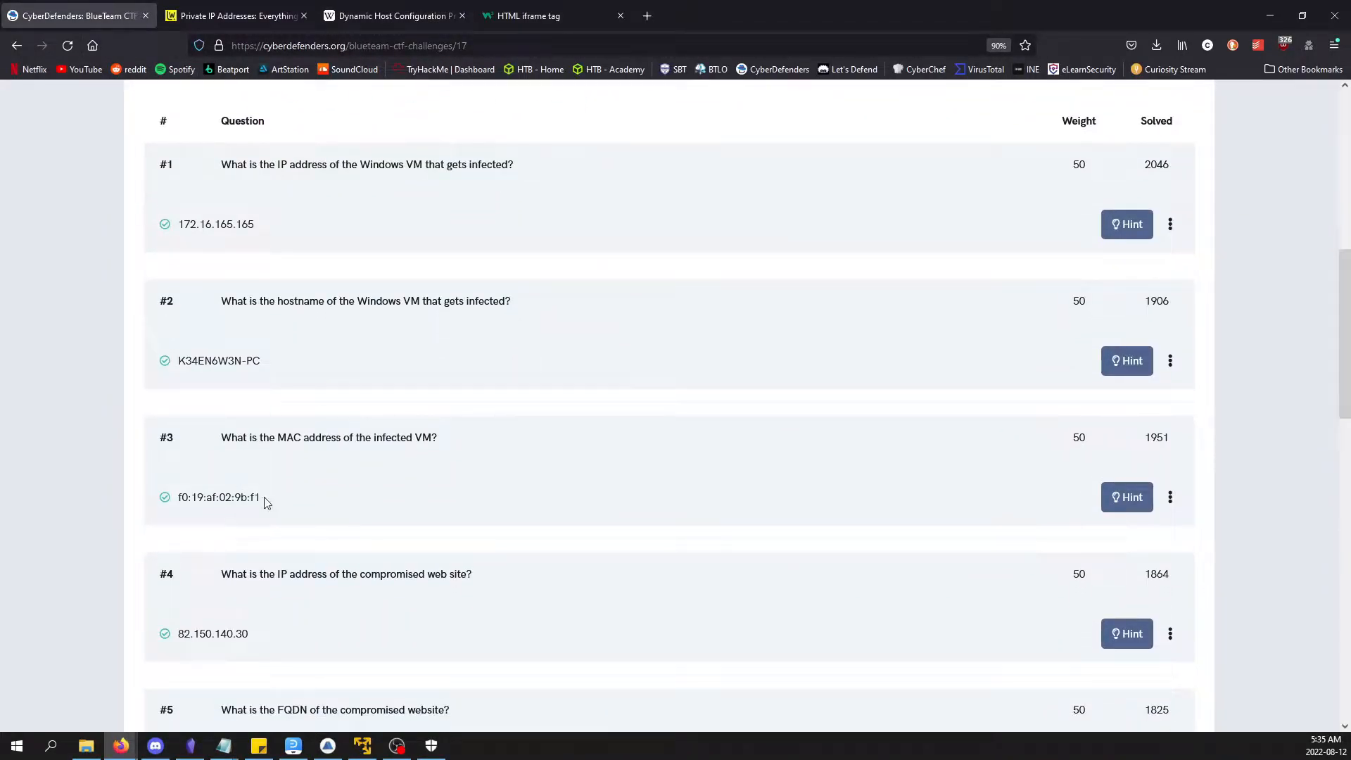
{"action": "left_click_drag", "start_coordinate": [264, 498], "coordinate": [192, 497]}
{"action": "left_click", "coordinate": [342, 499]}
Read questions #4 to #8 about the compromised website, the exploit kit server and the redirect URL.
{"action": "scroll", "coordinate": [357, 502], "scroll_direction": "down", "scroll_amount": 1}
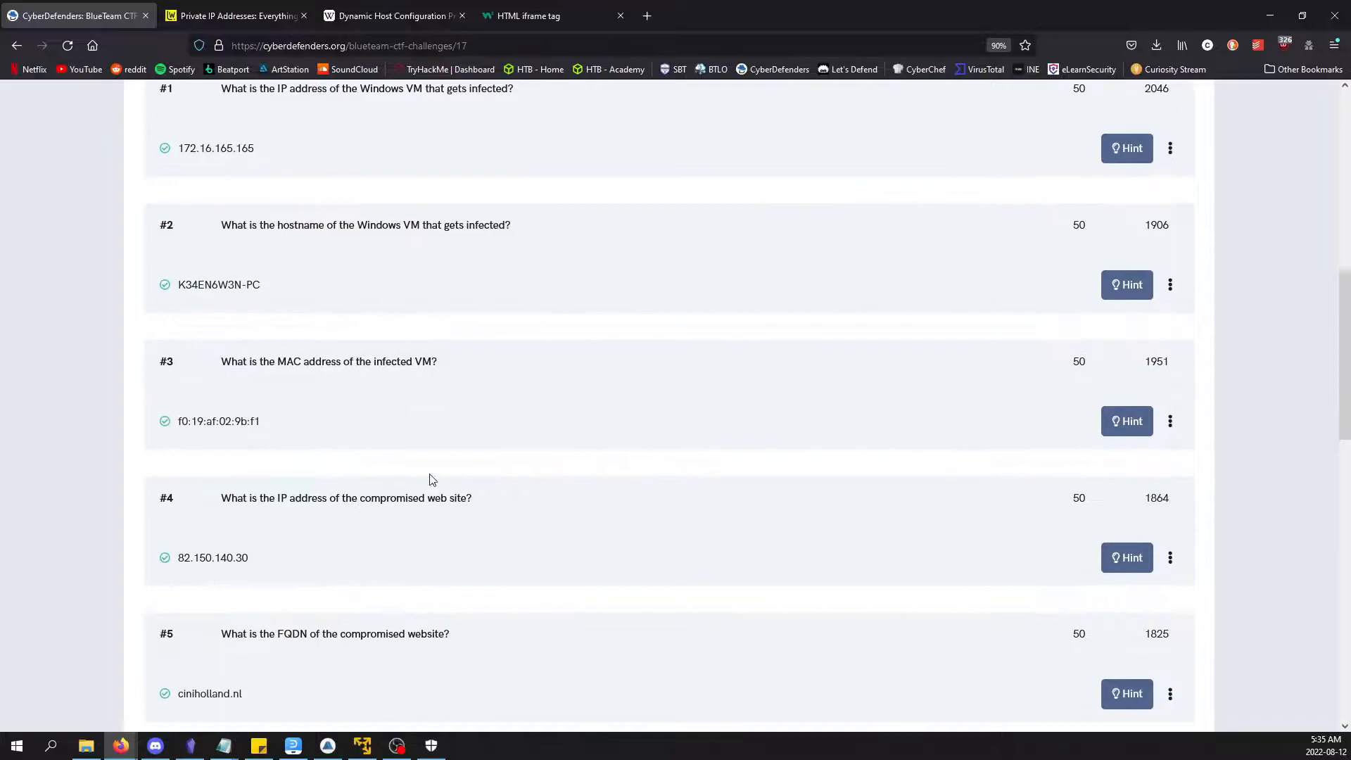
{"action": "scroll", "coordinate": [696, 362], "scroll_direction": "down", "scroll_amount": 3}
{"action": "scroll", "coordinate": [702, 366], "scroll_direction": "down", "scroll_amount": 2}
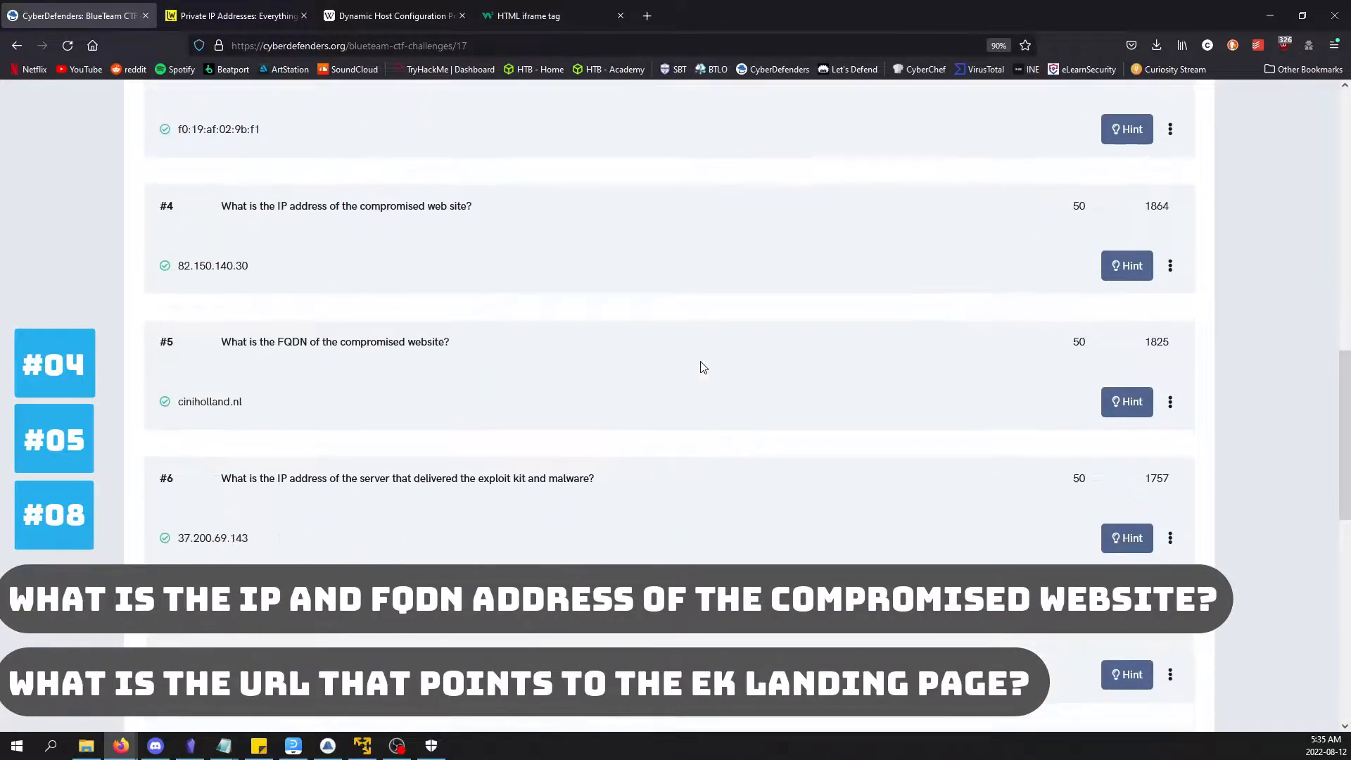
{"action": "scroll", "coordinate": [702, 366], "scroll_direction": "down", "scroll_amount": 1}
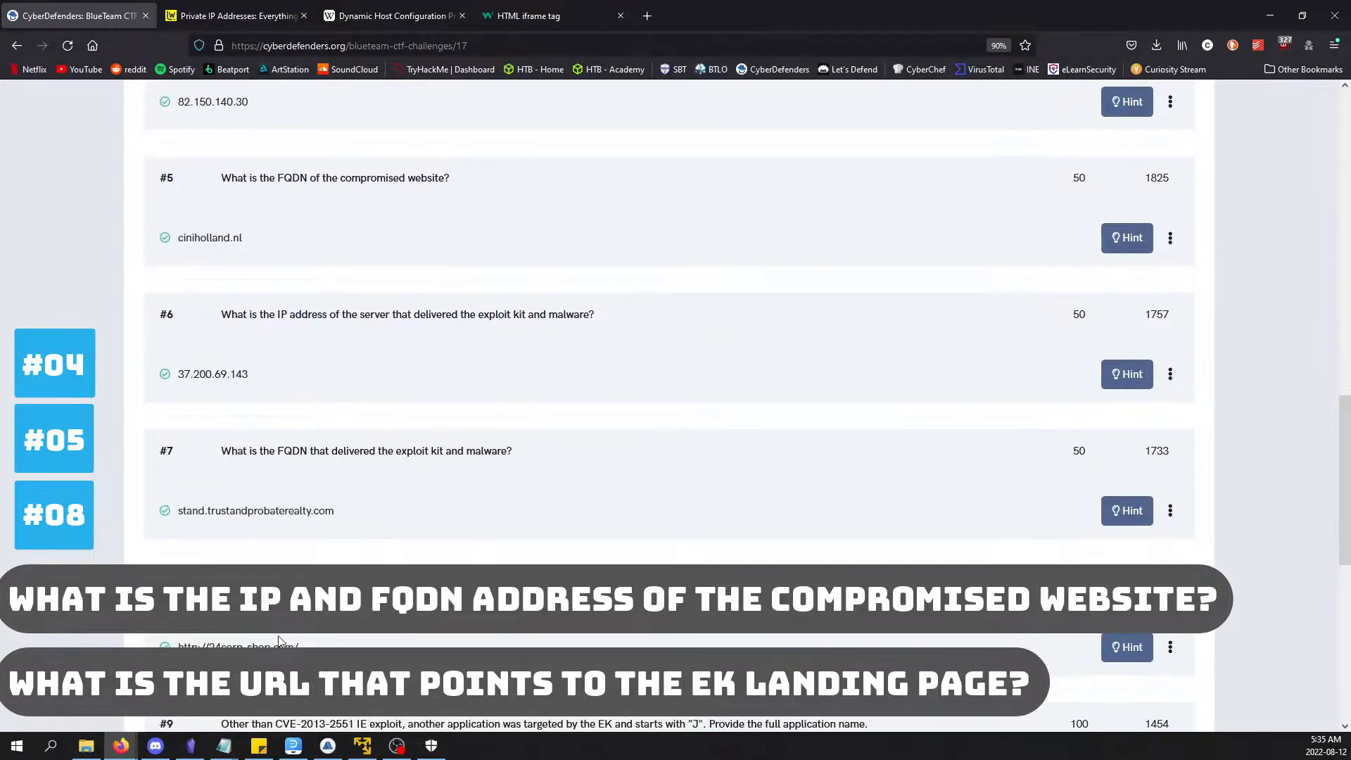
{"action": "scroll", "coordinate": [769, 404], "scroll_direction": "up", "scroll_amount": 1}
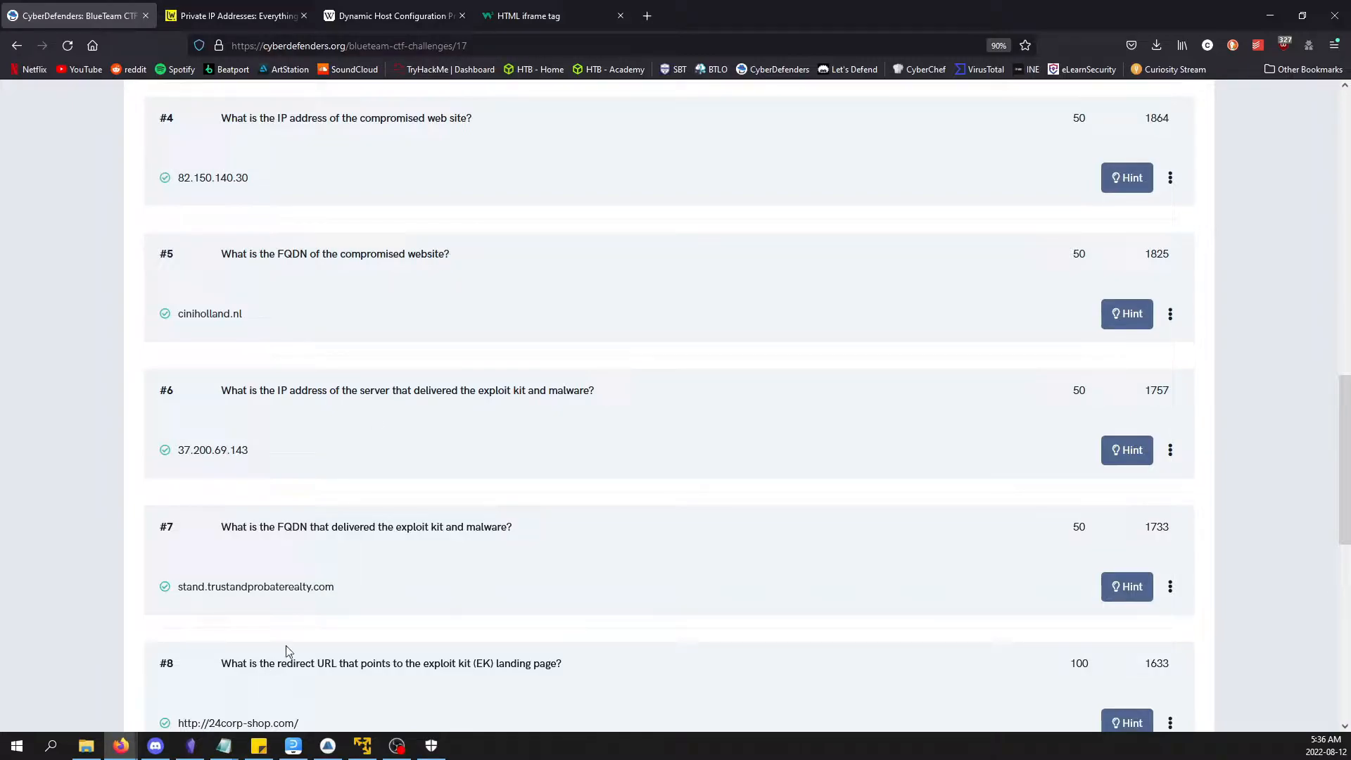
{"action": "scroll", "coordinate": [289, 649], "scroll_direction": "down", "scroll_amount": 1}
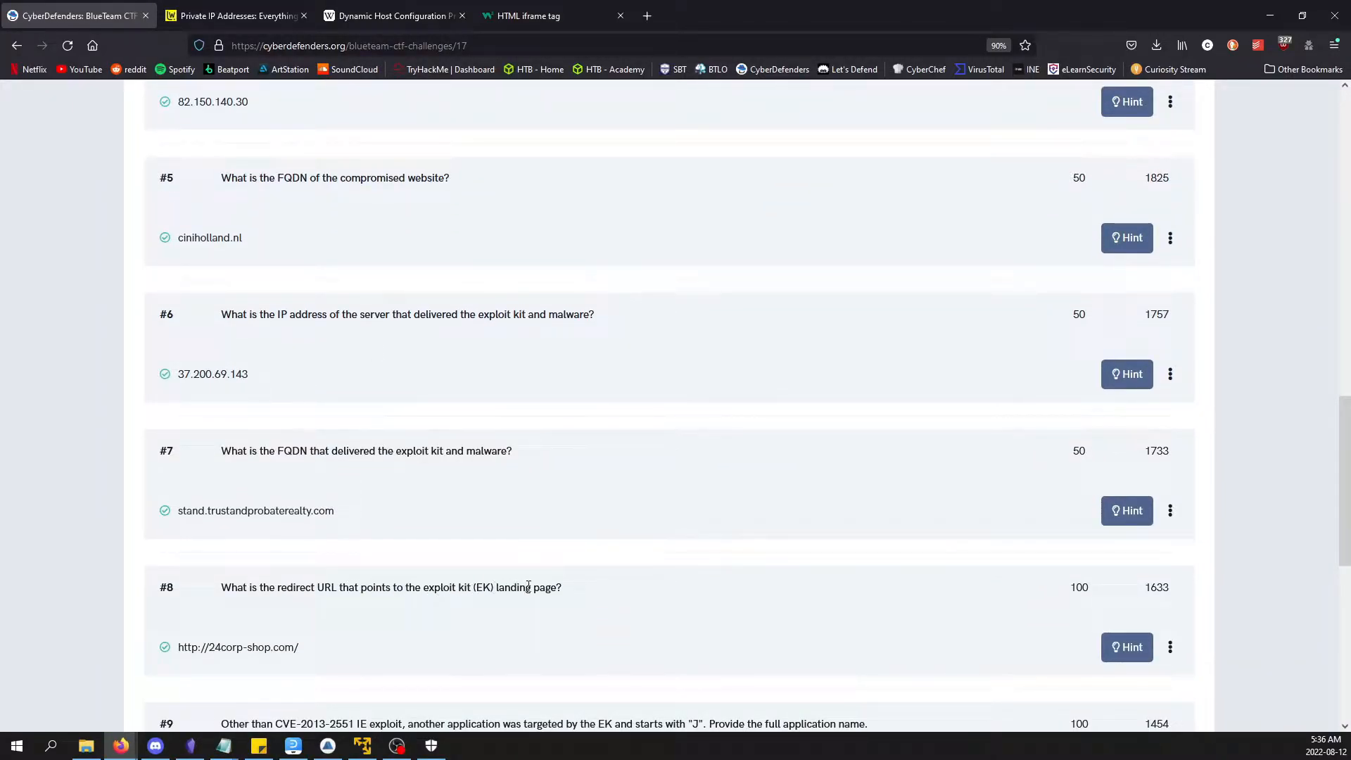
{"action": "scroll", "coordinate": [528, 587], "scroll_direction": "up", "scroll_amount": 1}
Switch to Wireshark and replace the display filter with http && ip.addr==172.16.165.165.
{"action": "left_click", "coordinate": [362, 745]}
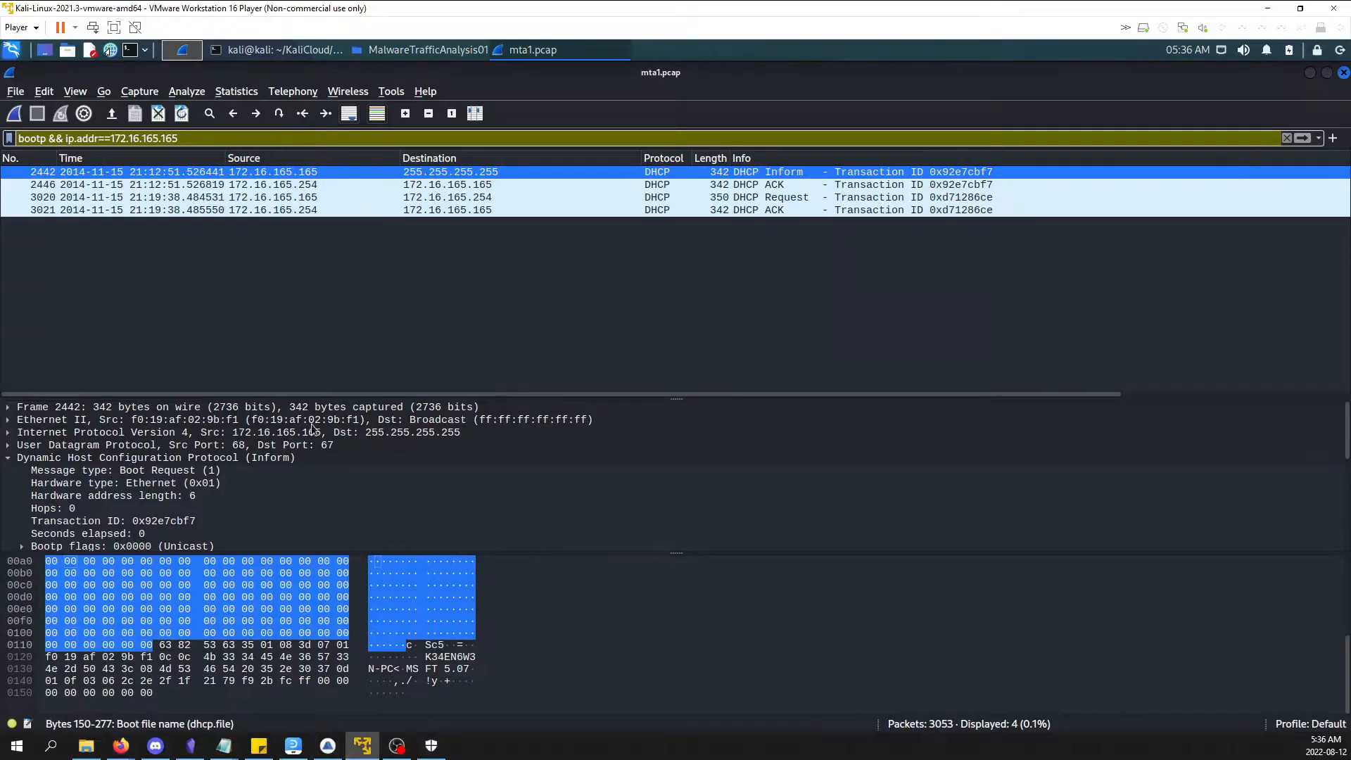
{"action": "key", "text": "ctrl+a"}
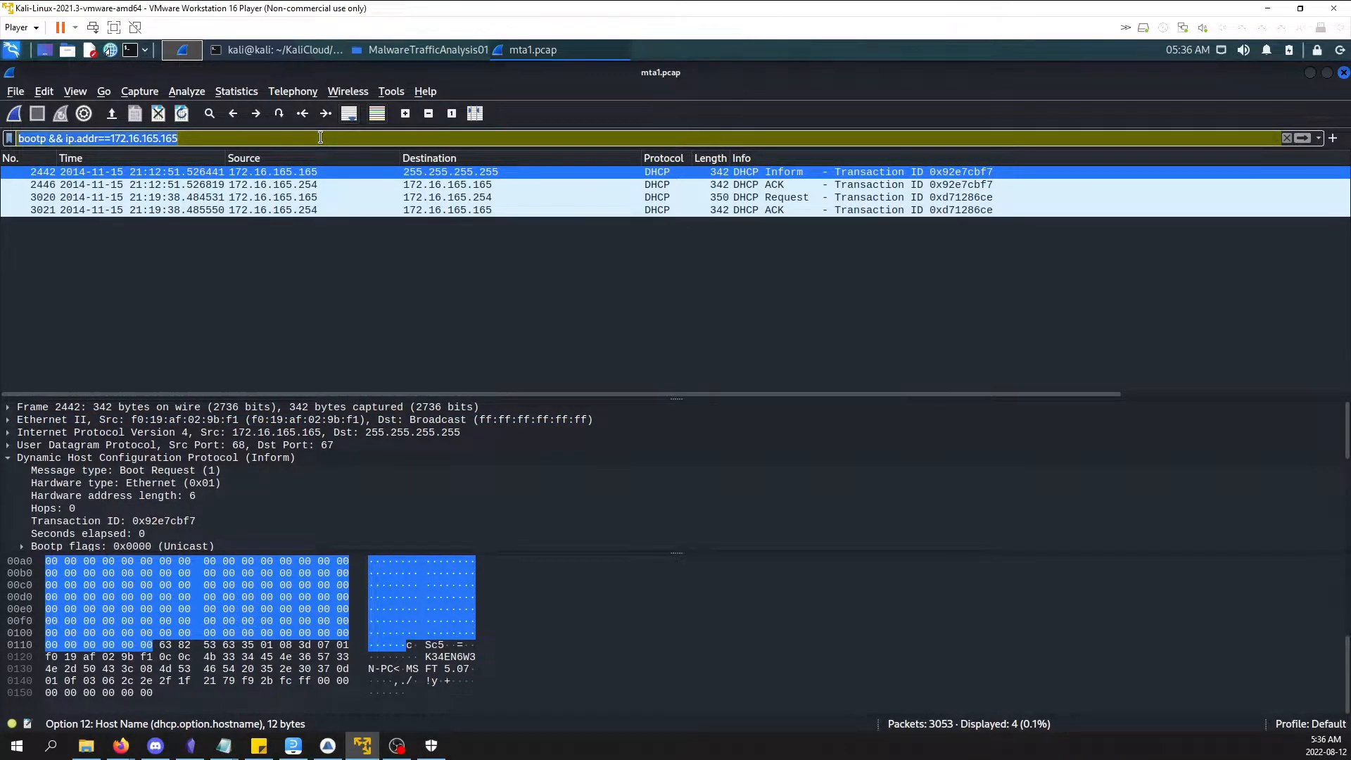
{"action": "key", "text": "BackSpace"}
{"action": "key", "text": "Return"}
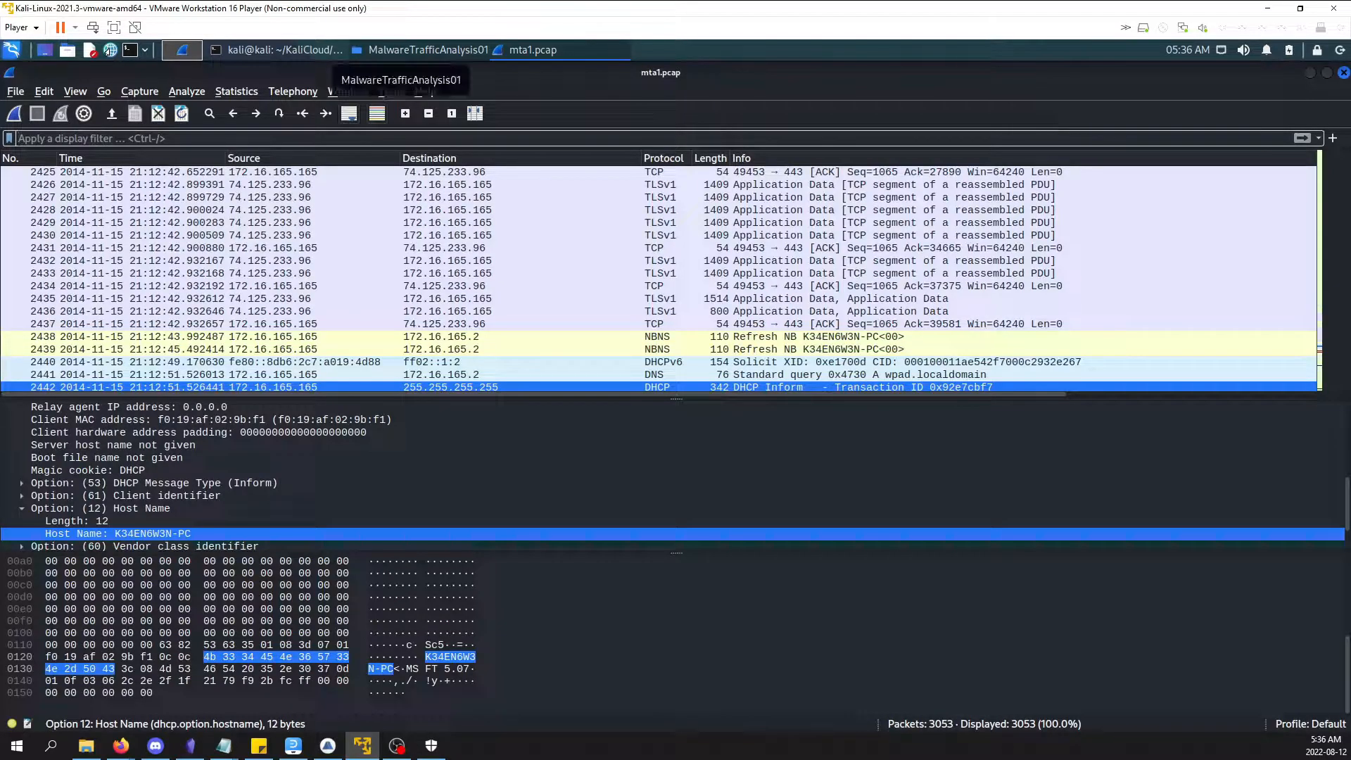
{"action": "key", "text": "alt+Tab"}
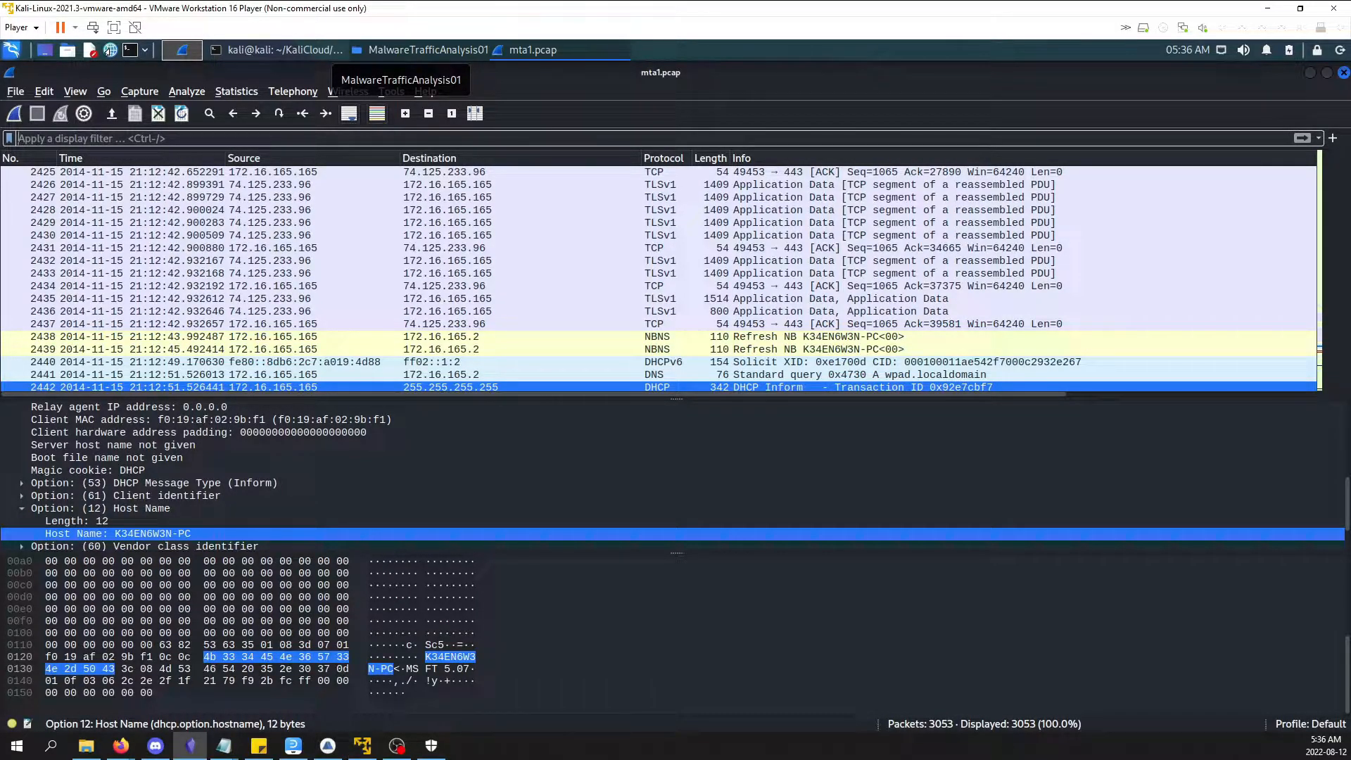
{"action": "key", "text": "alt+Tab"}
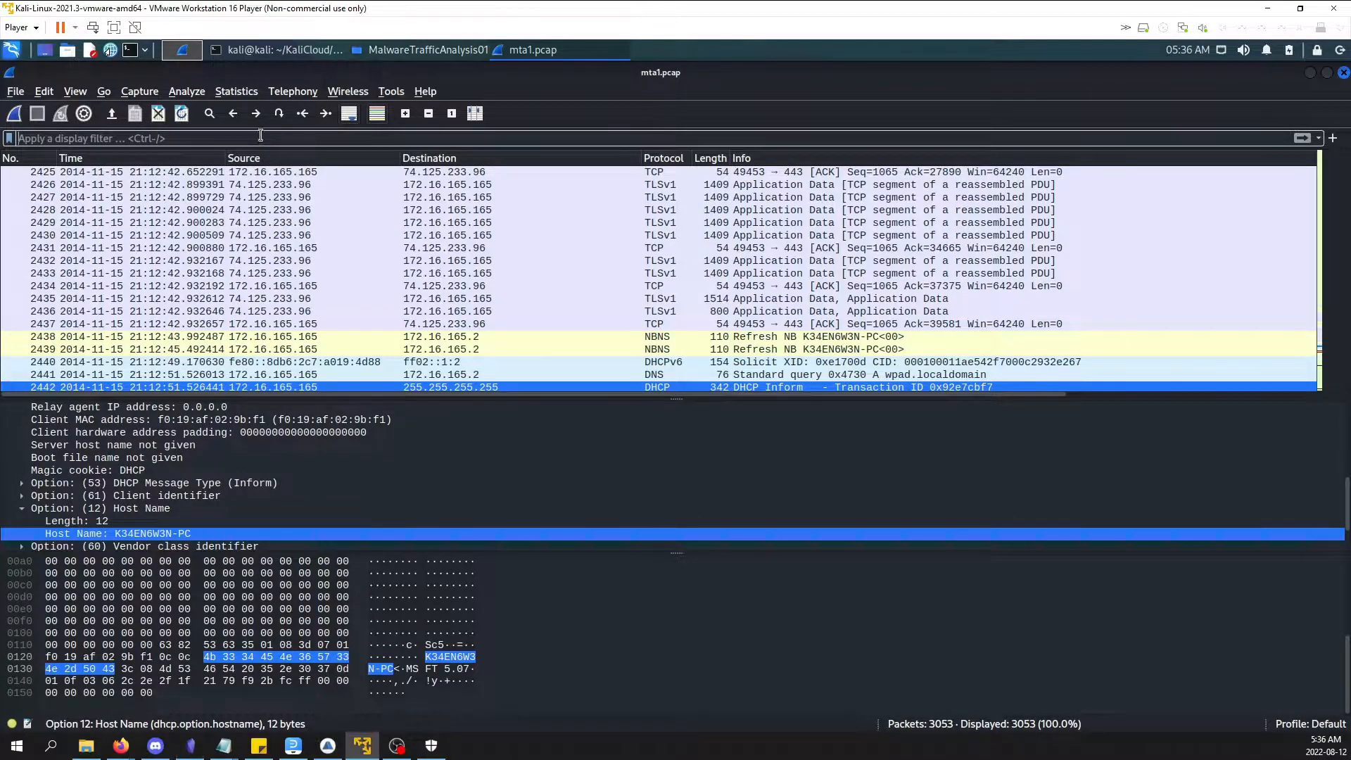
{"action": "type", "text": "http && ip.addr==172.16.165.165"}
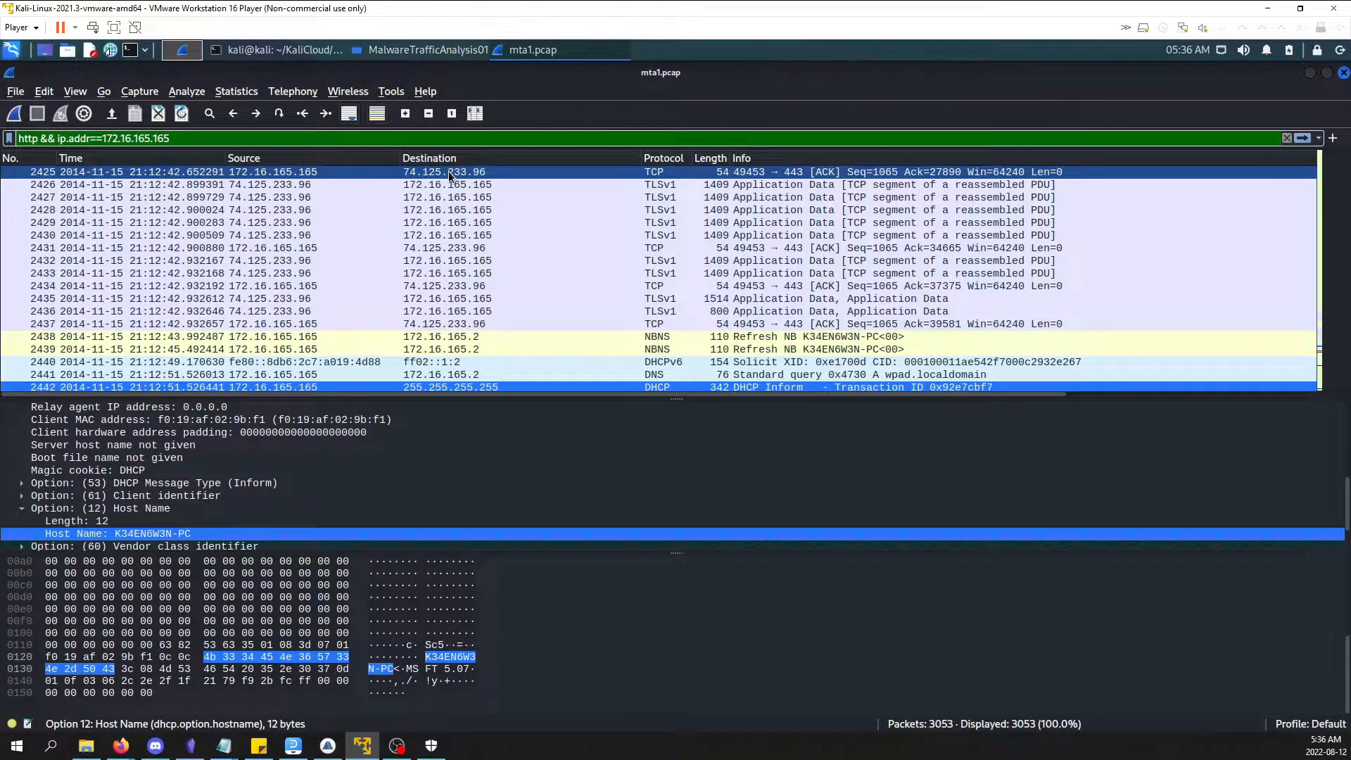
{"action": "key", "text": "Return"}
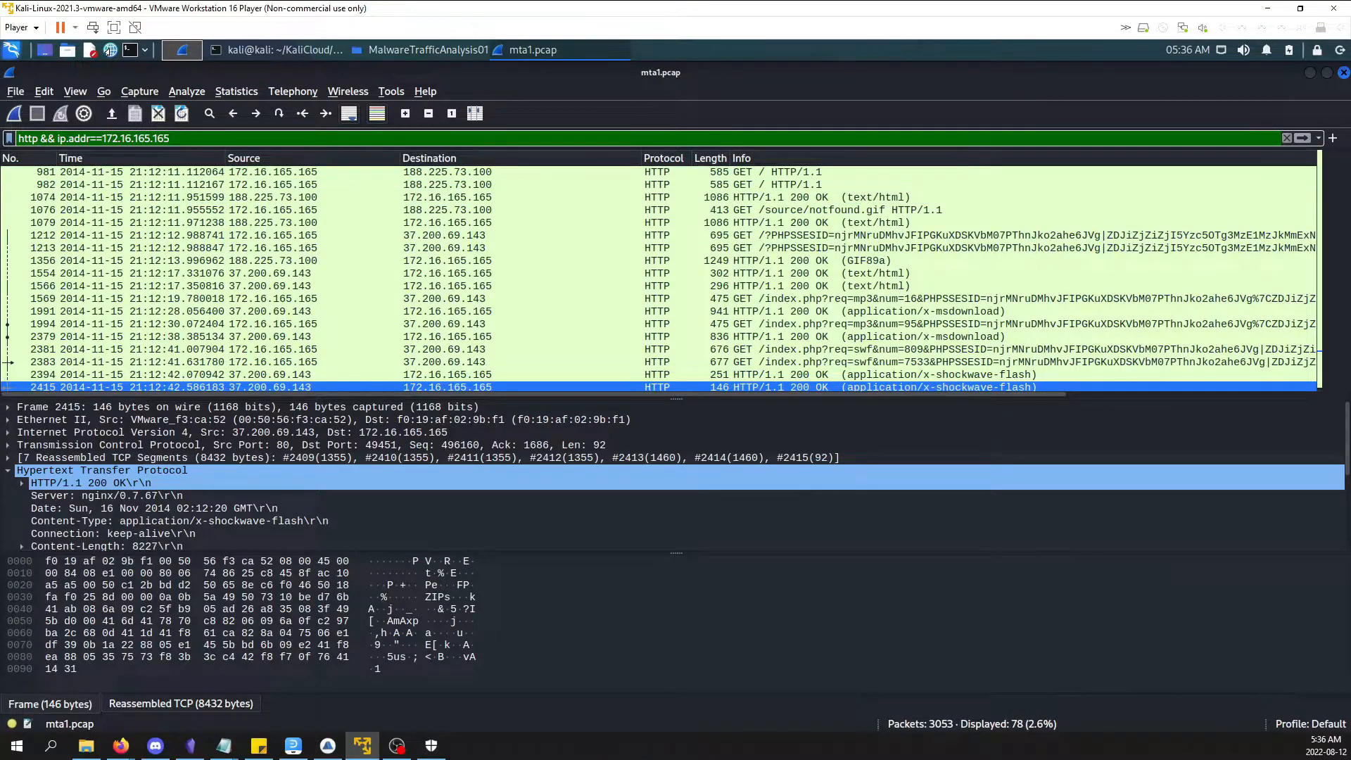
Switch to Brim and remove the event_type=="alert" condition, running the query with only 172.16.165.165.
{"action": "left_click", "coordinate": [329, 747]}
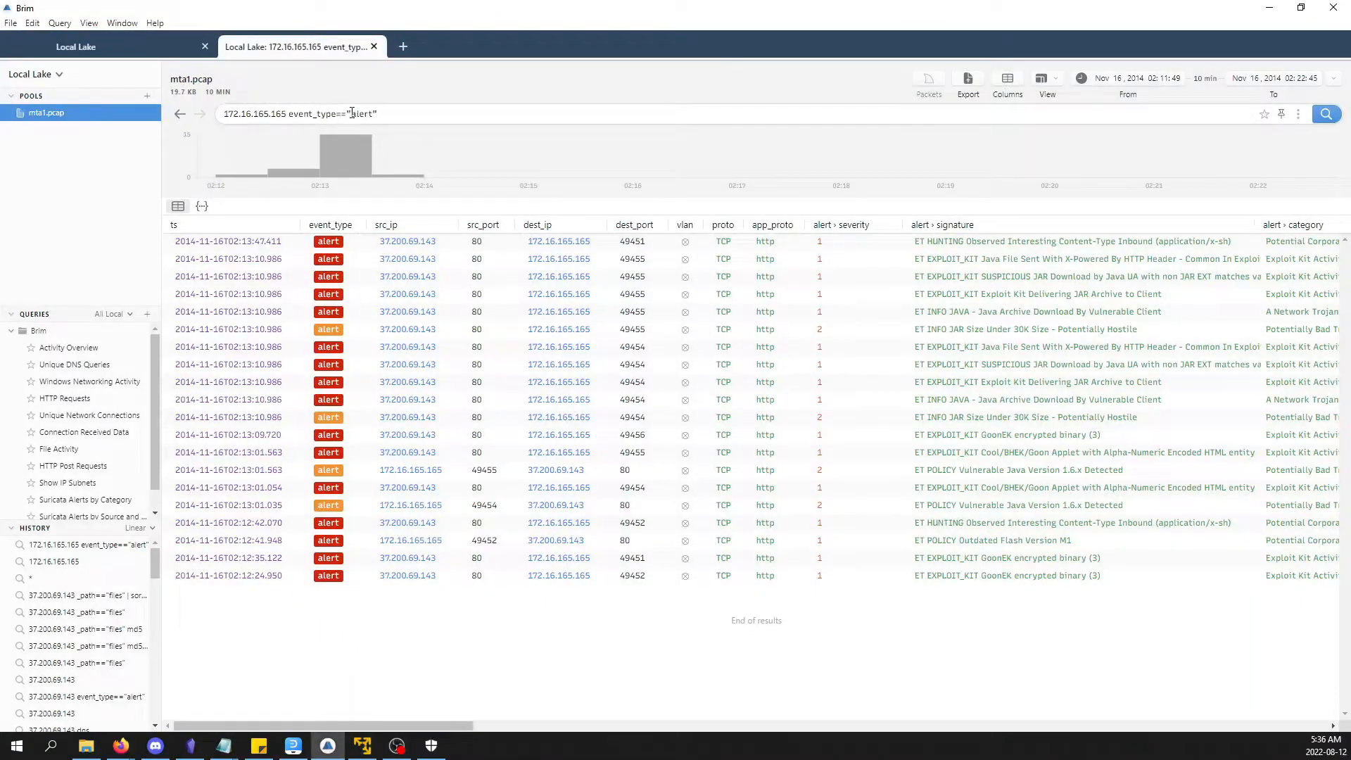
{"action": "left_click_drag", "start_coordinate": [289, 114], "coordinate": [407, 119]}
{"action": "key", "text": "BackSpace"}
{"action": "key", "text": "Return"}
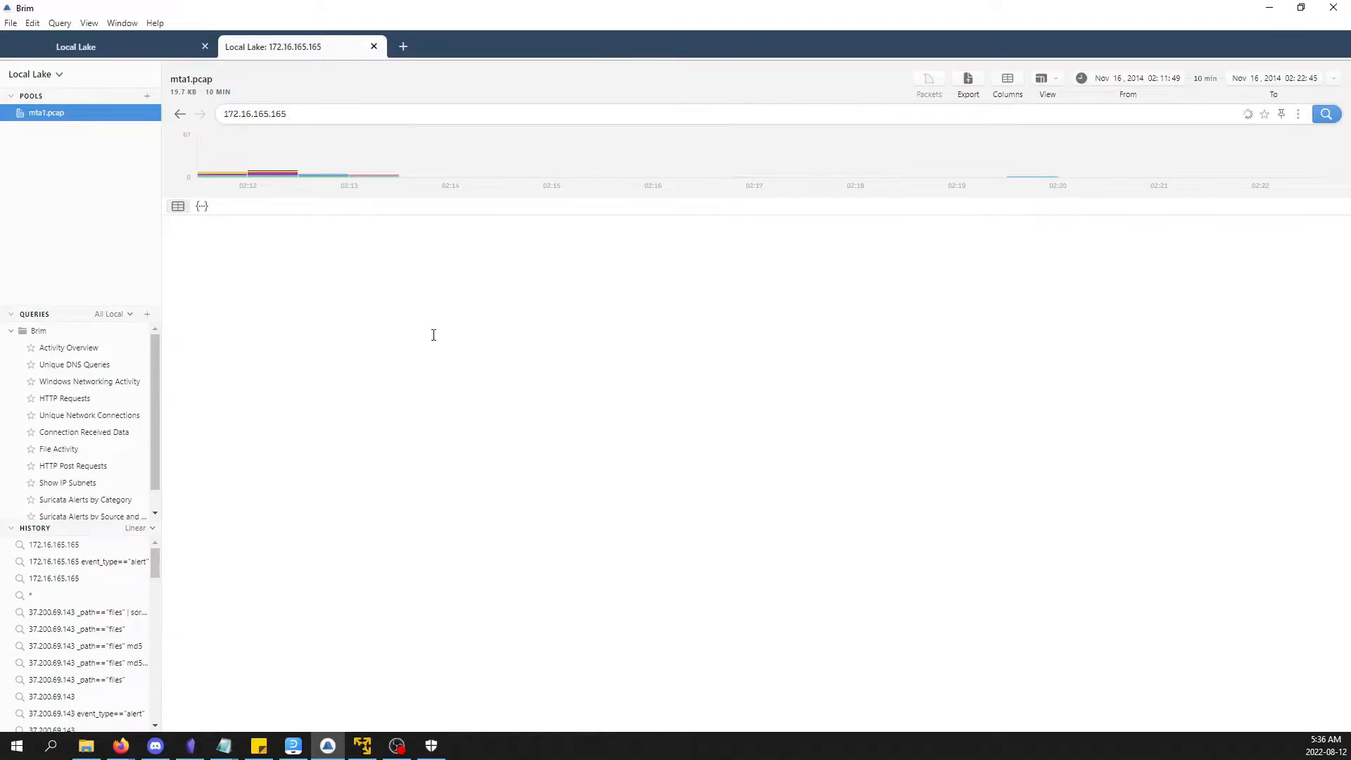
Filter the Brim results to _path=="http" and sort them by ts, earliest first.
{"action": "right_click", "coordinate": [316, 682]}
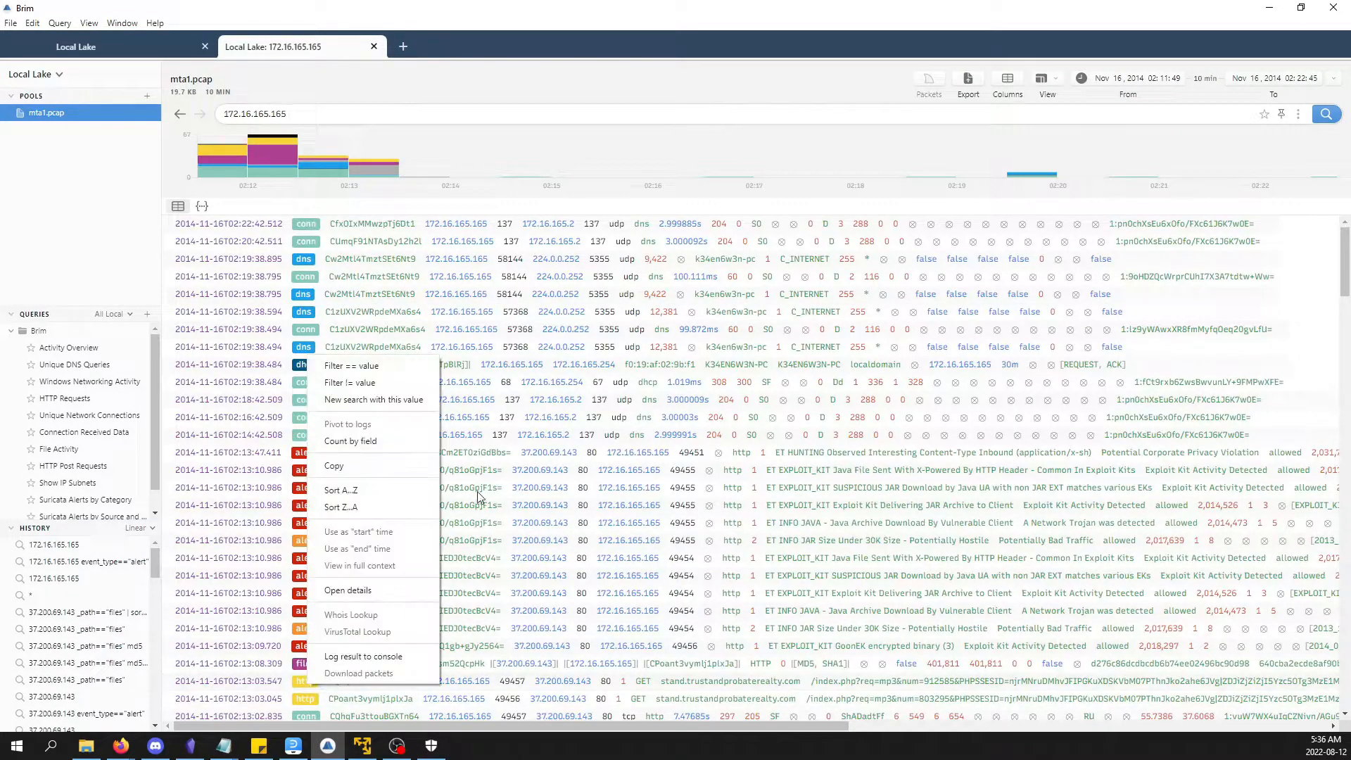
{"action": "left_click", "coordinate": [351, 366]}
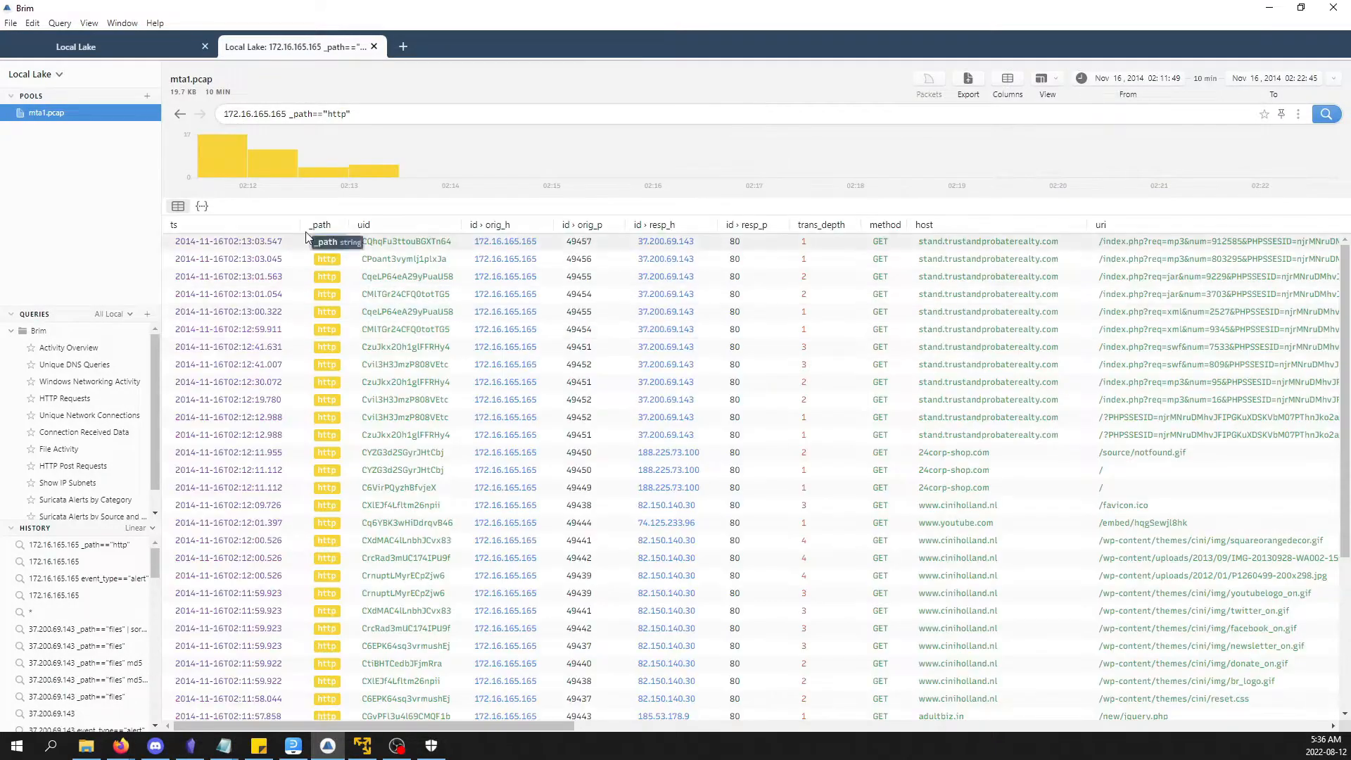
{"action": "left_click", "coordinate": [261, 225]}
Examine the host, uri and referrer columns of the HTTP records to trace the order of visited sites.
{"action": "left_click_drag", "start_coordinate": [523, 727], "coordinate": [670, 731]}
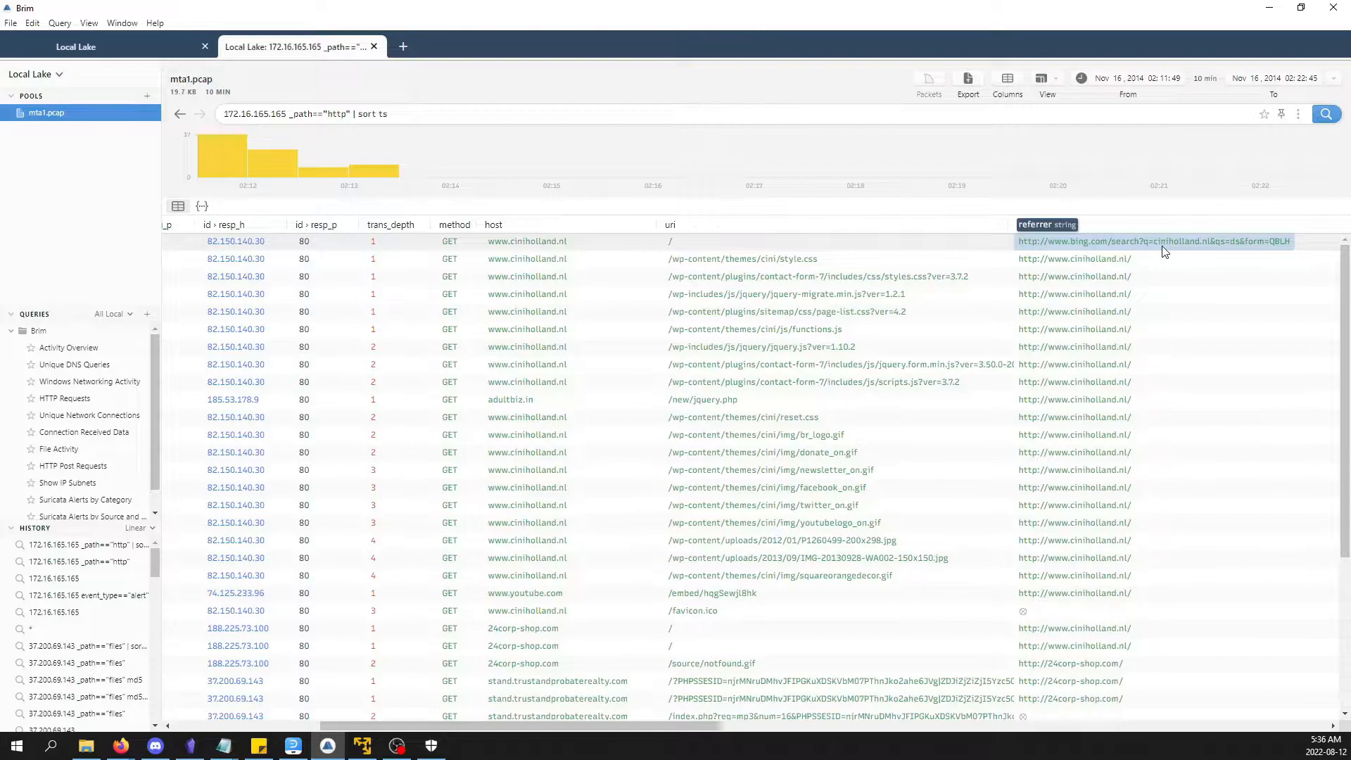
{"action": "scroll", "coordinate": [875, 310], "scroll_direction": "down", "scroll_amount": 3}
{"action": "scroll", "coordinate": [915, 398], "scroll_direction": "down", "scroll_amount": 3}
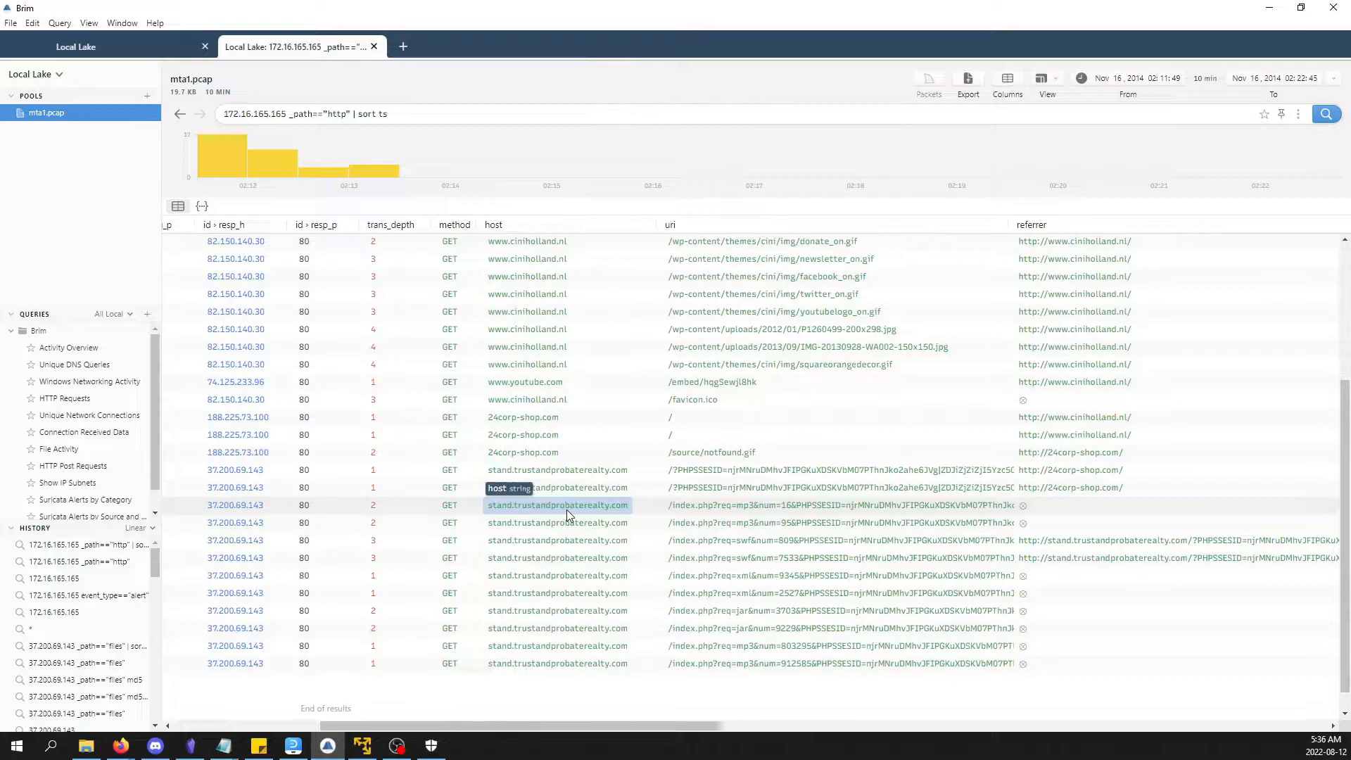
{"action": "scroll", "coordinate": [567, 509], "scroll_direction": "up", "scroll_amount": 2}
Switch to Wireshark and change the display filter to http && ip.src==172.16.165.165.
{"action": "mouse_move", "coordinate": [368, 751]}
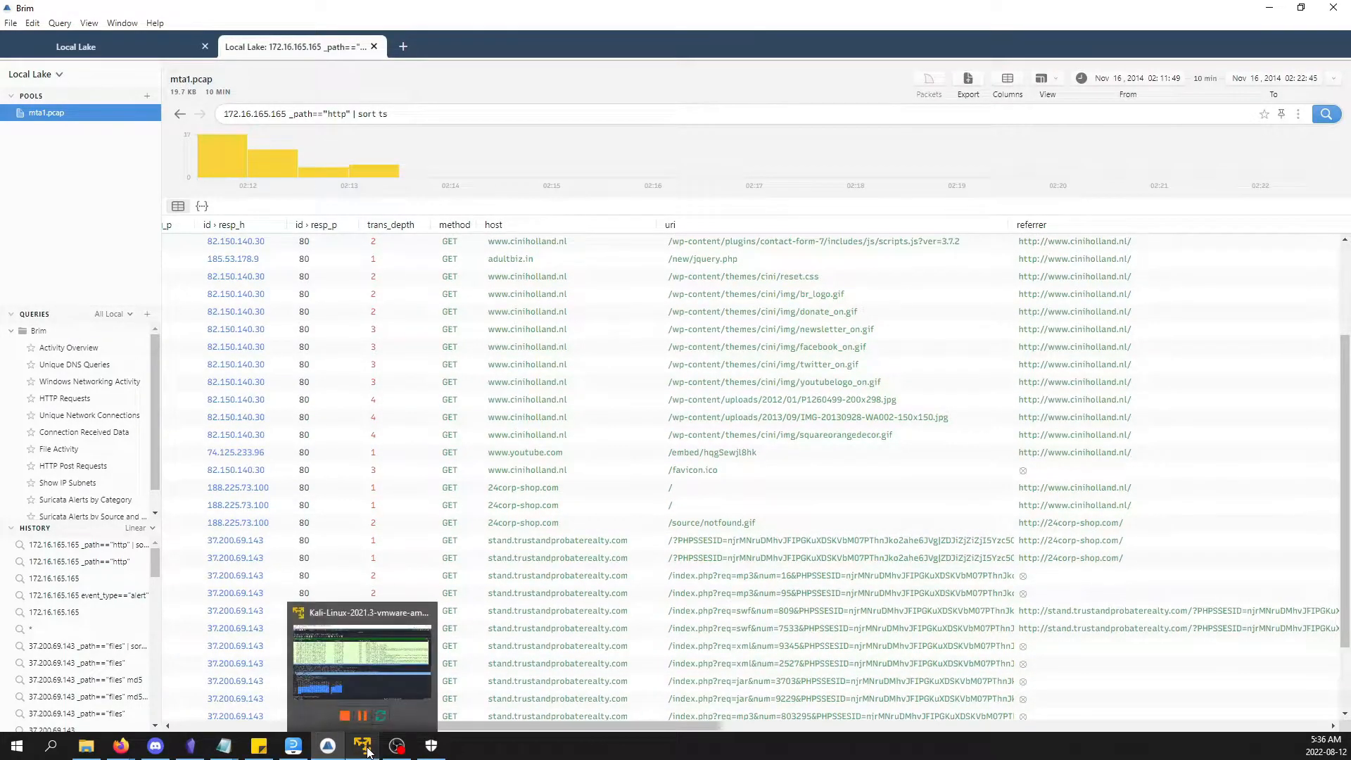
{"action": "left_click", "coordinate": [360, 666]}
{"action": "left_click", "coordinate": [92, 142]}
{"action": "key", "text": "BackSpace"}
{"action": "key", "text": "BackSpace"}
{"action": "key", "text": "BackSpace"}
{"action": "key", "text": "BackSpace"}
{"action": "type", "text": "sr"}
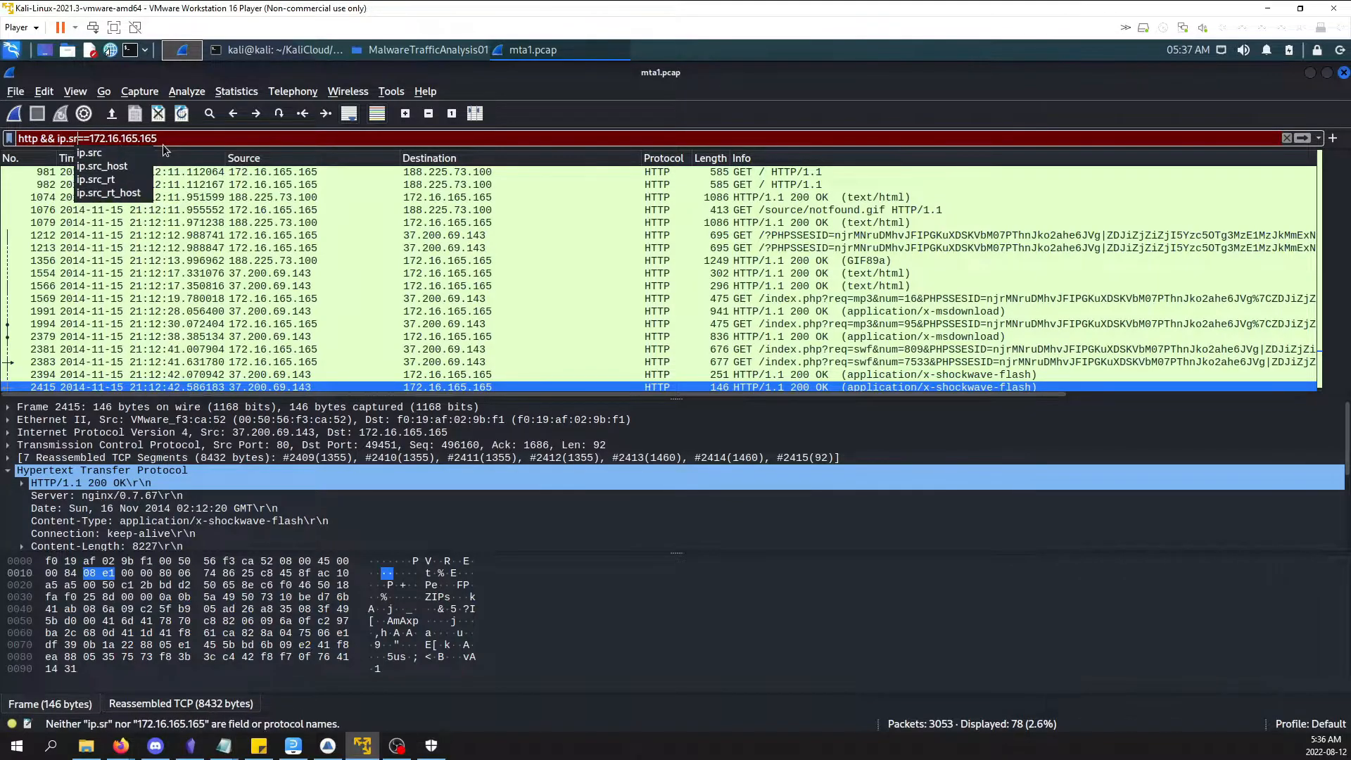
{"action": "type", "text": "c"}
{"action": "key", "text": "Return"}
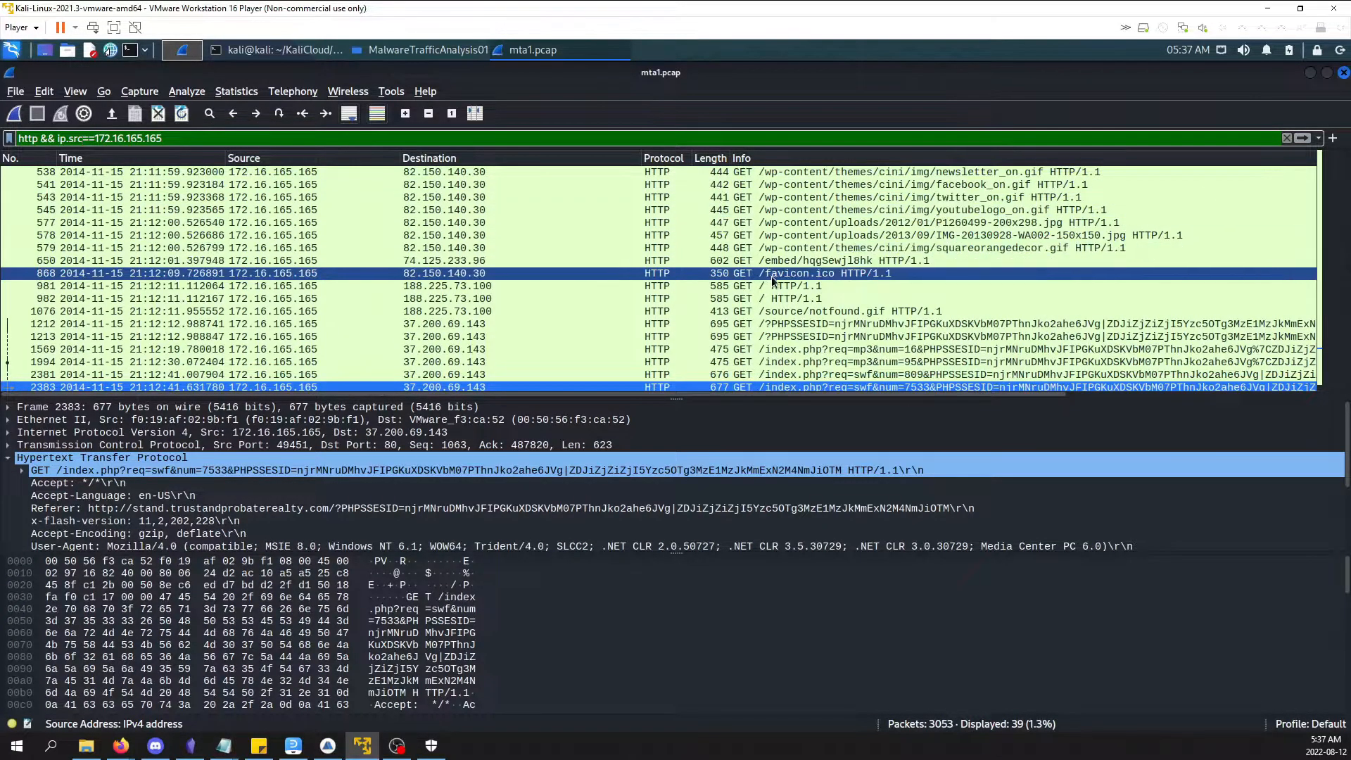
Review the destination IPs of the filtered HTTP requests and compare them with the responder addresses and hosts in Brim.
{"action": "scroll", "coordinate": [770, 275], "scroll_direction": "up", "scroll_amount": 5}
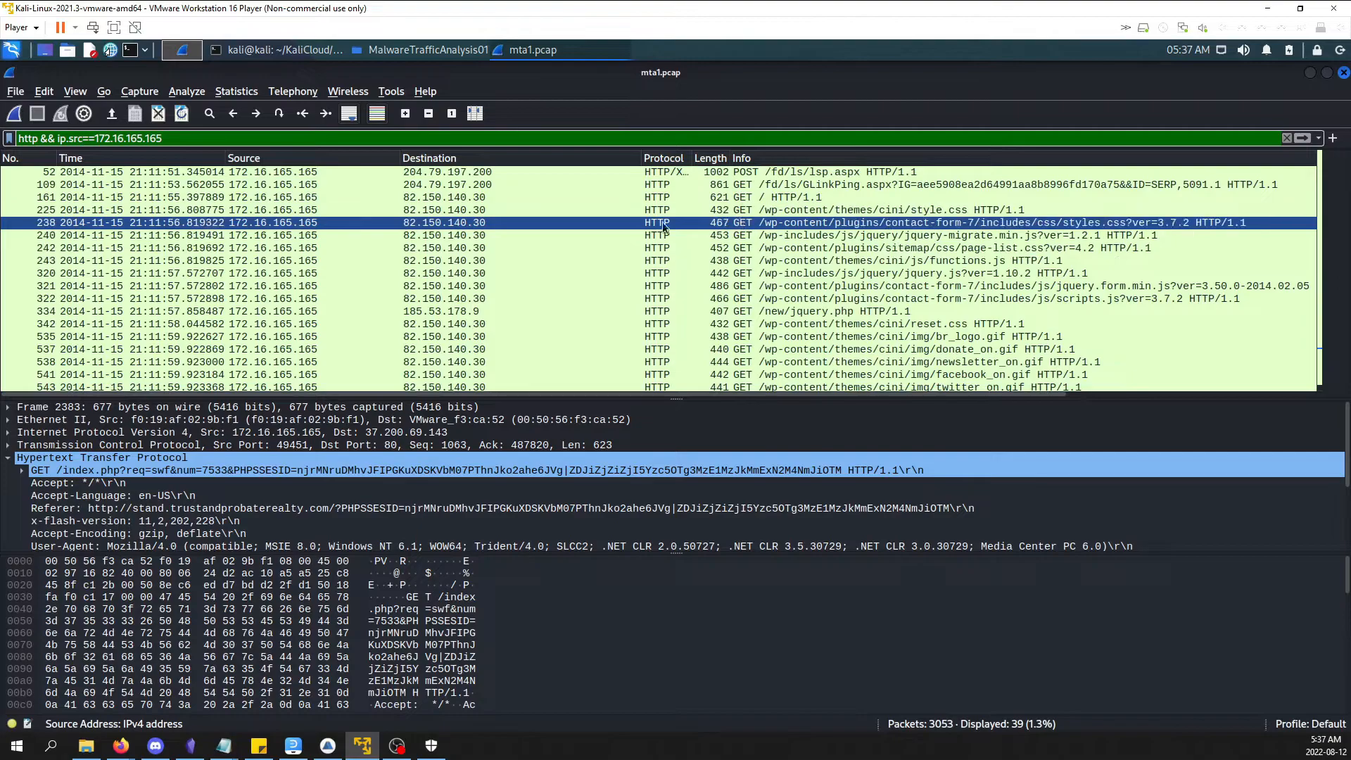
{"action": "scroll", "coordinate": [423, 235], "scroll_direction": "down", "scroll_amount": 5}
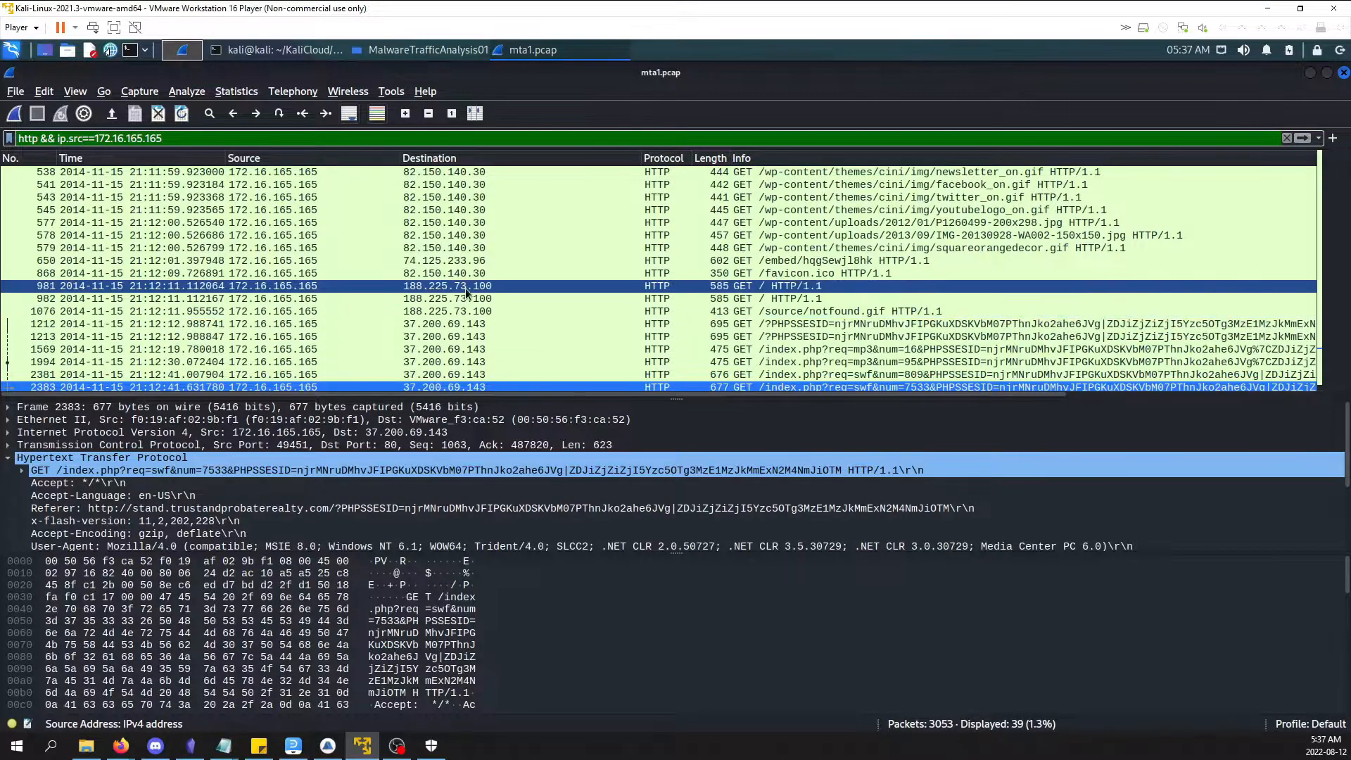
{"action": "scroll", "coordinate": [466, 288], "scroll_direction": "up", "scroll_amount": 1}
{"action": "left_click", "coordinate": [334, 749]}
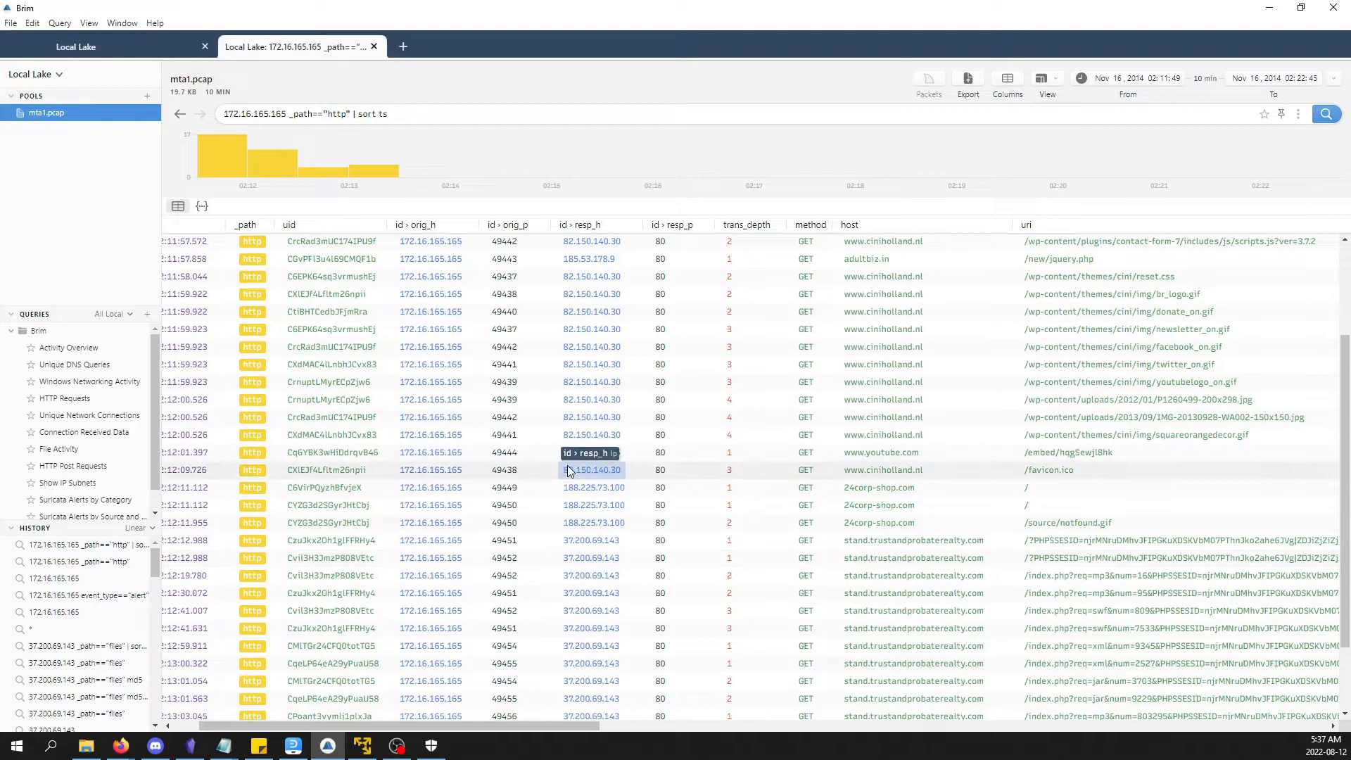
{"action": "scroll", "coordinate": [571, 470], "scroll_direction": "down", "scroll_amount": 1}
{"action": "scroll", "coordinate": [571, 470], "scroll_direction": "up", "scroll_amount": 1}
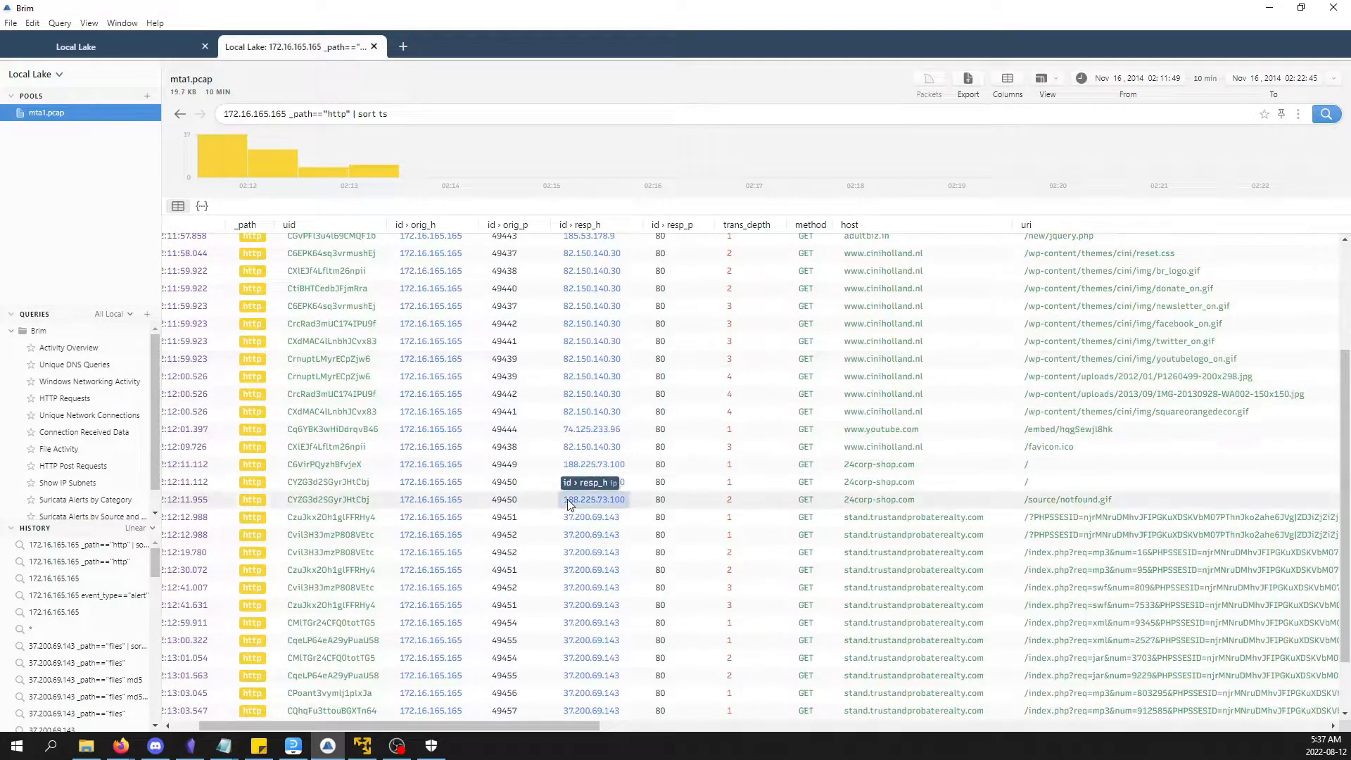
Switch to Wireshark and follow the HTTP stream of packet 161, the GET / request to 82.150.140.30.
{"action": "left_click", "coordinate": [363, 745]}
{"action": "scroll", "coordinate": [688, 320], "scroll_direction": "up", "scroll_amount": 5}
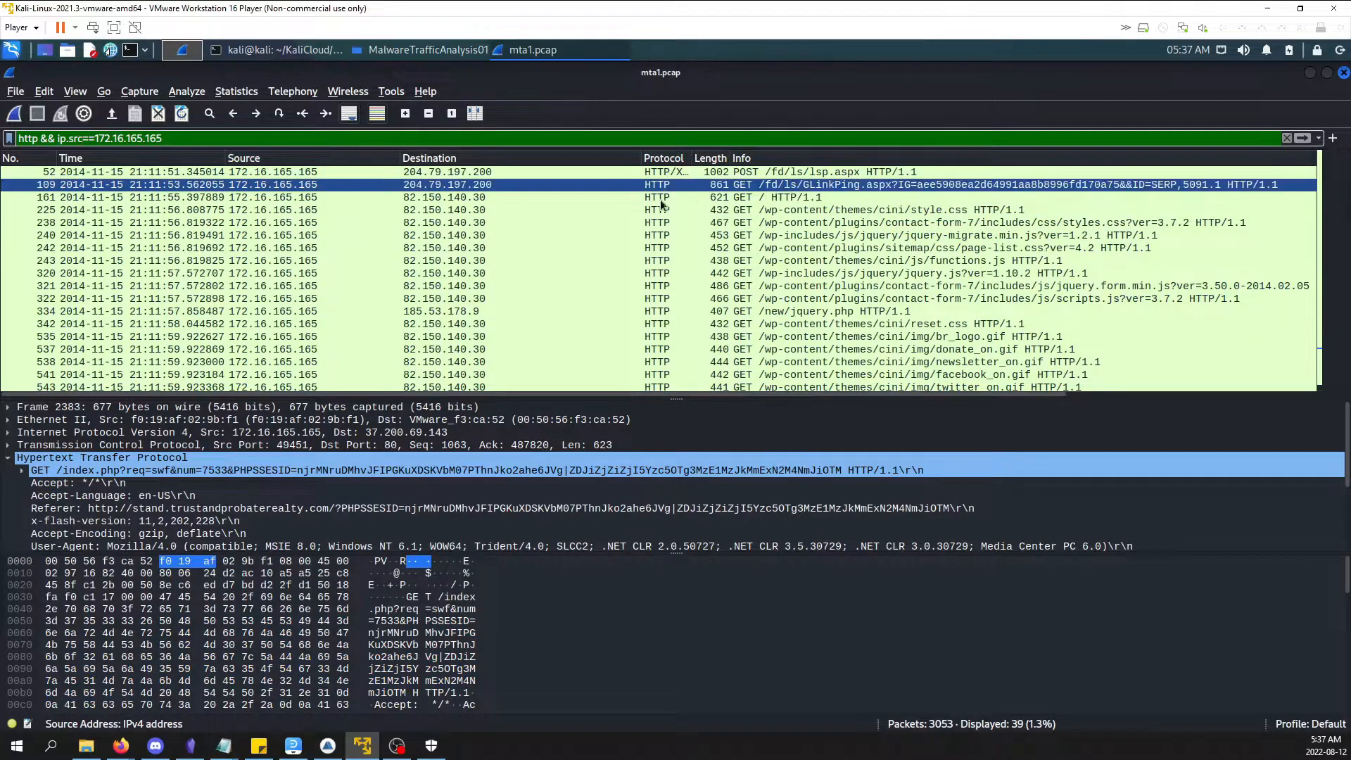
{"action": "right_click", "coordinate": [612, 196]}
{"action": "mouse_move", "coordinate": [674, 420]}
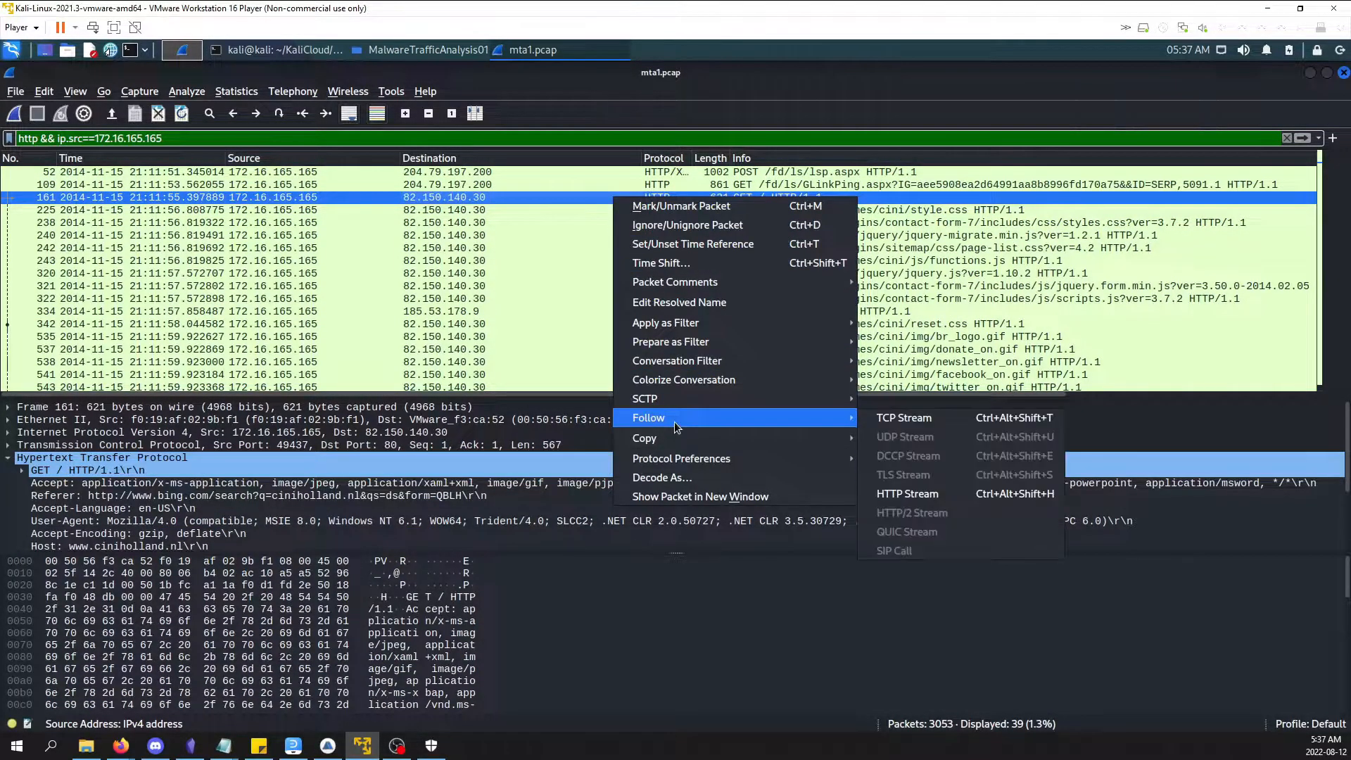
{"action": "left_click", "coordinate": [914, 493]}
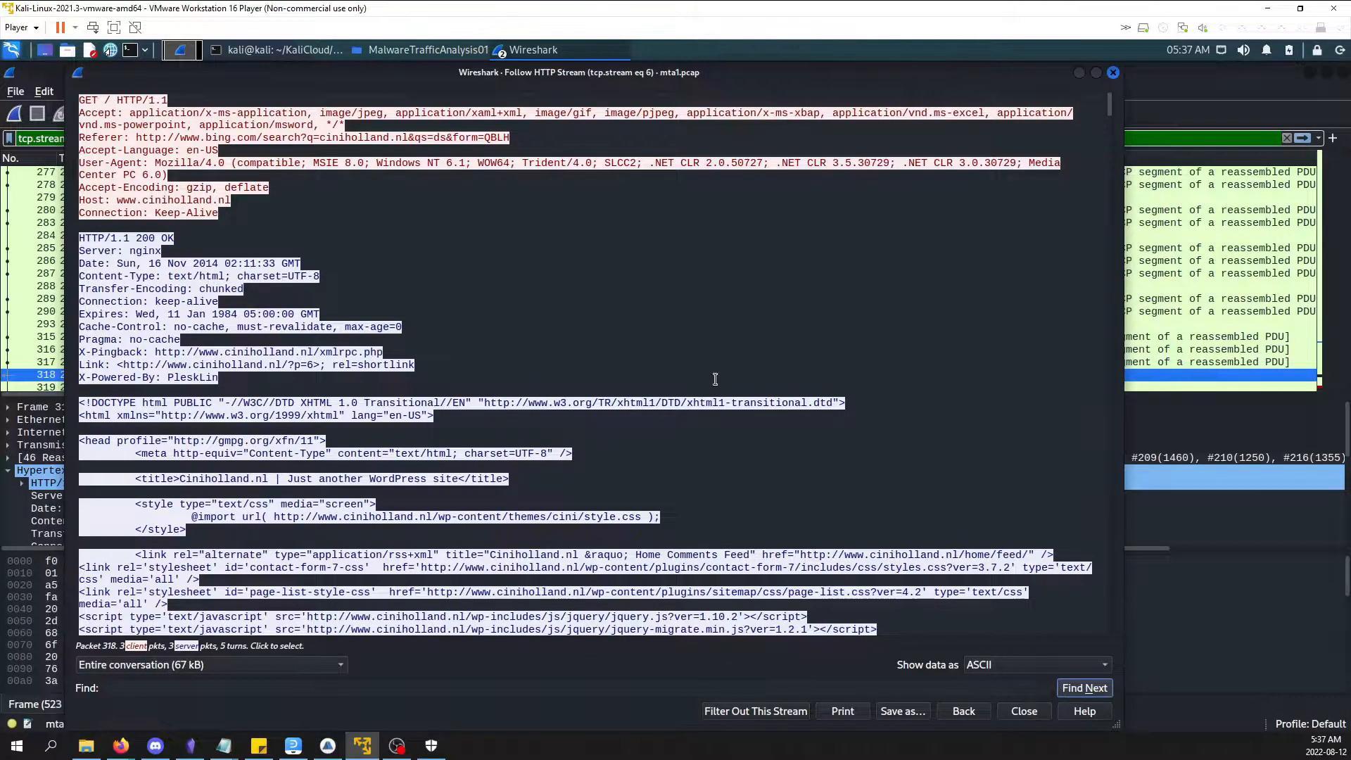
Read the HTML head of the ciniholland.nl response in the HTTP stream, examining its embedded scripts.
{"action": "scroll", "coordinate": [542, 359], "scroll_direction": "down", "scroll_amount": 4}
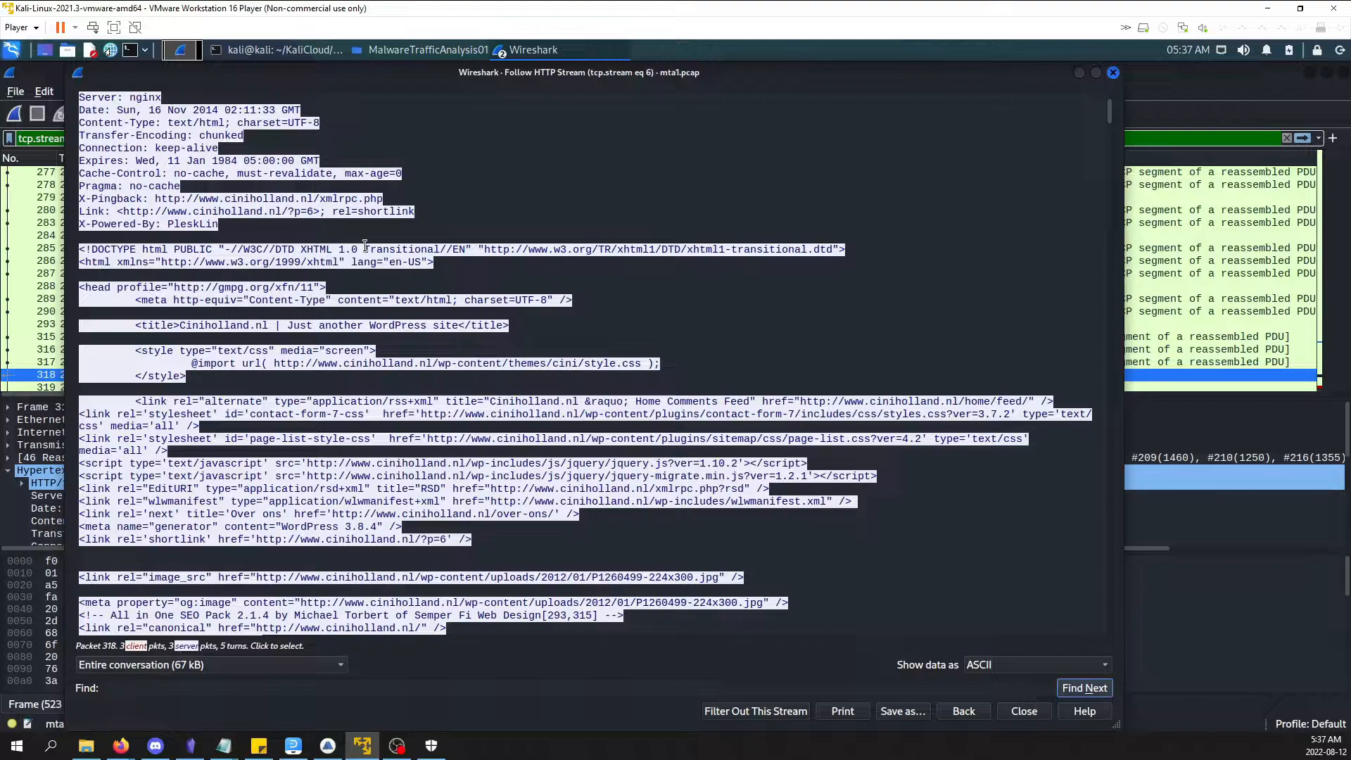
{"action": "scroll", "coordinate": [125, 383], "scroll_direction": "down", "scroll_amount": 4}
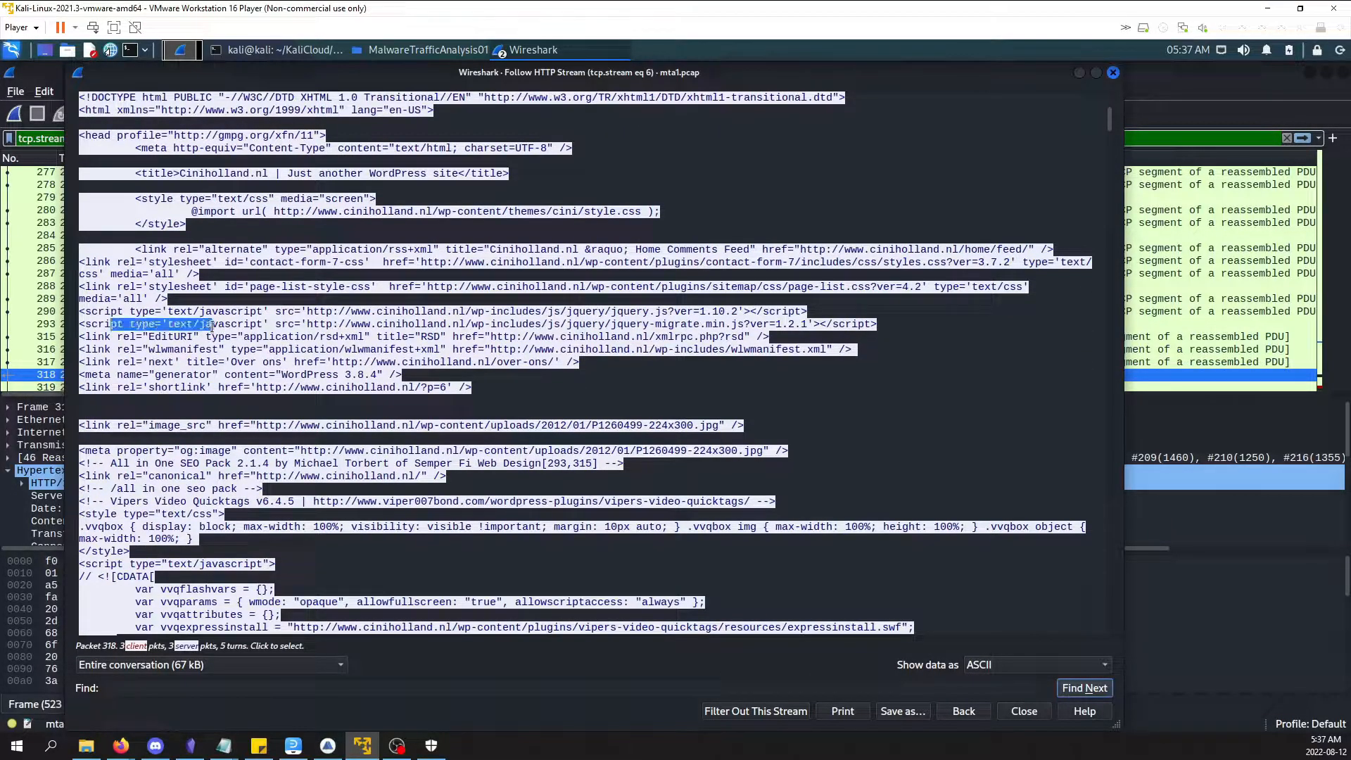
{"action": "scroll", "coordinate": [219, 327], "scroll_direction": "down", "scroll_amount": 9}
{"action": "scroll", "coordinate": [219, 326], "scroll_direction": "down", "scroll_amount": 1}
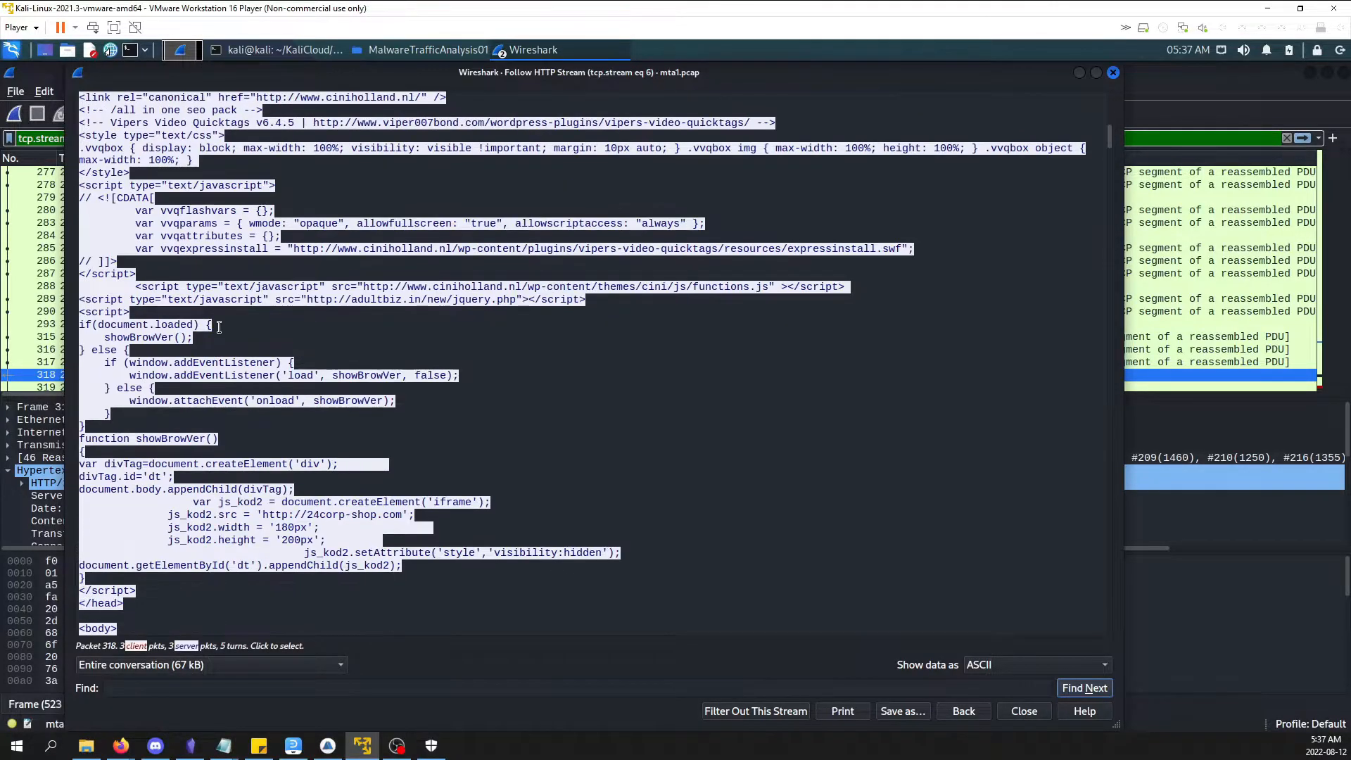
{"action": "scroll", "coordinate": [226, 353], "scroll_direction": "down", "scroll_amount": 1}
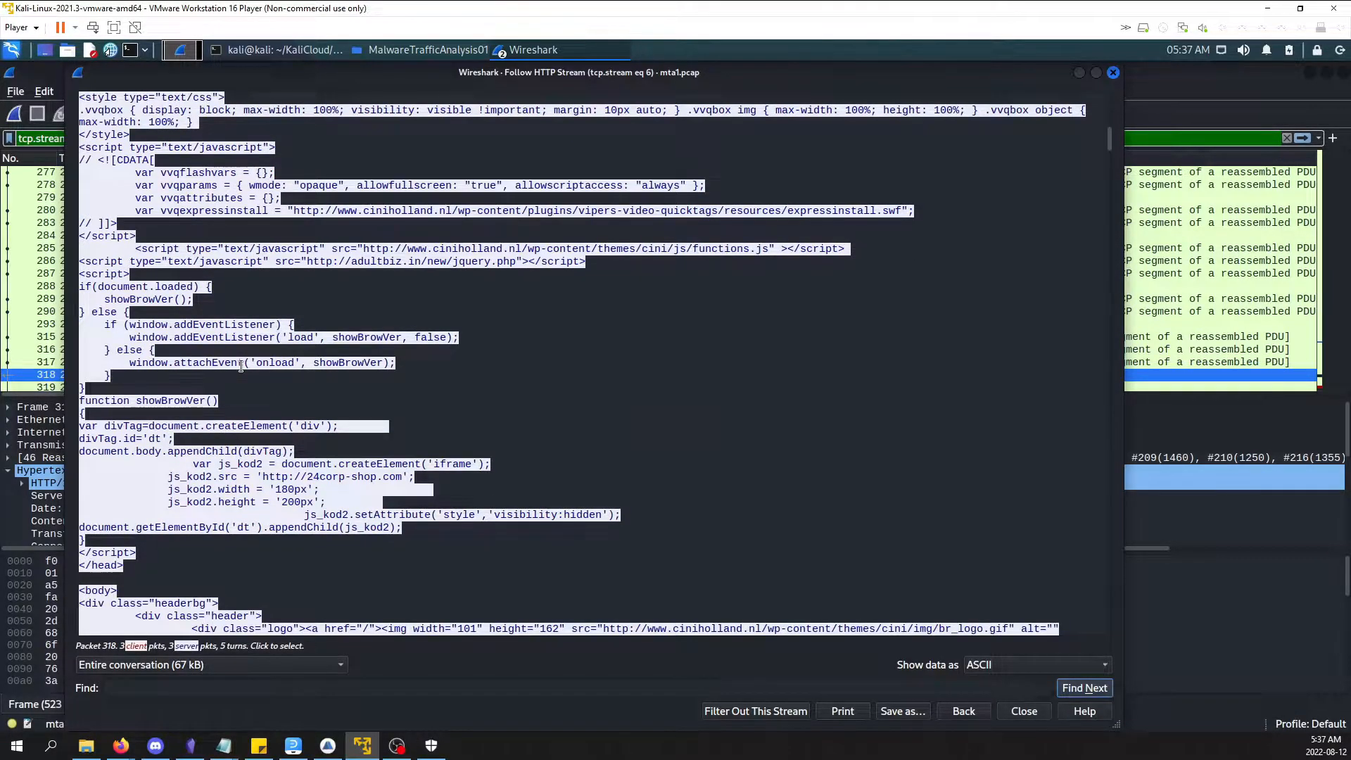
Examine the showBrowVer script in the ciniholland.nl response, including the code that creates a hidden iframe.
{"action": "scroll", "coordinate": [240, 365], "scroll_direction": "down", "scroll_amount": 1}
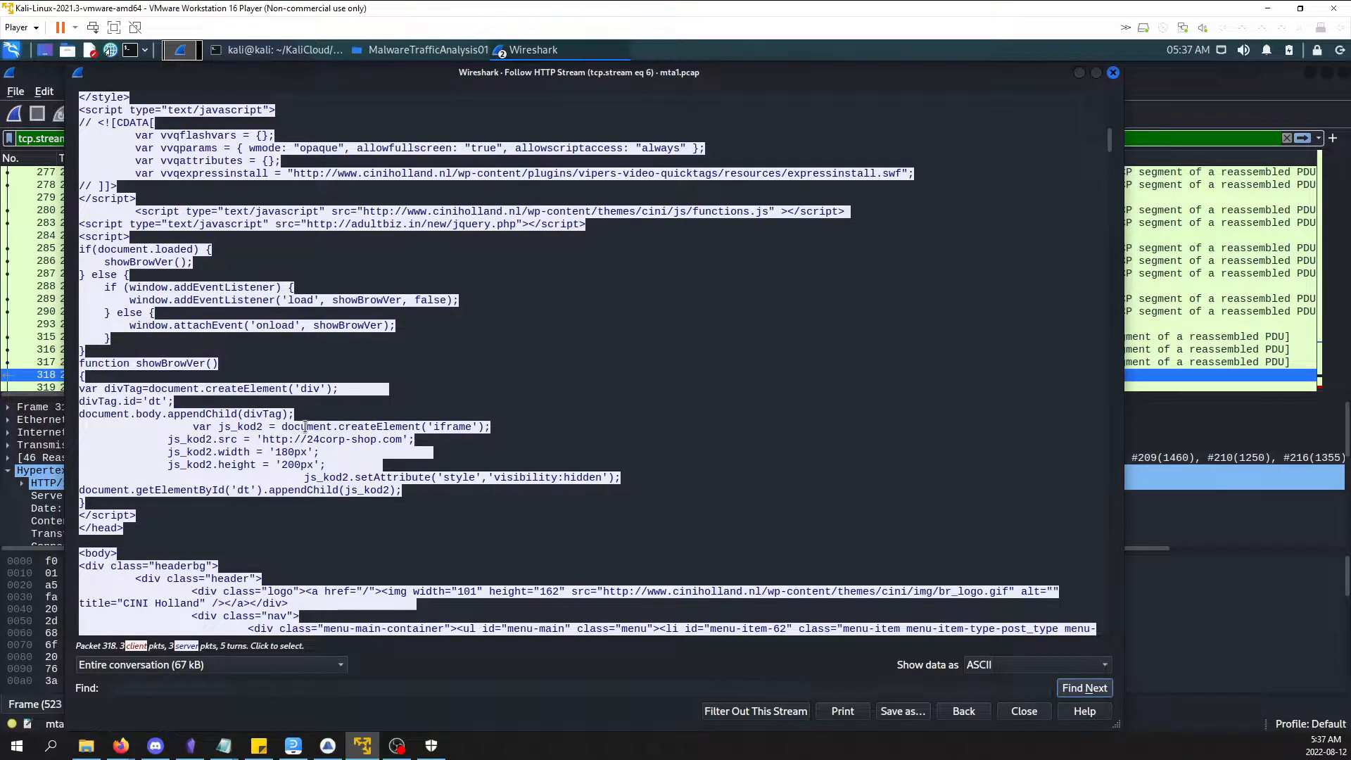
{"action": "left_click_drag", "start_coordinate": [432, 426], "coordinate": [473, 426]}
{"action": "left_click", "coordinate": [502, 476]}
{"action": "double_click", "coordinate": [510, 478]}
{"action": "left_click", "coordinate": [510, 470]}
{"action": "left_click_drag", "start_coordinate": [79, 236], "coordinate": [133, 515]}
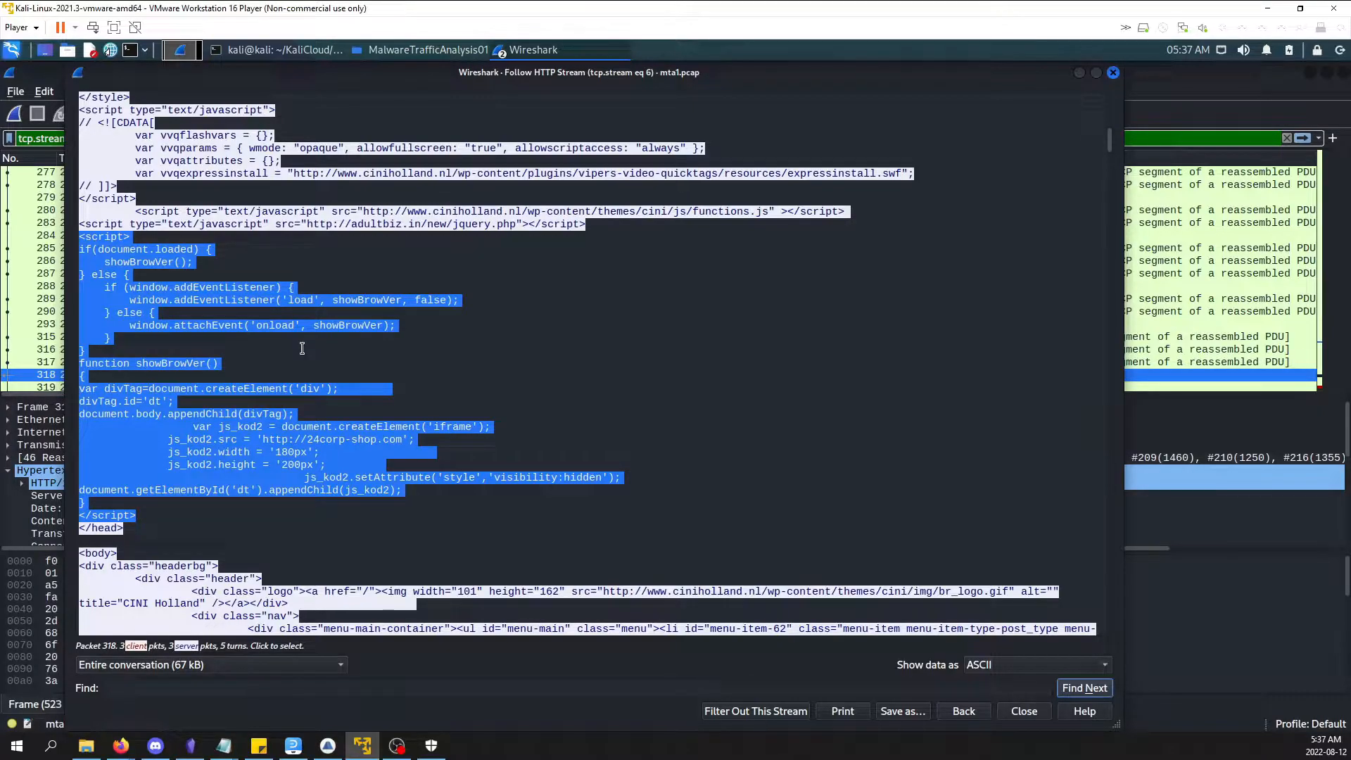
Switch to Firefox and consult the W3Schools reference page on the HTML iframe tag.
{"action": "mouse_move", "coordinate": [121, 745]}
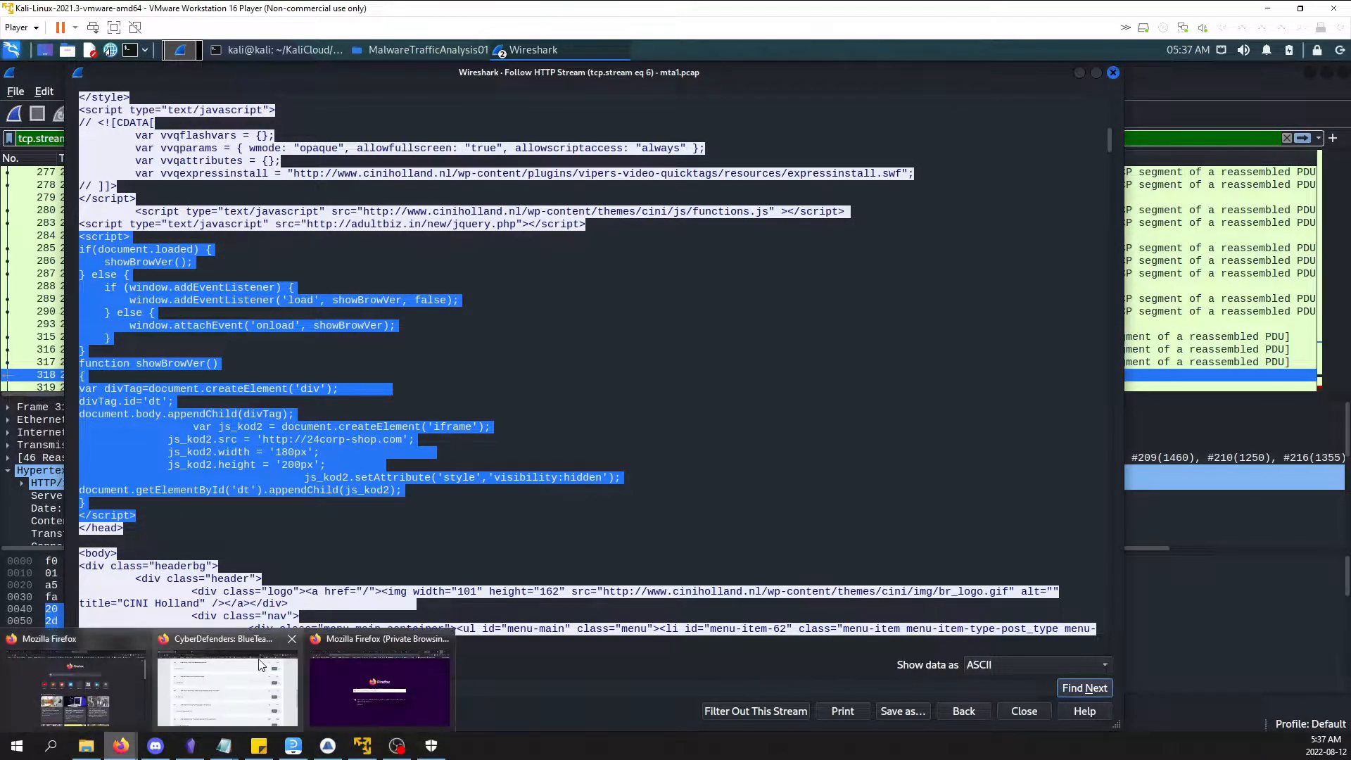
{"action": "left_click", "coordinate": [260, 665]}
{"action": "left_click", "coordinate": [546, 16]}
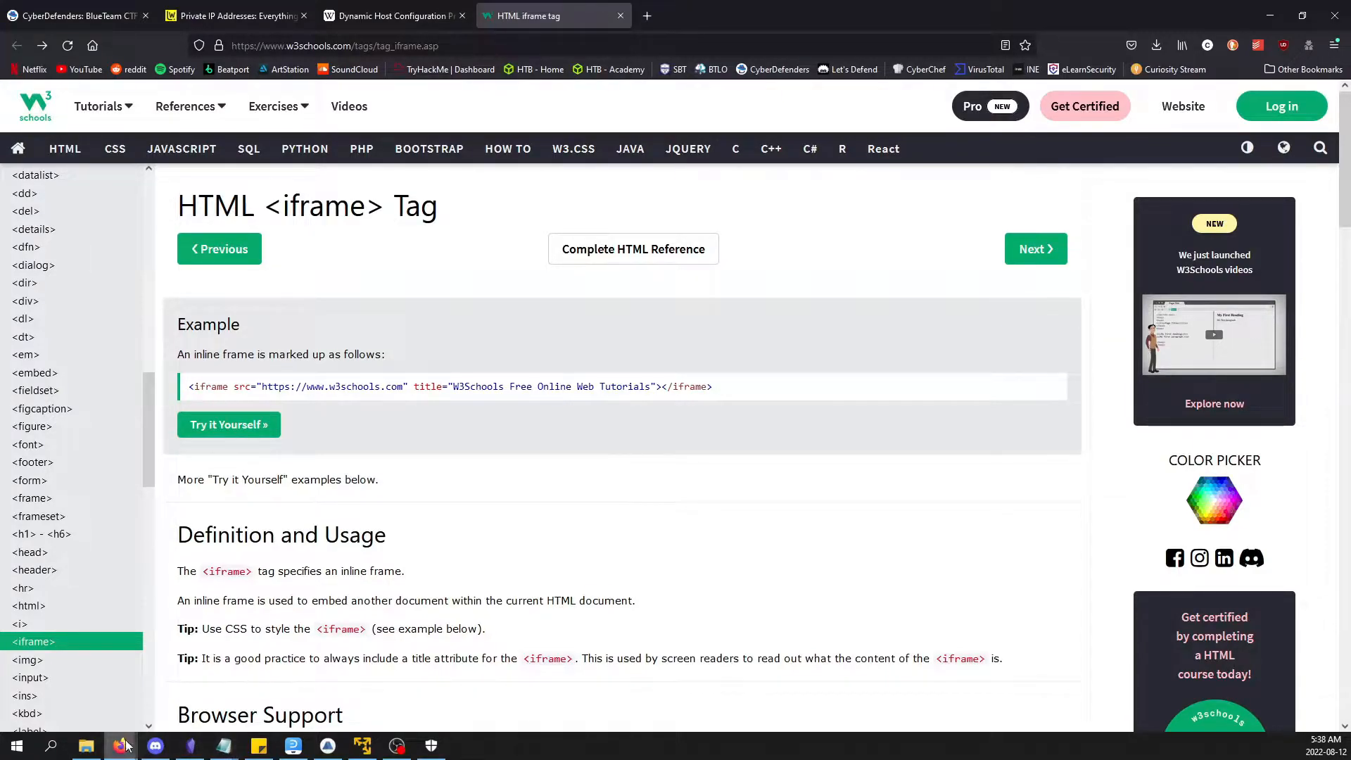
{"action": "left_click", "coordinate": [362, 745]}
{"action": "left_click", "coordinate": [446, 437]}
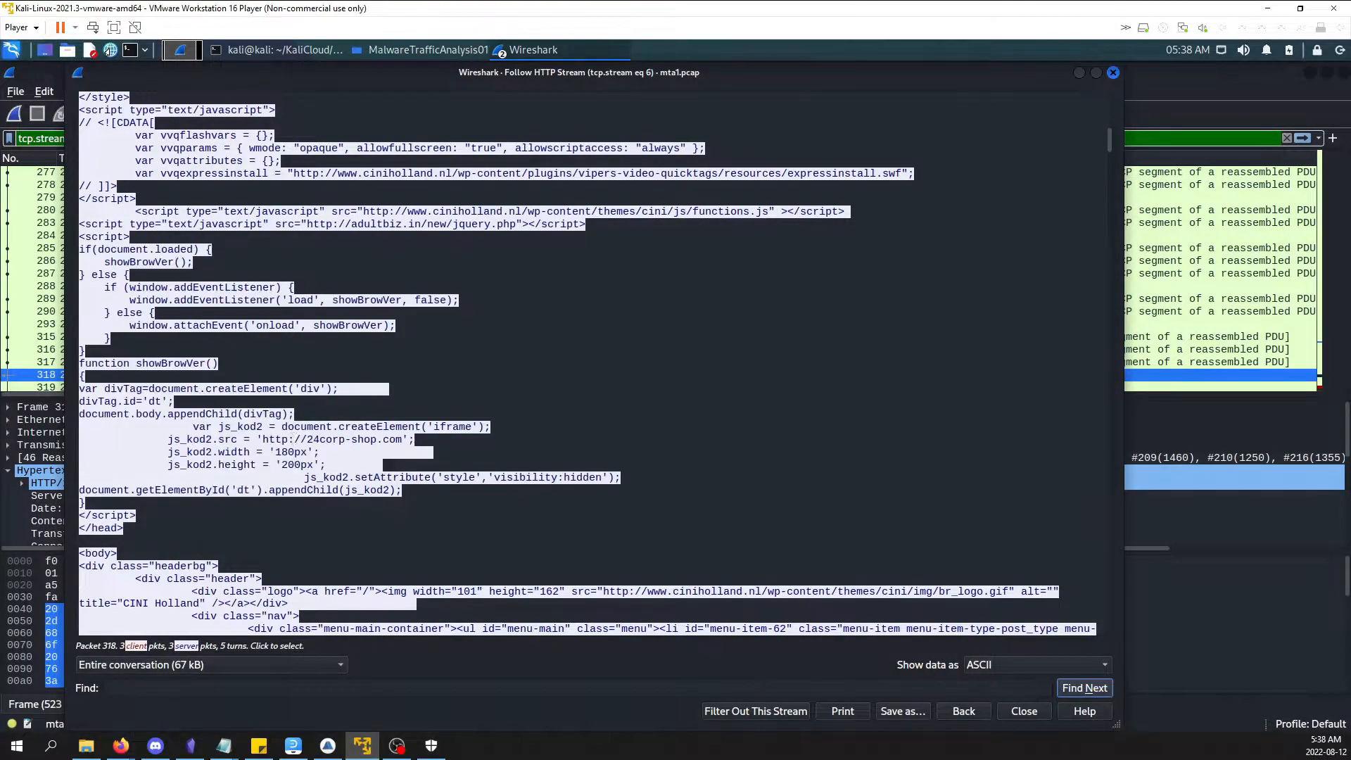
{"action": "left_click_drag", "start_coordinate": [301, 439], "coordinate": [330, 440]}
{"action": "left_click", "coordinate": [329, 439]}
{"action": "left_click_drag", "start_coordinate": [460, 210], "coordinate": [538, 212]}
{"action": "left_click", "coordinate": [534, 212]}
{"action": "left_click_drag", "start_coordinate": [262, 439], "coordinate": [405, 441]}
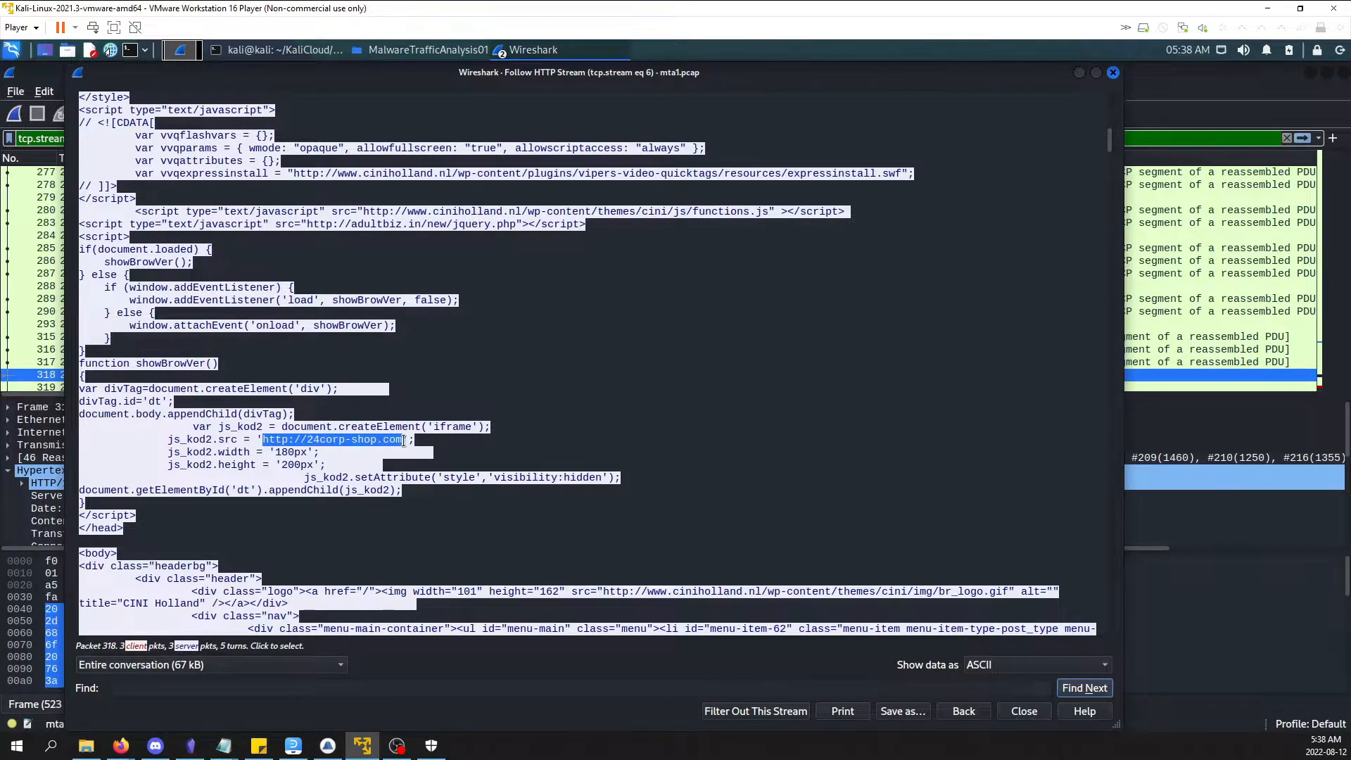
{"action": "left_click", "coordinate": [403, 441]}
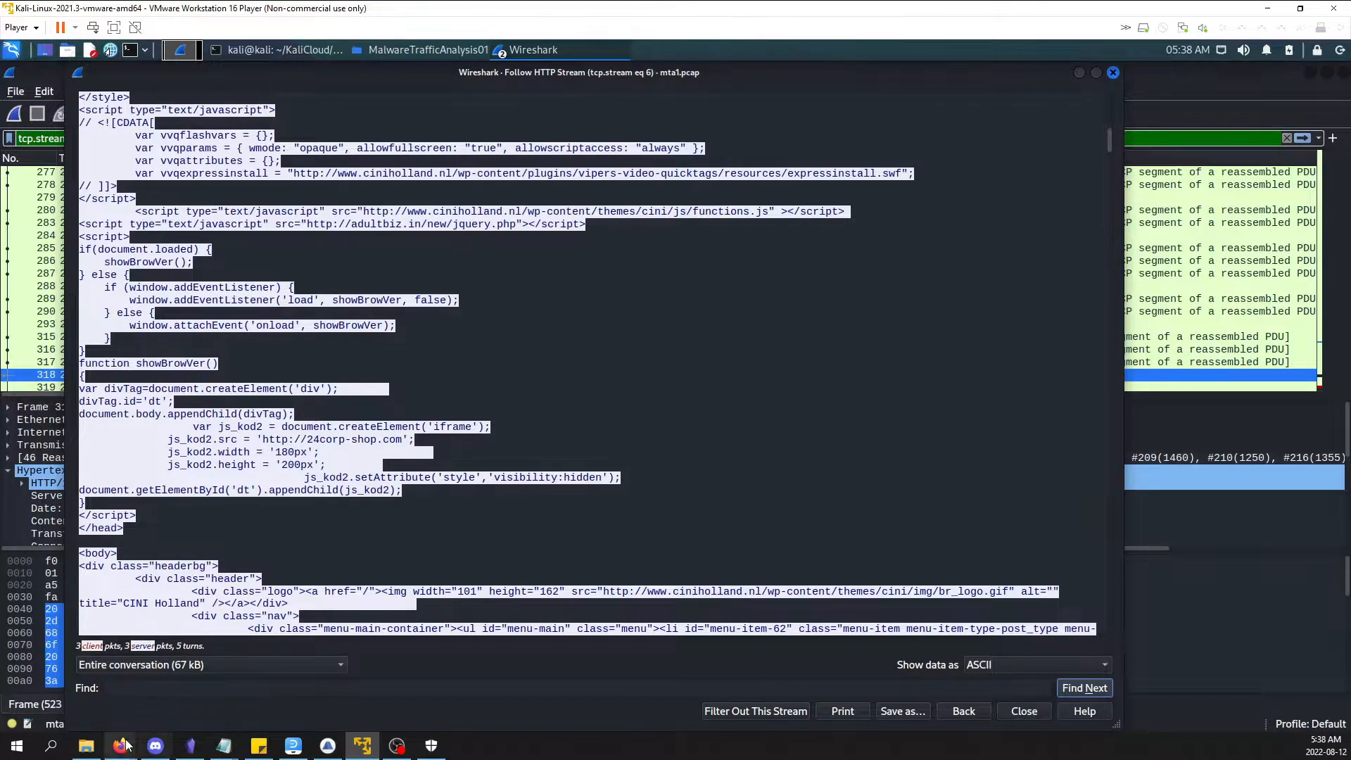
Check the compromised website questions on the CyberDefenders page in Firefox, then review the matching HTTP requests in Brim.
{"action": "mouse_move", "coordinate": [121, 745]}
{"action": "left_click", "coordinate": [211, 697]}
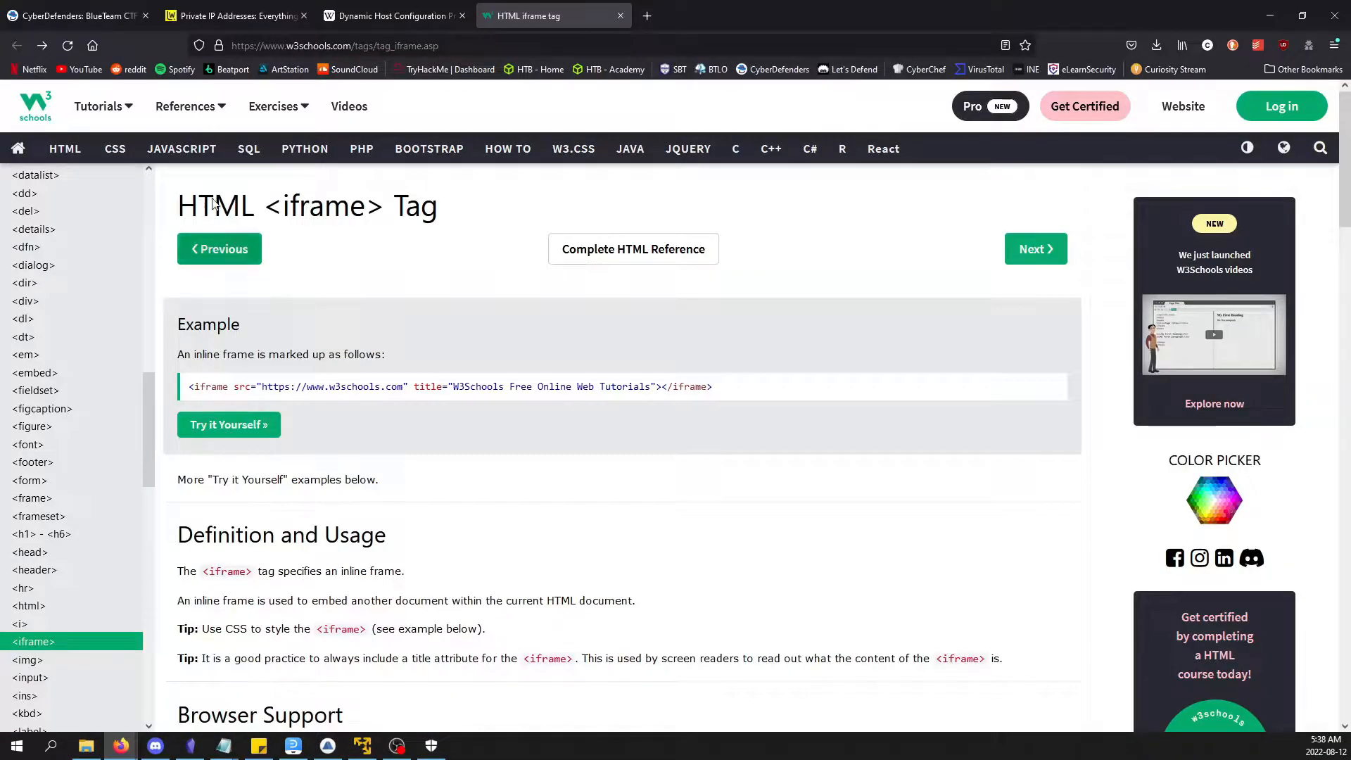
{"action": "left_click", "coordinate": [84, 15]}
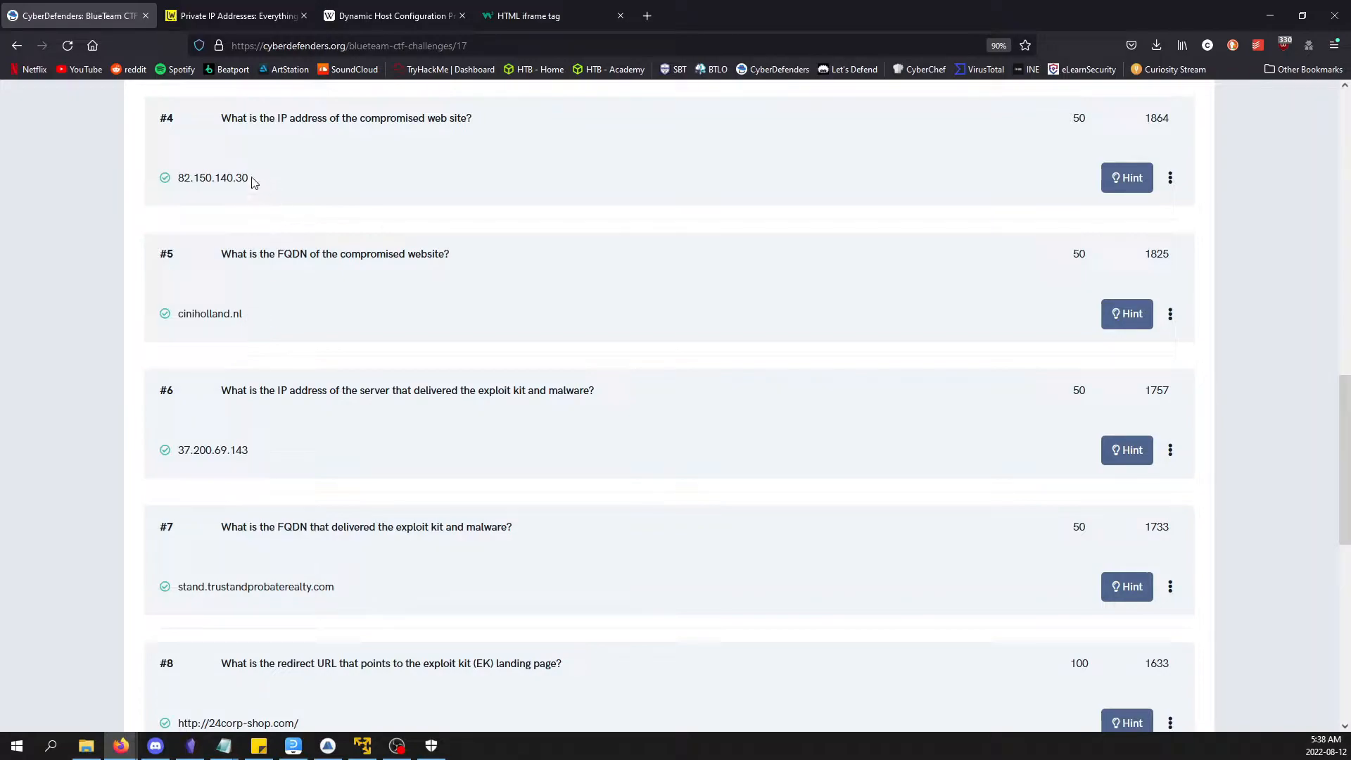
{"action": "left_click", "coordinate": [363, 746]}
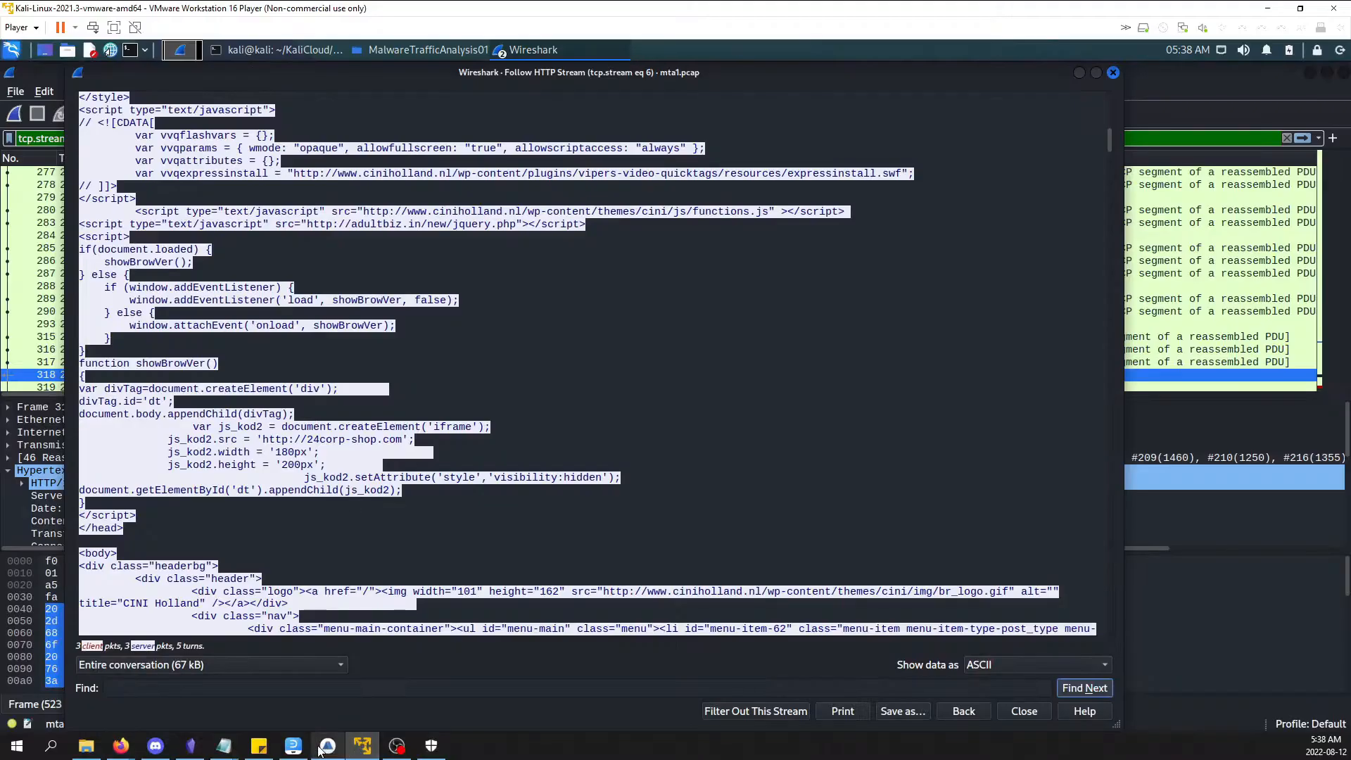
{"action": "left_click", "coordinate": [327, 747]}
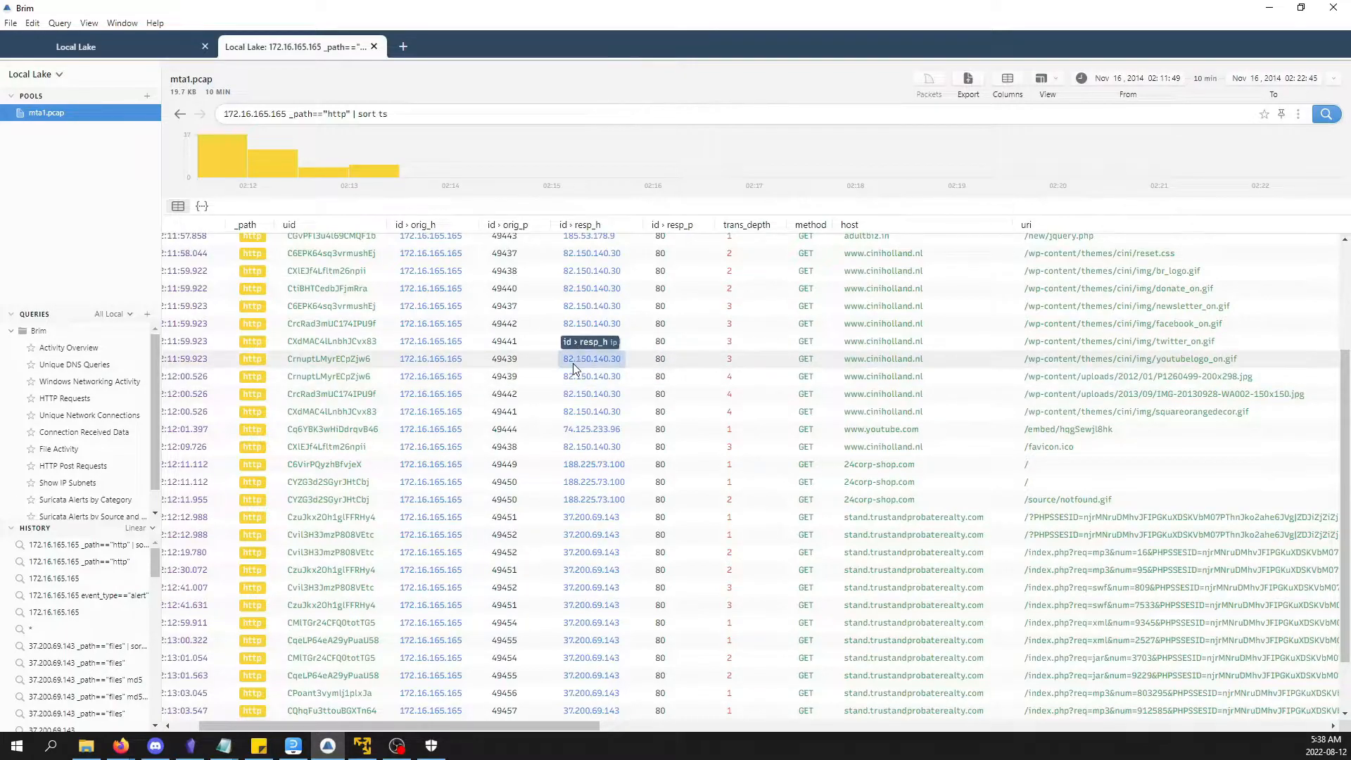
Switch to Wireshark and reposition the Follow HTTP Stream window over the packet list.
{"action": "left_click", "coordinate": [362, 746]}
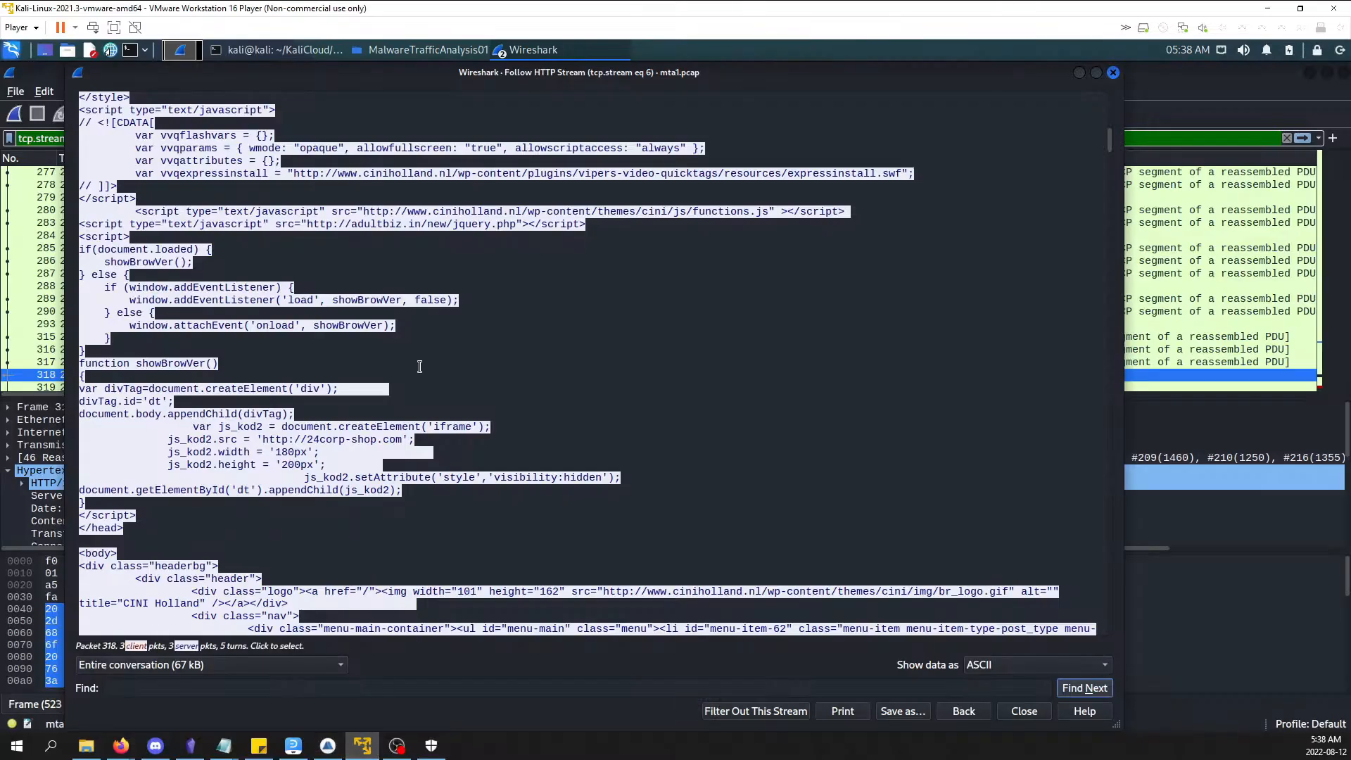
{"action": "double_click", "coordinate": [470, 73]}
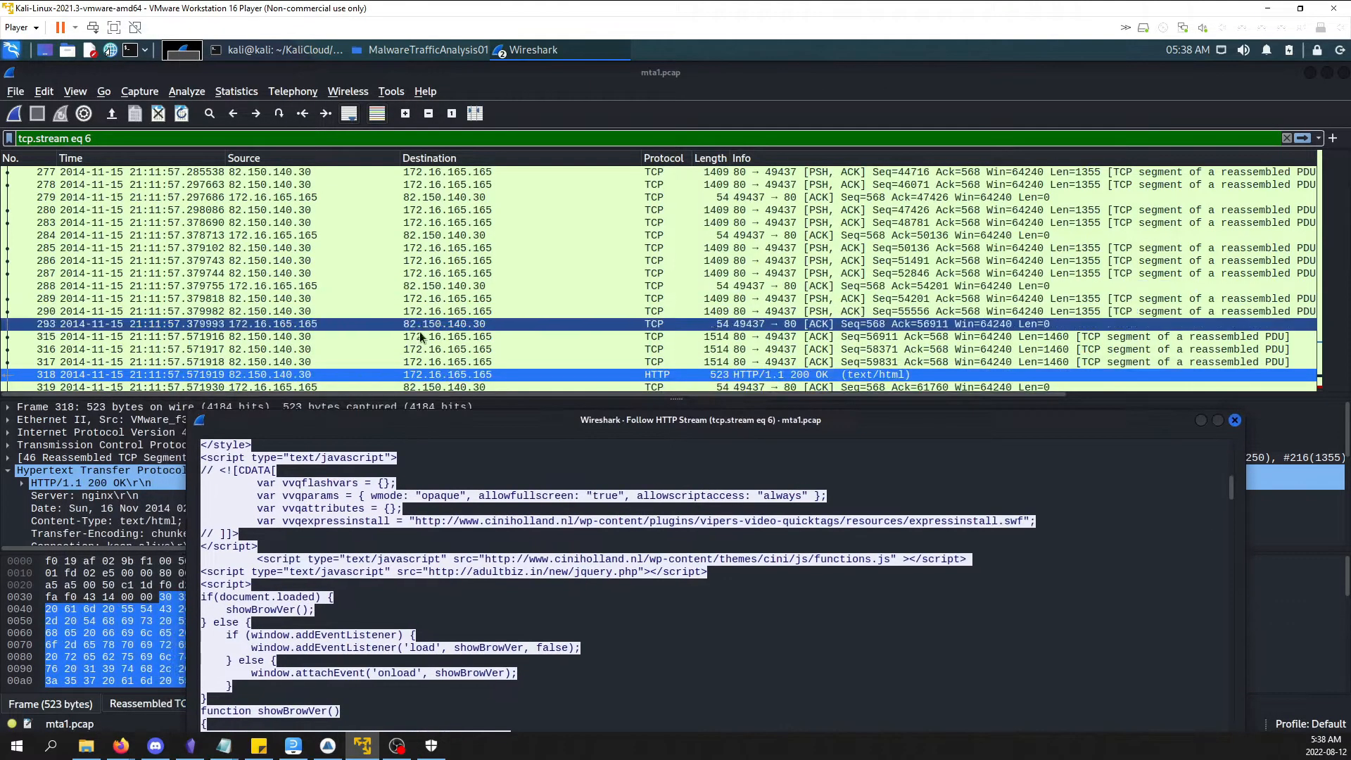
{"action": "left_click_drag", "start_coordinate": [716, 429], "coordinate": [677, 110]}
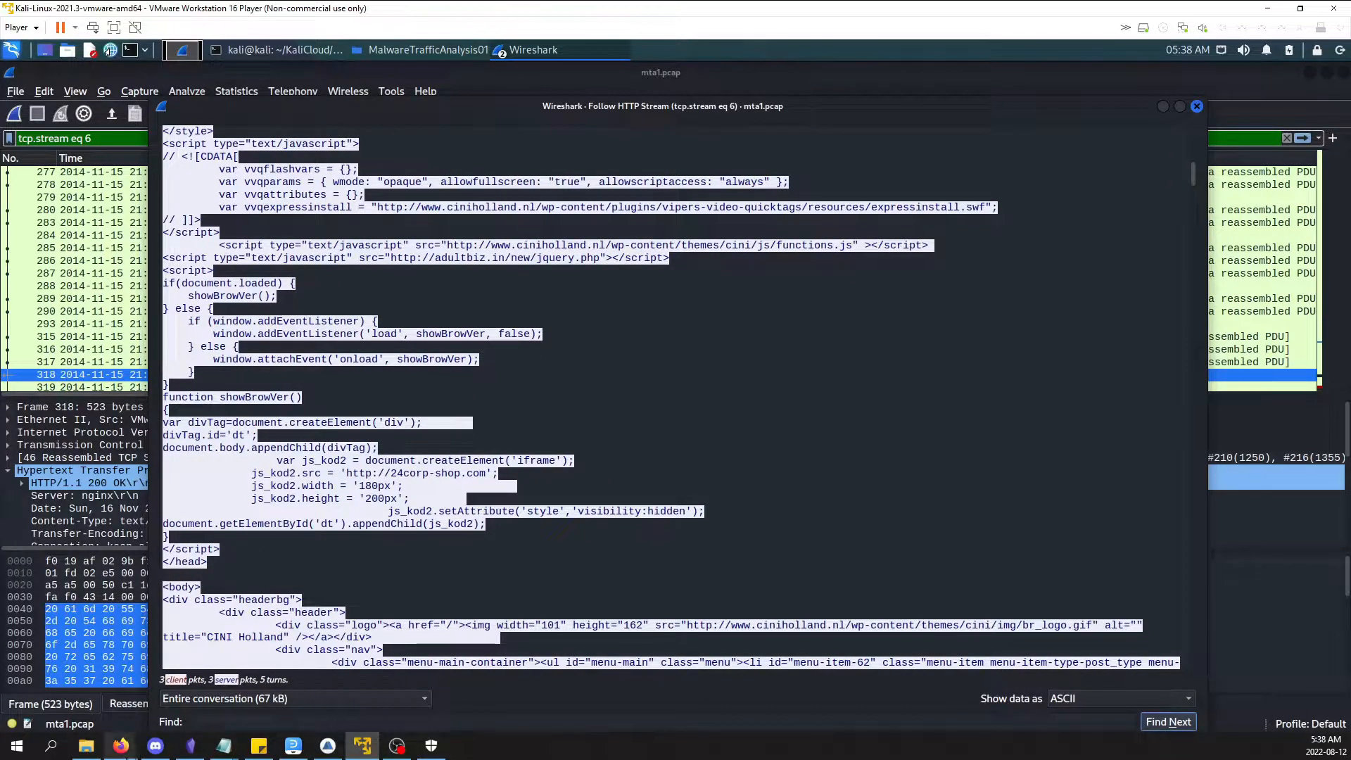
{"action": "mouse_move", "coordinate": [121, 747]}
{"action": "left_click", "coordinate": [289, 637]}
{"action": "scroll", "coordinate": [312, 626], "scroll_direction": "down", "scroll_amount": 1}
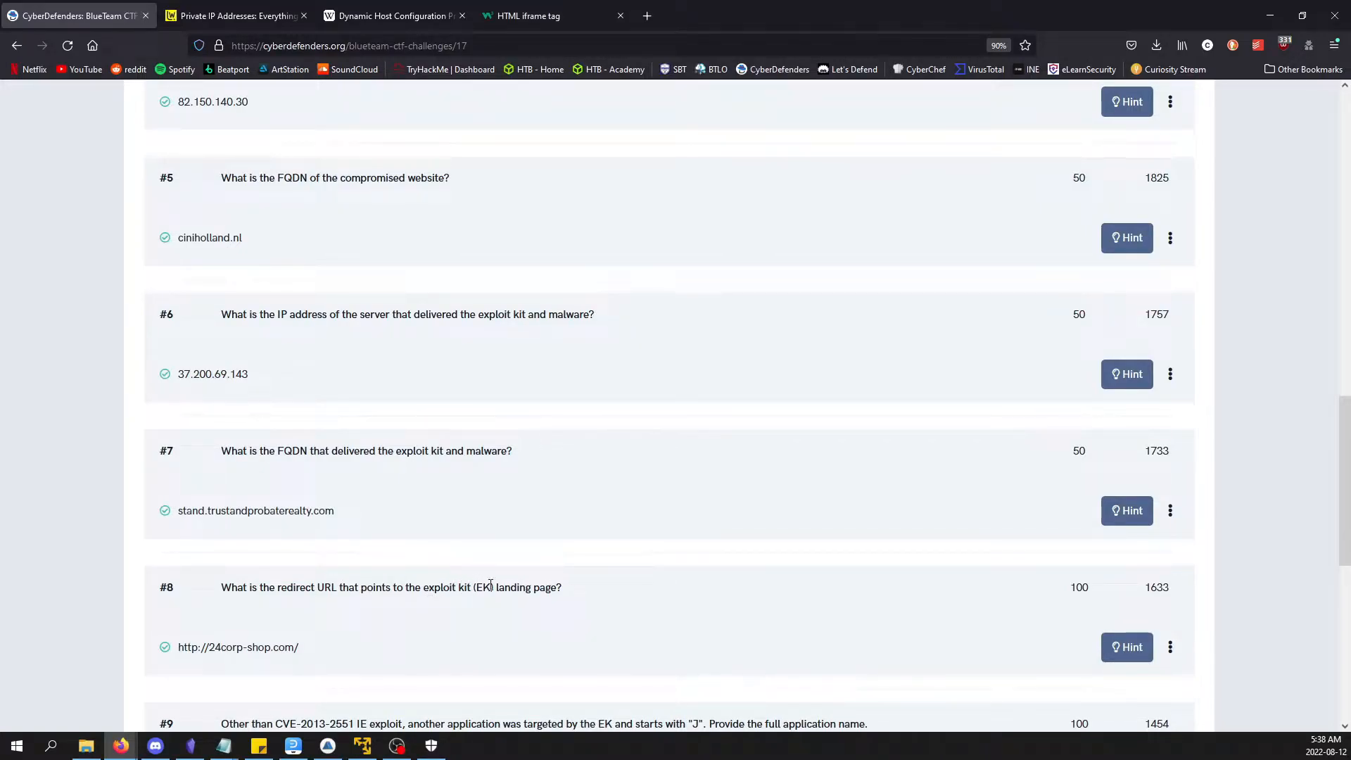
{"action": "scroll", "coordinate": [446, 584], "scroll_direction": "up", "scroll_amount": 1}
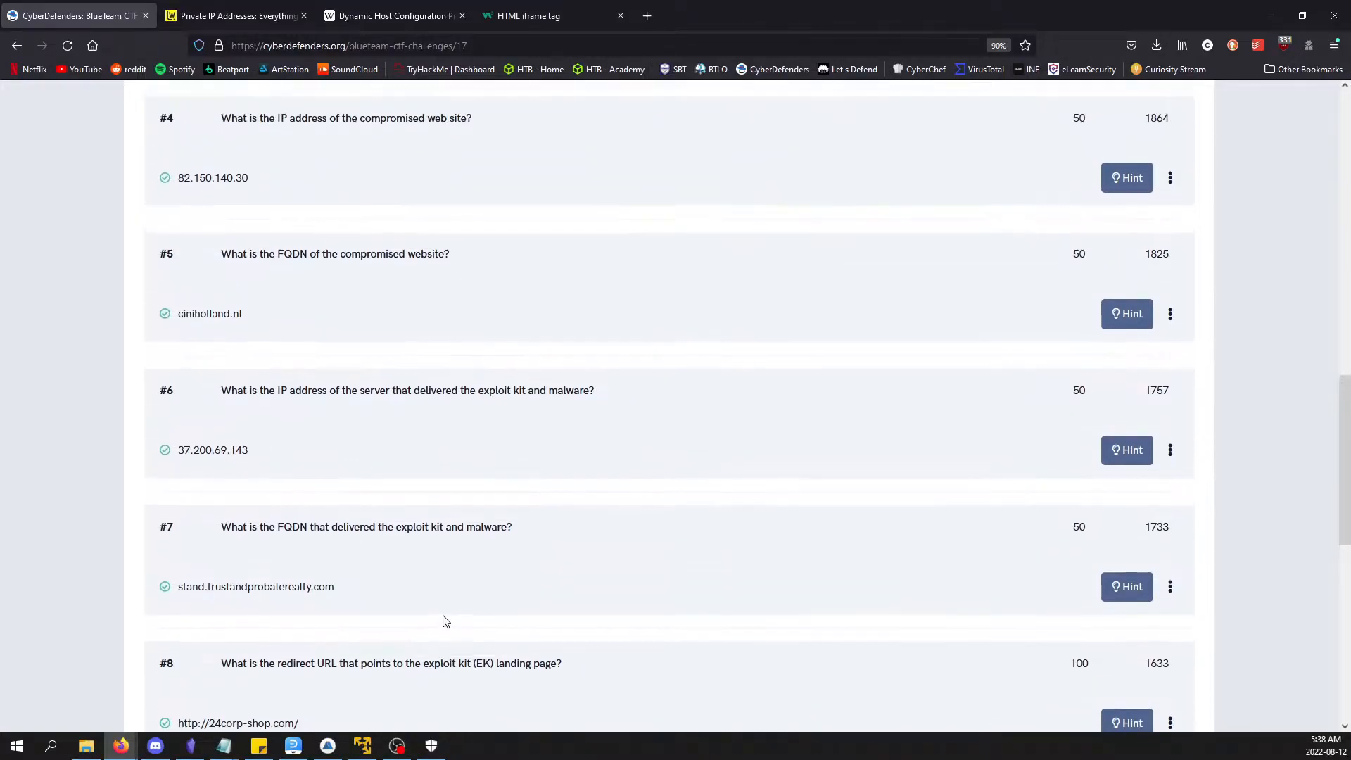
{"action": "left_click", "coordinate": [355, 740]}
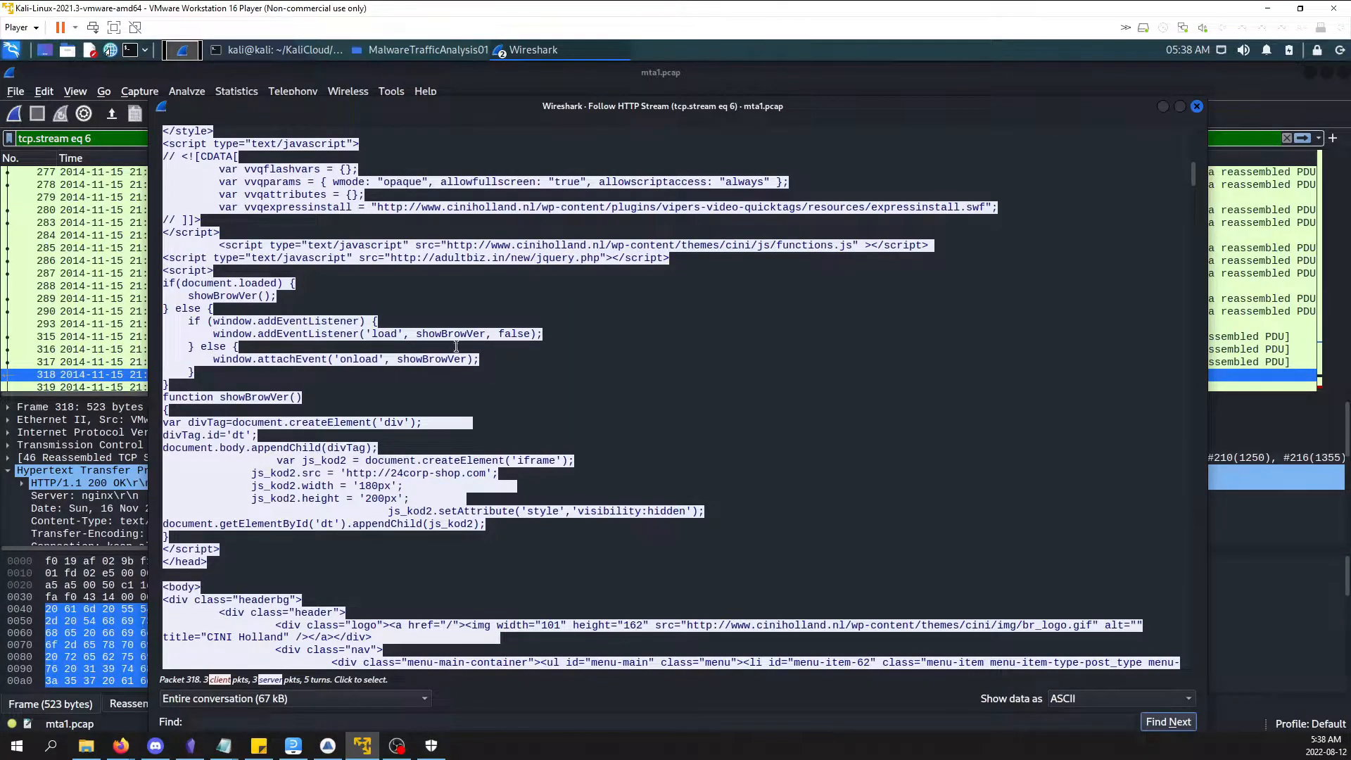
{"action": "left_click_drag", "start_coordinate": [348, 473], "coordinate": [490, 473]}
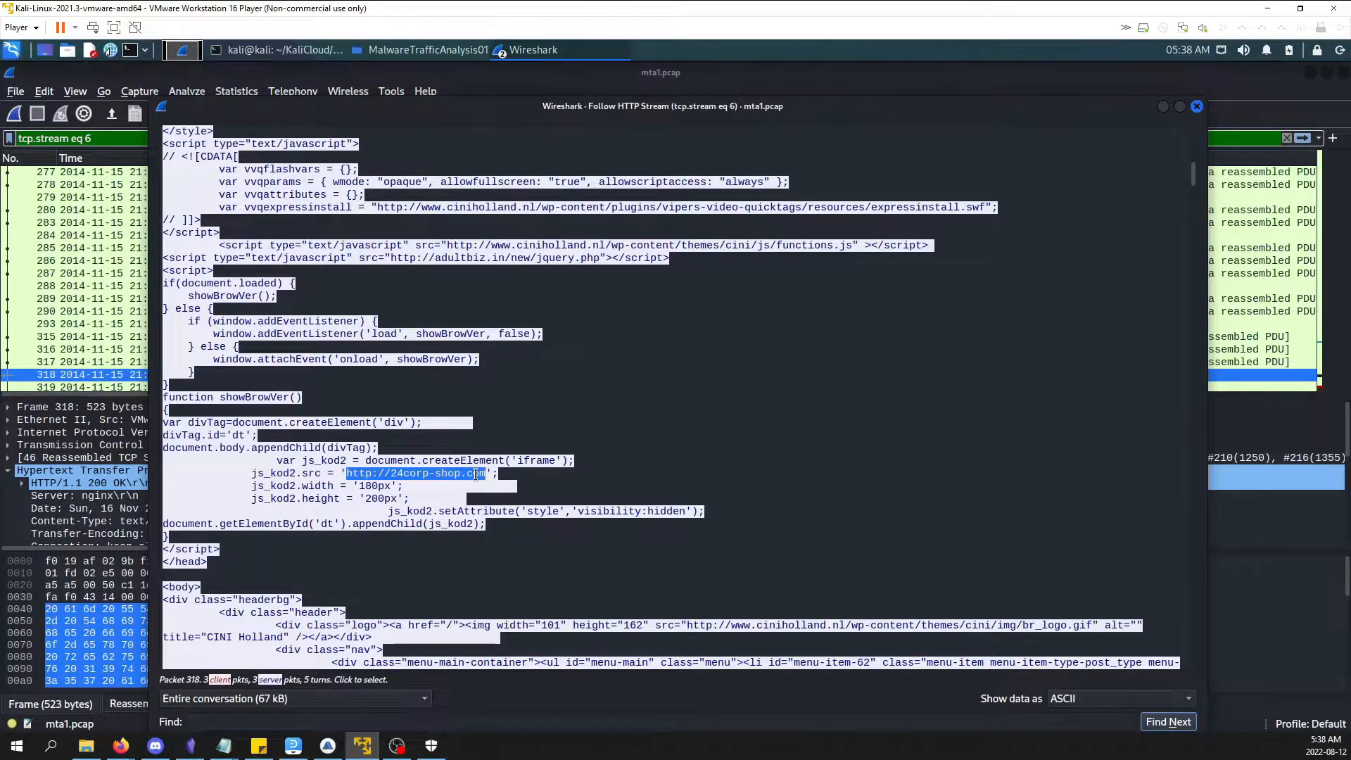
{"action": "left_click", "coordinate": [476, 474]}
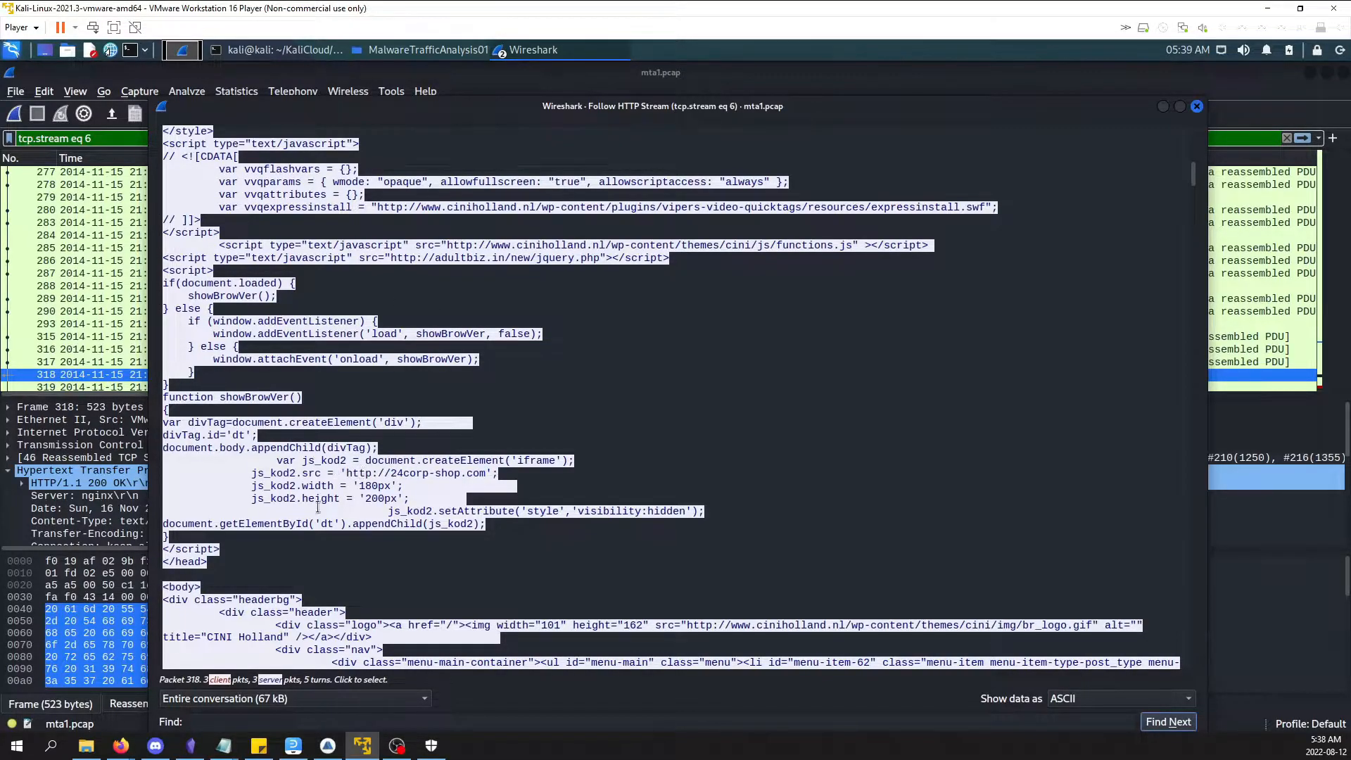
Switch to Firefox and review challenge questions #4 to #8 on the compromised website and exploit kit.
{"action": "left_click", "coordinate": [123, 745]}
{"action": "left_click", "coordinate": [227, 686]}
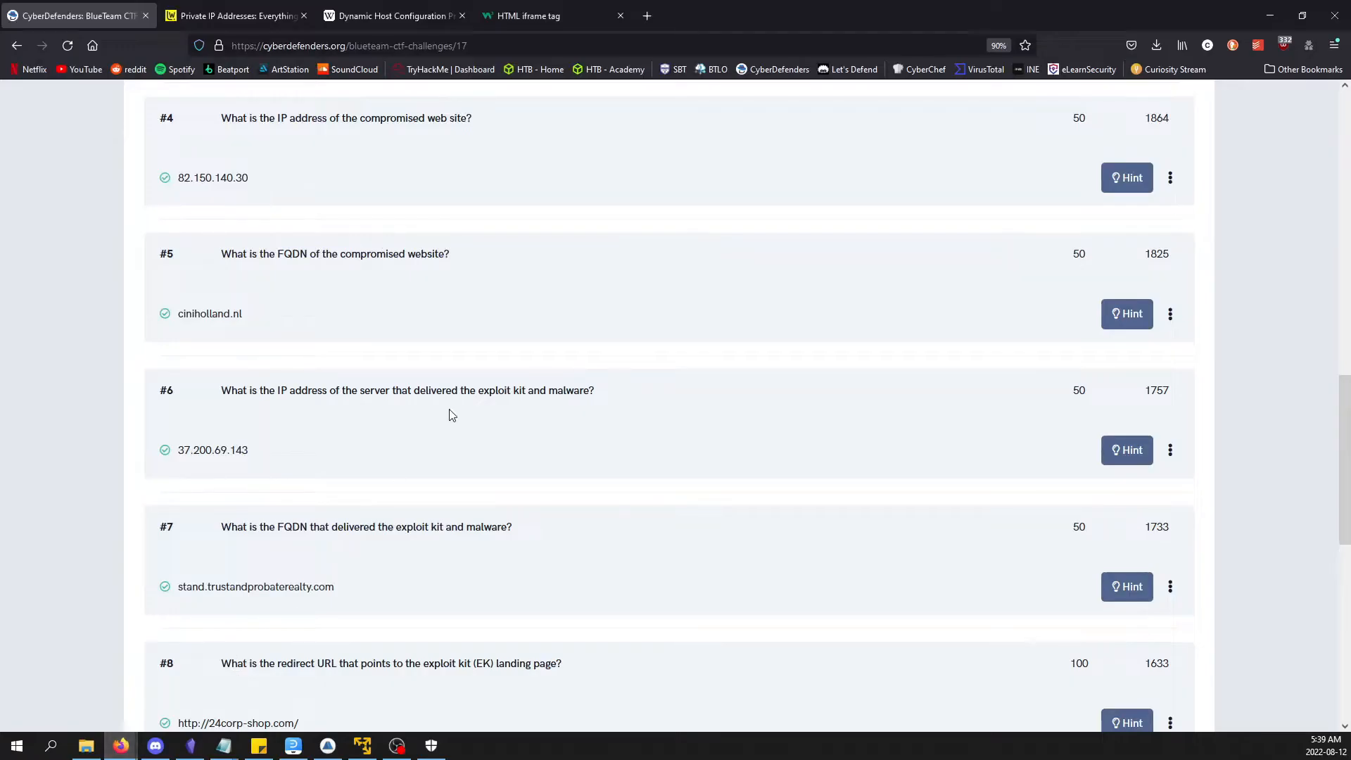
{"action": "left_click", "coordinate": [191, 746]}
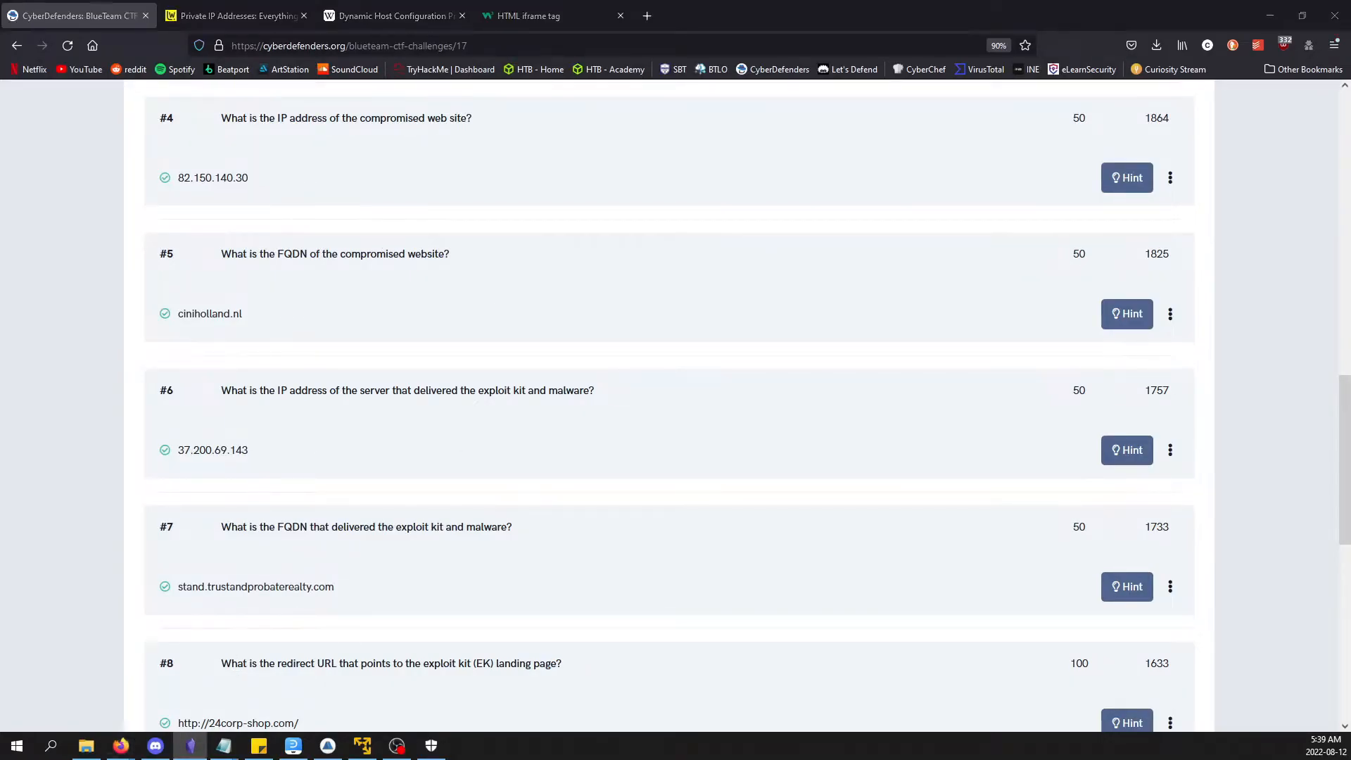
{"action": "left_click", "coordinate": [621, 245]}
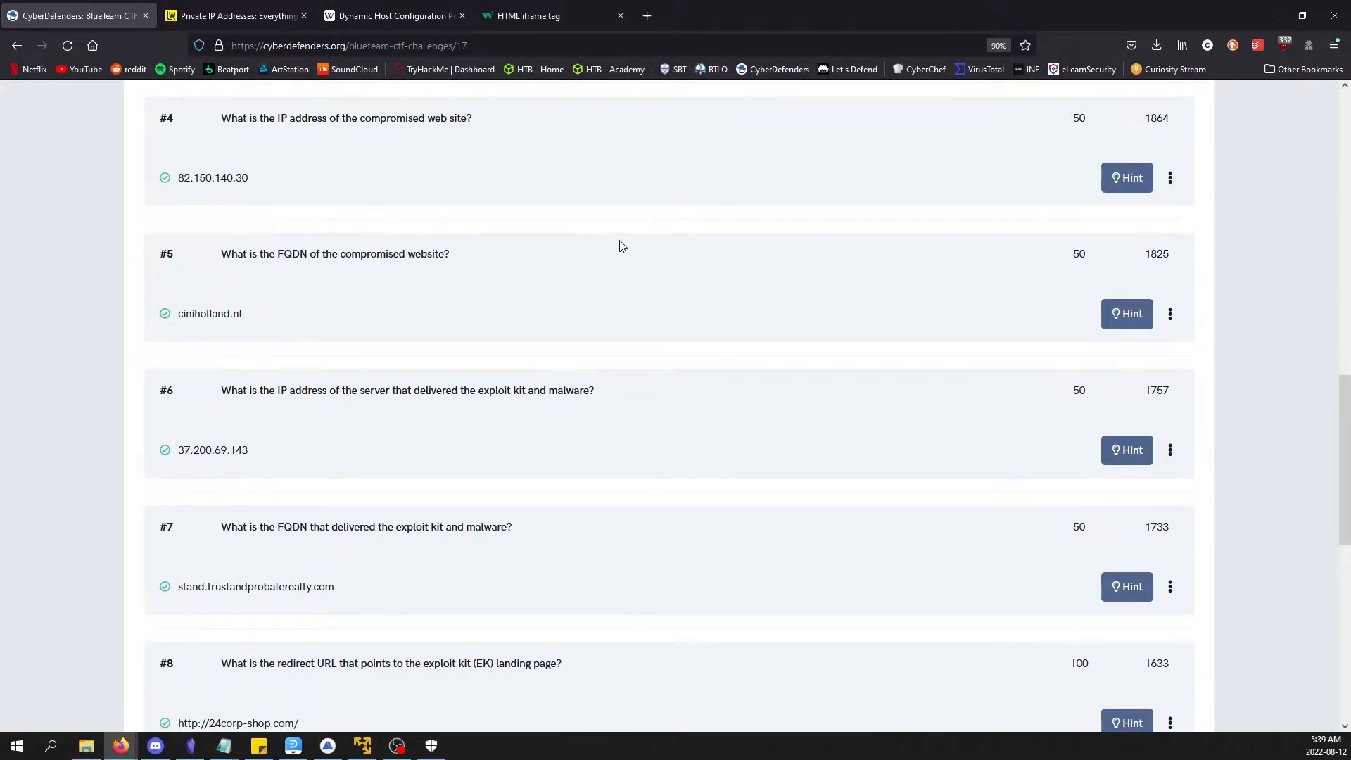
Switch to EdrawMax, show the Ciniholland and 24Corp layers of the network diagram, and return to the challenge questions in Firefox.
{"action": "left_click", "coordinate": [293, 746]}
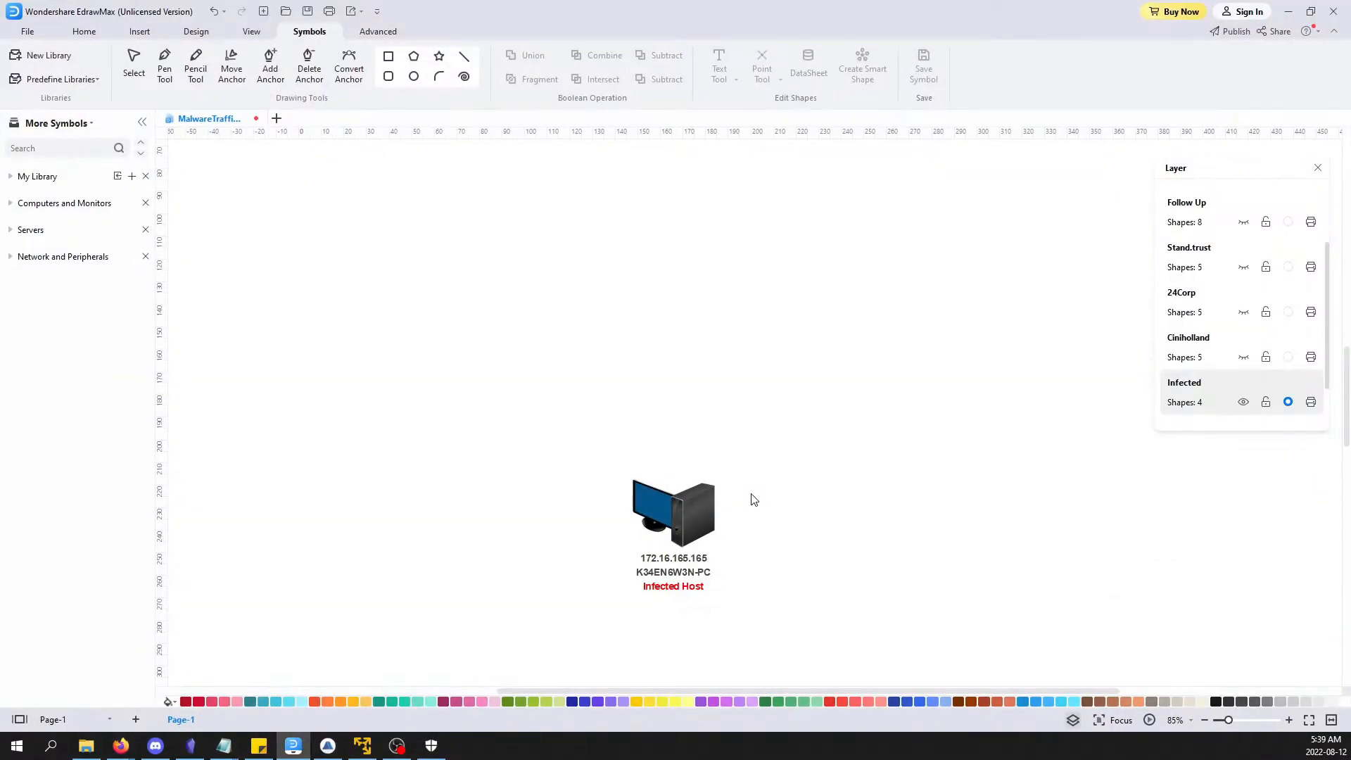
{"action": "left_click", "coordinate": [1244, 358]}
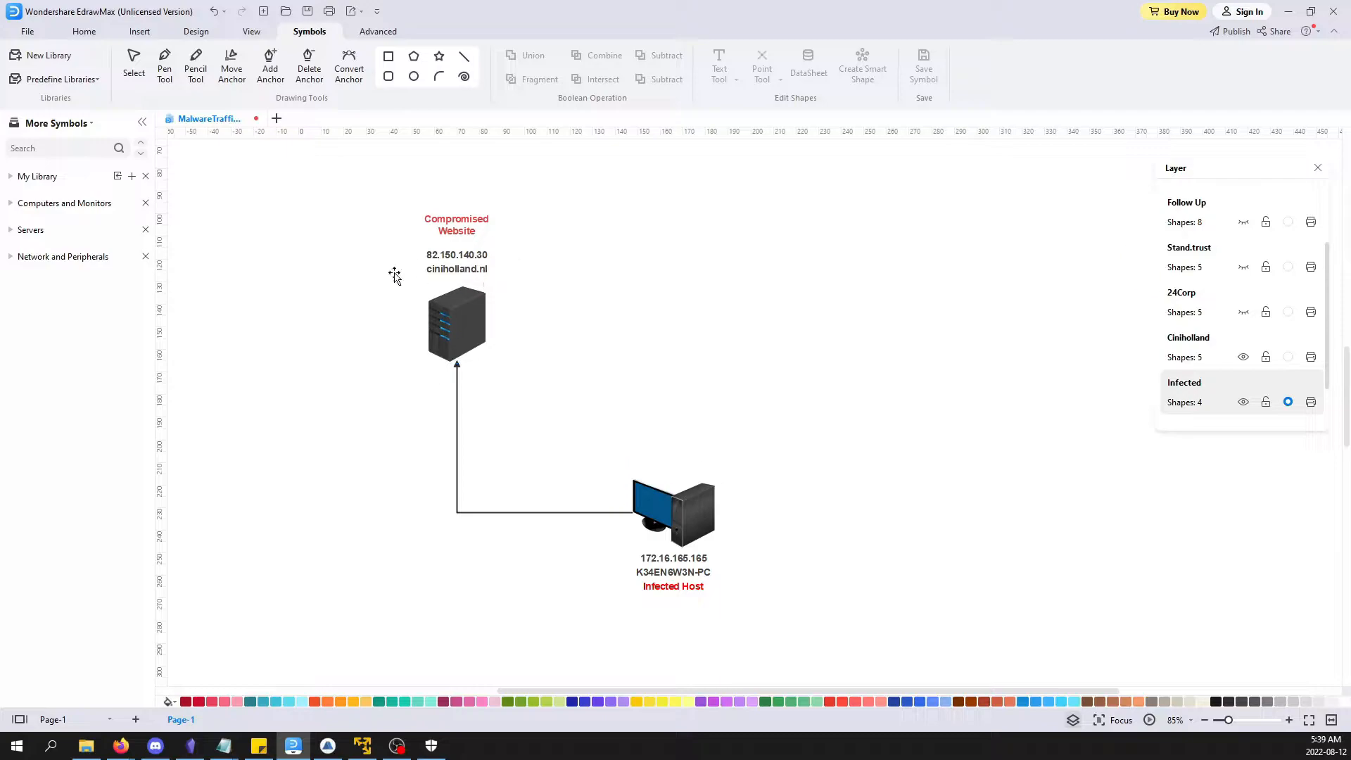
{"action": "left_click", "coordinate": [1244, 312]}
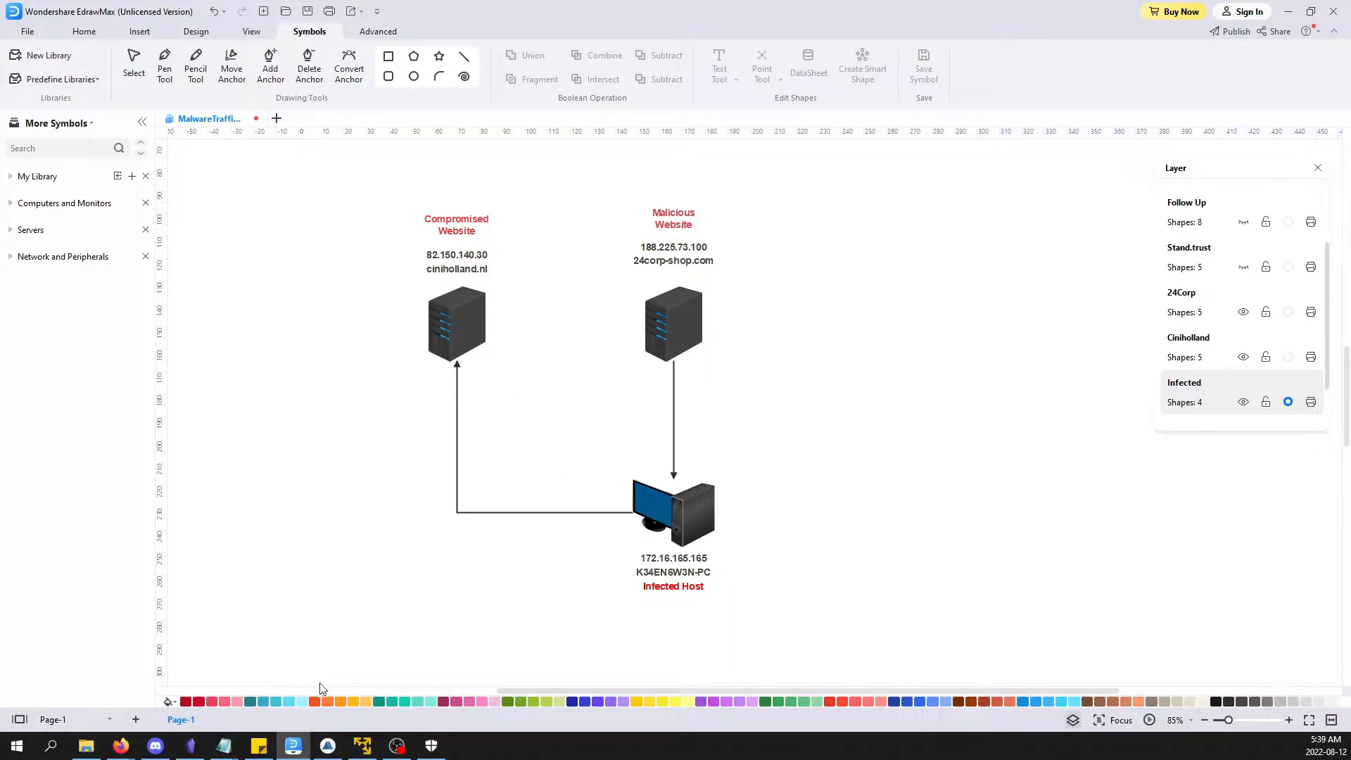
{"action": "left_click", "coordinate": [293, 746]}
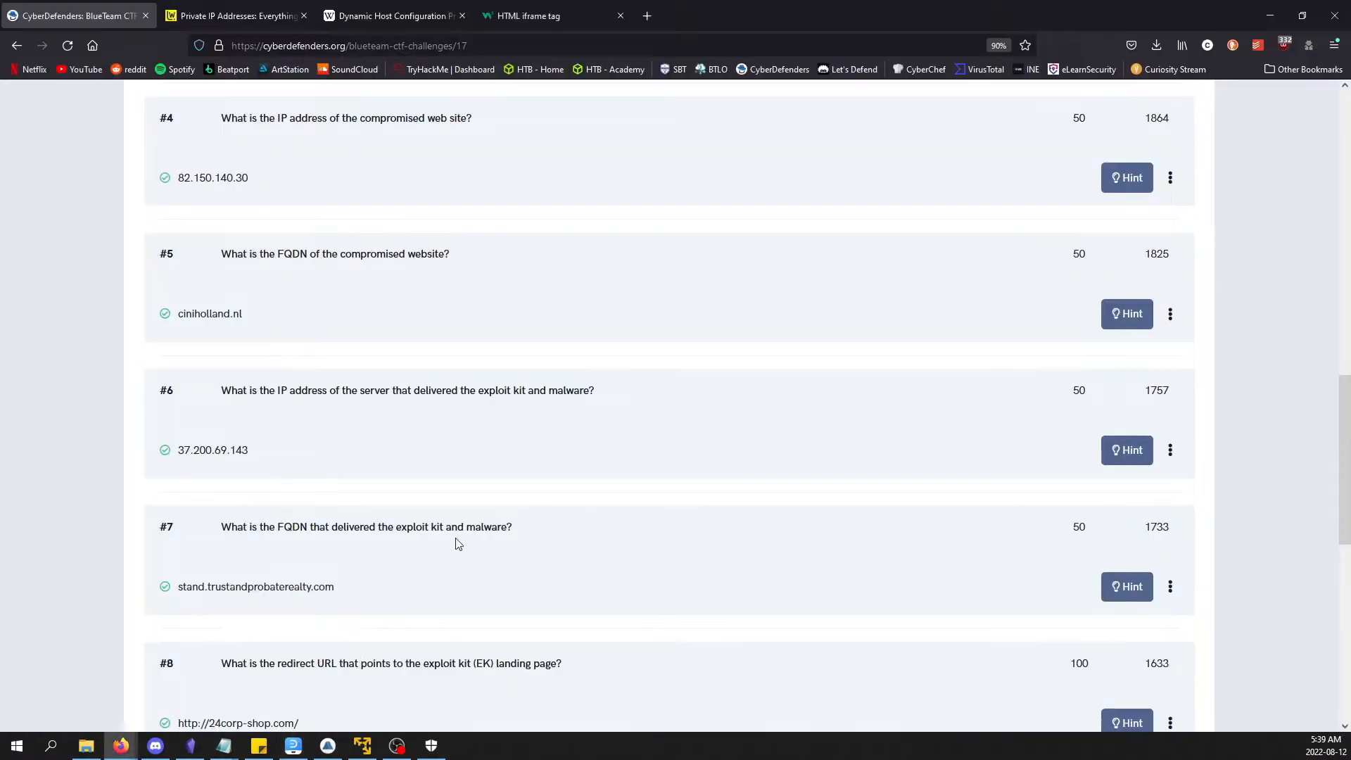
{"action": "scroll", "coordinate": [431, 370], "scroll_direction": "up", "scroll_amount": 1}
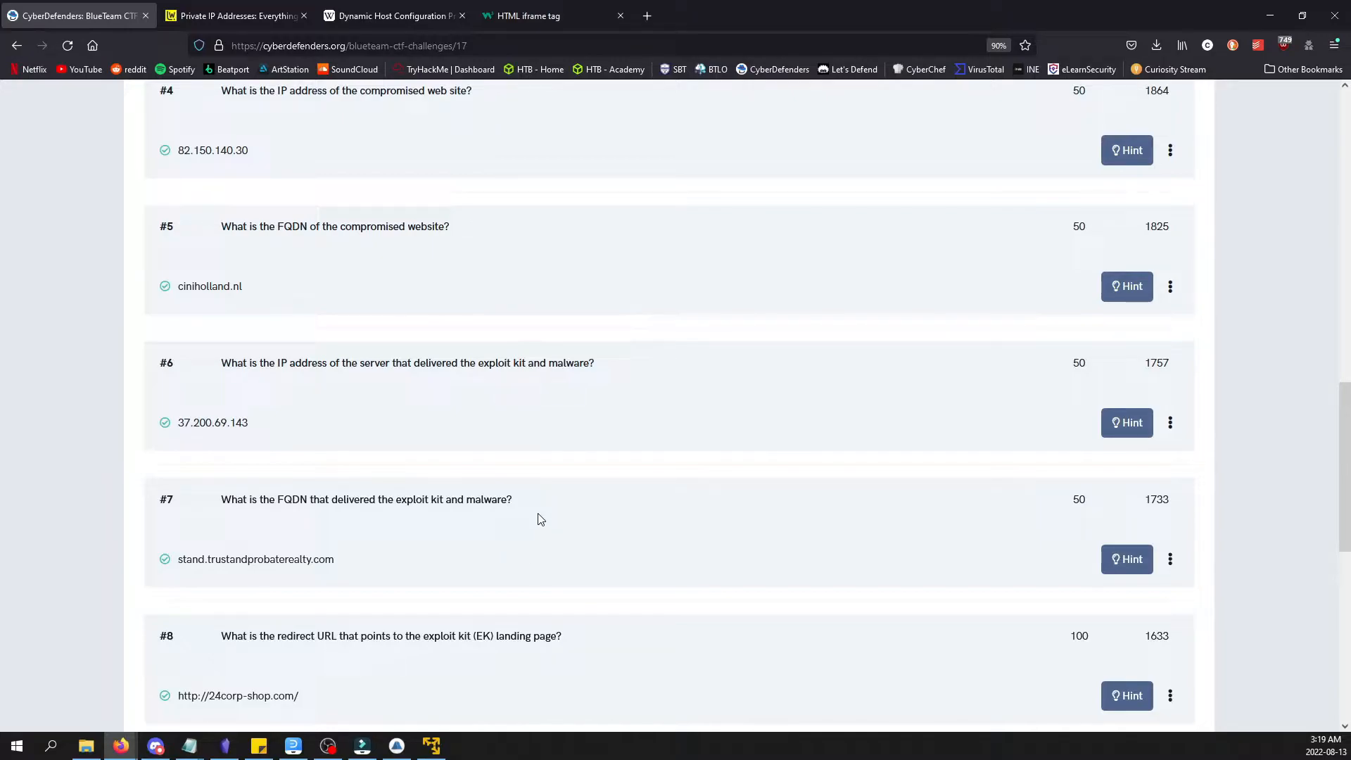
Switch to the mta1.pcap Wireshark window in the Kali virtual machine and copy the display filter http && ip.src==172.16.165.165.
{"action": "left_click", "coordinate": [430, 746]}
{"action": "left_click", "coordinate": [428, 746]}
{"action": "left_click", "coordinate": [429, 746]}
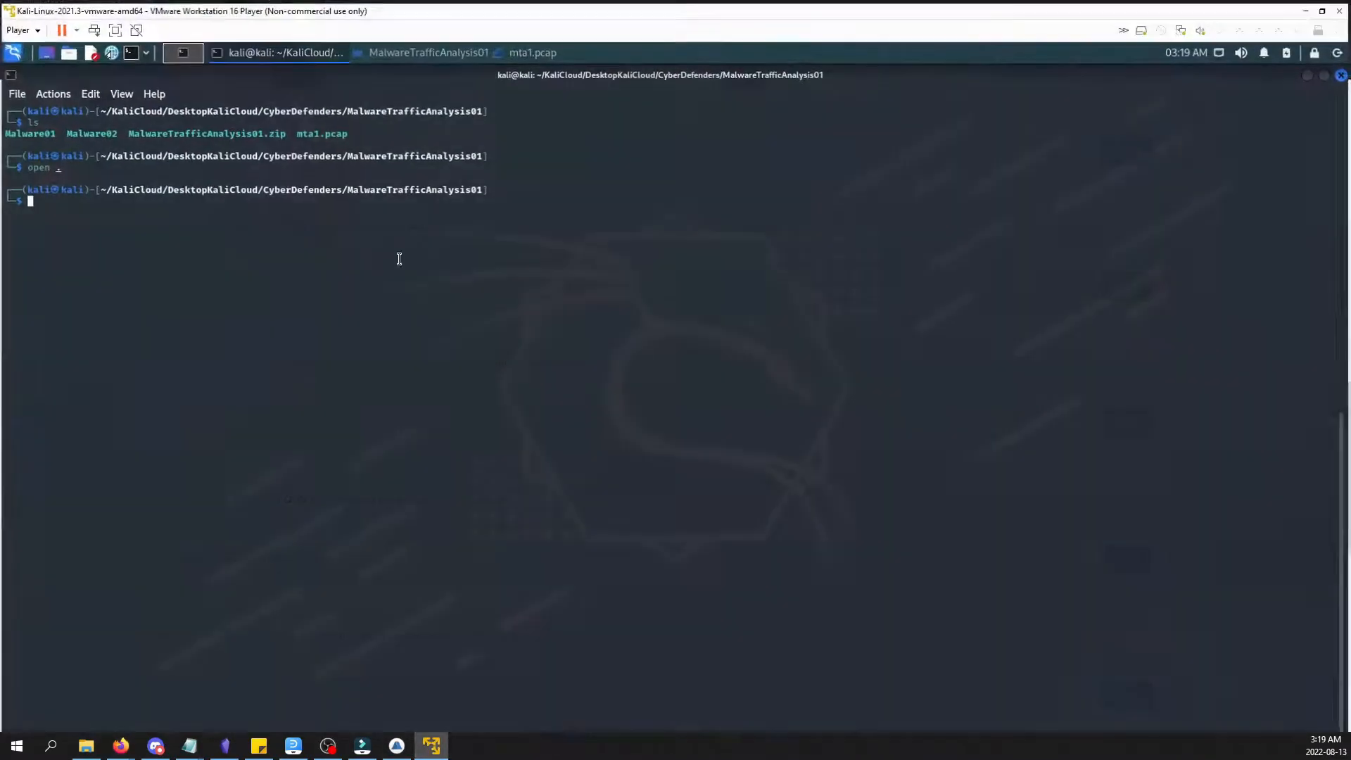
{"action": "left_click", "coordinate": [511, 53]}
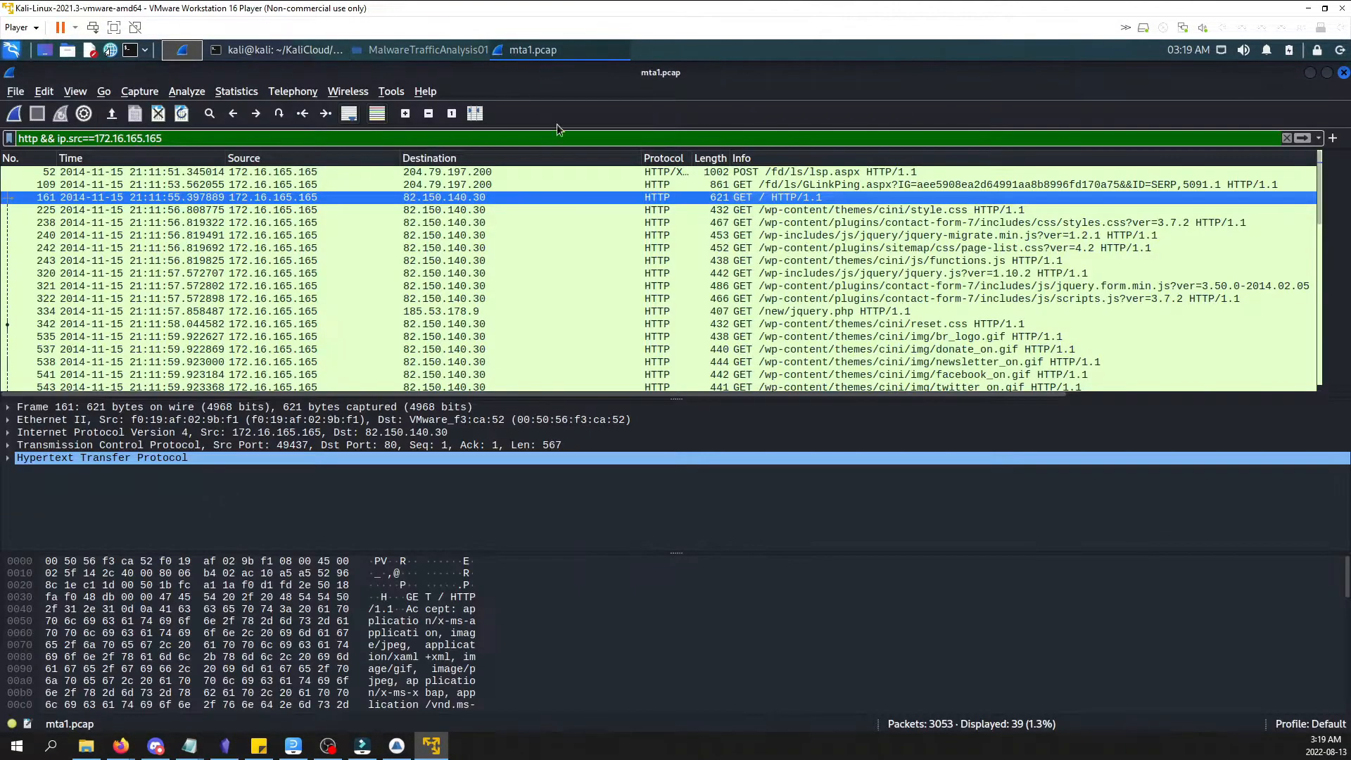
{"action": "left_click_drag", "start_coordinate": [181, 138], "coordinate": [12, 138]}
{"action": "key", "text": "ctrl+c"}
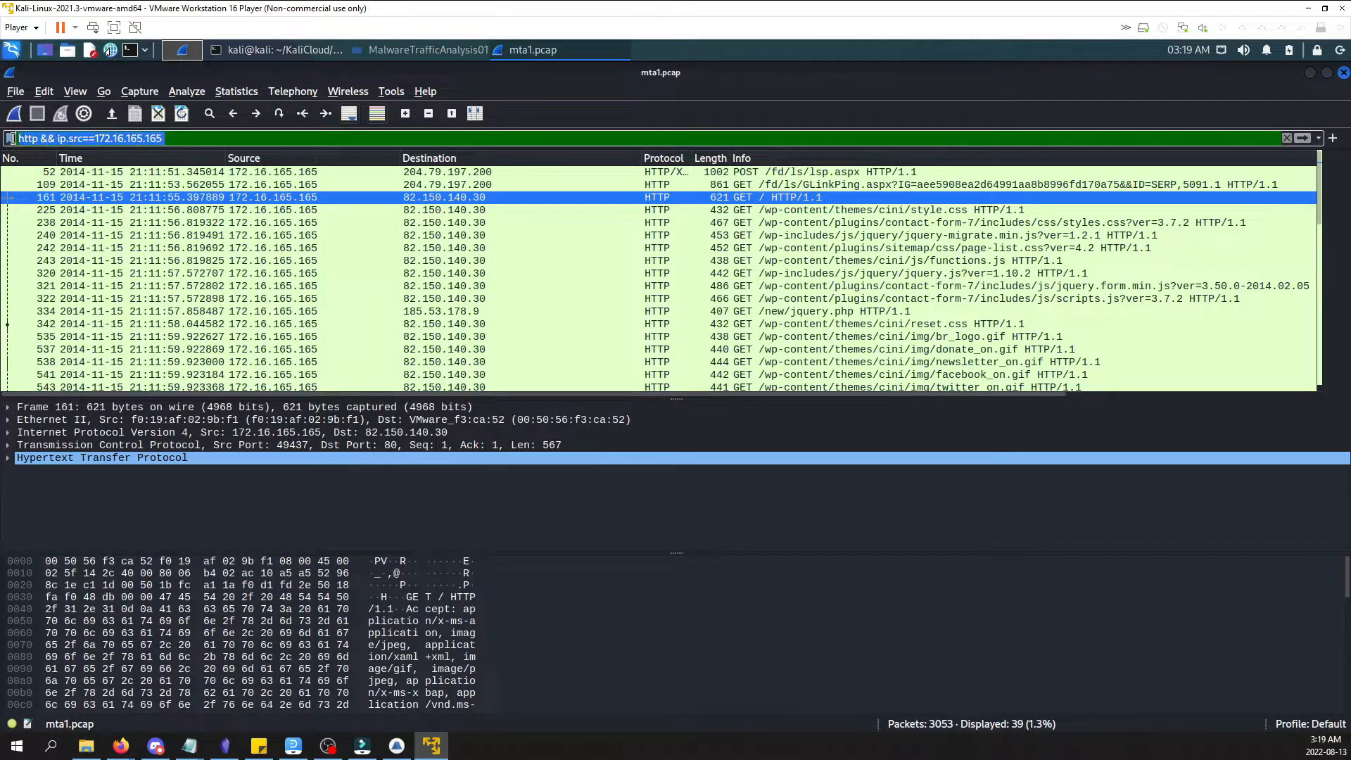
{"action": "left_click", "coordinate": [228, 140]}
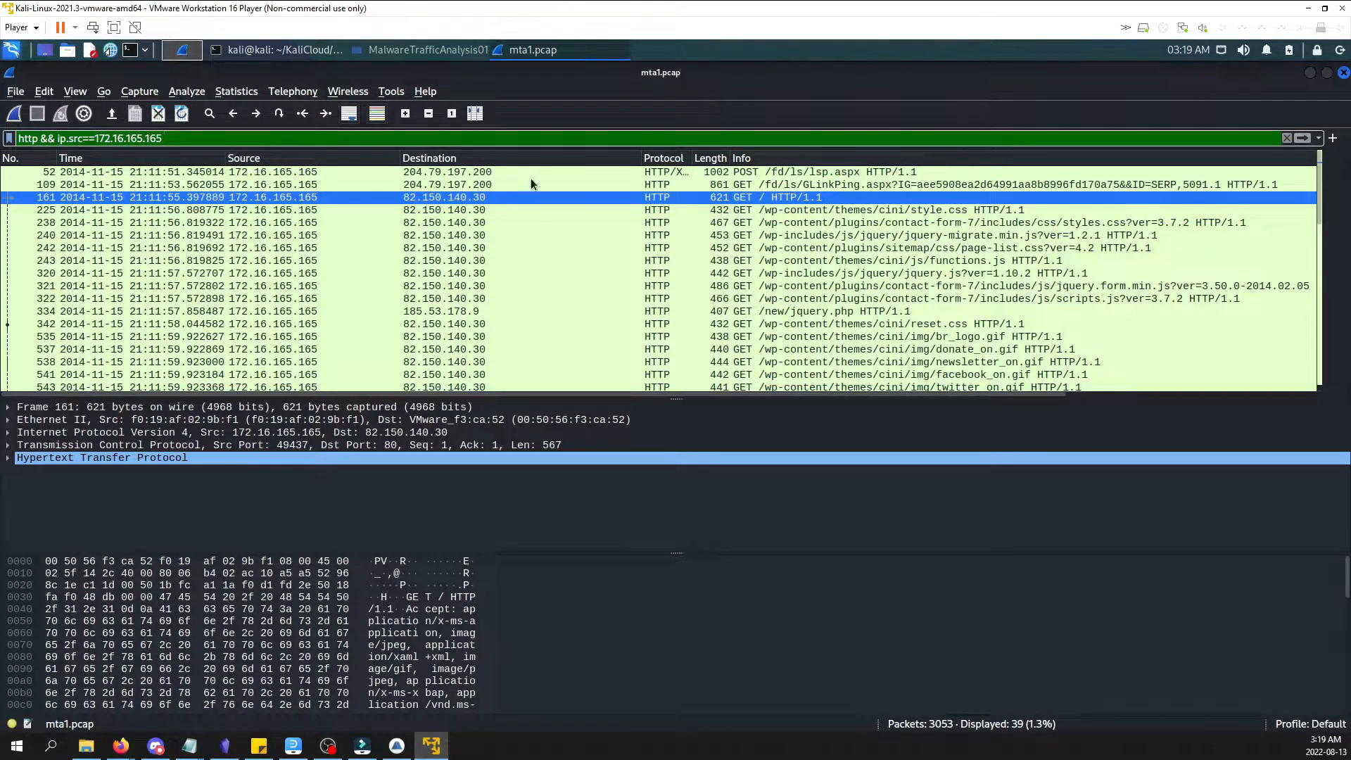
Follow the HTTP stream of packet 161 and locate the embedded scripts in the ciniholland.nl response.
{"action": "right_click", "coordinate": [728, 198]}
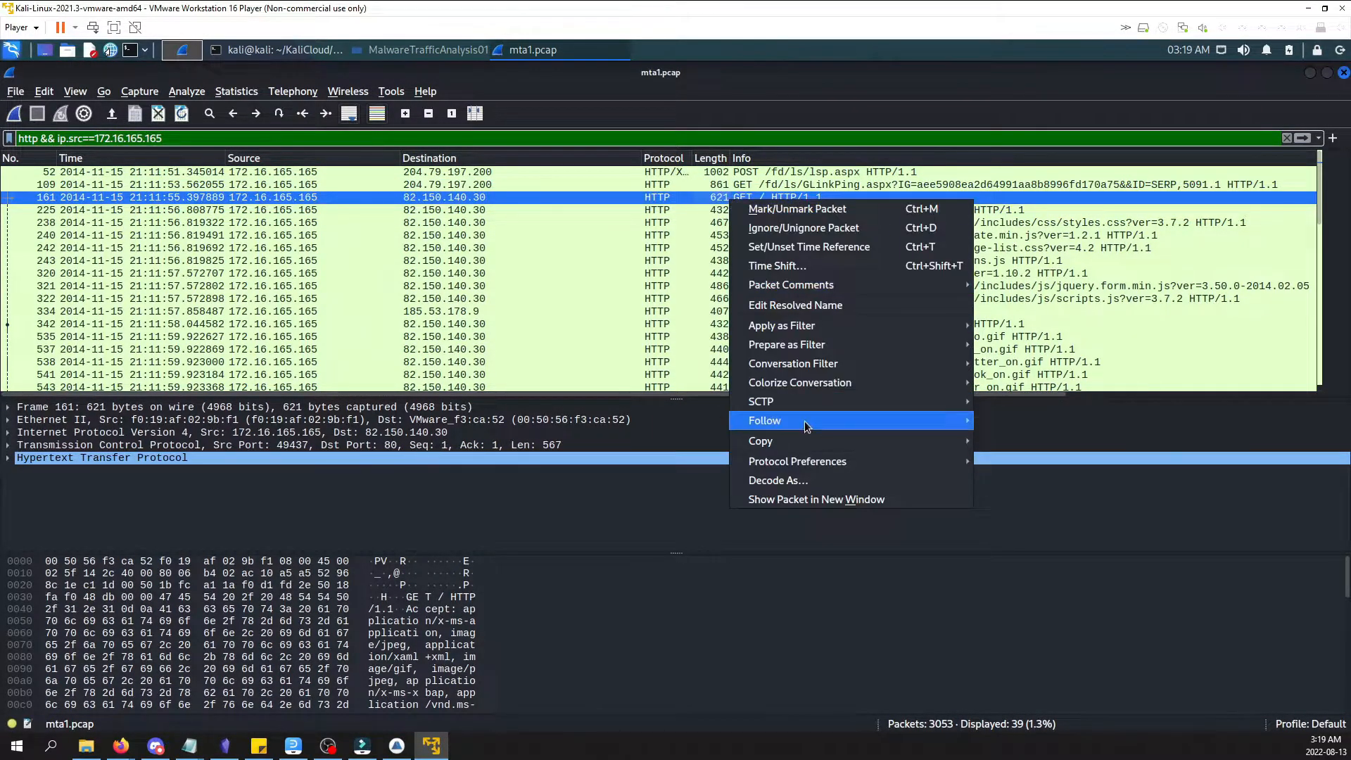
{"action": "mouse_move", "coordinate": [804, 421]}
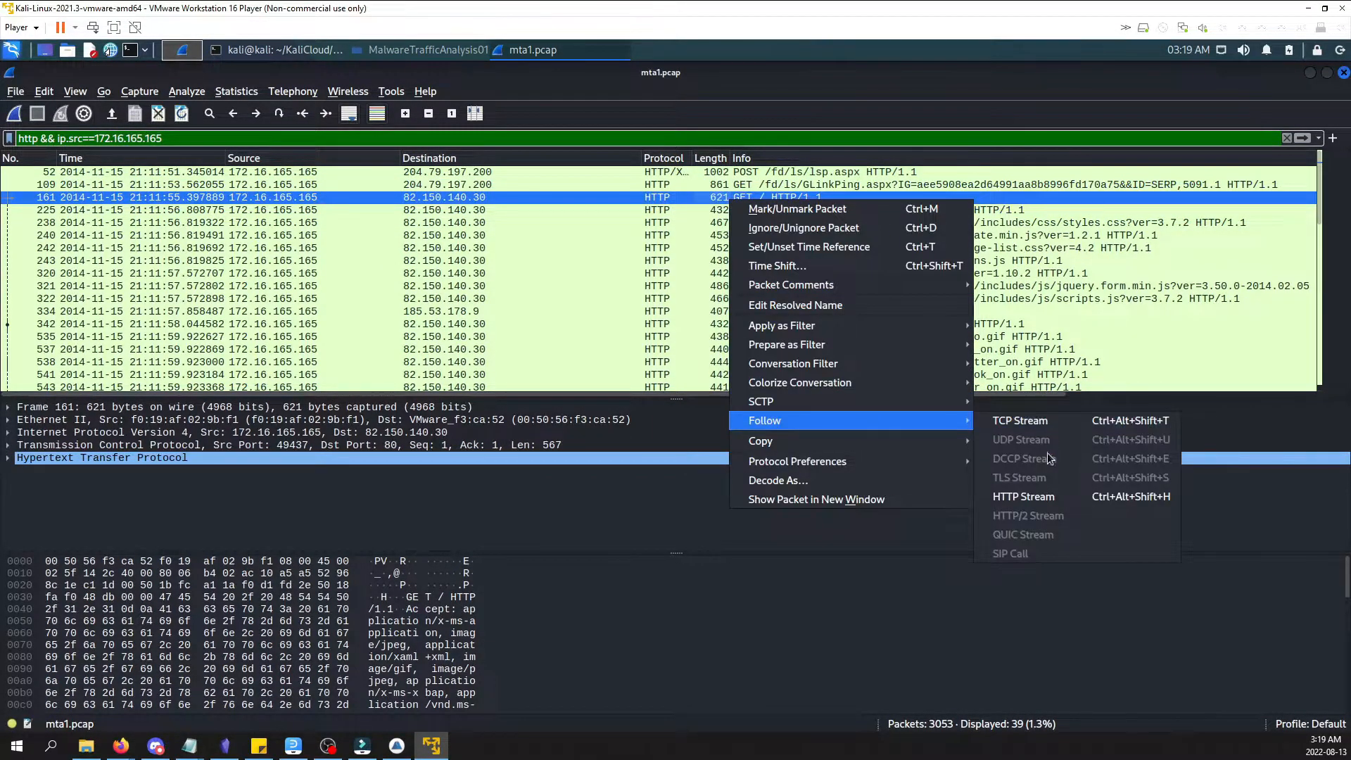
{"action": "left_click", "coordinate": [1044, 497]}
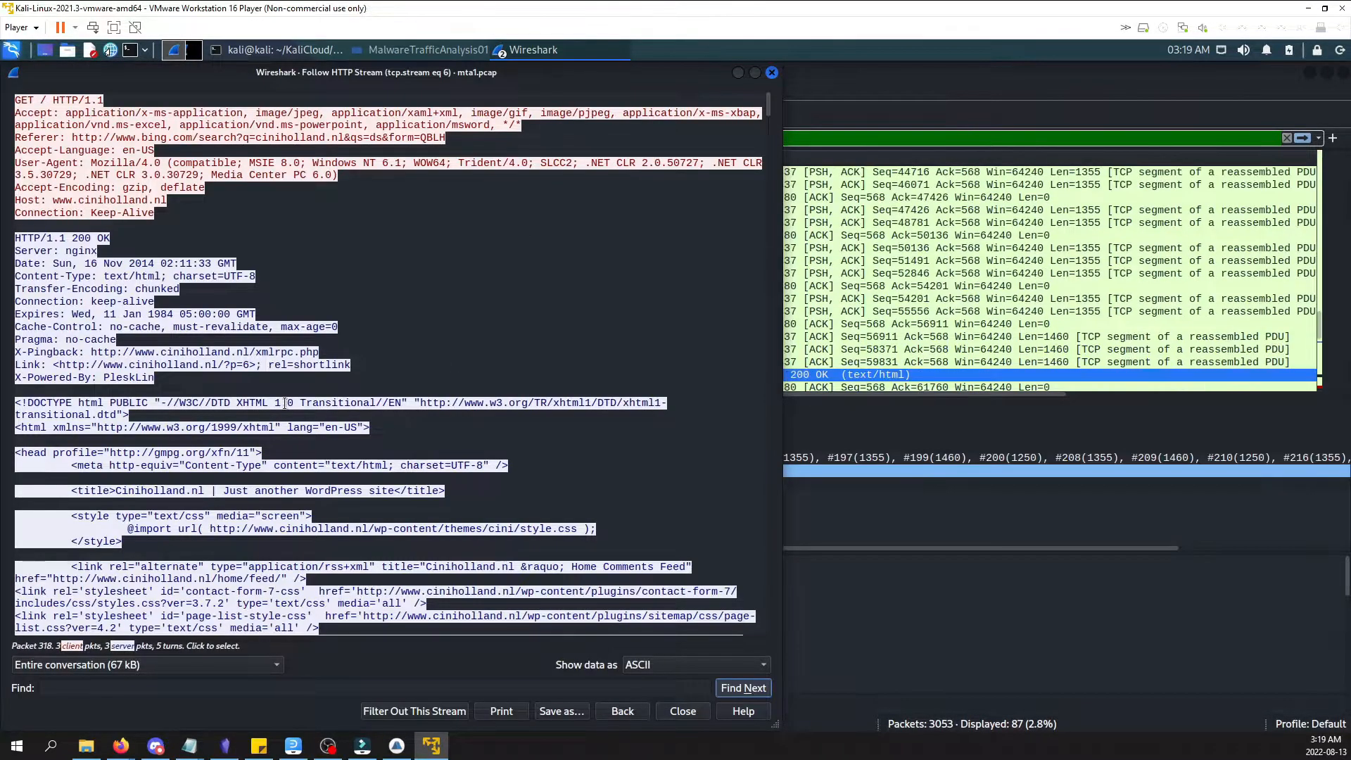
{"action": "scroll", "coordinate": [284, 403], "scroll_direction": "down", "scroll_amount": 20}
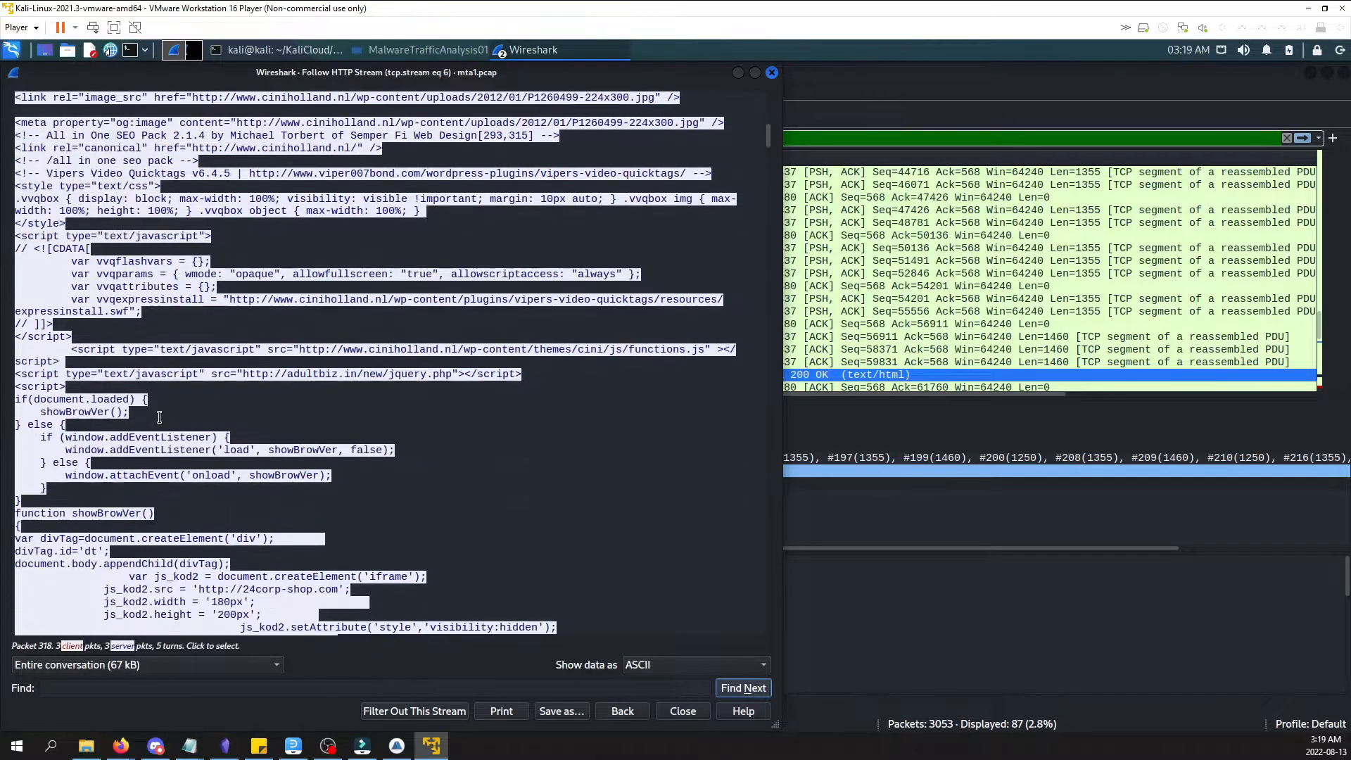
Examine the hidden iframe script in the ciniholland.nl response, then switch to Brim and locate the 24corp-shop.com requests.
{"action": "scroll", "coordinate": [158, 417], "scroll_direction": "down", "scroll_amount": 5}
{"action": "left_click_drag", "start_coordinate": [430, 438], "coordinate": [556, 448]}
{"action": "left_click", "coordinate": [556, 448]}
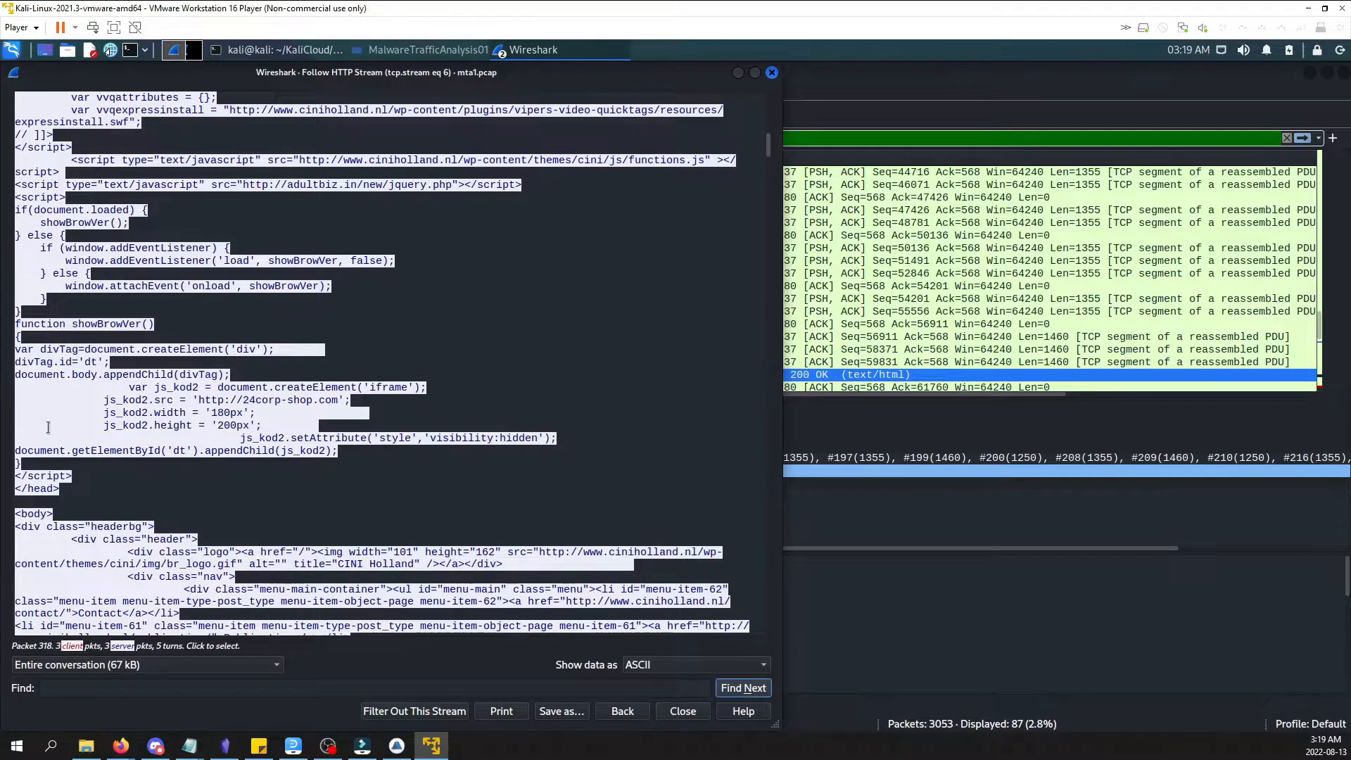
{"action": "left_click", "coordinate": [397, 745]}
{"action": "scroll", "coordinate": [674, 491], "scroll_direction": "down", "scroll_amount": 3}
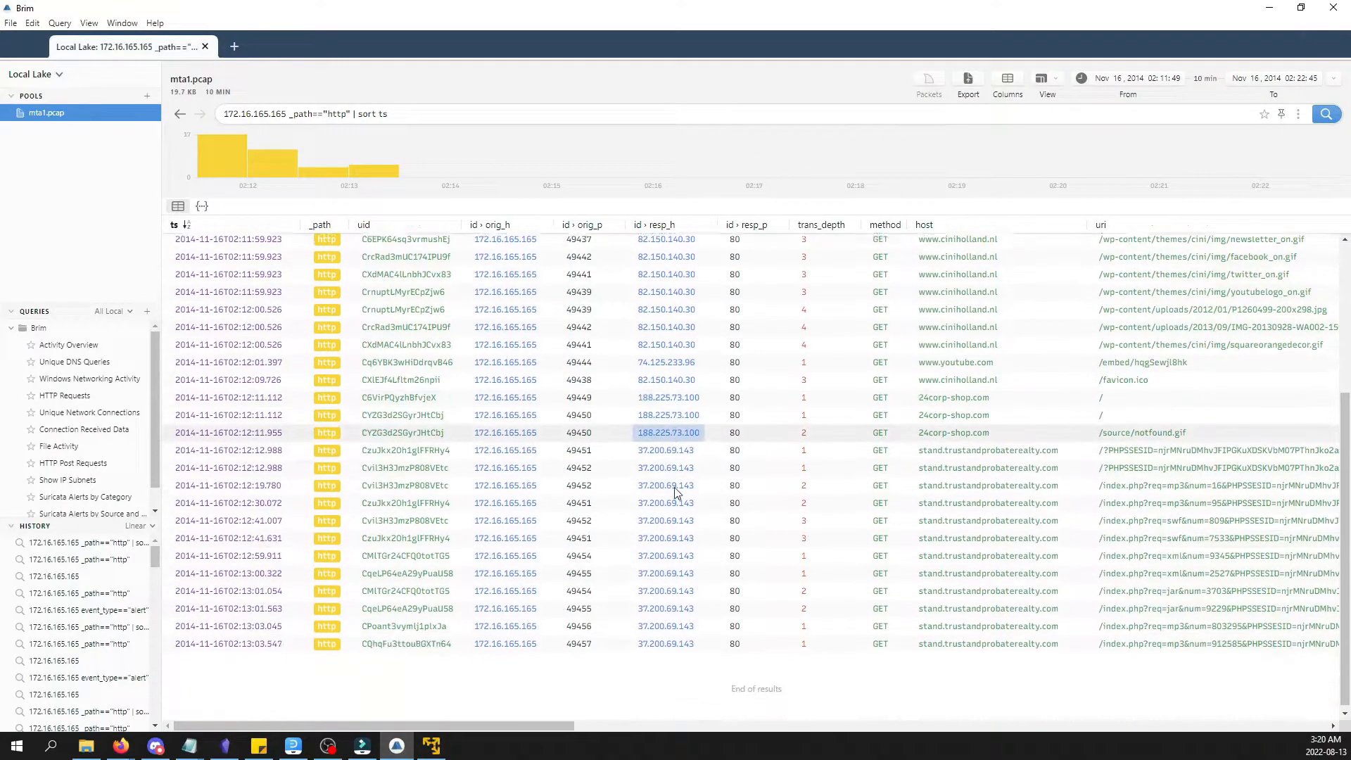
{"action": "scroll", "coordinate": [674, 491], "scroll_direction": "up", "scroll_amount": 3}
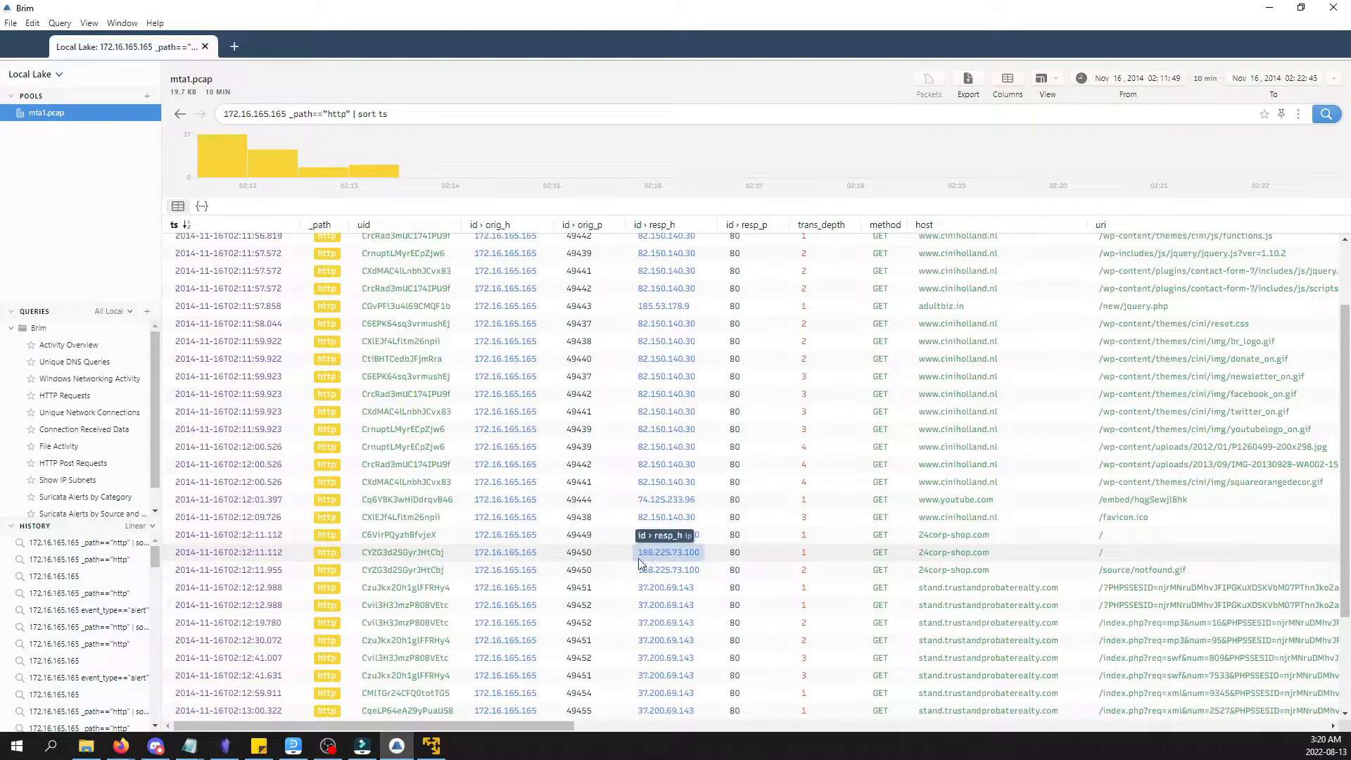
Switch back to Wireshark in the Kali virtual machine and apply the display filter http && ip.src==172.16.165.165 to the capture.
{"action": "left_click", "coordinate": [431, 745]}
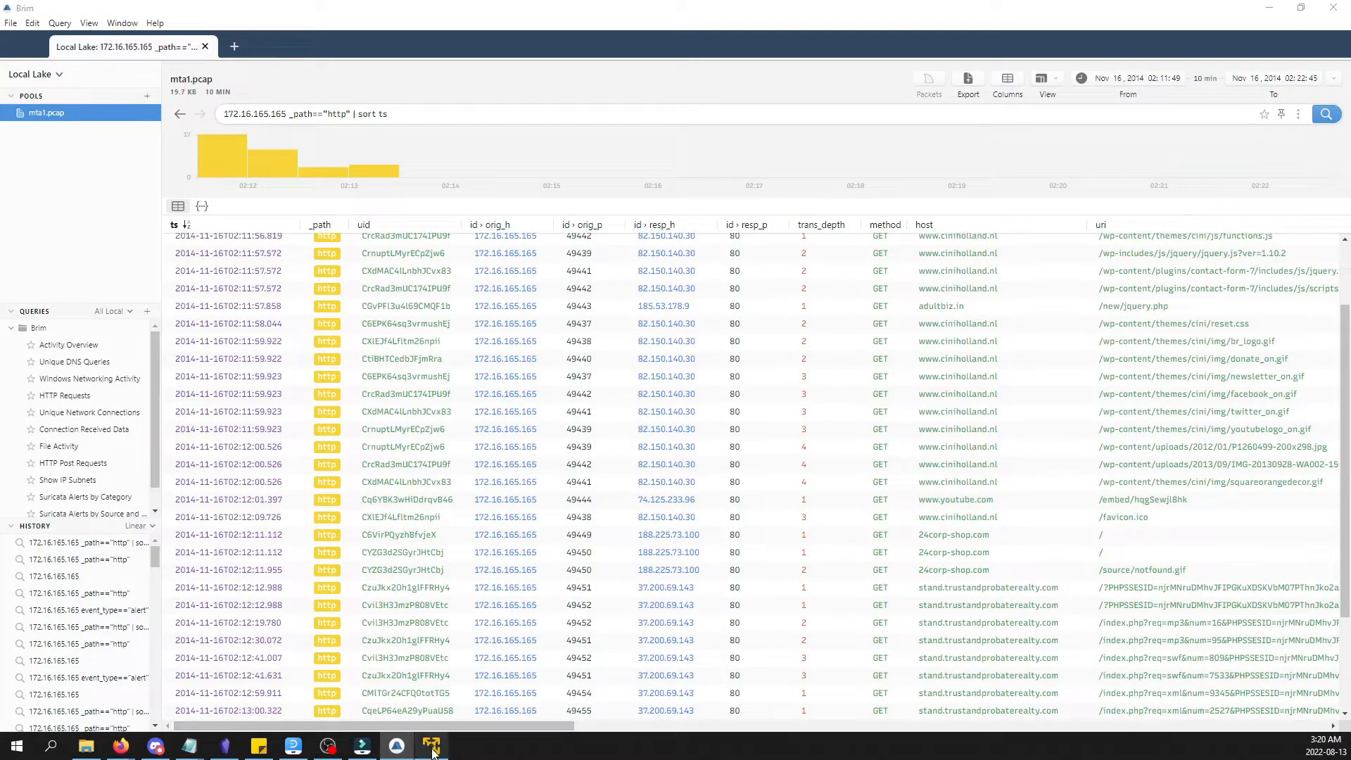
{"action": "left_click", "coordinate": [888, 144]}
{"action": "key", "text": "ctrl+a"}
{"action": "key", "text": "ctrl+v"}
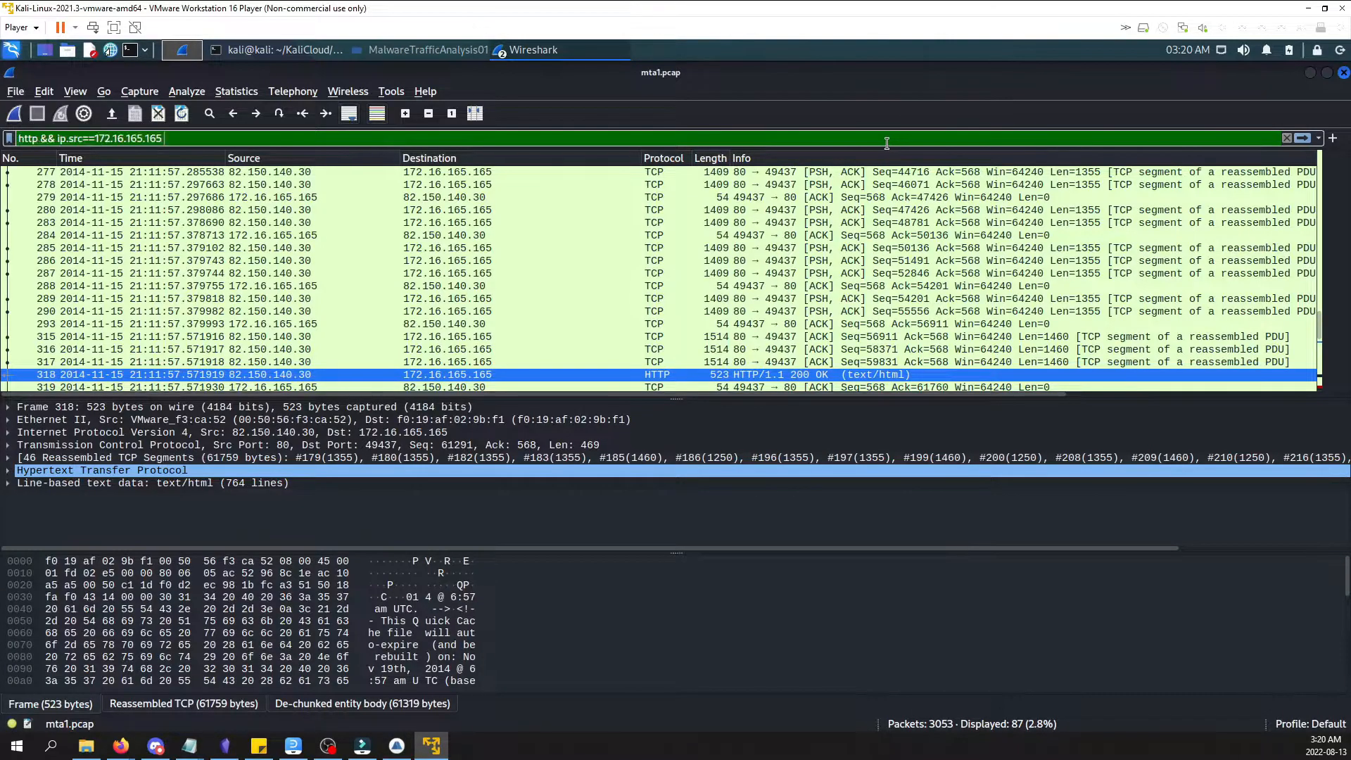
{"action": "key", "text": "Return"}
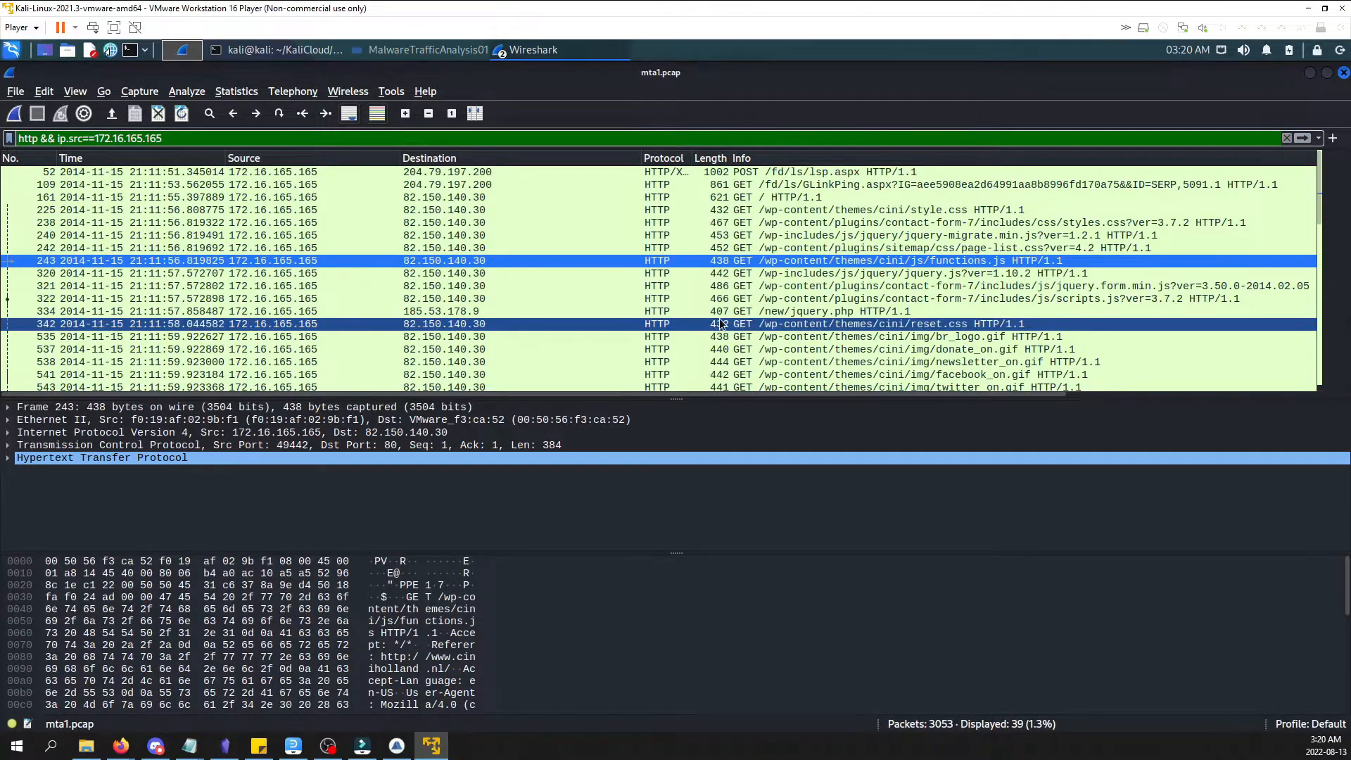
Follow the HTTP stream of packet 981, the GET request to 188.225.73.100.
{"action": "scroll", "coordinate": [512, 281], "scroll_direction": "down", "scroll_amount": 5}
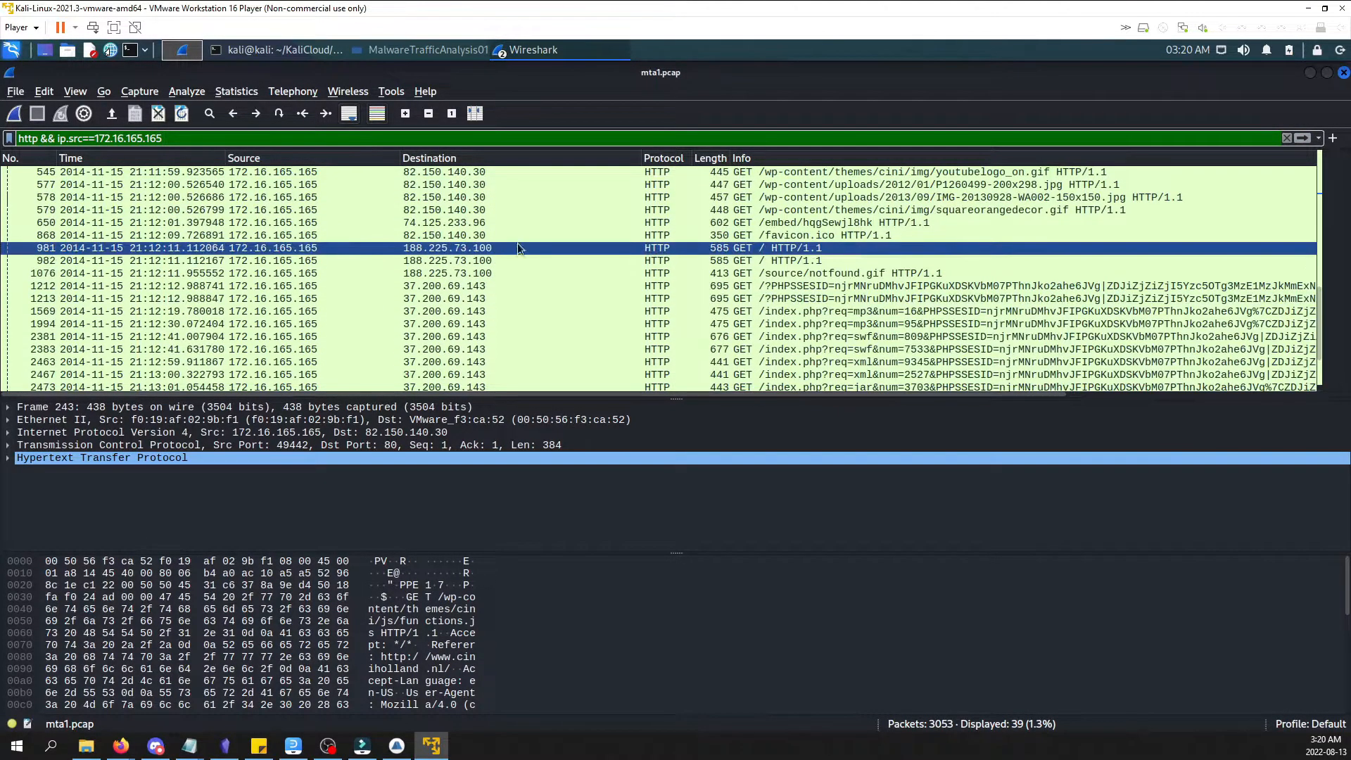
{"action": "right_click", "coordinate": [710, 247]}
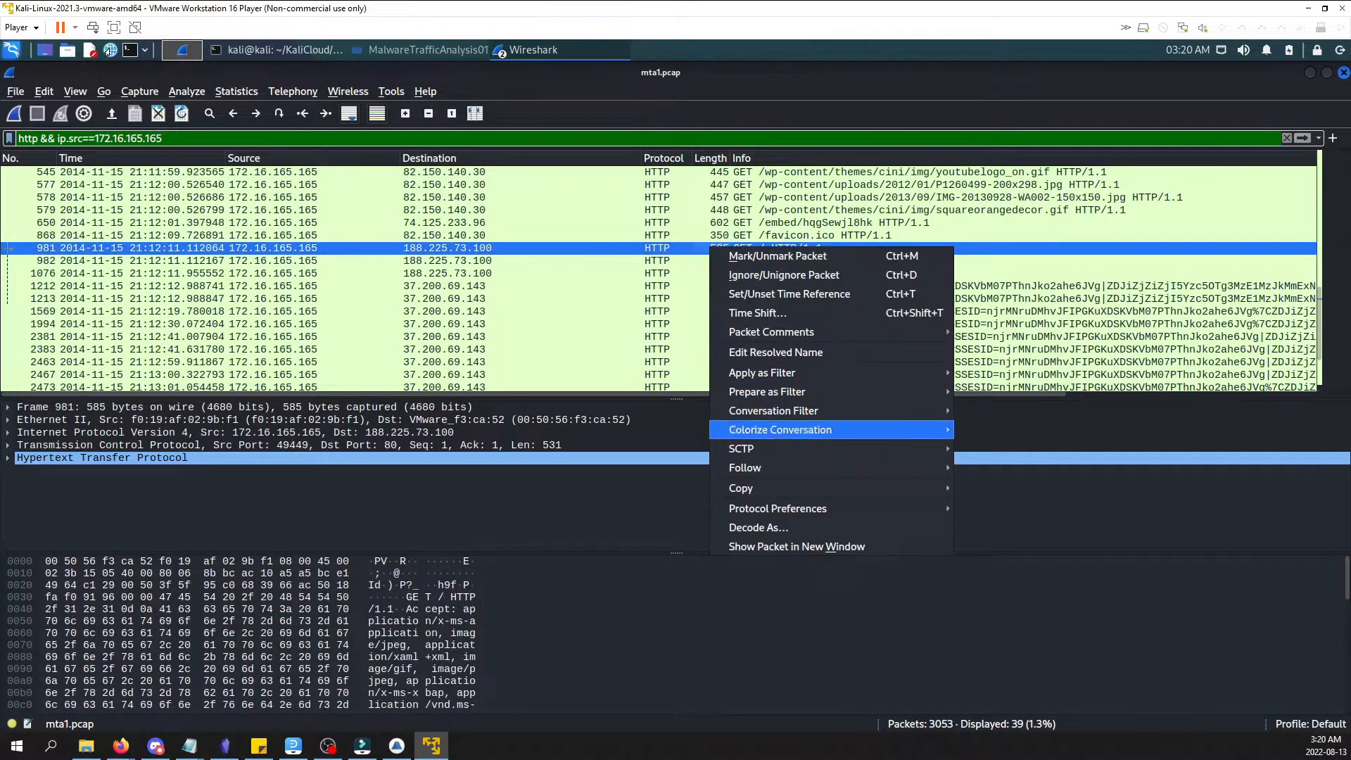
{"action": "mouse_move", "coordinate": [770, 467]}
{"action": "left_click", "coordinate": [1019, 546]}
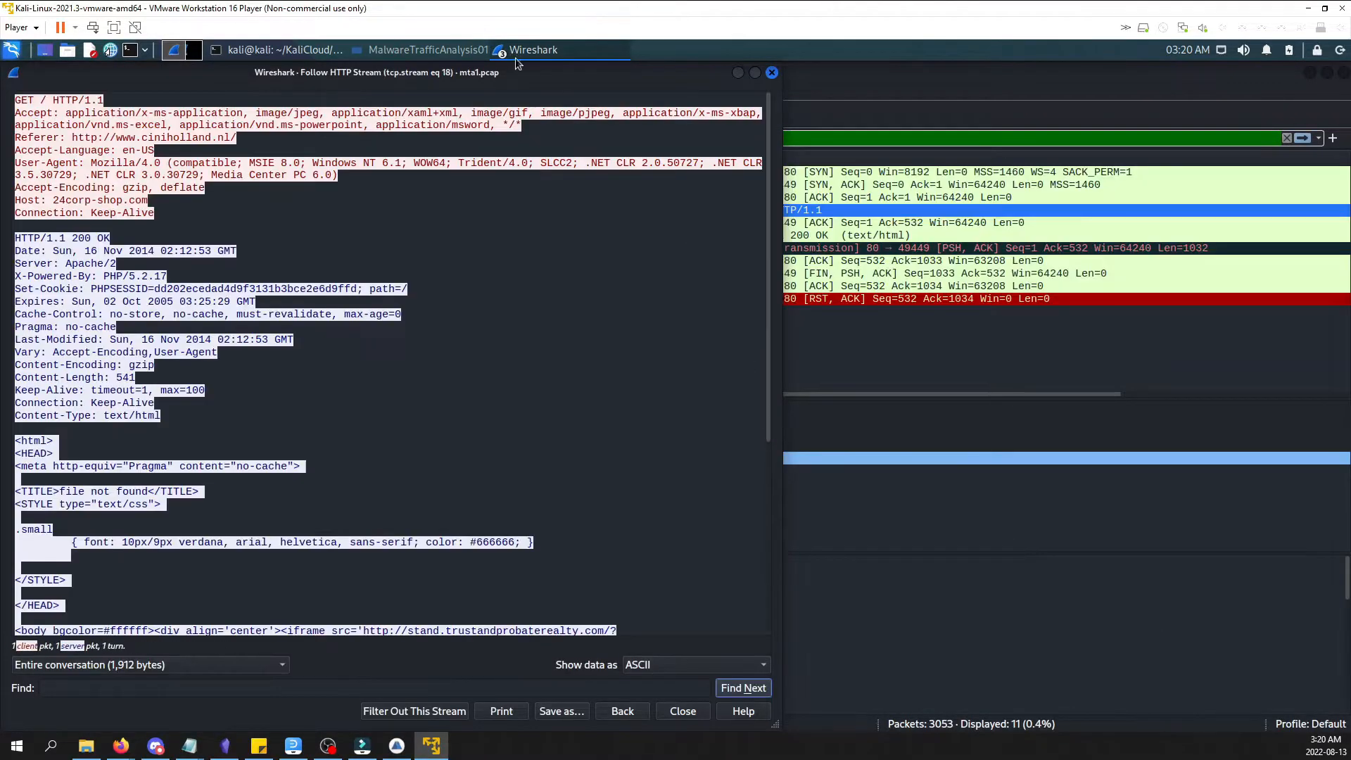
Place the 24corp-shop.com stream window beside the ciniholland.nl stream window and re-examine the iframe script in the latter.
{"action": "left_click_drag", "start_coordinate": [836, 85], "coordinate": [1126, 72]}
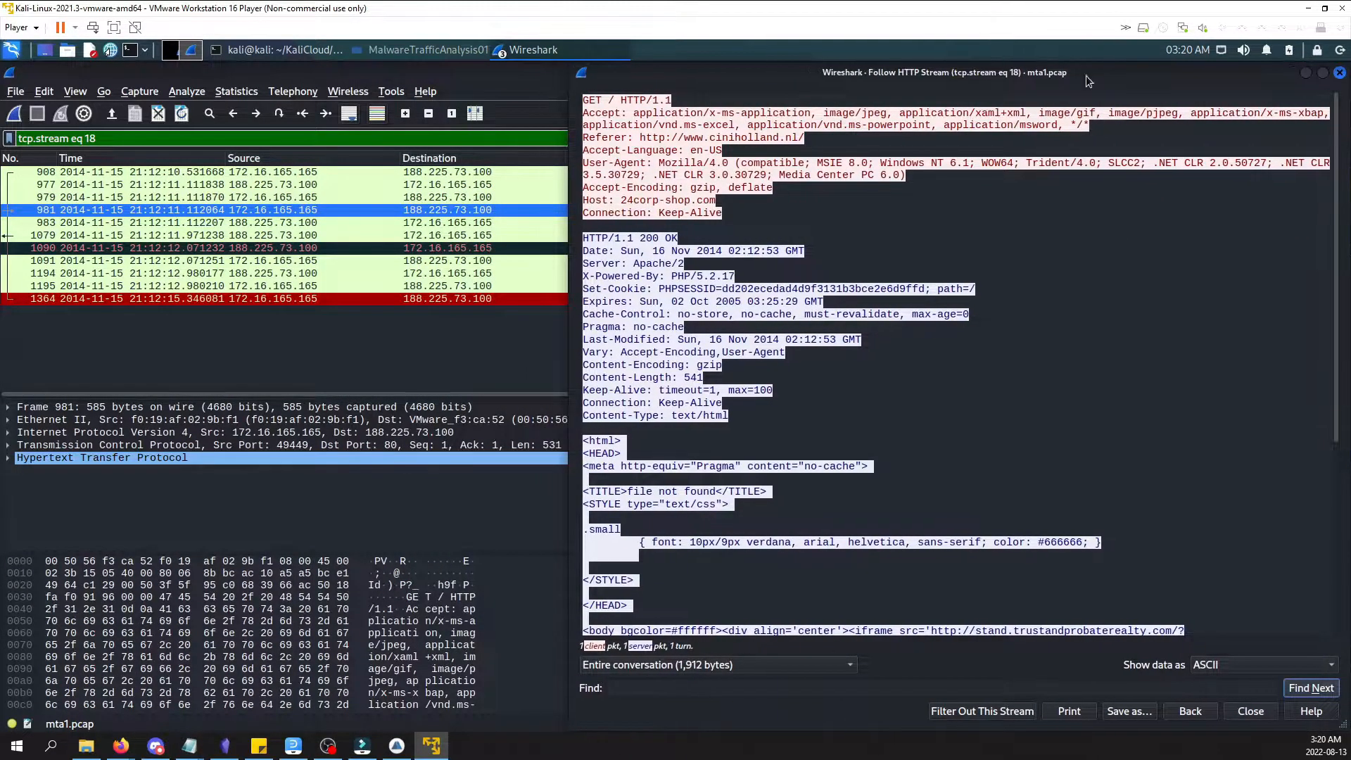
{"action": "left_click", "coordinate": [578, 55]}
{"action": "left_click", "coordinate": [578, 88]}
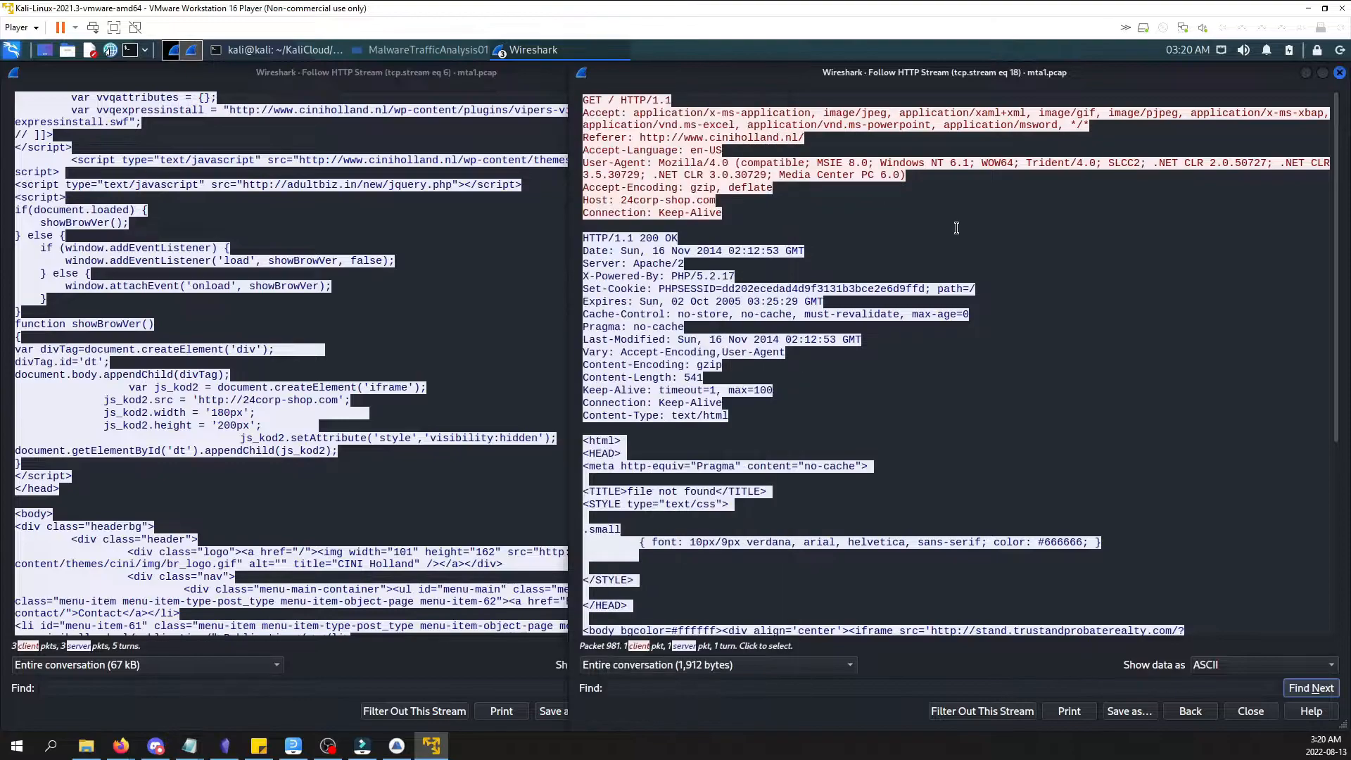
{"action": "left_click", "coordinate": [367, 400]}
{"action": "scroll", "coordinate": [373, 399], "scroll_direction": "up", "scroll_amount": 1}
{"action": "scroll", "coordinate": [373, 398], "scroll_direction": "down", "scroll_amount": 1}
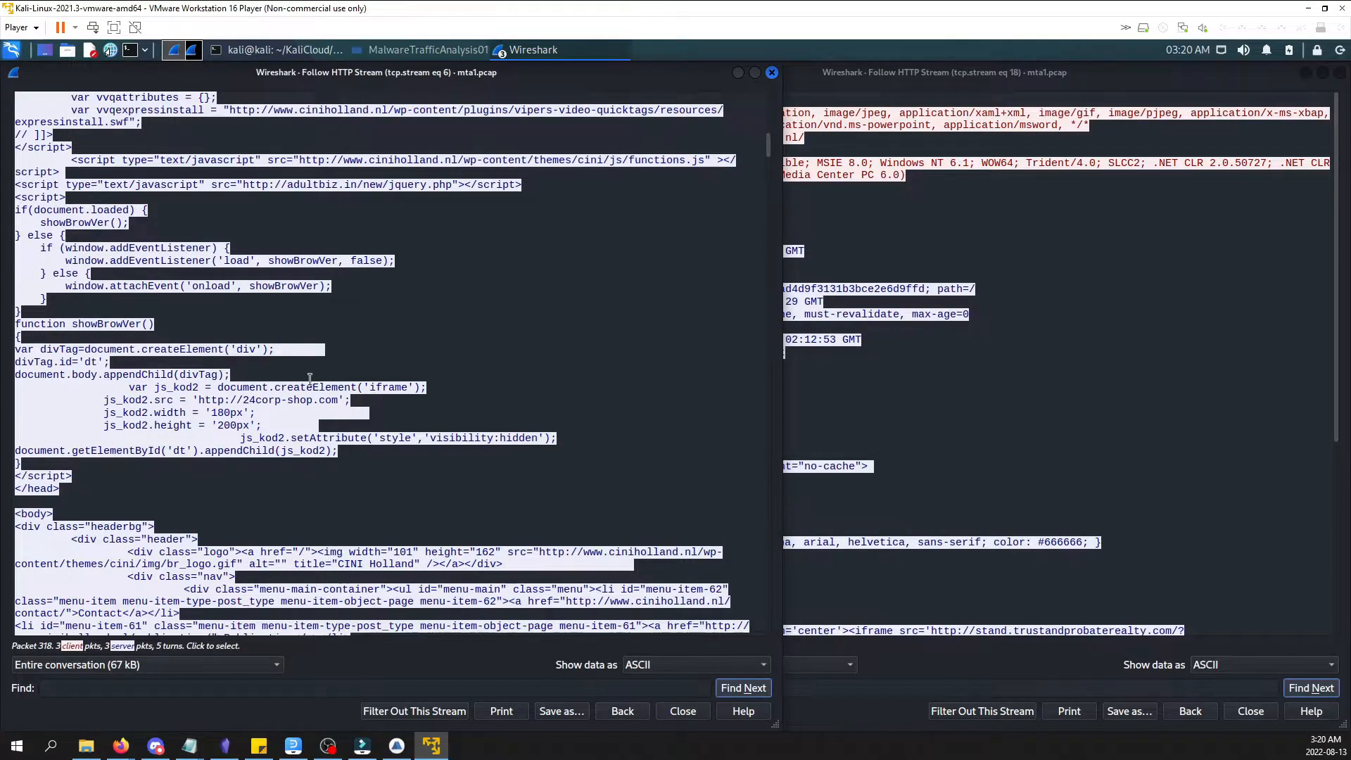
Locate and highlight the iframe pointing to stand.trustandprobaterealty.com in the 24corp-shop.com response.
{"action": "left_click", "coordinate": [1075, 340]}
{"action": "scroll", "coordinate": [1075, 340], "scroll_direction": "down", "scroll_amount": 6}
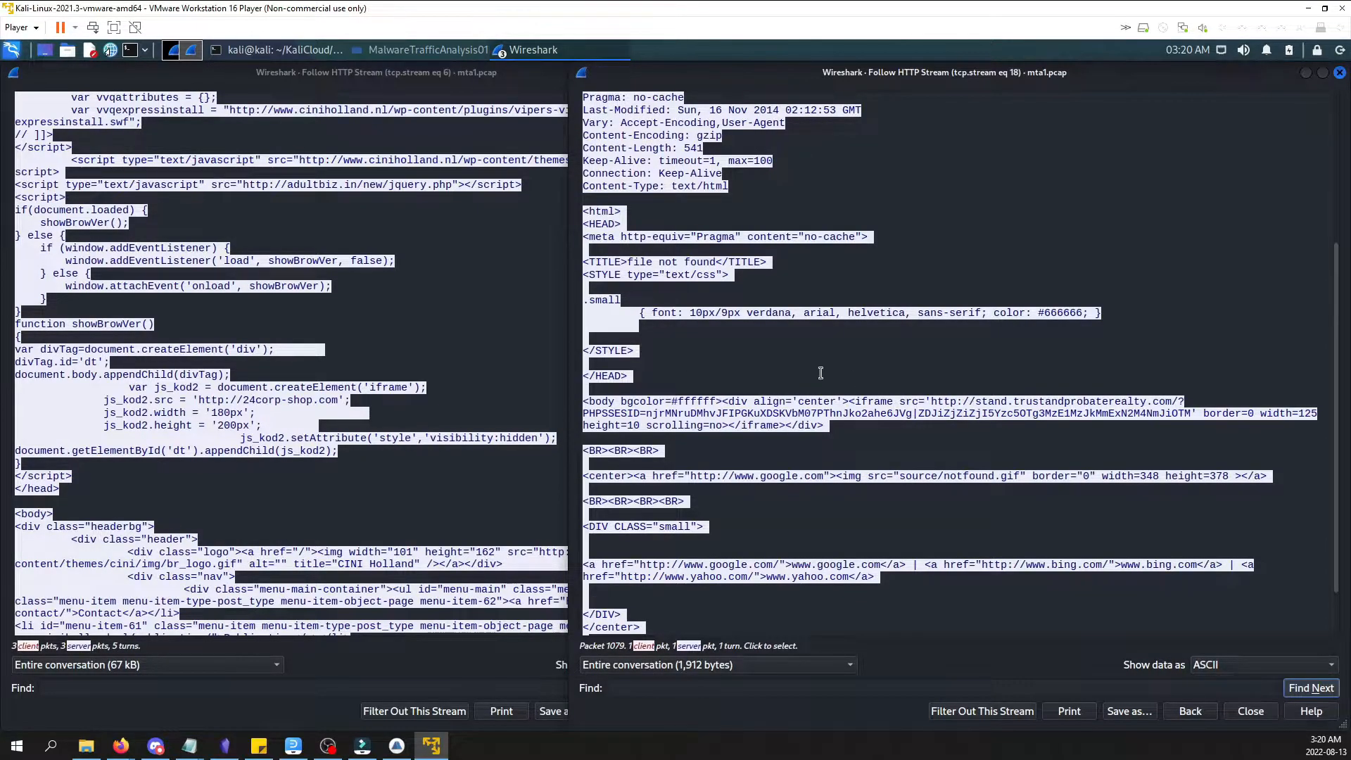
{"action": "left_click_drag", "start_coordinate": [855, 403], "coordinate": [1177, 403]}
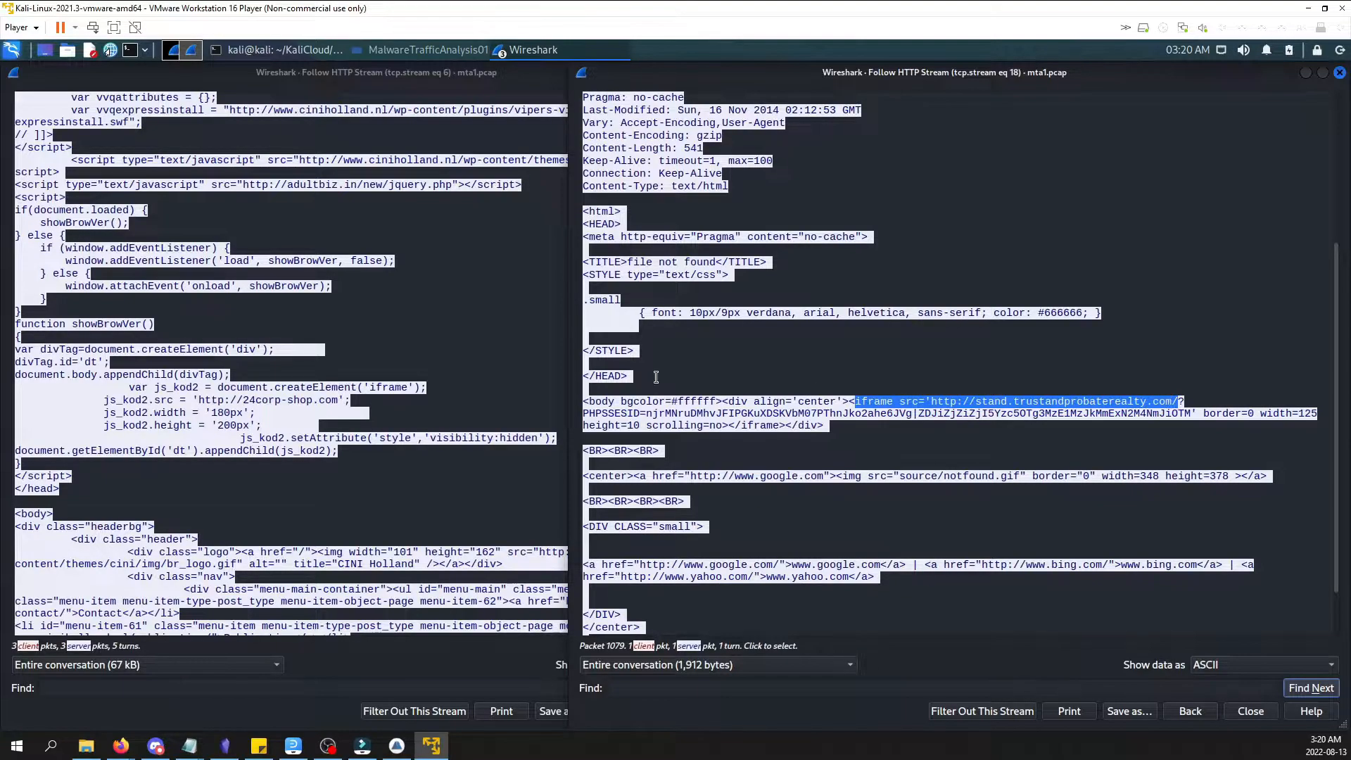
Switch to Brim, query 172.16.165.165 and filter the records to event_type=="alert".
{"action": "left_click", "coordinate": [397, 746]}
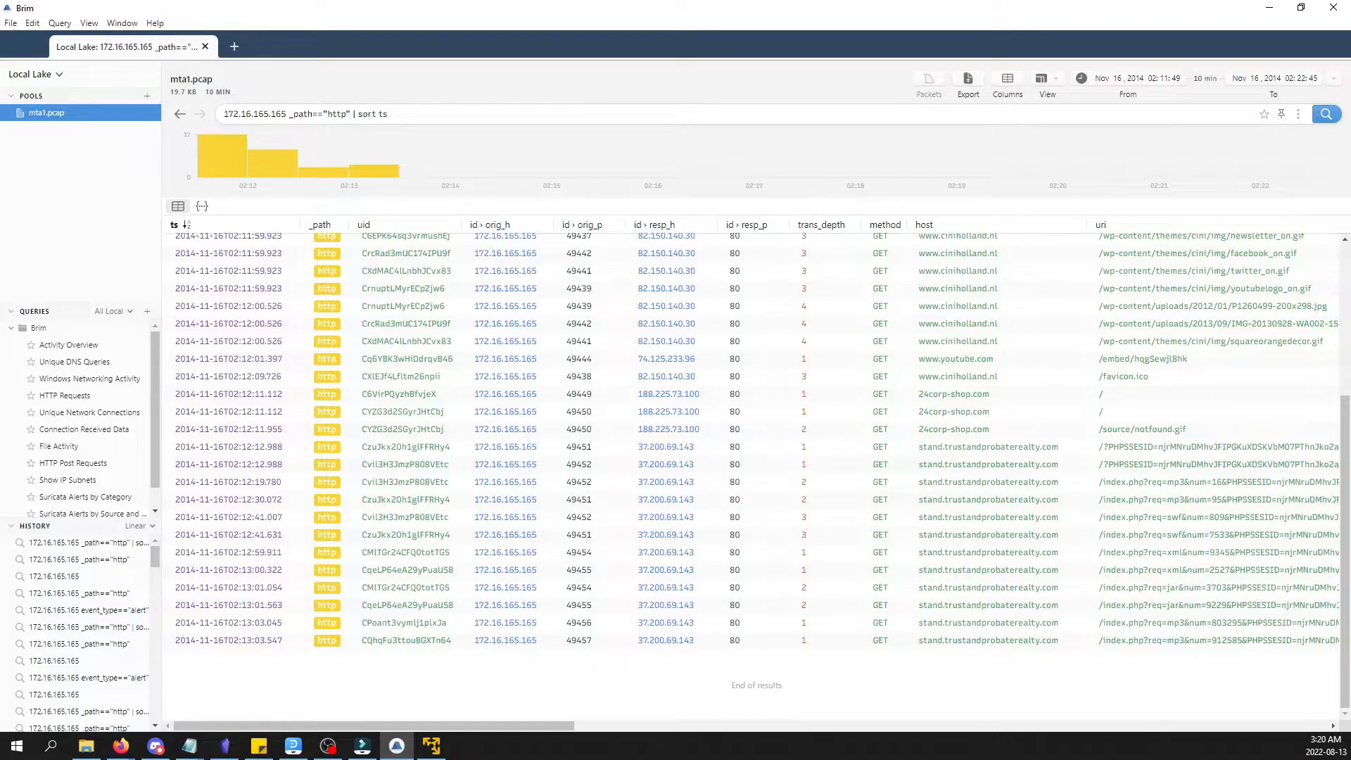
{"action": "key", "text": "alt+Tab"}
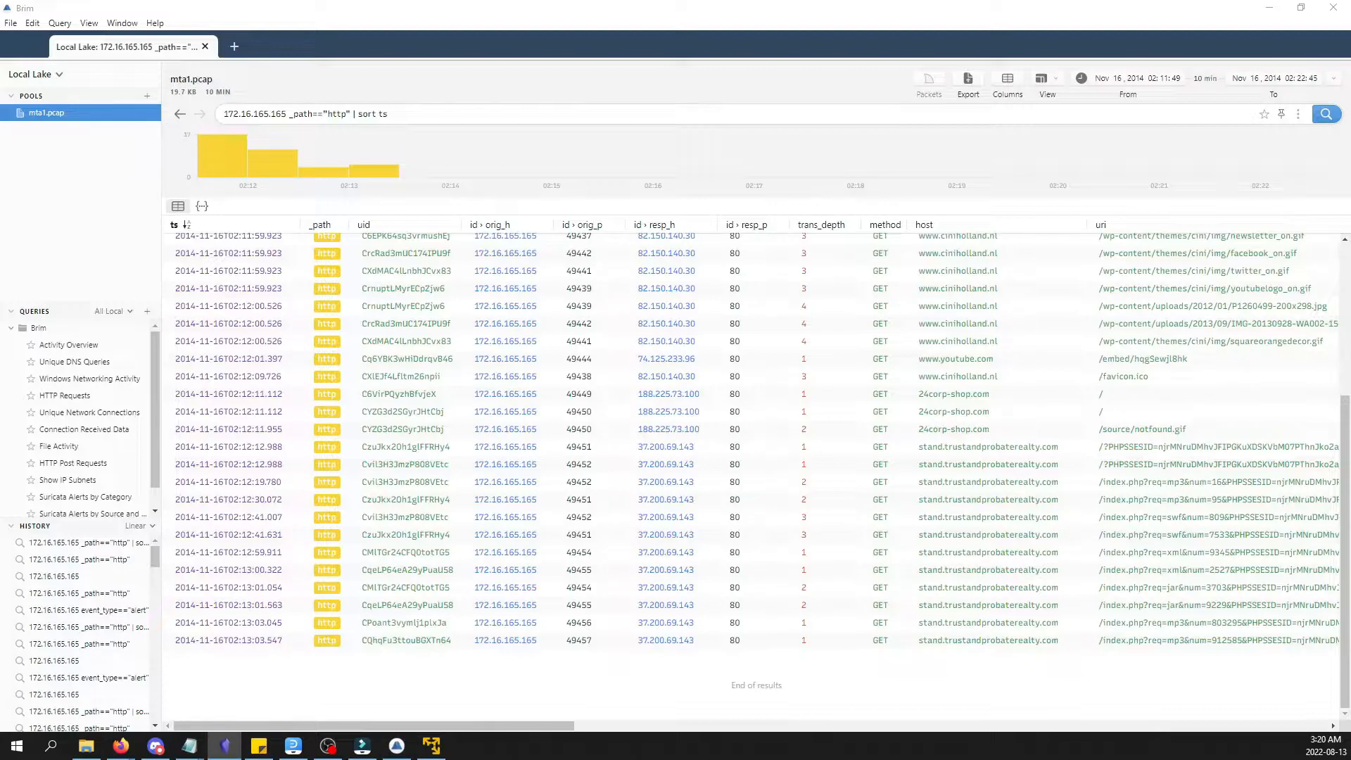
{"action": "left_click", "coordinate": [399, 114]}
{"action": "key", "text": "ctrl+a"}
{"action": "type", "text": "172.16.165.165 event_type==\"alert\""}
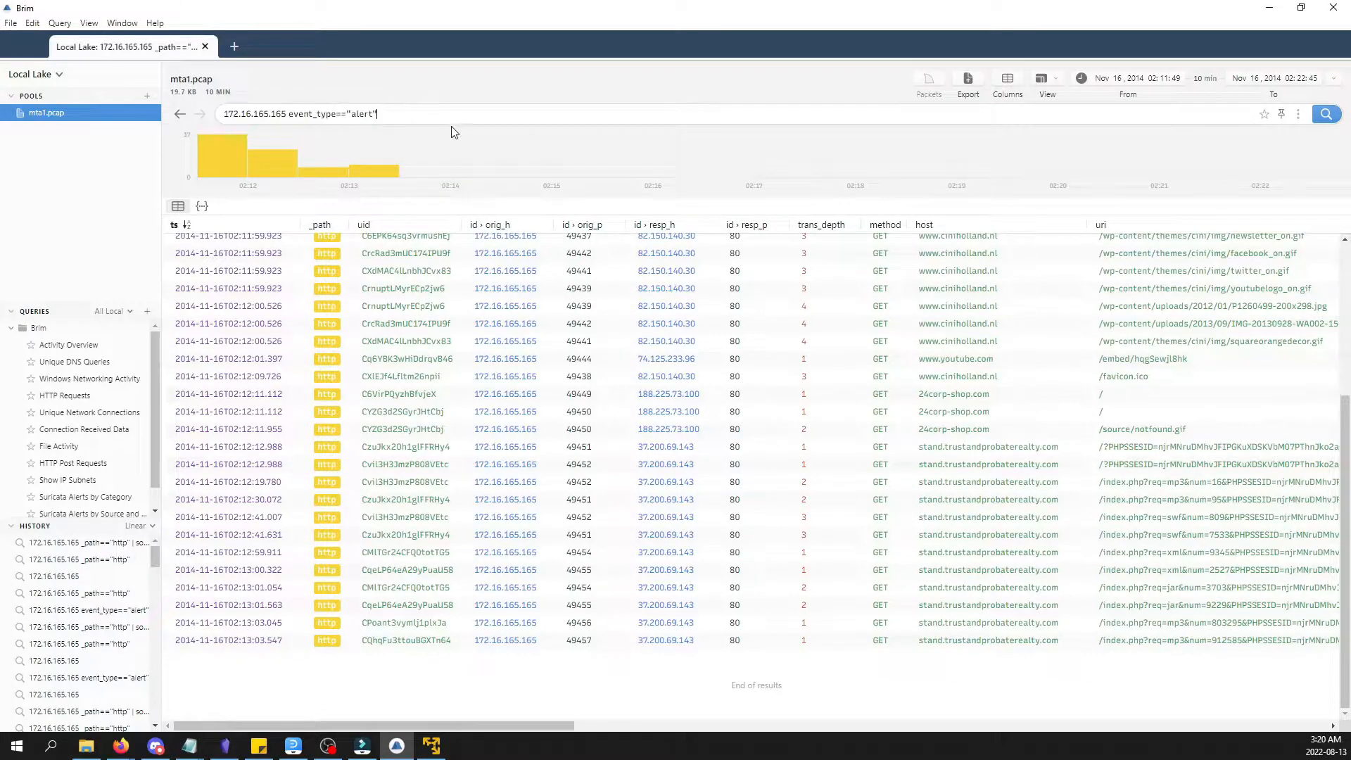
{"action": "left_click_drag", "start_coordinate": [293, 111], "coordinate": [410, 120]}
{"action": "key", "text": "BackSpace"}
{"action": "key", "text": "Return"}
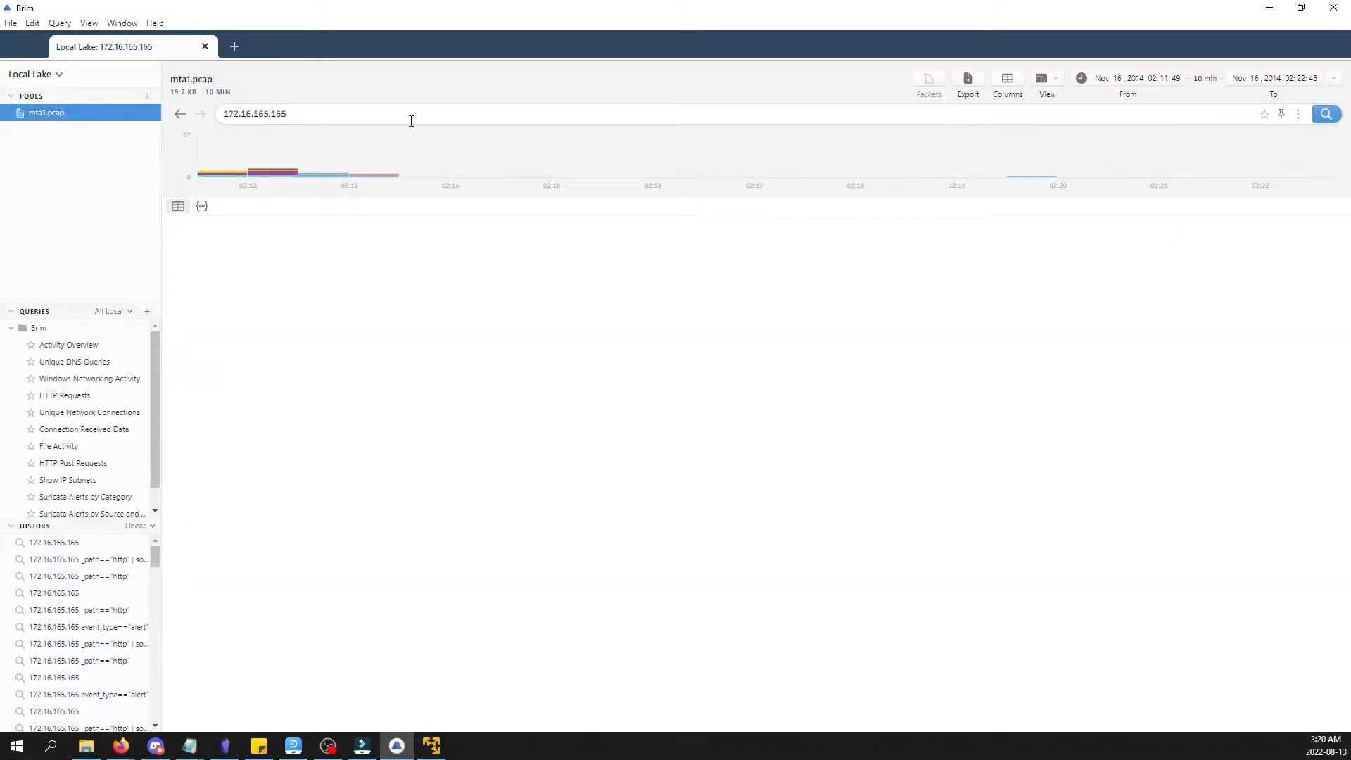
{"action": "right_click", "coordinate": [301, 457]}
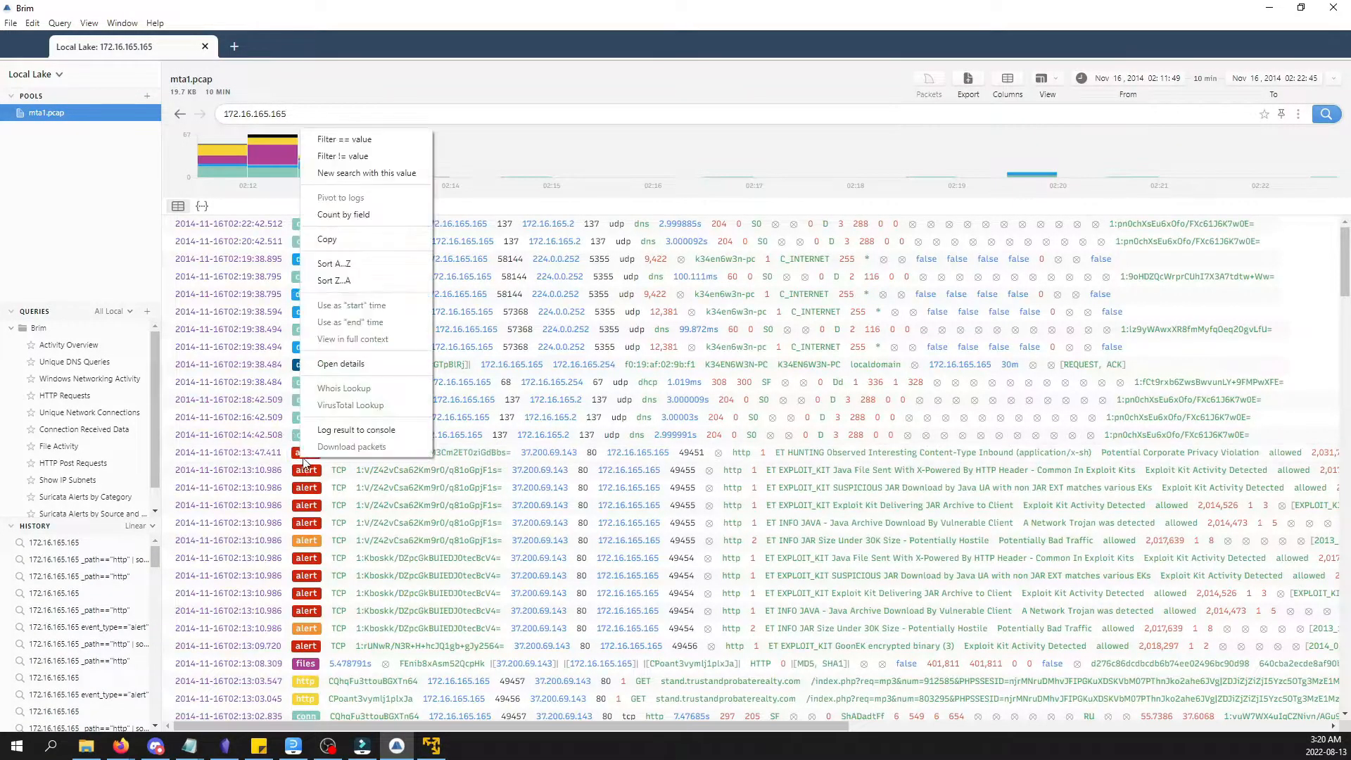
{"action": "left_click", "coordinate": [344, 139]}
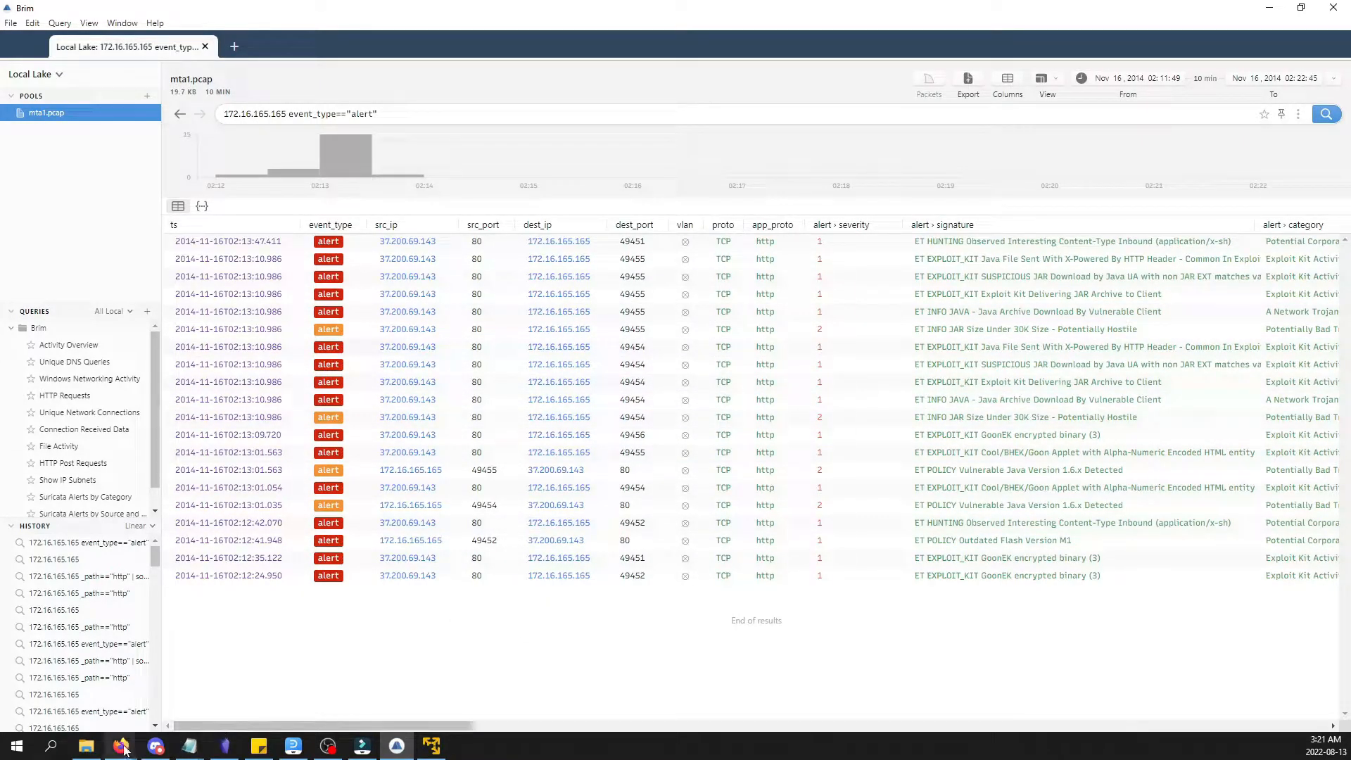
Switch to the CyberDefenders challenge in Firefox and review the answers to questions #6 and #7 on the exploit kit server.
{"action": "mouse_move", "coordinate": [123, 748]}
{"action": "left_click", "coordinate": [187, 696]}
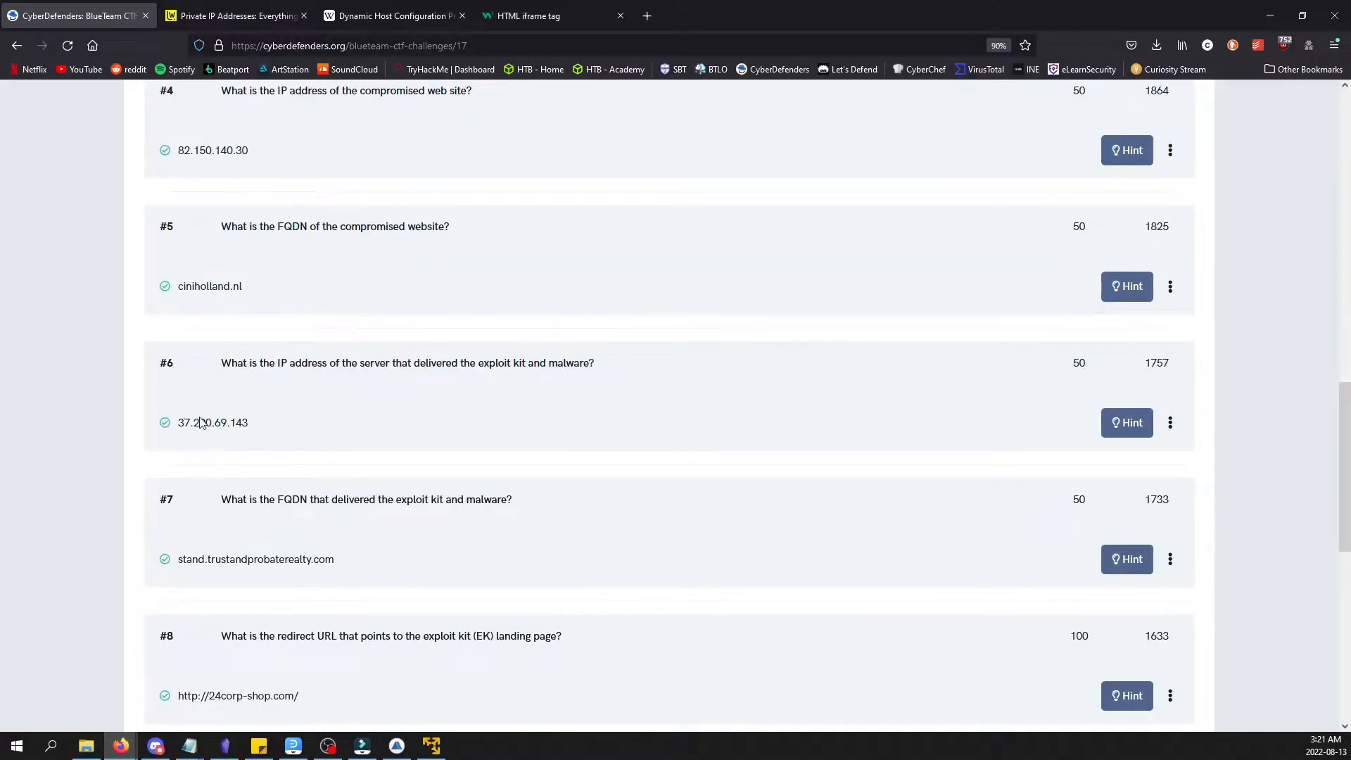
{"action": "left_click_drag", "start_coordinate": [179, 420], "coordinate": [229, 421]}
{"action": "left_click", "coordinate": [225, 421]}
{"action": "left_click_drag", "start_coordinate": [178, 561], "coordinate": [325, 561]}
{"action": "left_click", "coordinate": [258, 561]}
{"action": "left_click", "coordinate": [333, 560]}
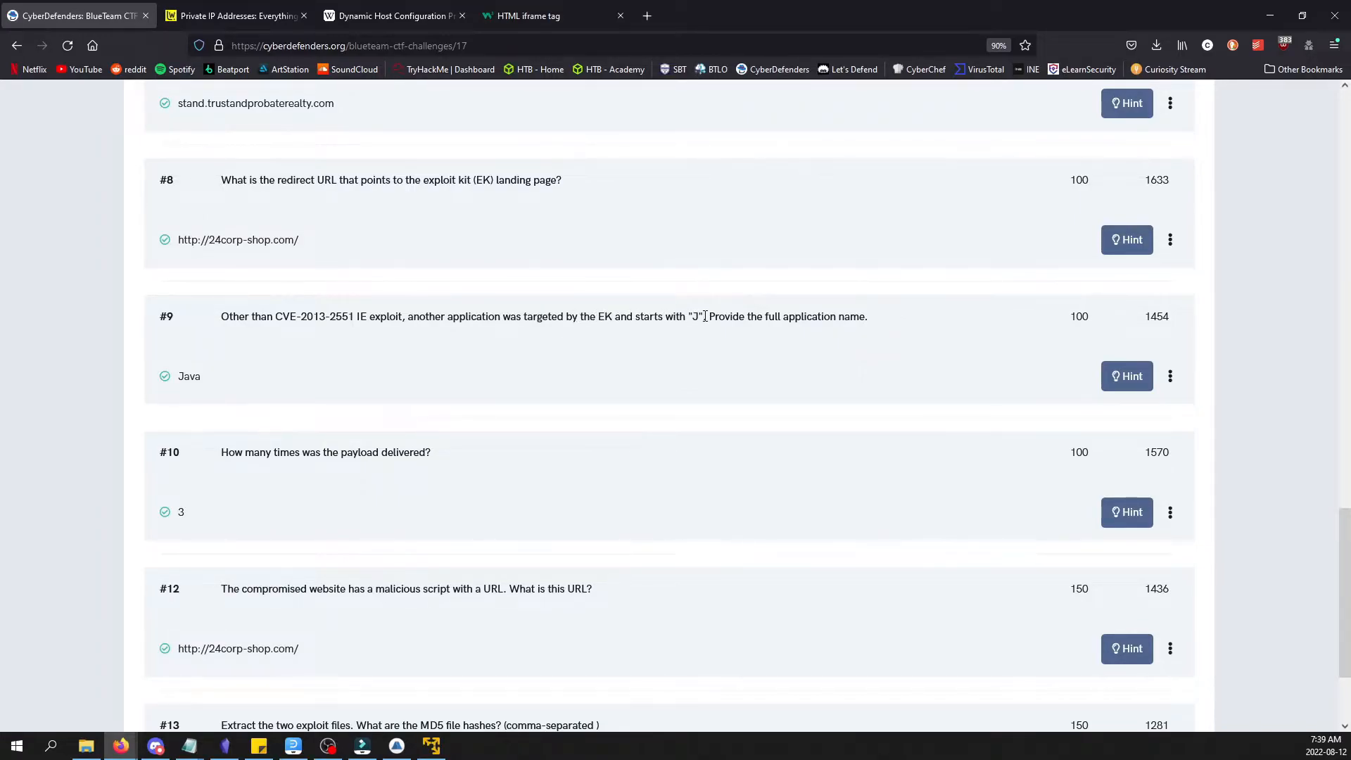
Examine the alert signatures and categories in Brim for the targeted application, then return to question #9 in Firefox.
{"action": "left_click", "coordinate": [397, 746]}
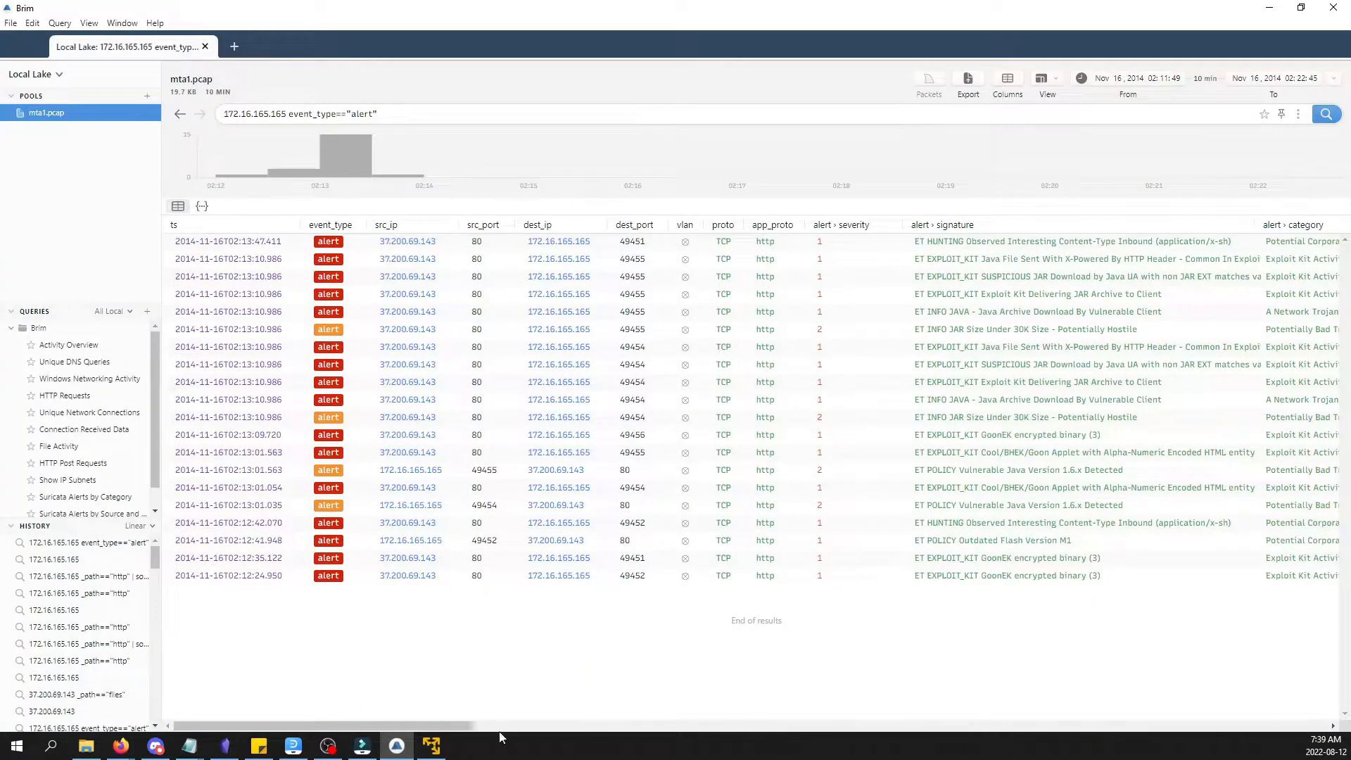
{"action": "left_click_drag", "start_coordinate": [458, 723], "coordinate": [506, 724]}
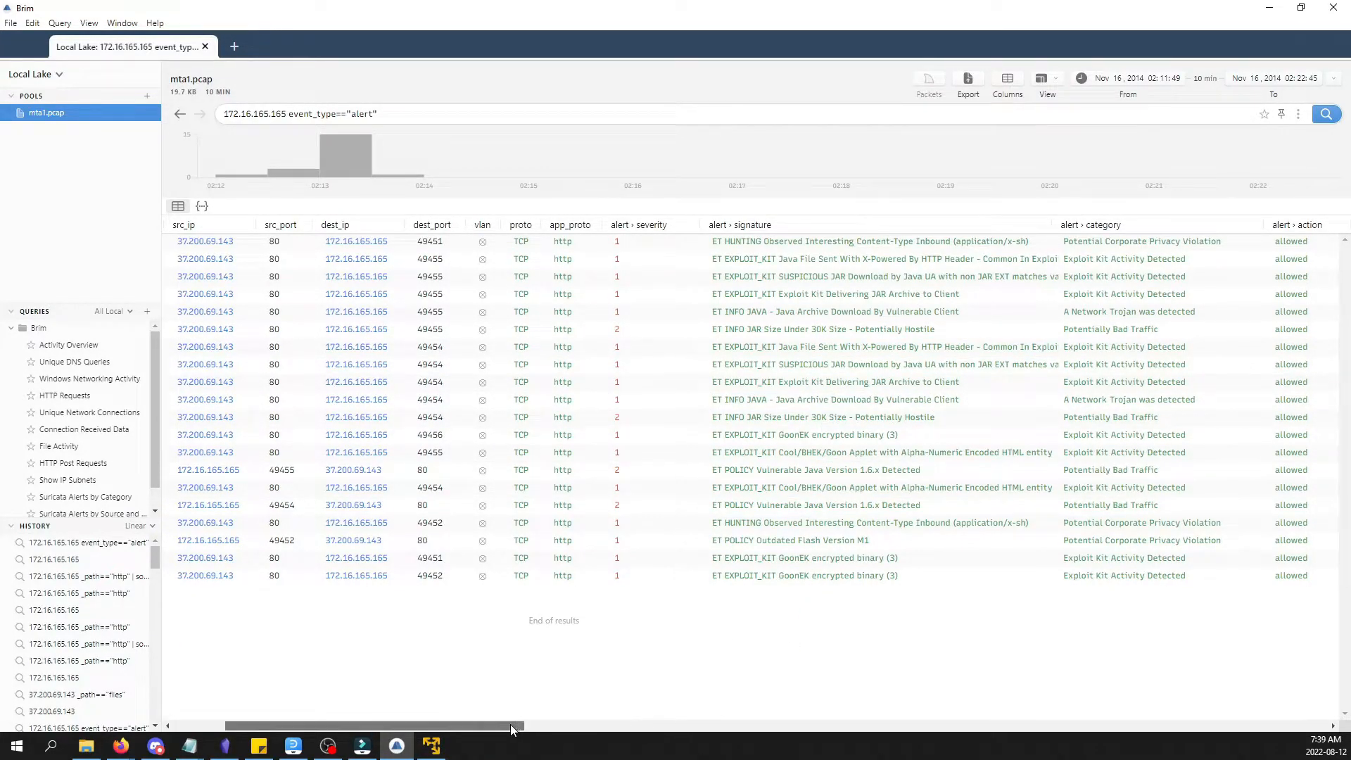
{"action": "left_click_drag", "start_coordinate": [511, 724], "coordinate": [477, 700]}
{"action": "left_click", "coordinate": [1269, 8]}
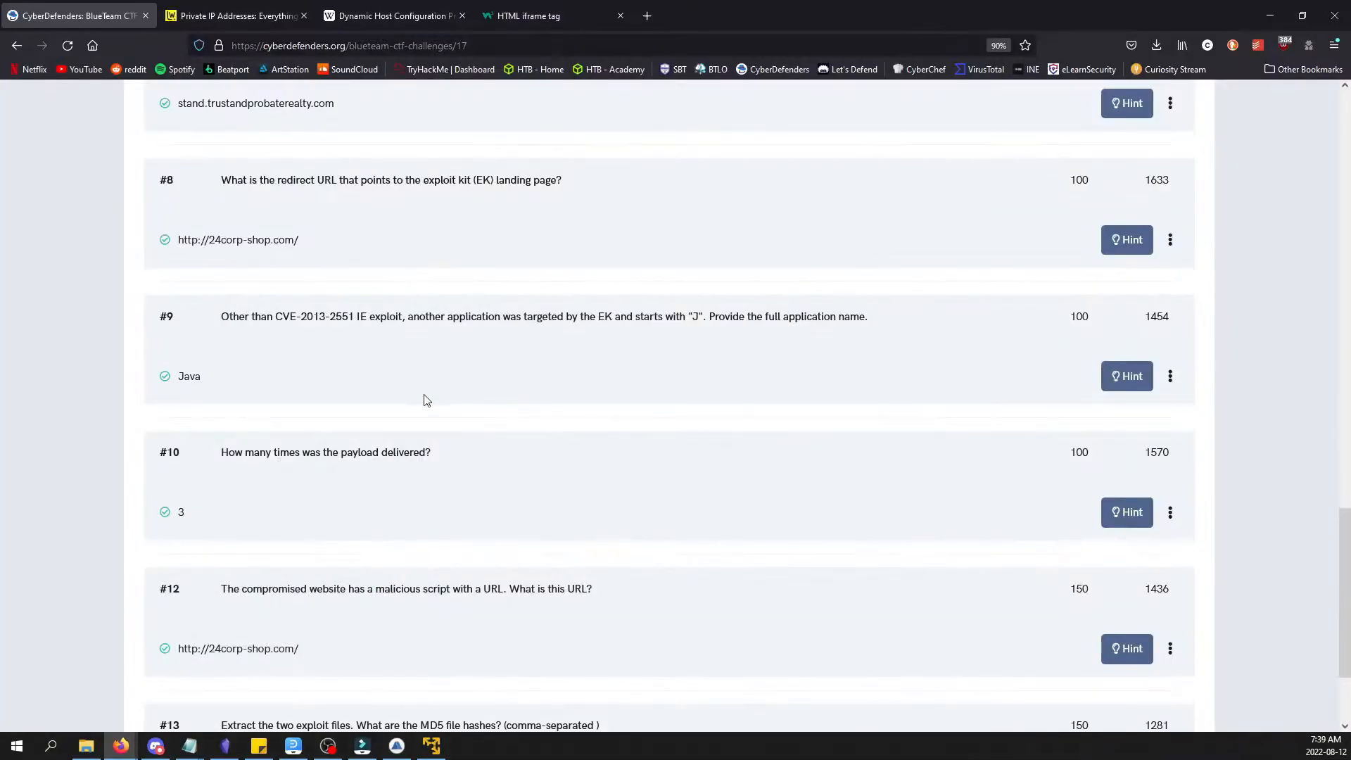
{"action": "left_click_drag", "start_coordinate": [220, 382], "coordinate": [167, 372]}
{"action": "left_click", "coordinate": [191, 374]}
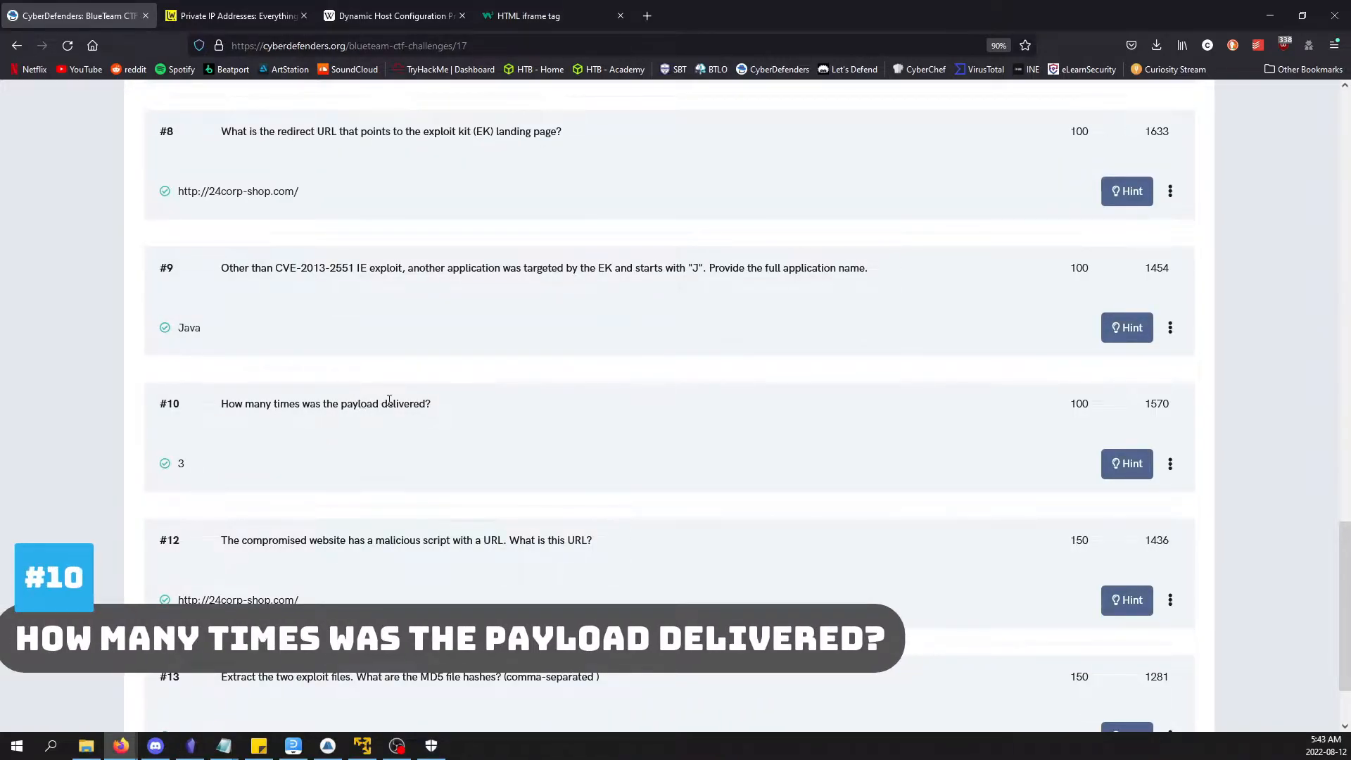
Switch to Wireshark in the Kali virtual machine and apply the display filter ip.addr==172.16.165.165.
{"action": "left_click", "coordinate": [361, 745]}
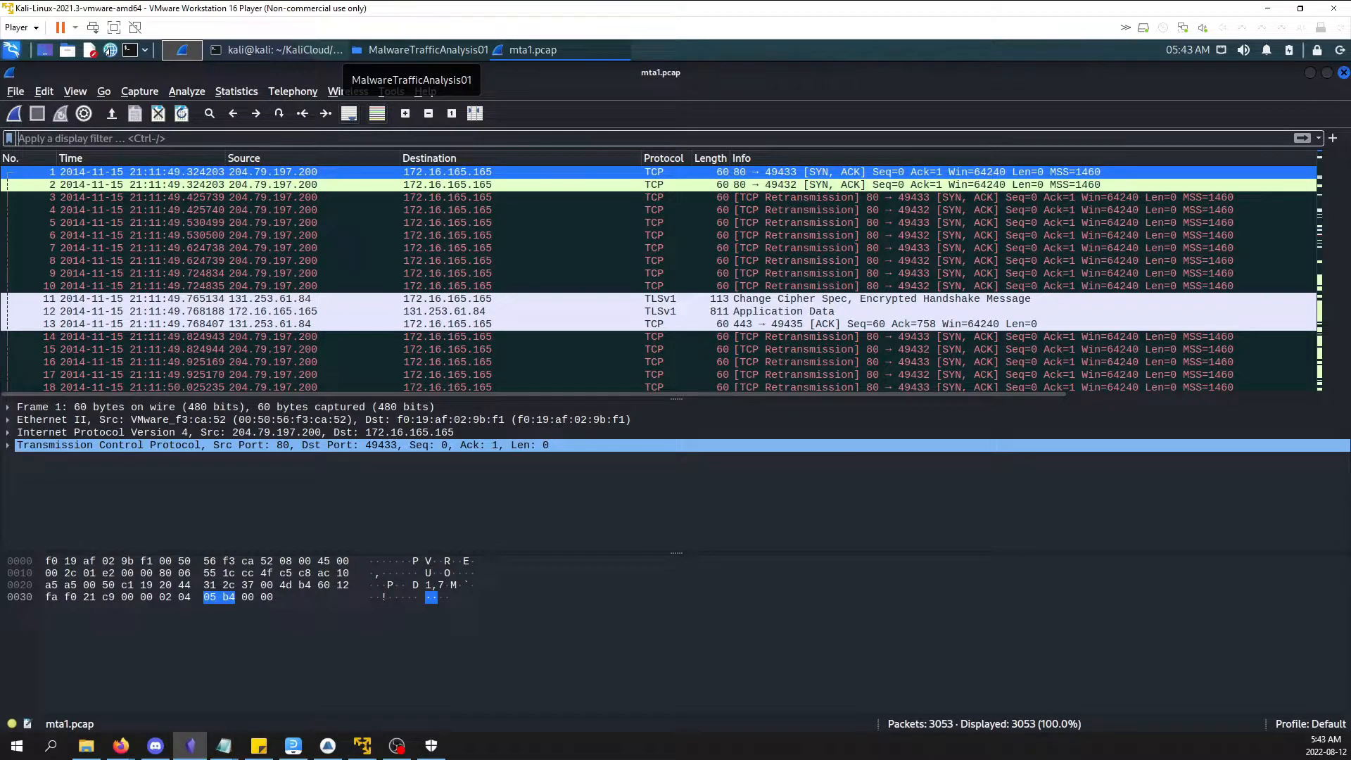
{"action": "left_click", "coordinate": [380, 138]}
{"action": "type", "text": "ip.src==172.16.165.165"}
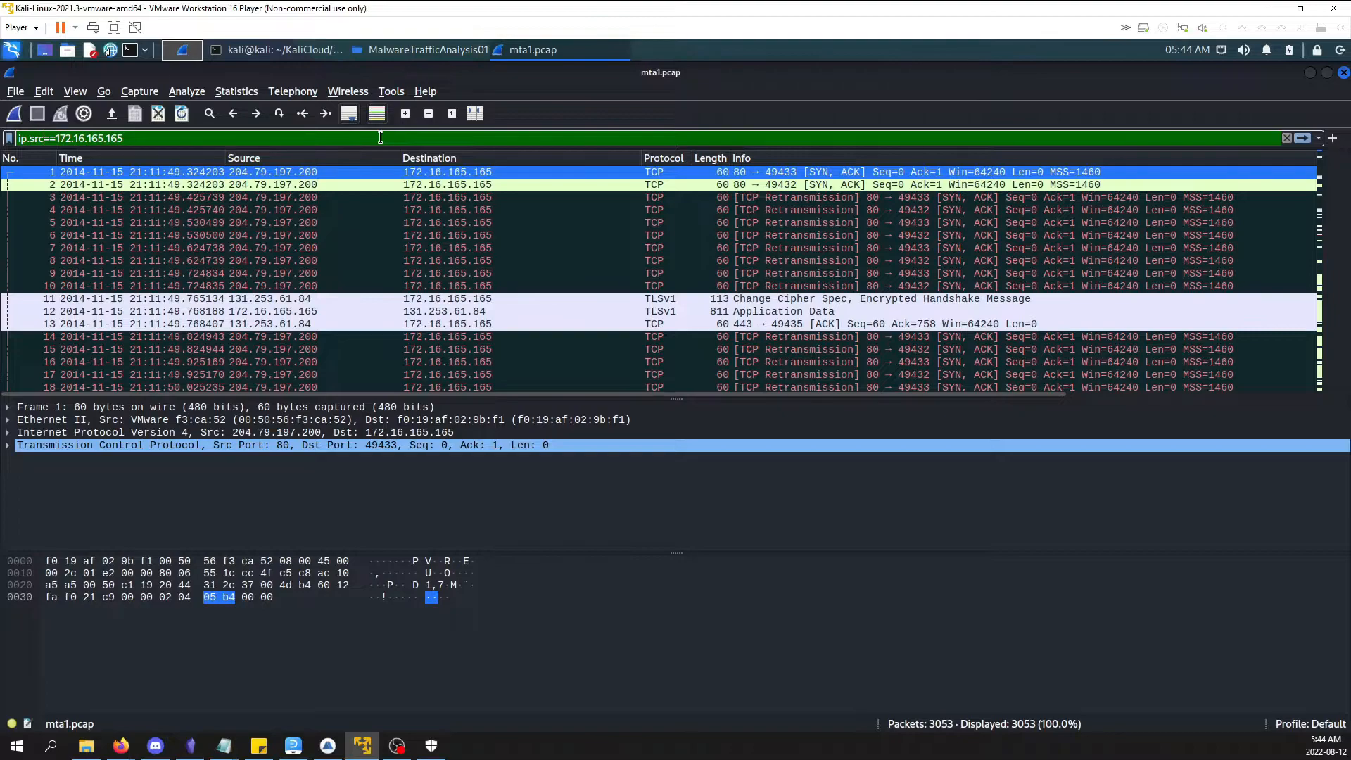
{"action": "key", "text": "BackSpace"}
{"action": "key", "text": "BackSpace"}
{"action": "key", "text": "BackSpace"}
{"action": "type", "text": "addr"}
{"action": "key", "text": "Return"}
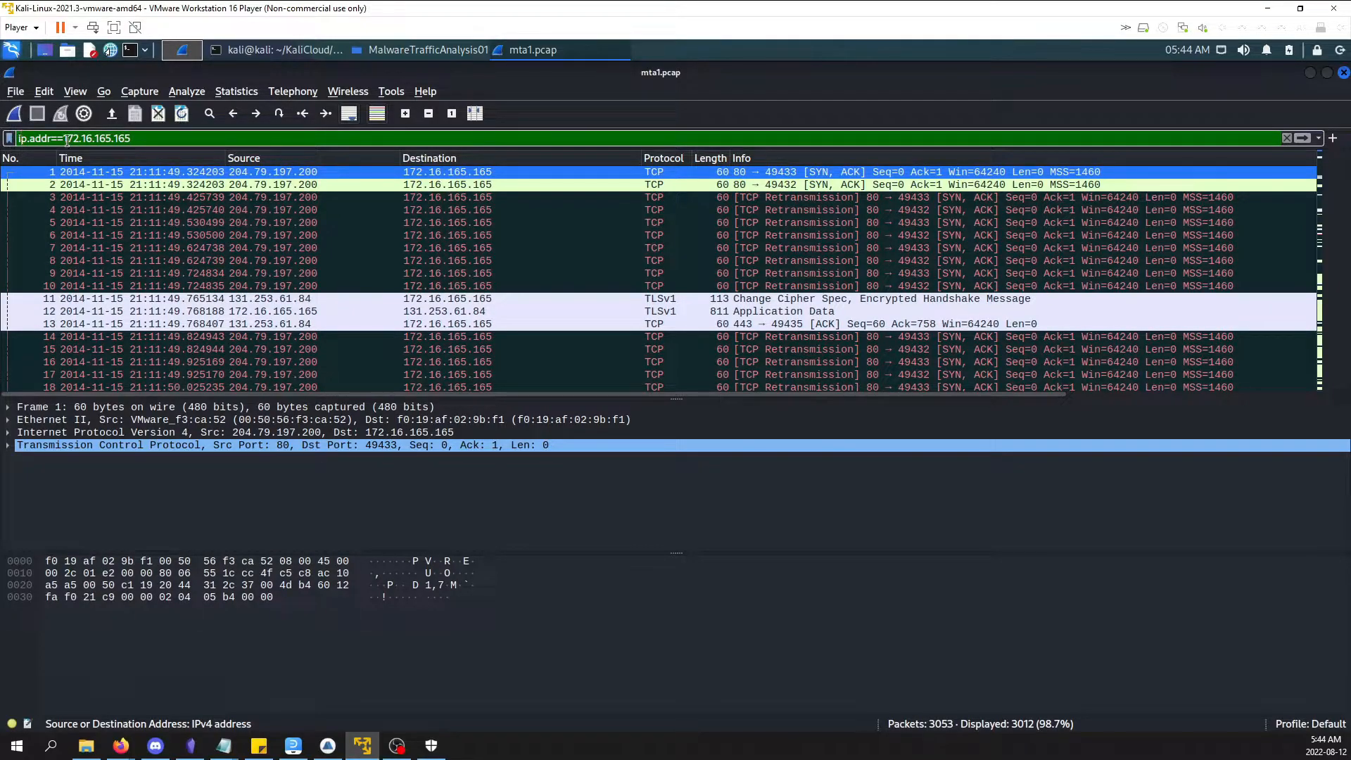
Narrow the display filter to http && ip.addr==172.16.165.165 and apply it.
{"action": "type", "text": "http"}
{"action": "key", "text": "BackSpace"}
{"action": "key", "text": "BackSpace"}
{"action": "key", "text": "BackSpace"}
{"action": "key", "text": "BackSpace"}
{"action": "key", "text": "Home"}
{"action": "type", "text": "http &&"}
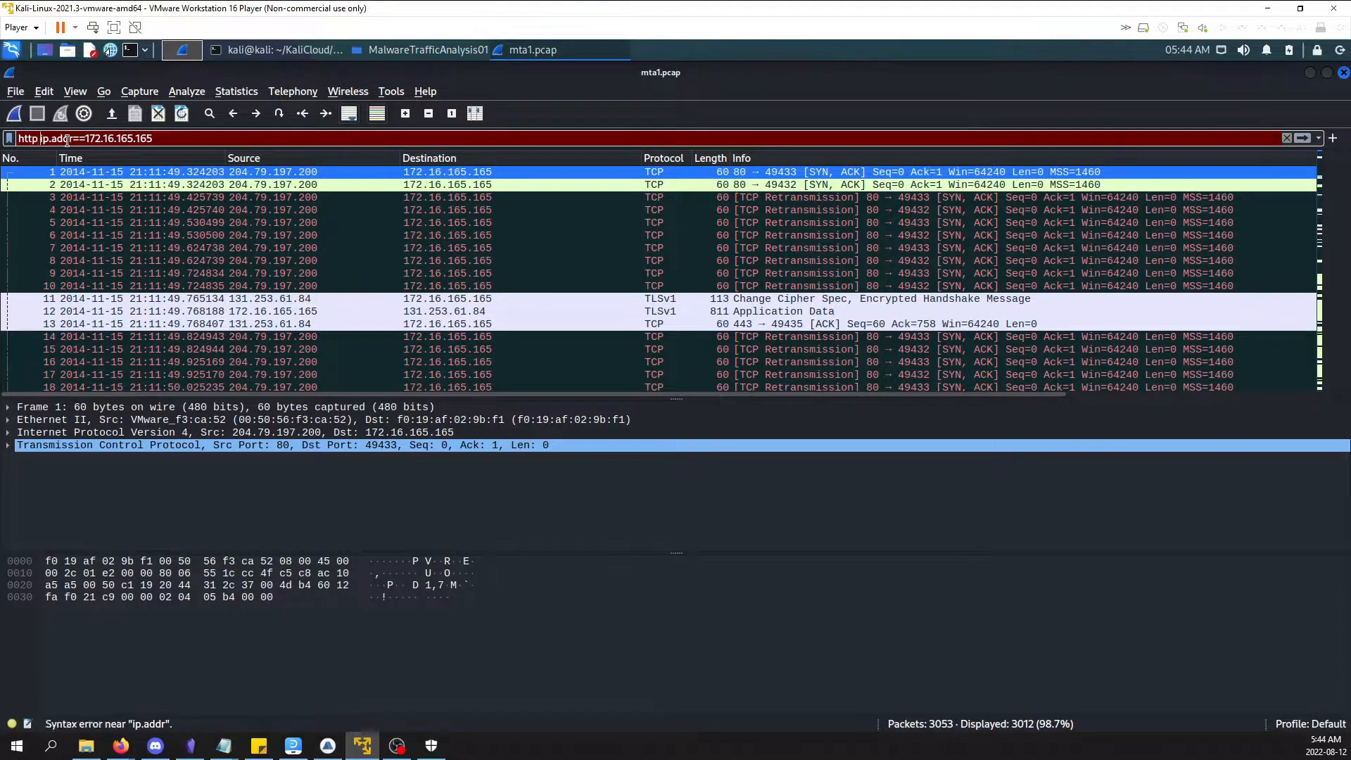
{"action": "key", "text": "Return"}
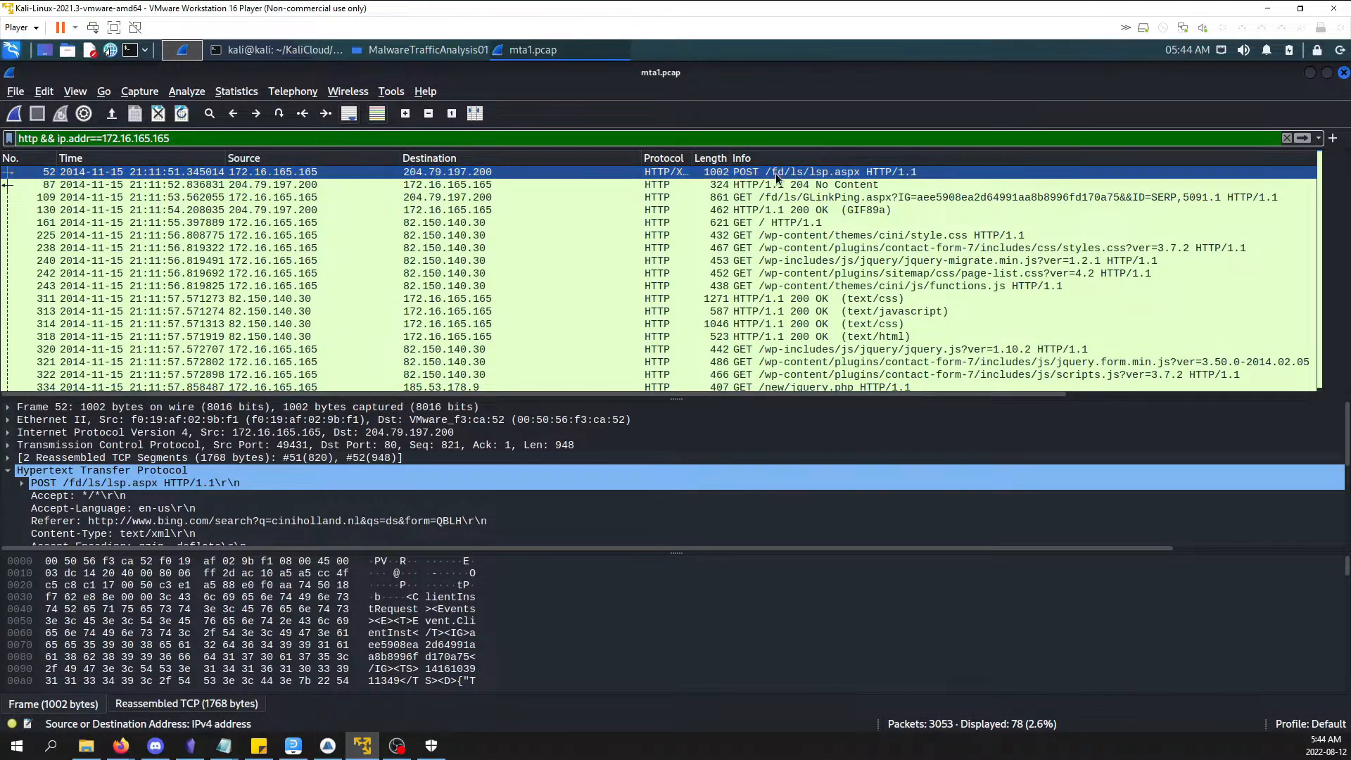
Search the packet details for the string "download" and step through the matching packets.
{"action": "key", "text": "ctrl+f"}
{"action": "type", "text": "download"}
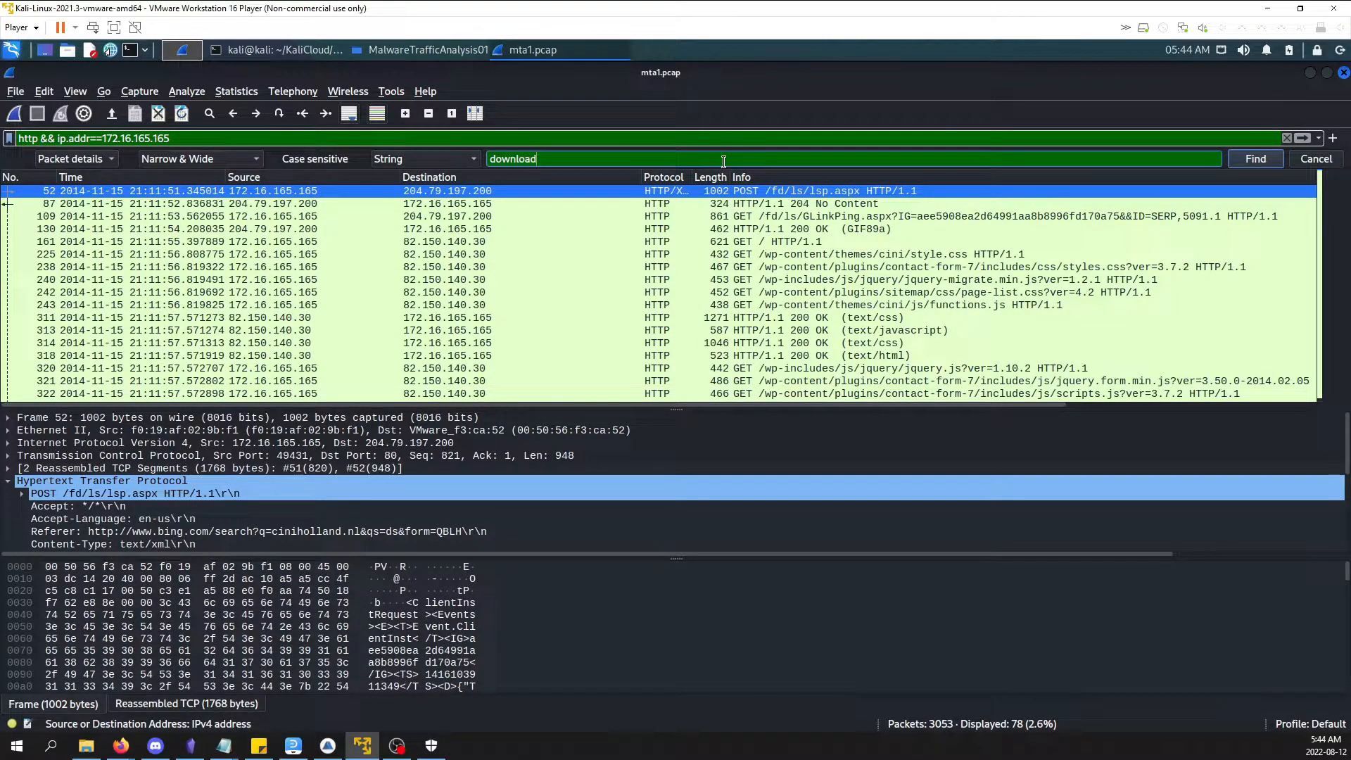
{"action": "key", "text": "Return"}
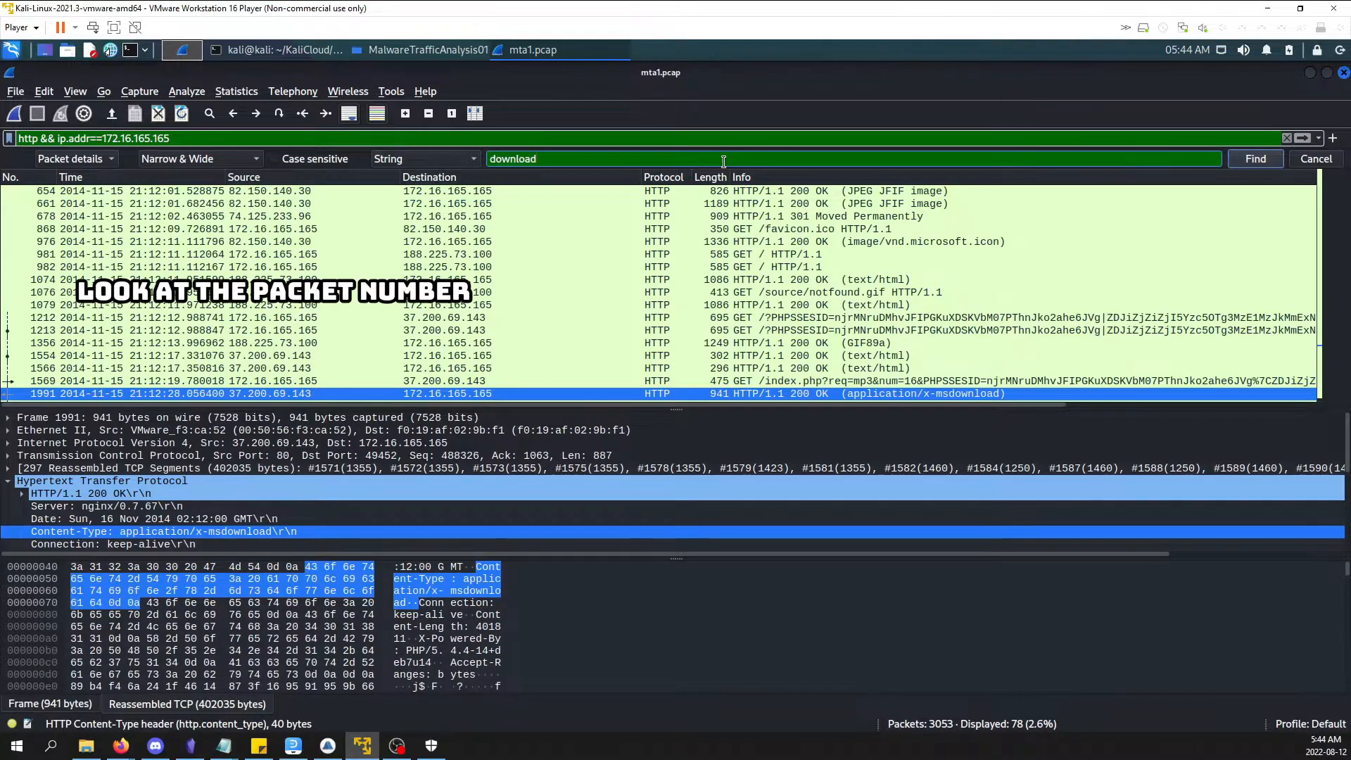
{"action": "key", "text": "Return"}
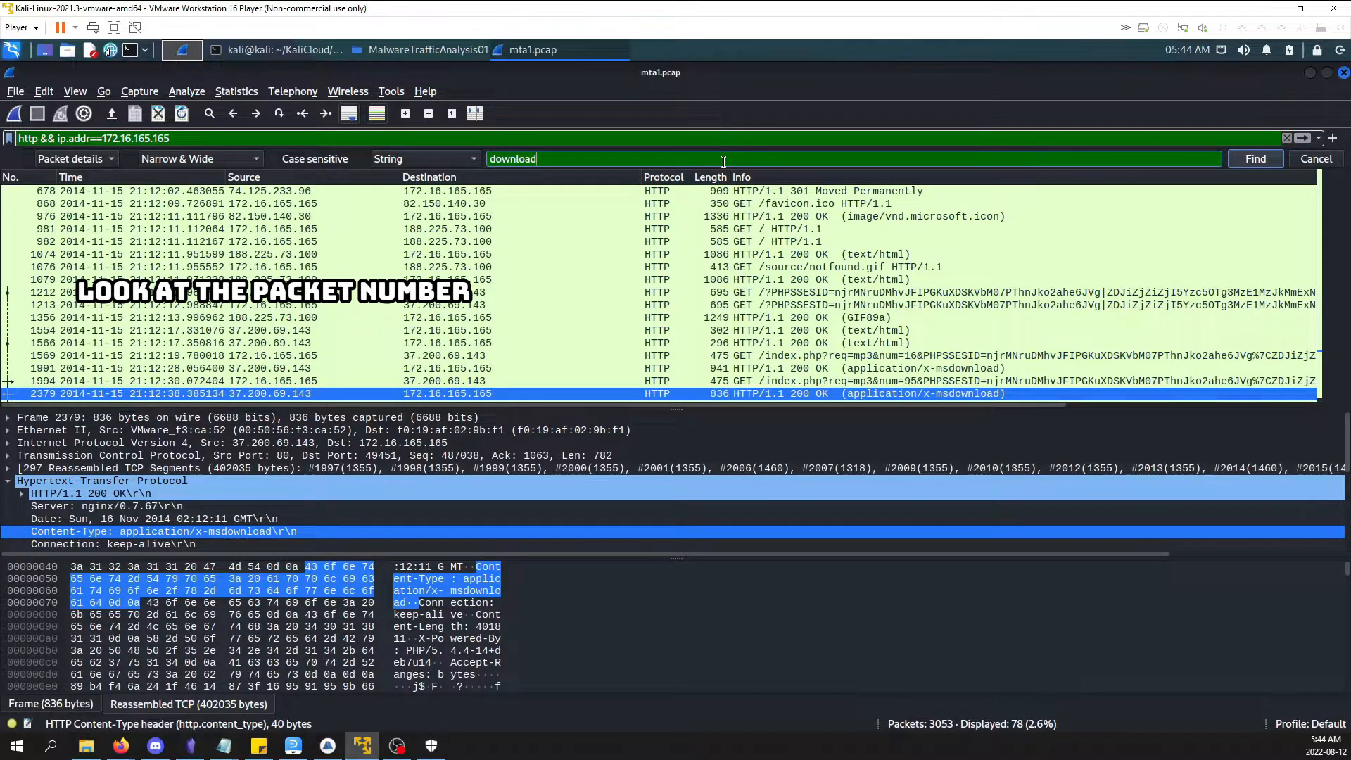
{"action": "key", "text": "Return"}
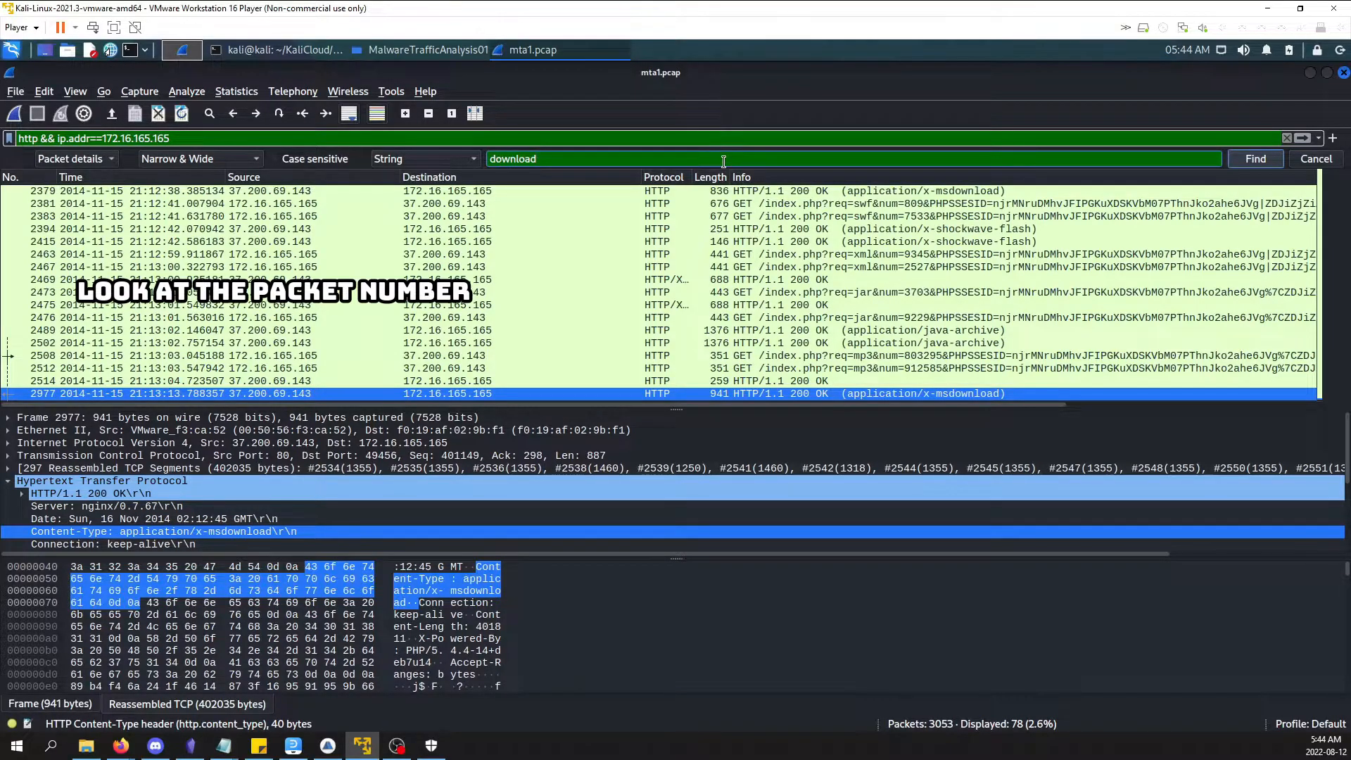
Find the next "download" match and list the capture's exportable HTTP objects sorted by content type.
{"action": "key", "text": "Return"}
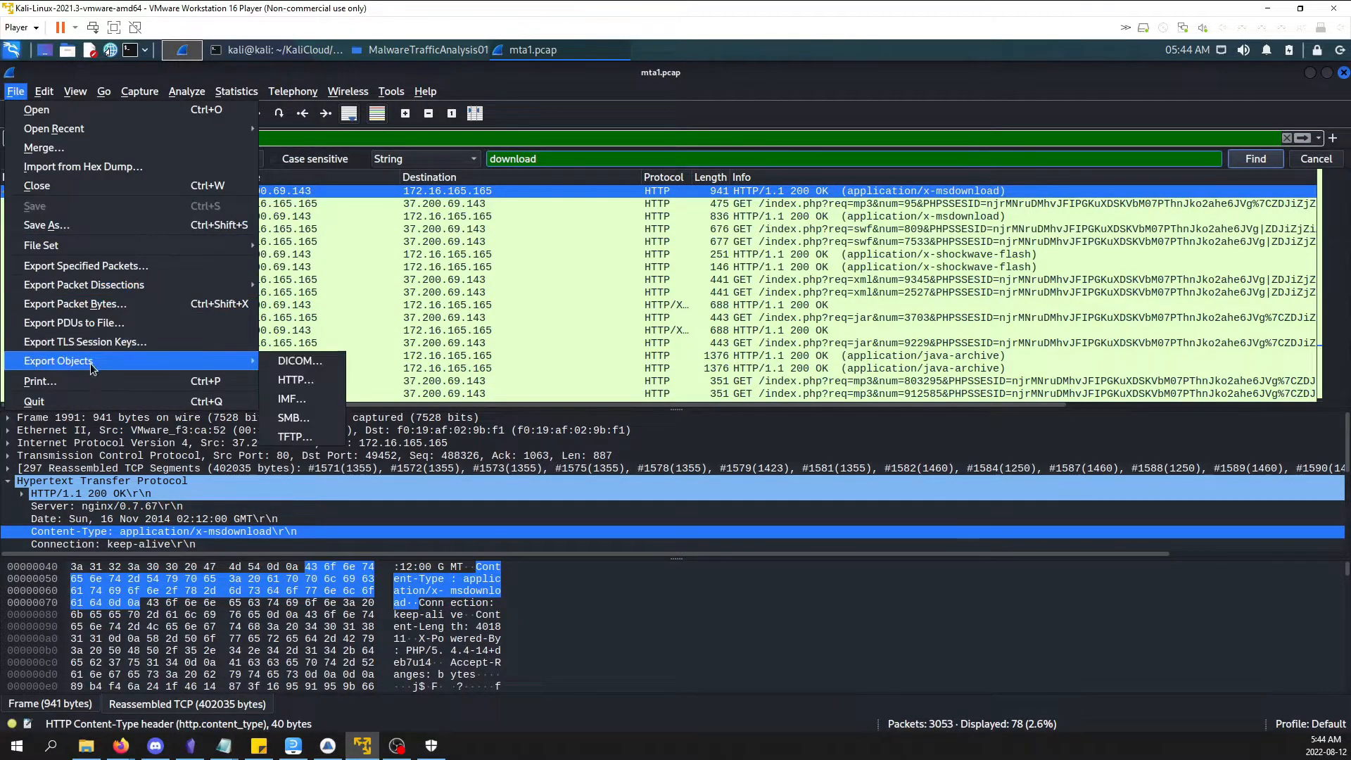
{"action": "left_click", "coordinate": [307, 385]}
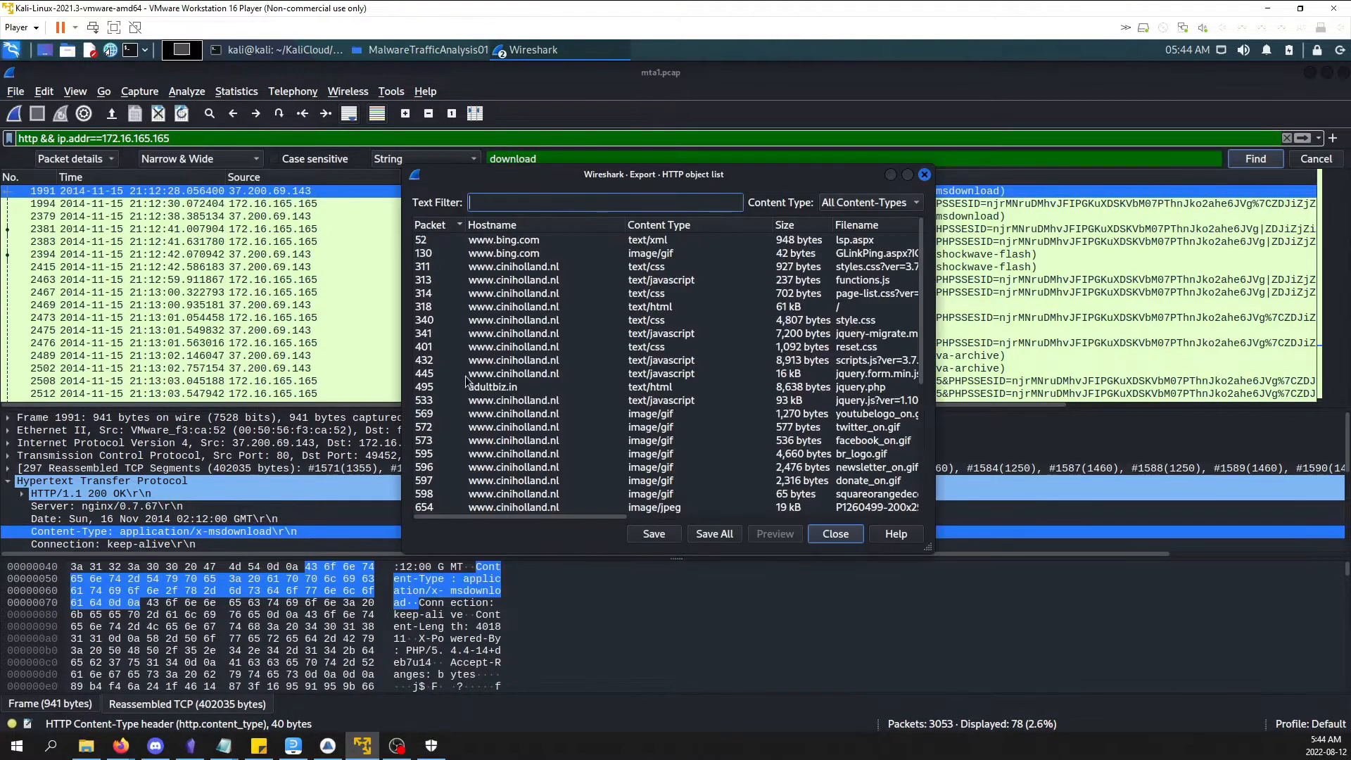
{"action": "left_click", "coordinate": [686, 225]}
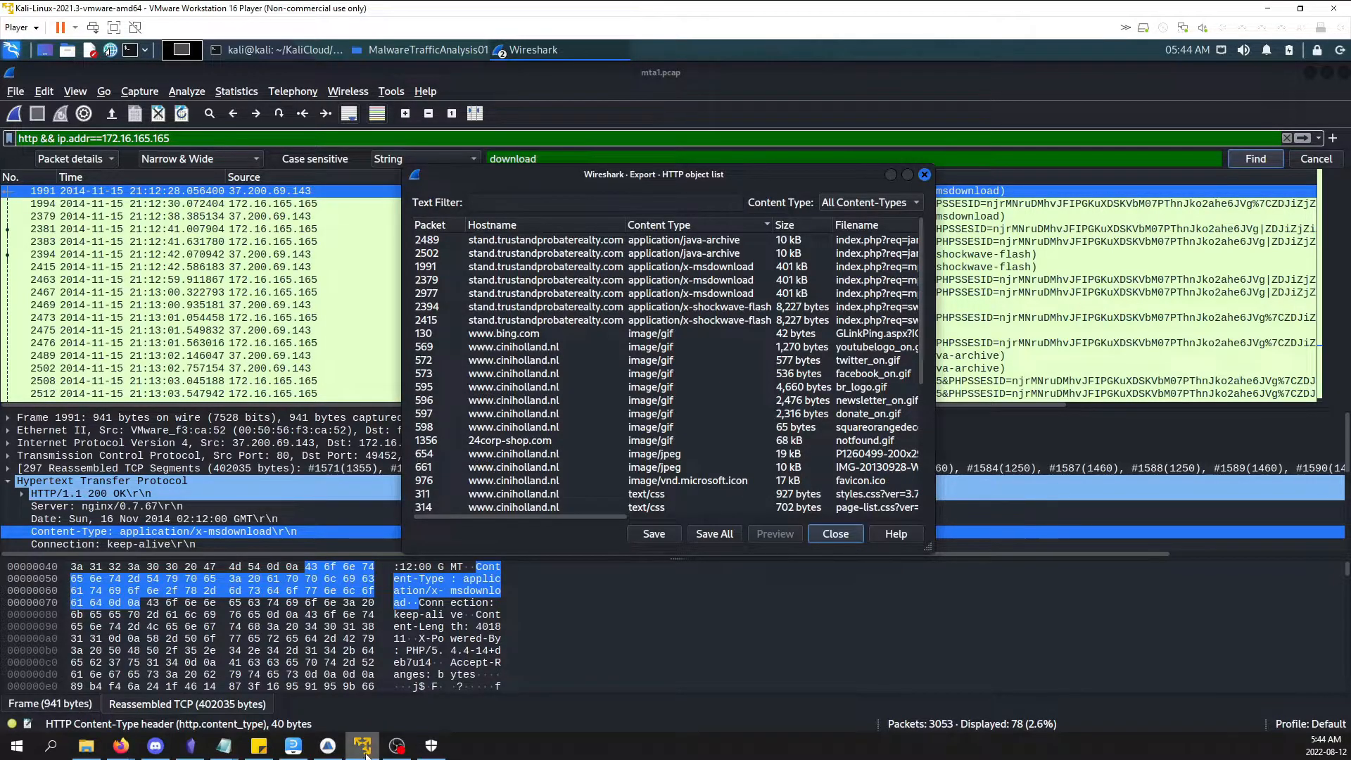
Switch to the challenge page in Firefox and review the answer to question #10 and the text of question #12.
{"action": "mouse_move", "coordinate": [123, 744]}
{"action": "left_click", "coordinate": [161, 711]}
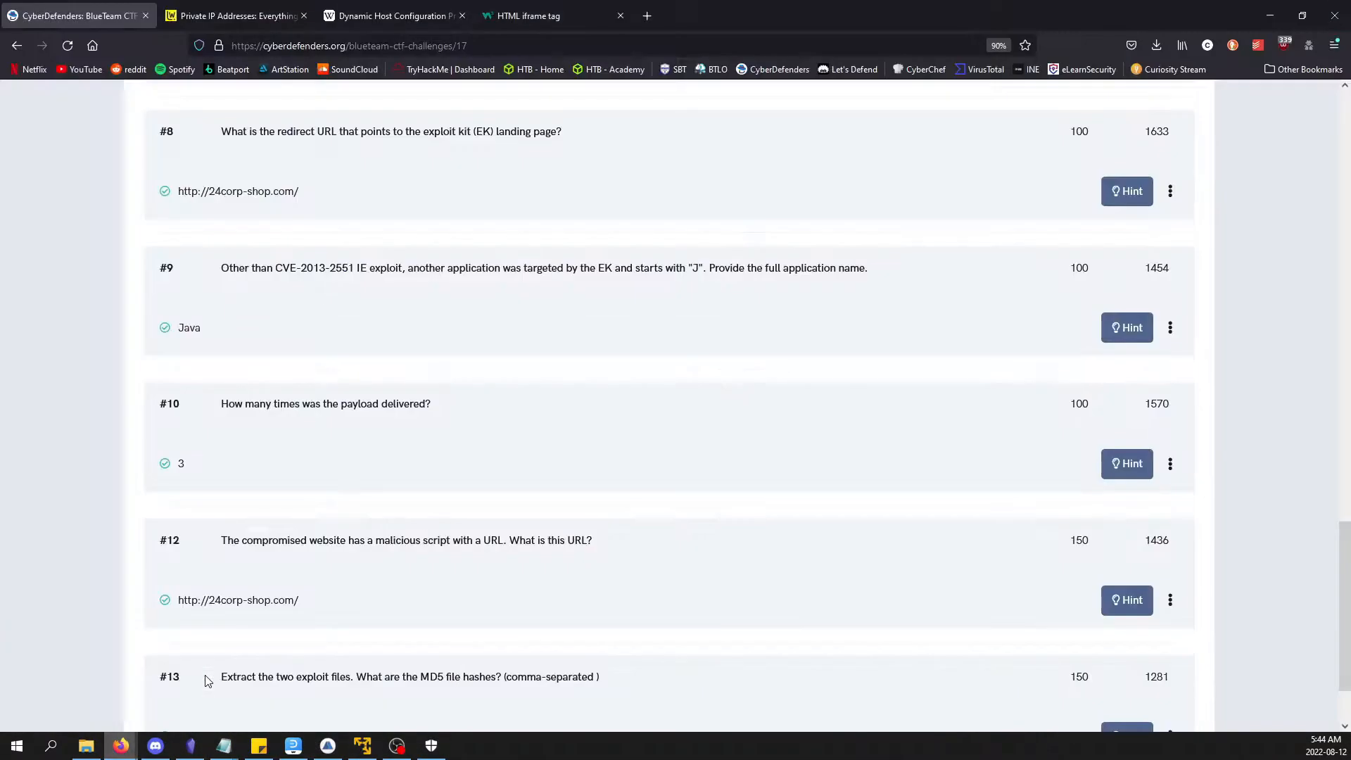
{"action": "left_click_drag", "start_coordinate": [201, 466], "coordinate": [174, 470]}
{"action": "left_click", "coordinate": [268, 453]}
{"action": "scroll", "coordinate": [353, 471], "scroll_direction": "down", "scroll_amount": 1}
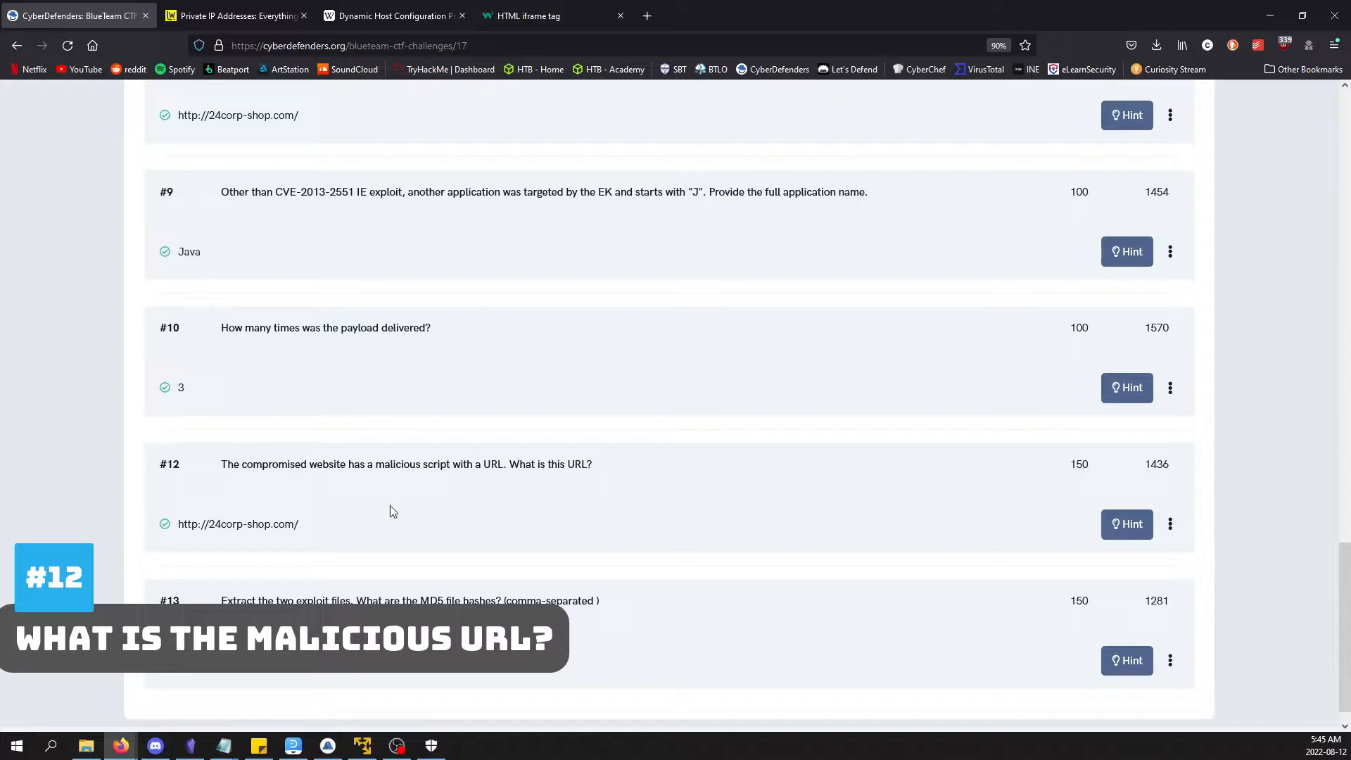
Return to Wireshark, close the HTTP object list and clear the packet search string.
{"action": "left_click", "coordinate": [362, 745]}
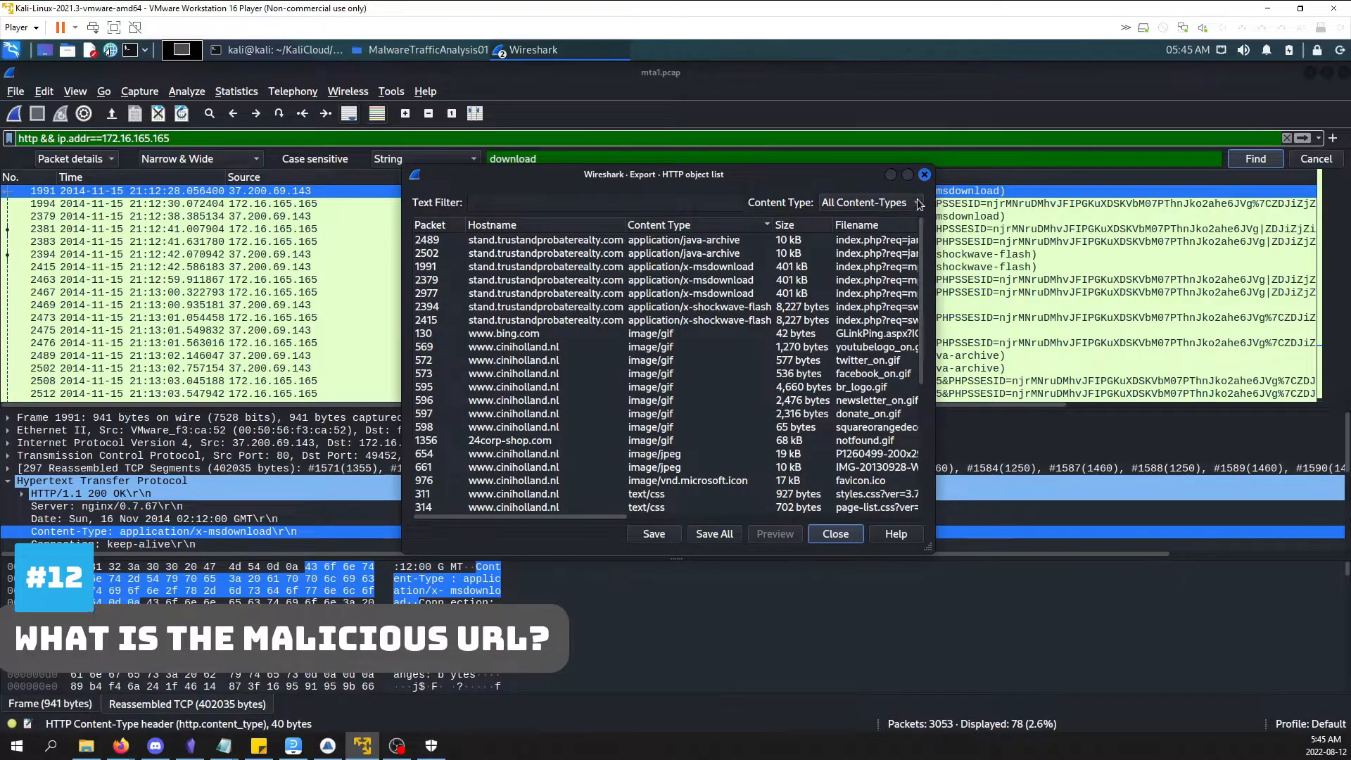
{"action": "left_click", "coordinate": [925, 175]}
{"action": "double_click", "coordinate": [680, 159]}
{"action": "key", "text": "BackSpace"}
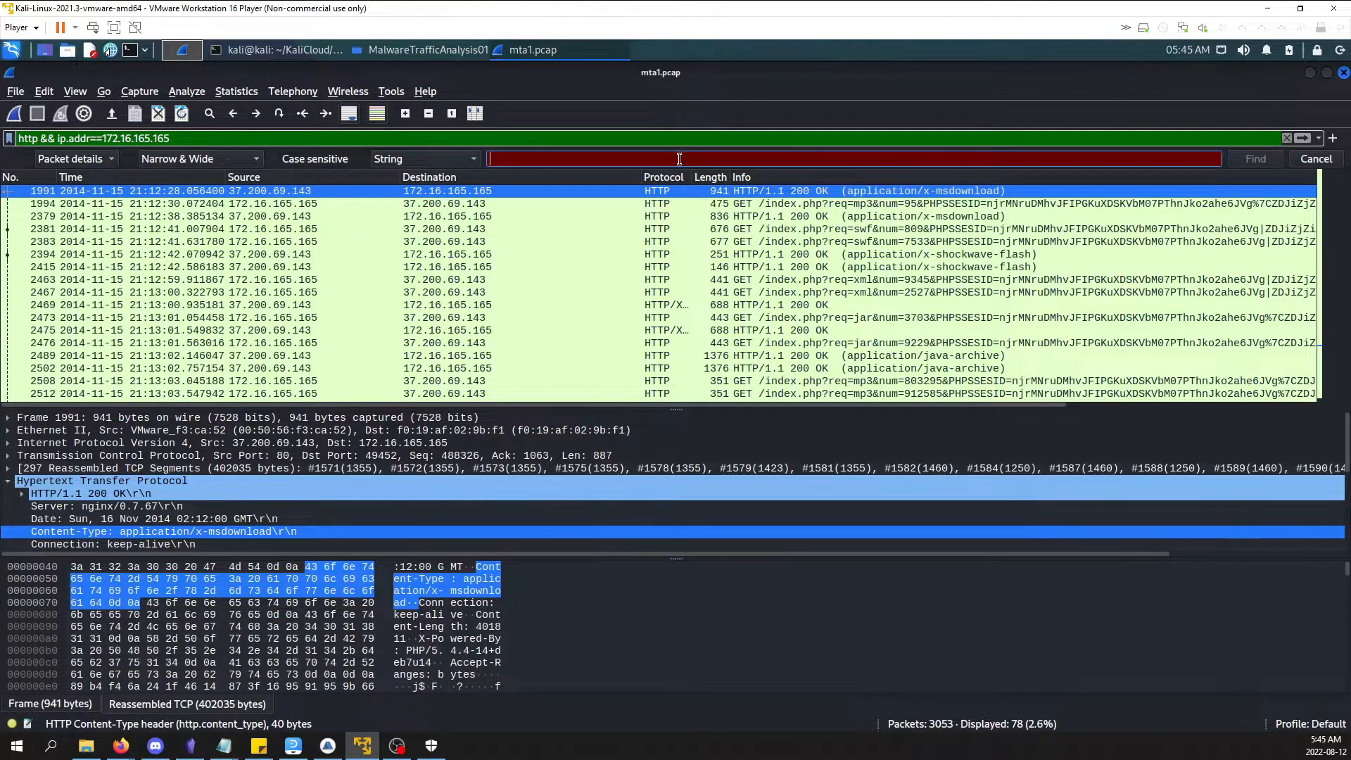
Change the display filter to http && ip.src==172.16.165.165 and apply it.
{"action": "left_click", "coordinate": [292, 136]}
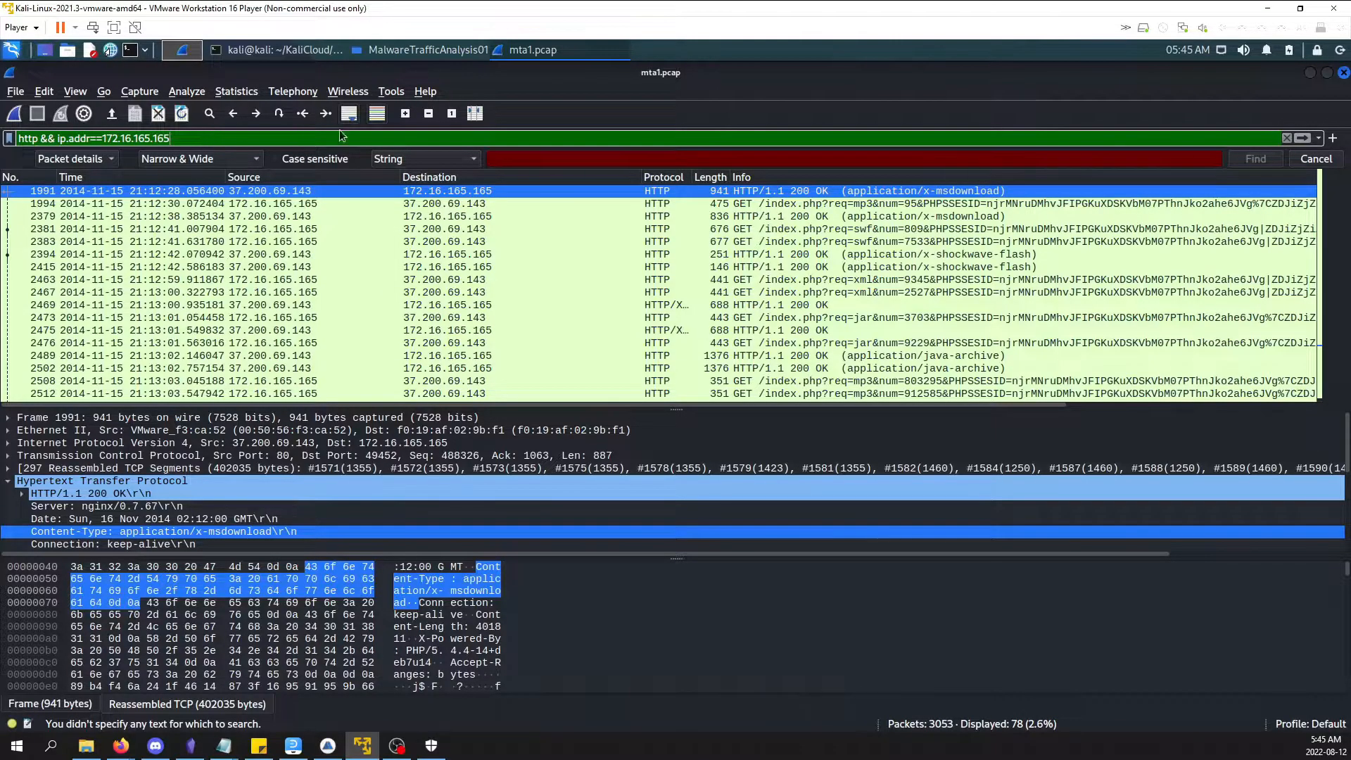
{"action": "scroll", "coordinate": [702, 270], "scroll_direction": "up", "scroll_amount": 4}
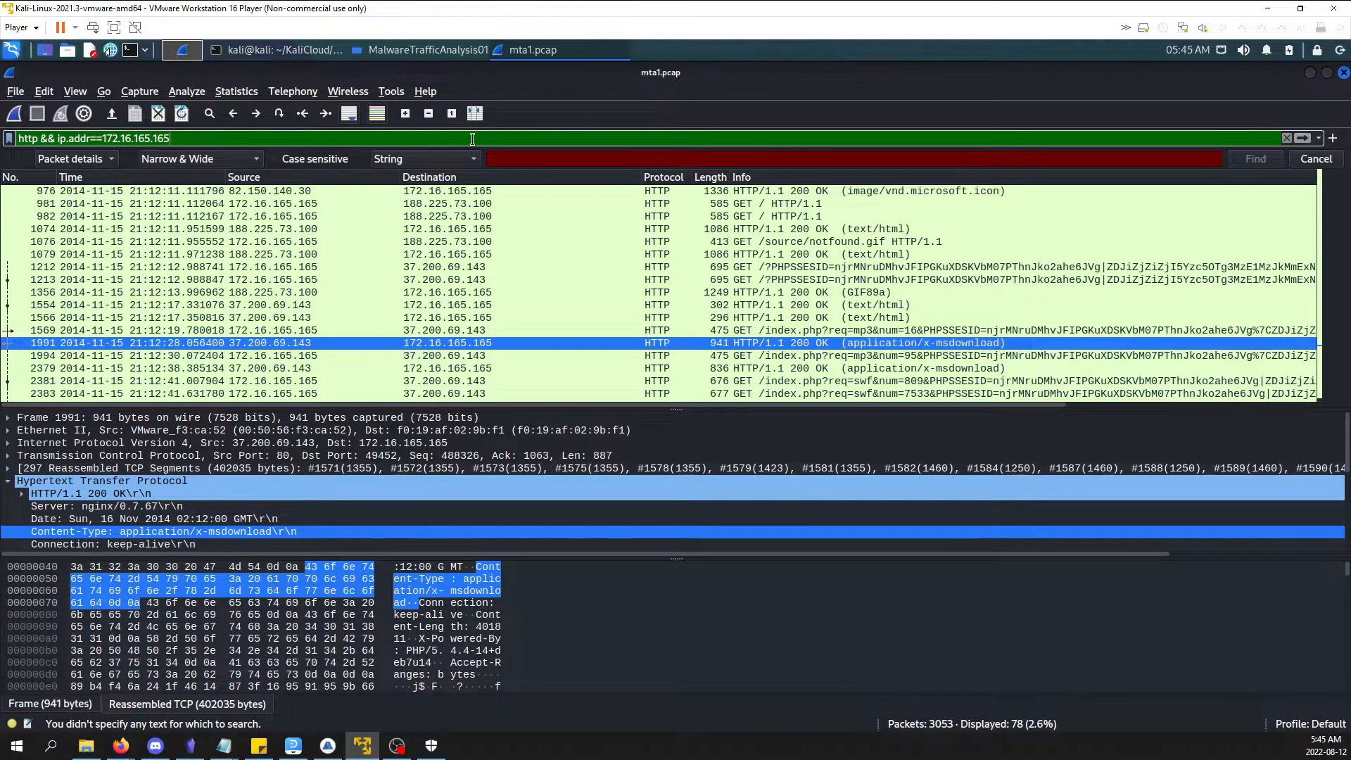
{"action": "key", "text": "Return"}
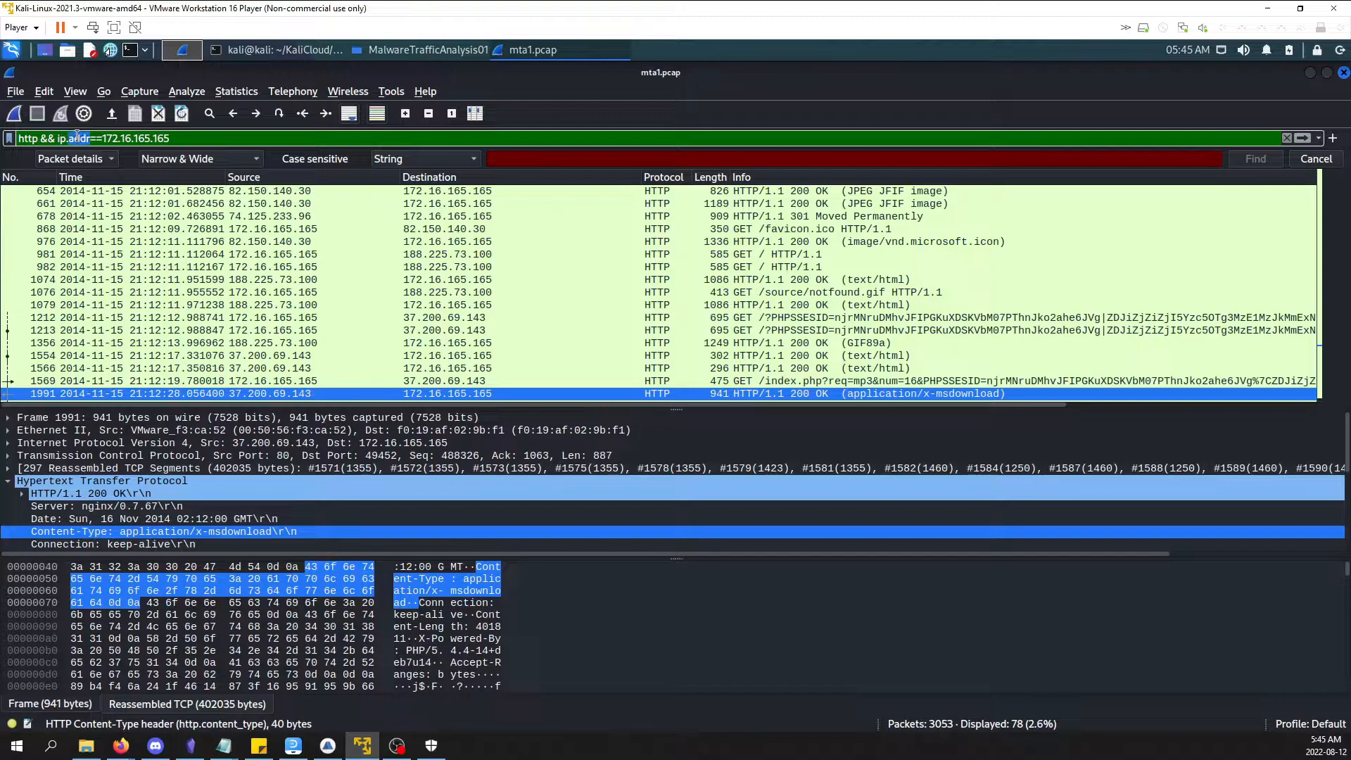
{"action": "type", "text": "src"}
{"action": "key", "text": "Return"}
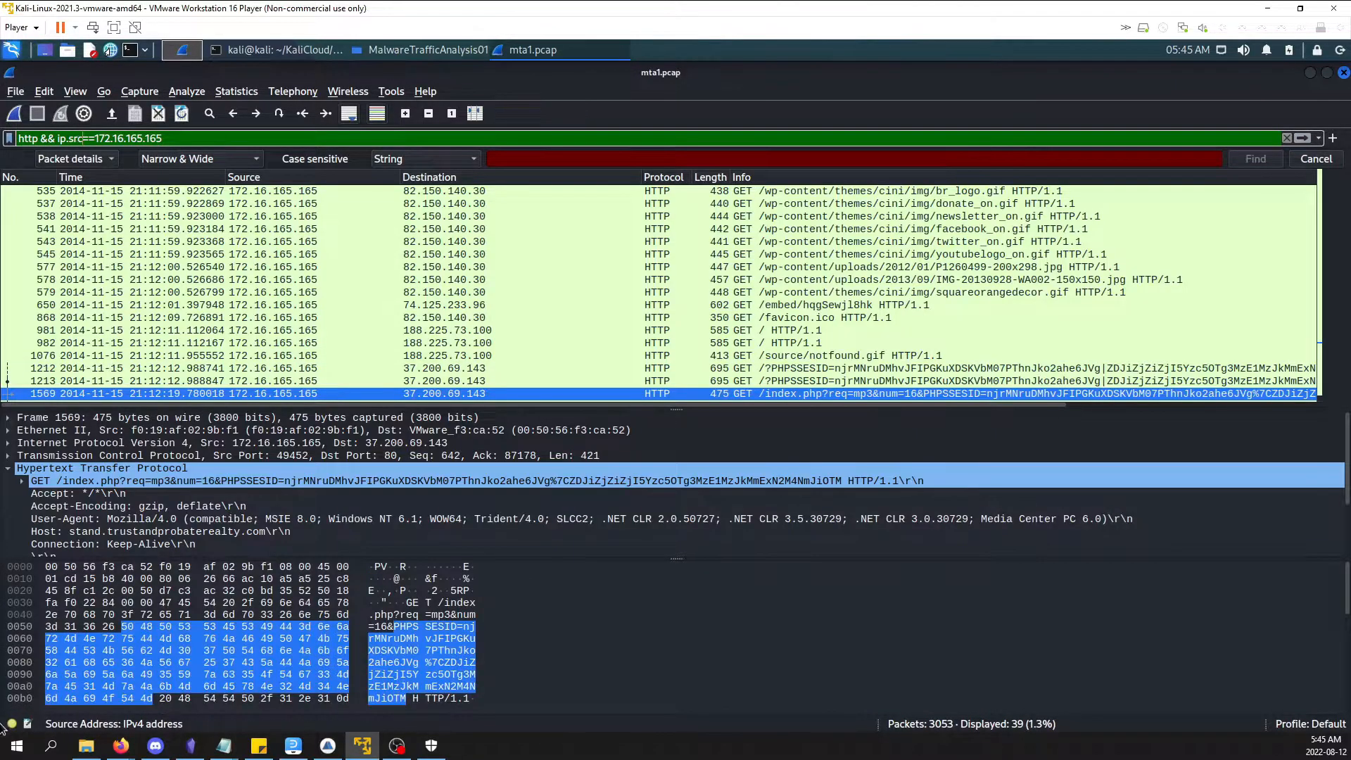
Recheck question #12 on the challenge page in Firefox and return to Wireshark.
{"action": "mouse_move", "coordinate": [129, 749]}
{"action": "left_click", "coordinate": [191, 690]}
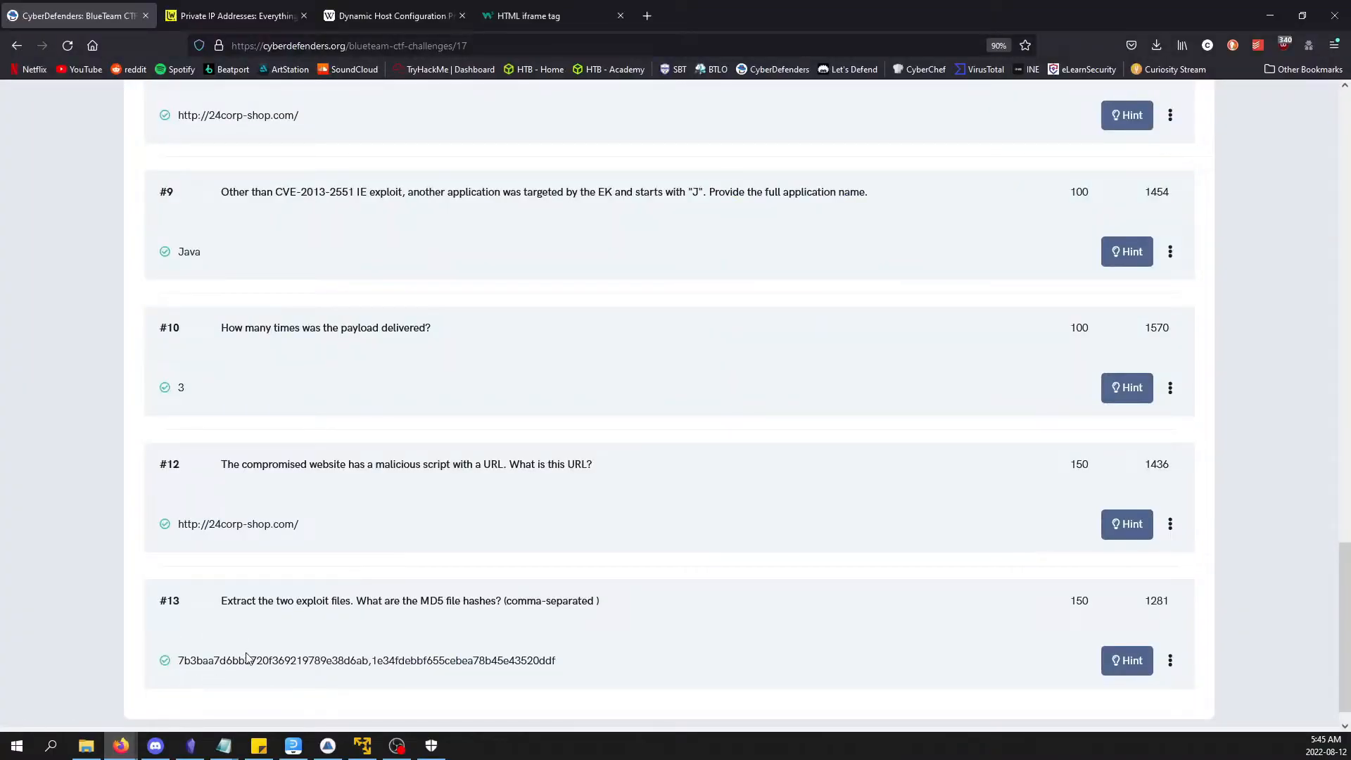
{"action": "left_click", "coordinate": [364, 746]}
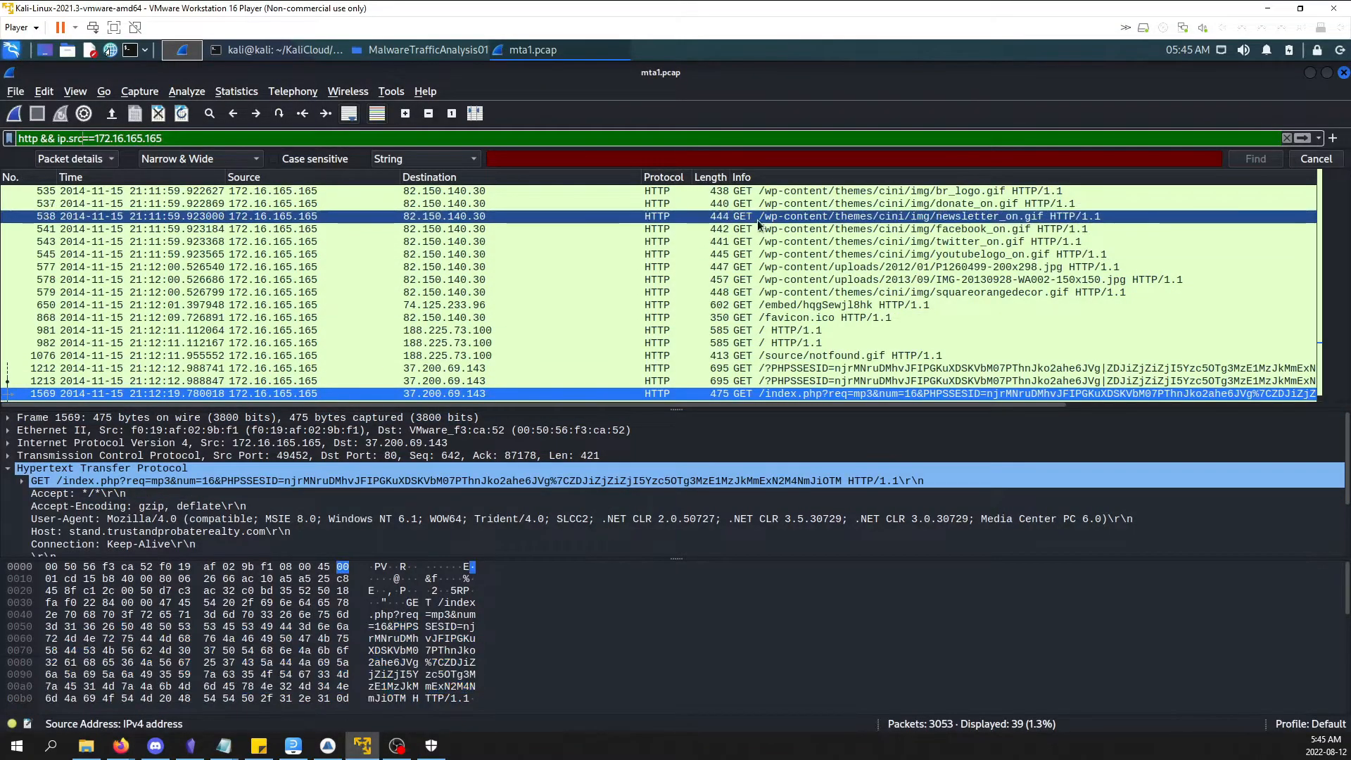
Follow the HTTP stream of packet 161, the GET / request to 82.150.140.30, and examine the page's script that creates an iframe.
{"action": "scroll", "coordinate": [749, 272], "scroll_direction": "up", "scroll_amount": 4}
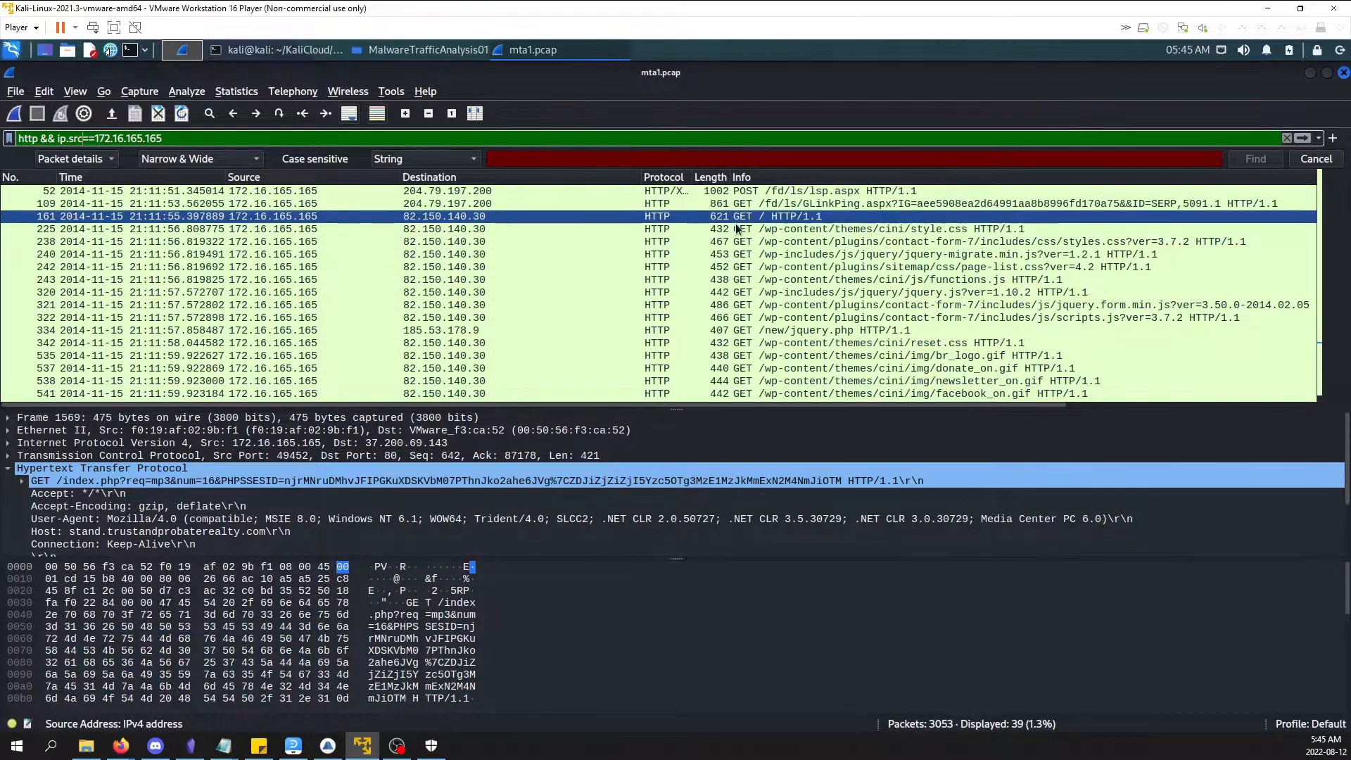
{"action": "right_click", "coordinate": [709, 218]}
{"action": "mouse_move", "coordinate": [746, 441]}
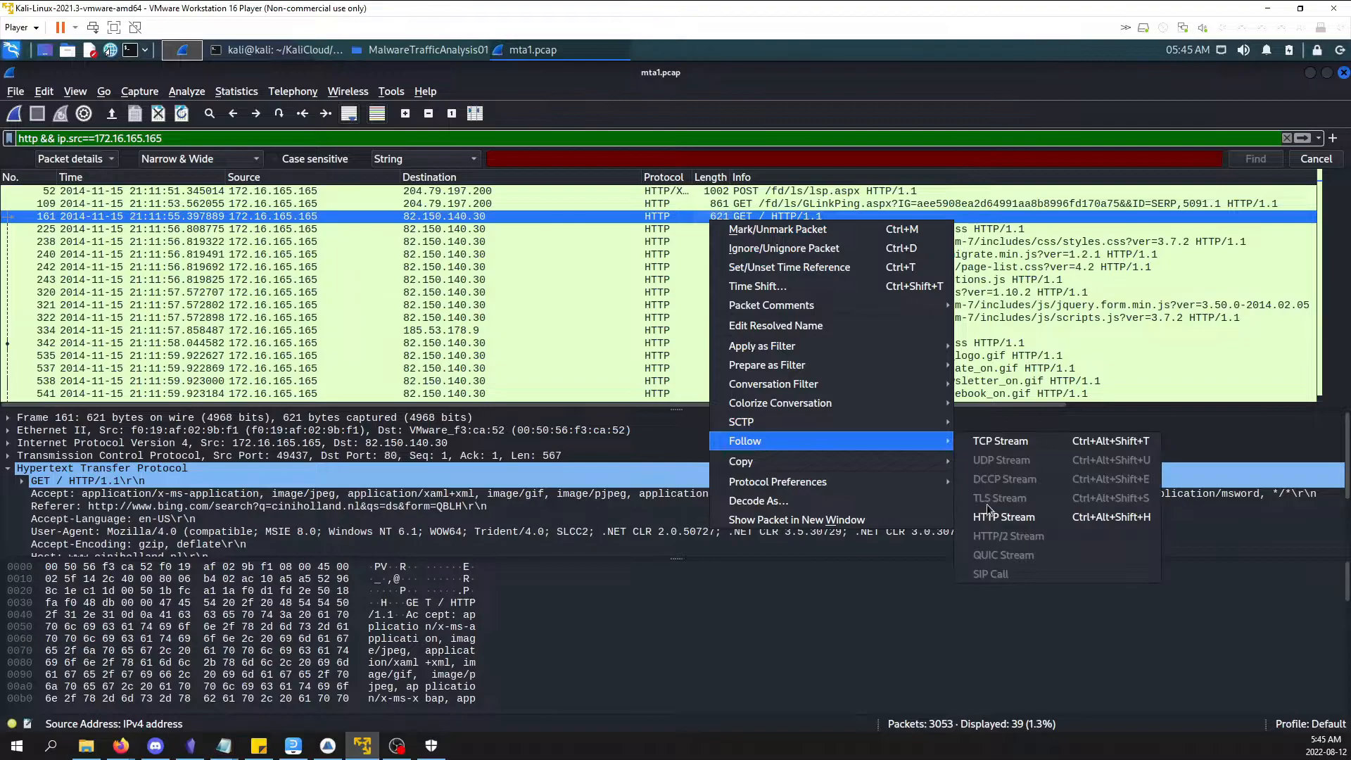
{"action": "left_click", "coordinate": [999, 510]}
{"action": "scroll", "coordinate": [422, 387], "scroll_direction": "down", "scroll_amount": 20}
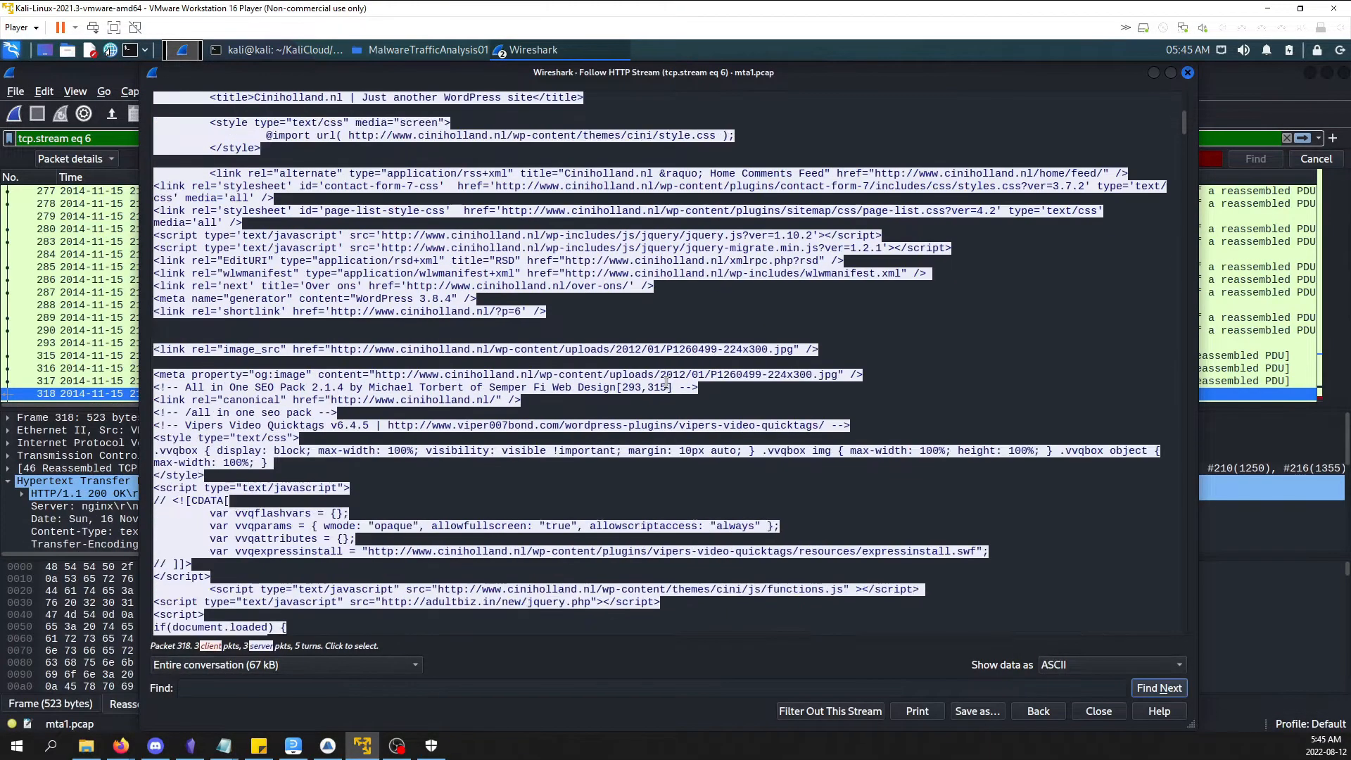
{"action": "left_click_drag", "start_coordinate": [340, 476], "coordinate": [478, 477]}
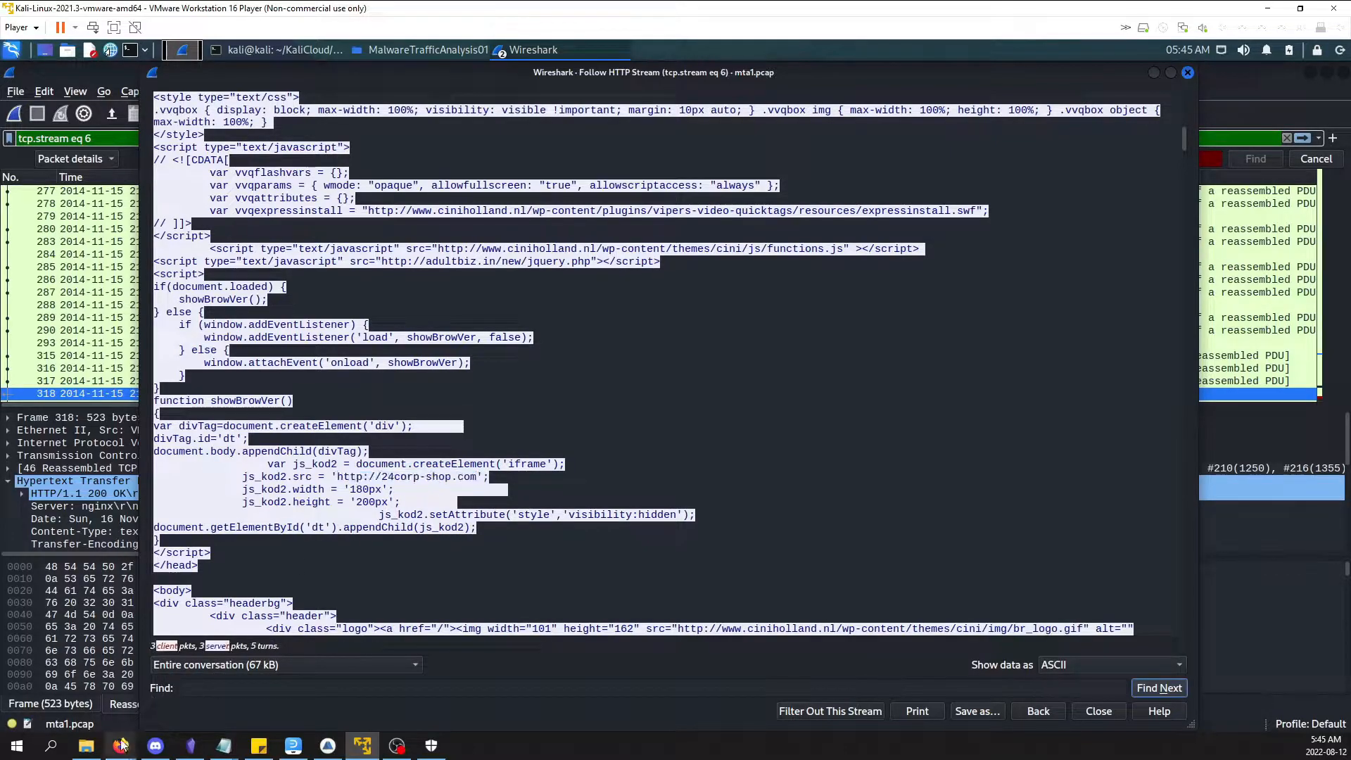
Switch to the challenge page in Firefox and review question #13 about the exploit files' MD5 hashes.
{"action": "mouse_move", "coordinate": [121, 746]}
{"action": "left_click", "coordinate": [228, 675]}
{"action": "scroll", "coordinate": [572, 446], "scroll_direction": "down", "scroll_amount": 2}
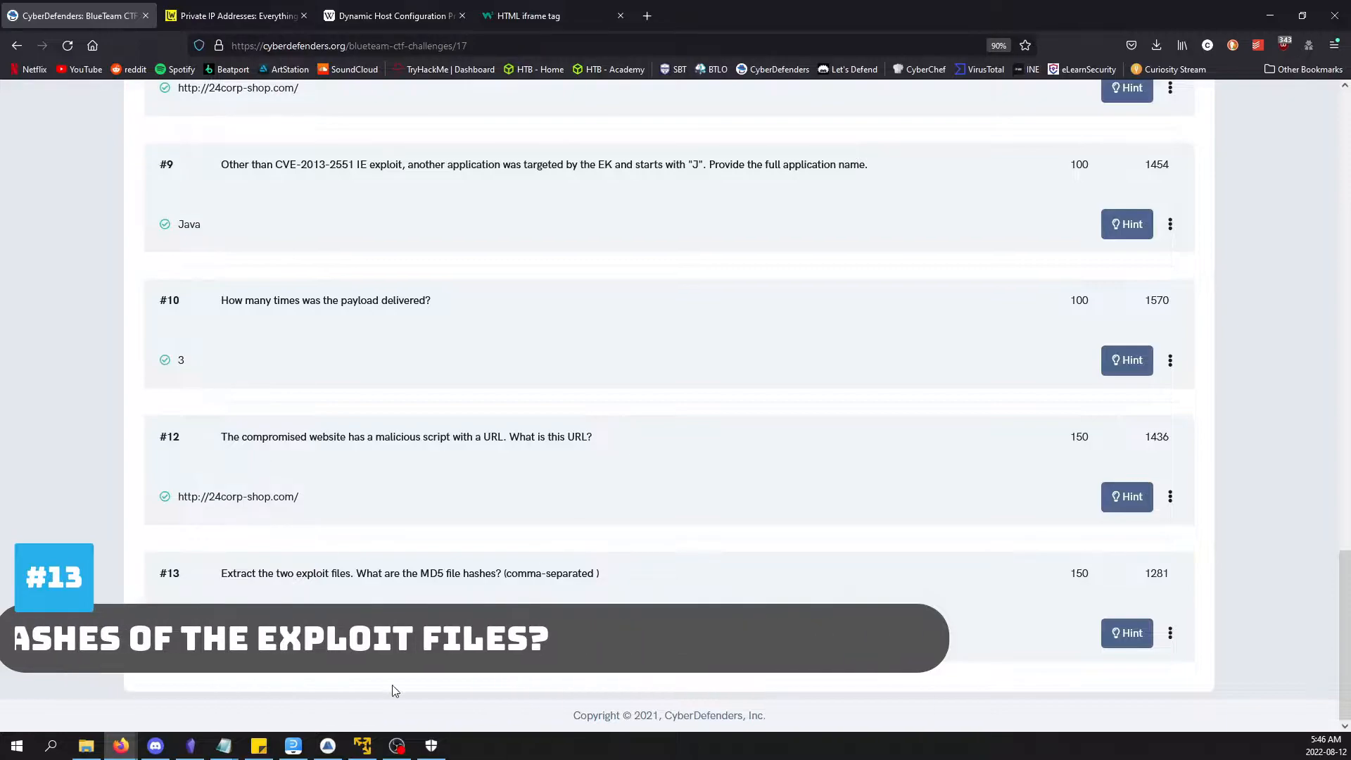
Switch to Brim and replace the alert query with a search for 37.200.69.143.
{"action": "left_click", "coordinate": [328, 745]}
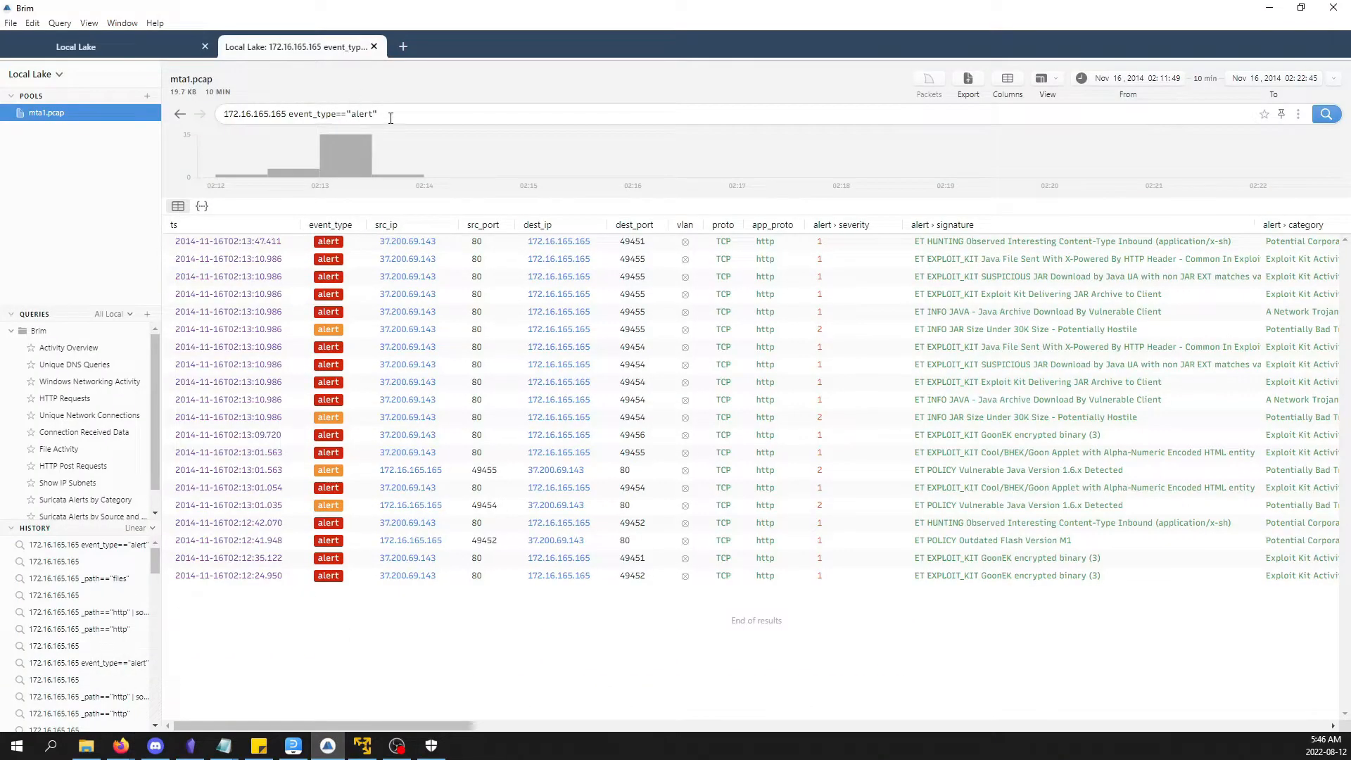
{"action": "left_click_drag", "start_coordinate": [388, 114], "coordinate": [201, 115]}
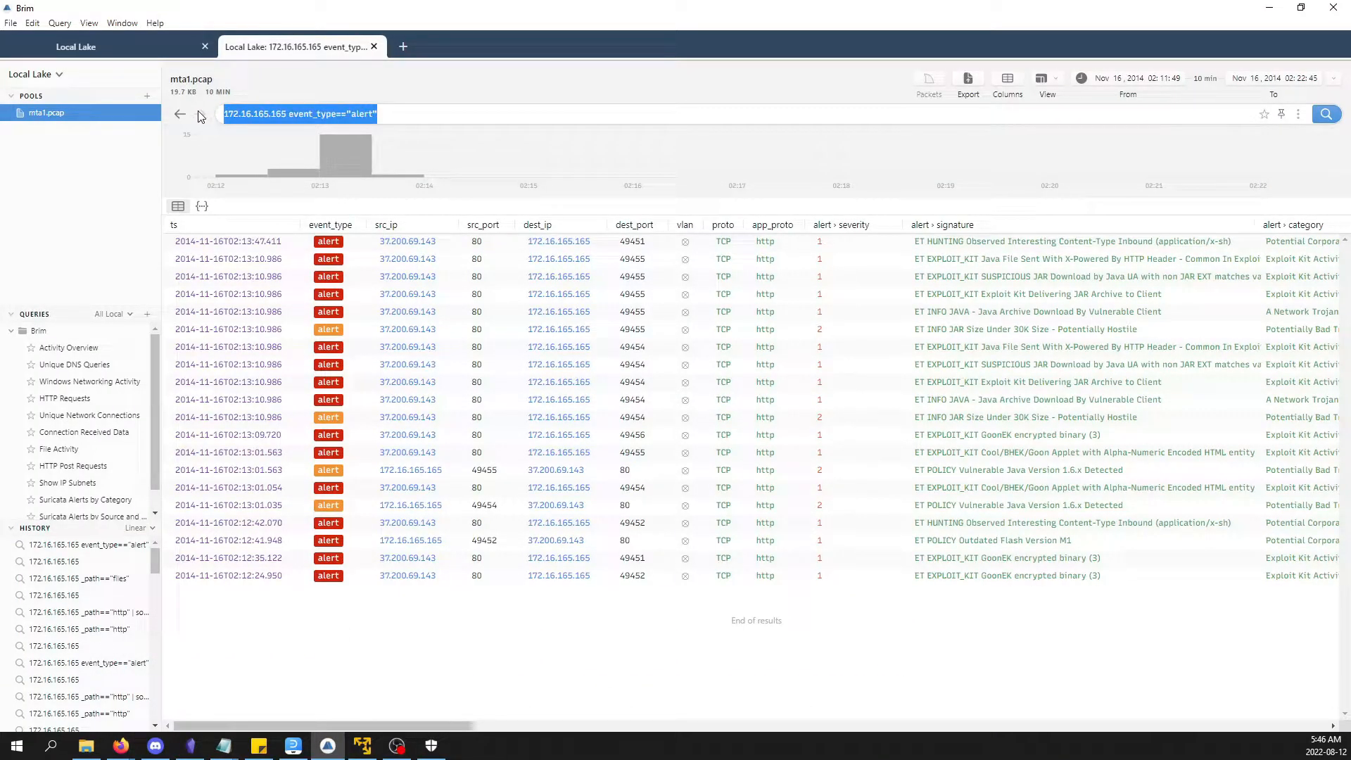
{"action": "type", "text": "37.200.69.143"}
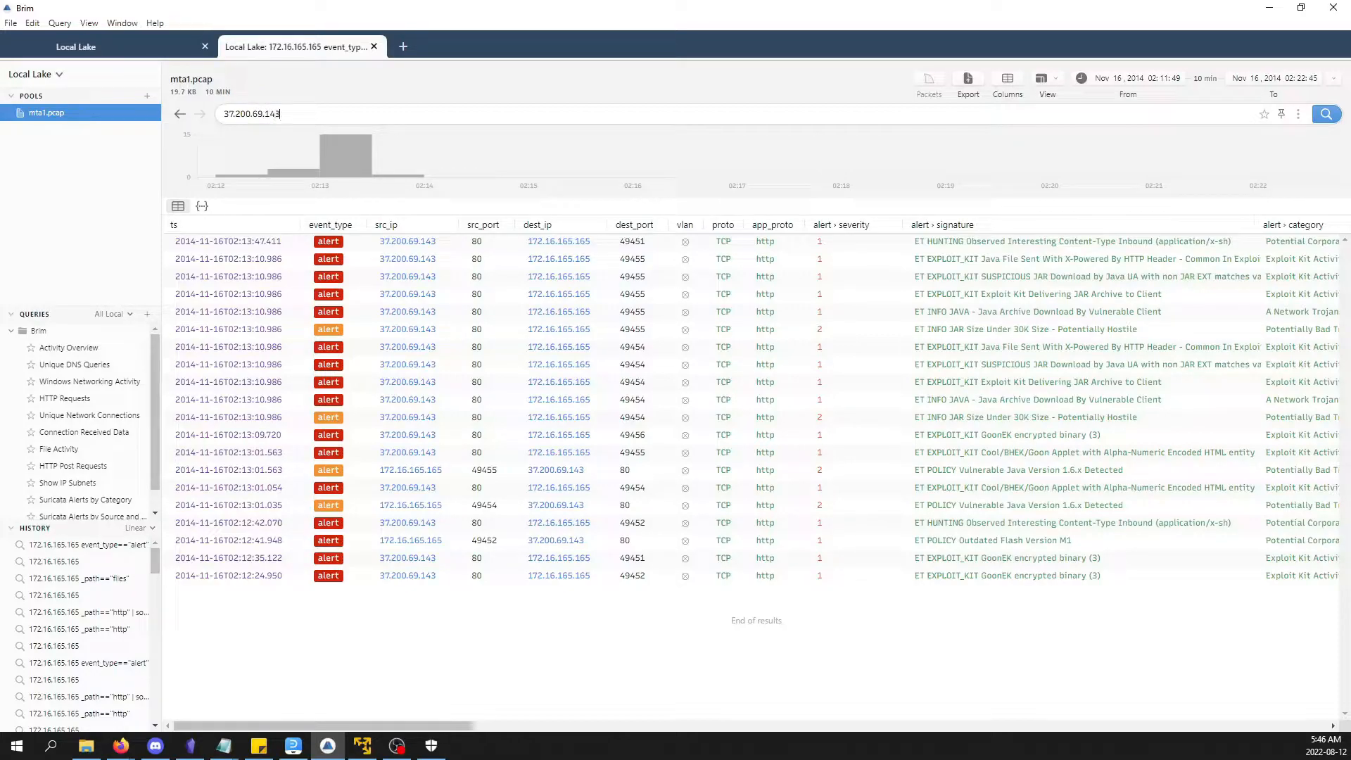
{"action": "key", "text": "Return"}
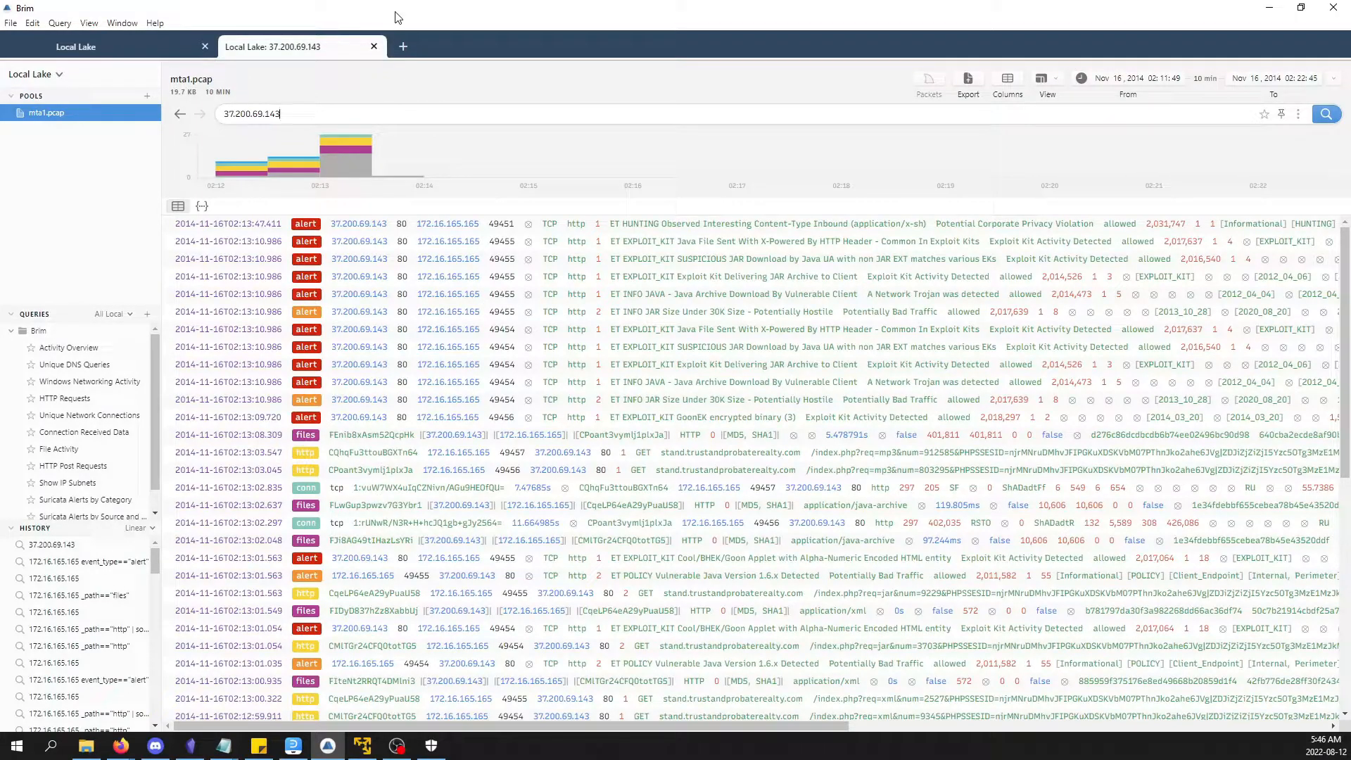
Extend the Brim query to 37.200.69.143 _path=="files" and run it.
{"action": "key", "text": "alt+Tab"}
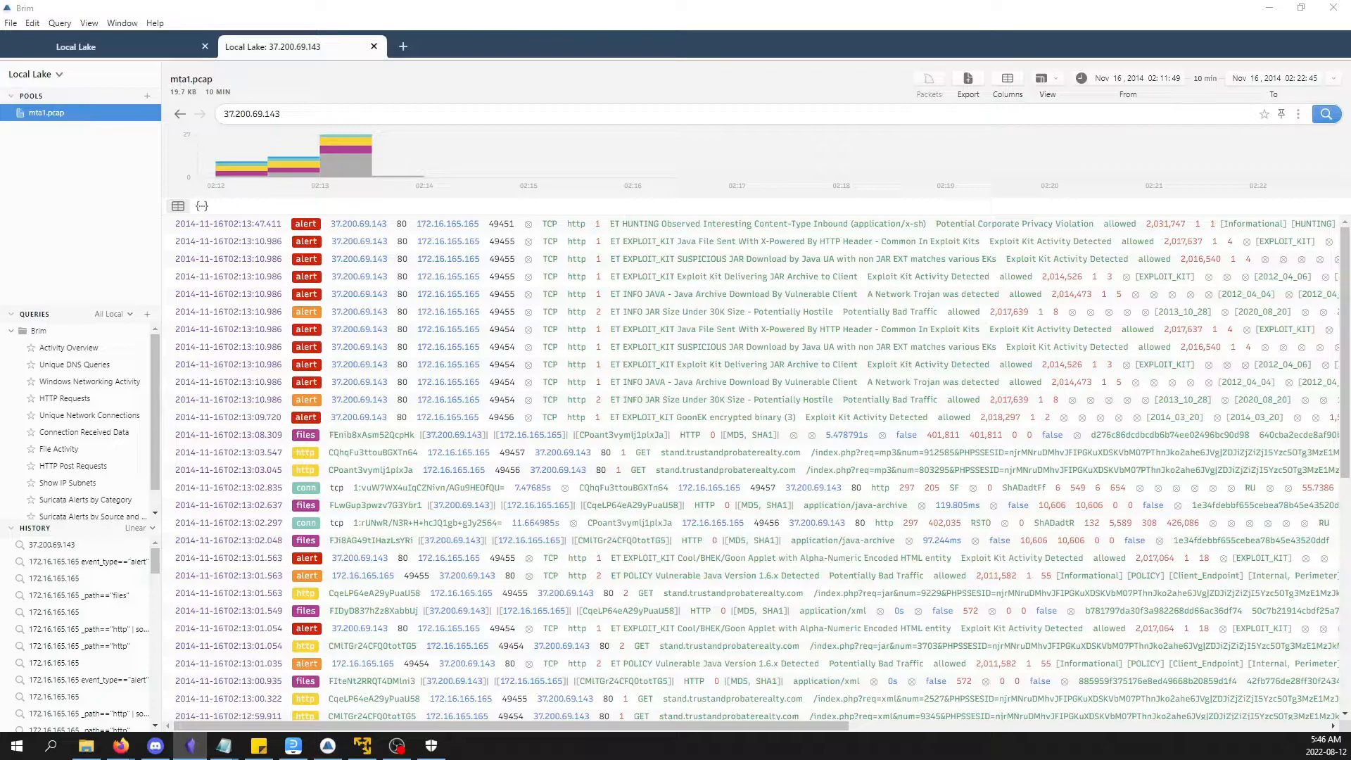
{"action": "left_click", "coordinate": [411, 116]}
{"action": "type", "text": "_path==\"files\""}
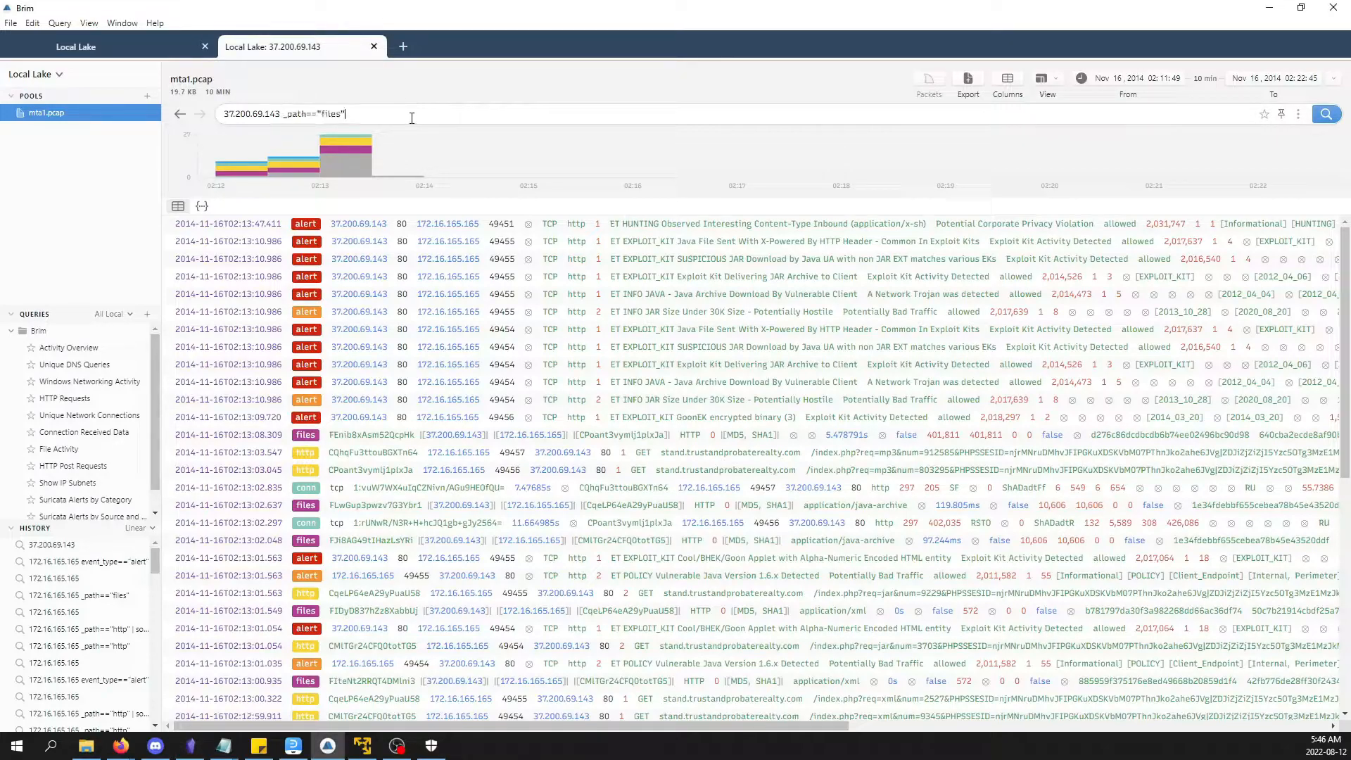
{"action": "right_click", "coordinate": [310, 551]}
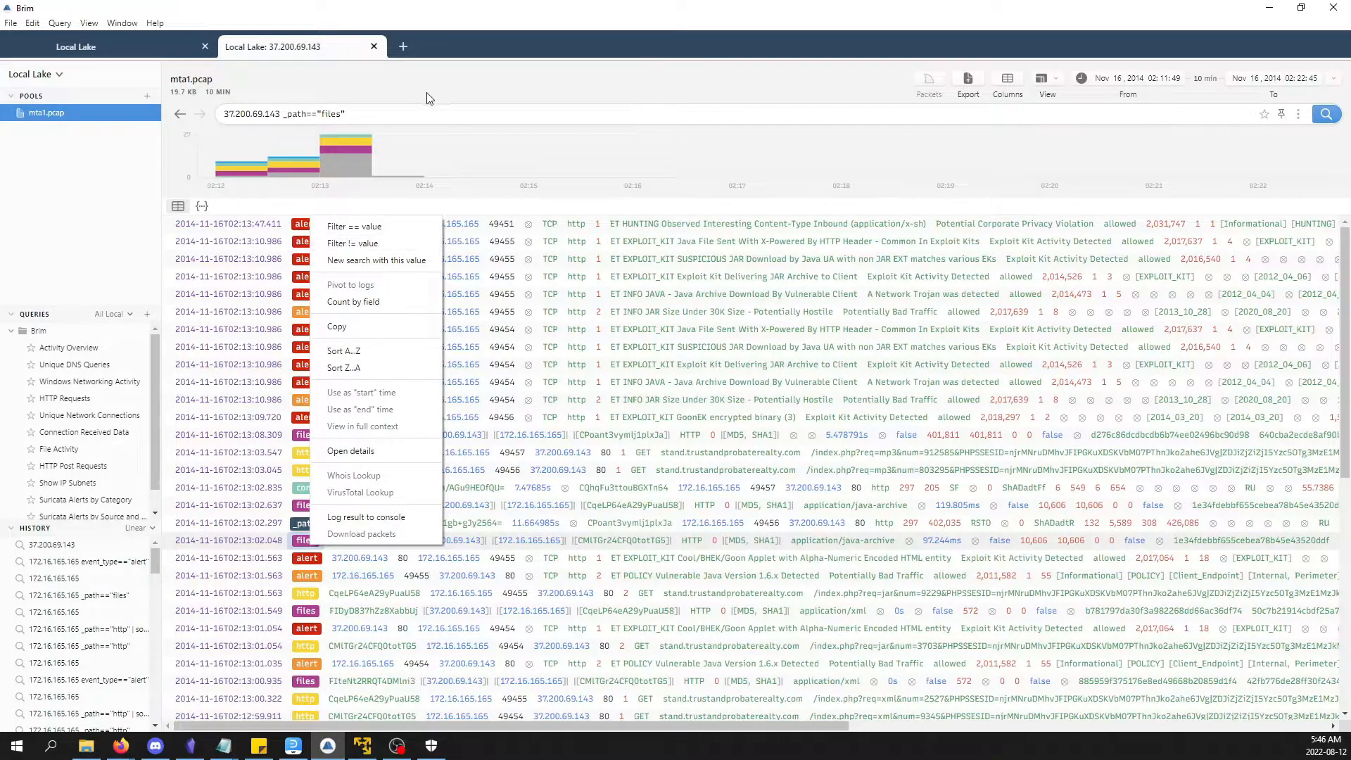
{"action": "left_click", "coordinate": [434, 113]}
{"action": "key", "text": "Return"}
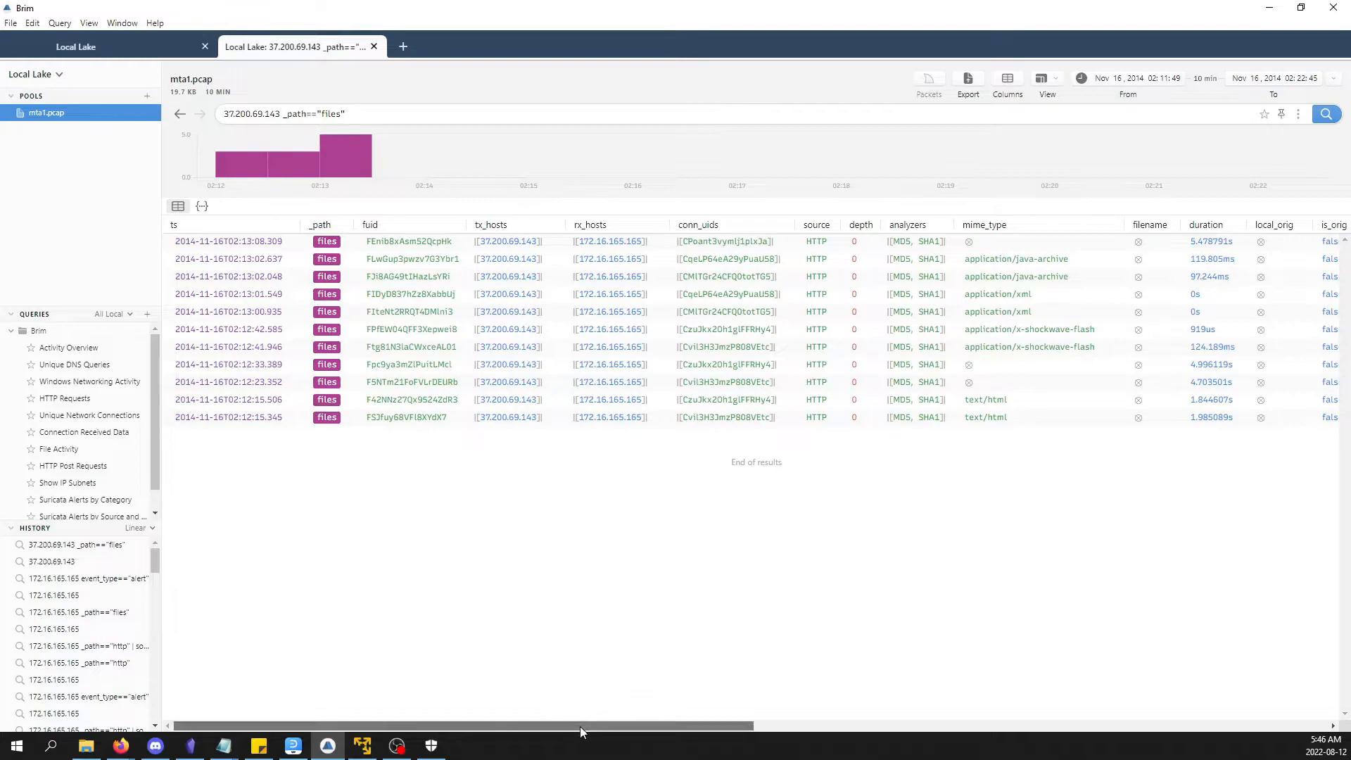
Compare the md5 values of the application/java-archive and application/x-shockwave-flash file records.
{"action": "left_click_drag", "start_coordinate": [580, 726], "coordinate": [715, 732]}
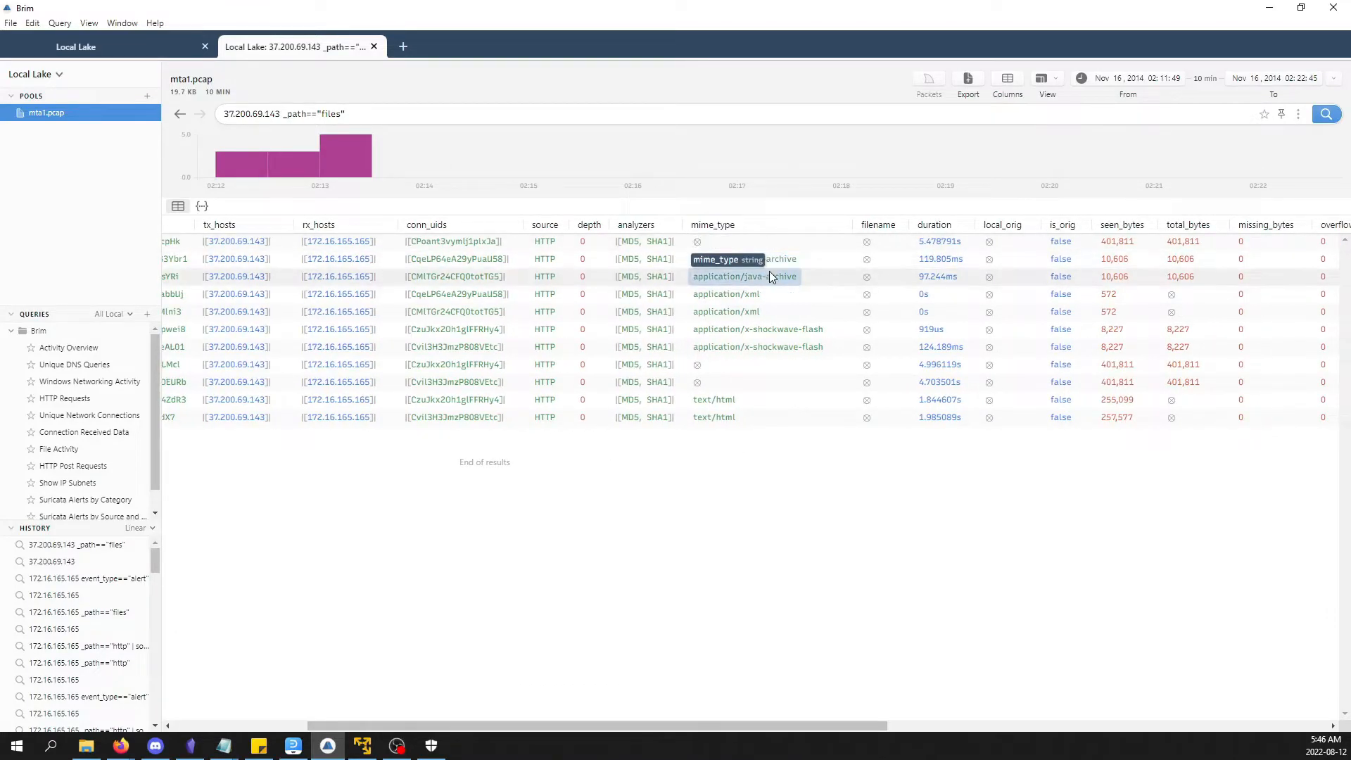
{"action": "left_click_drag", "start_coordinate": [722, 726], "coordinate": [921, 725]}
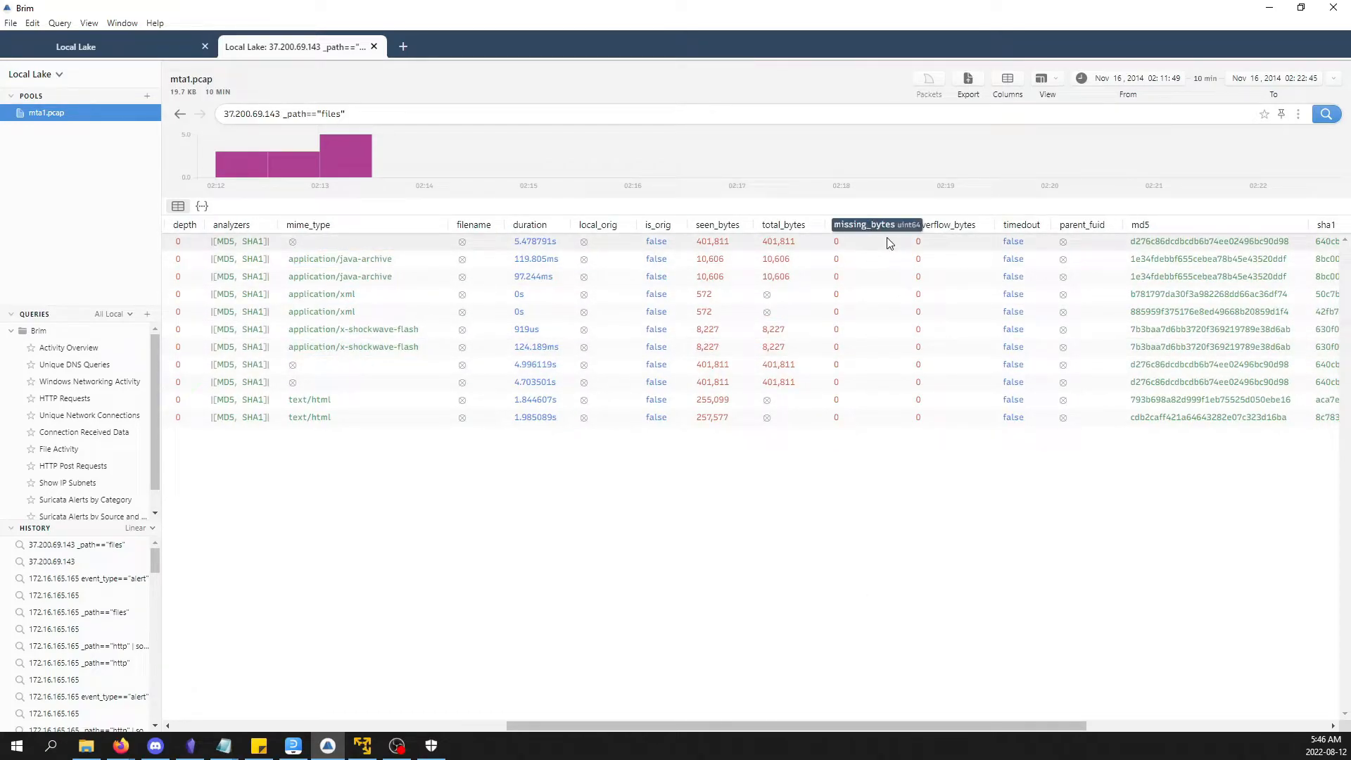
{"action": "left_click", "coordinate": [1181, 260]}
{"action": "left_click", "coordinate": [1171, 270]}
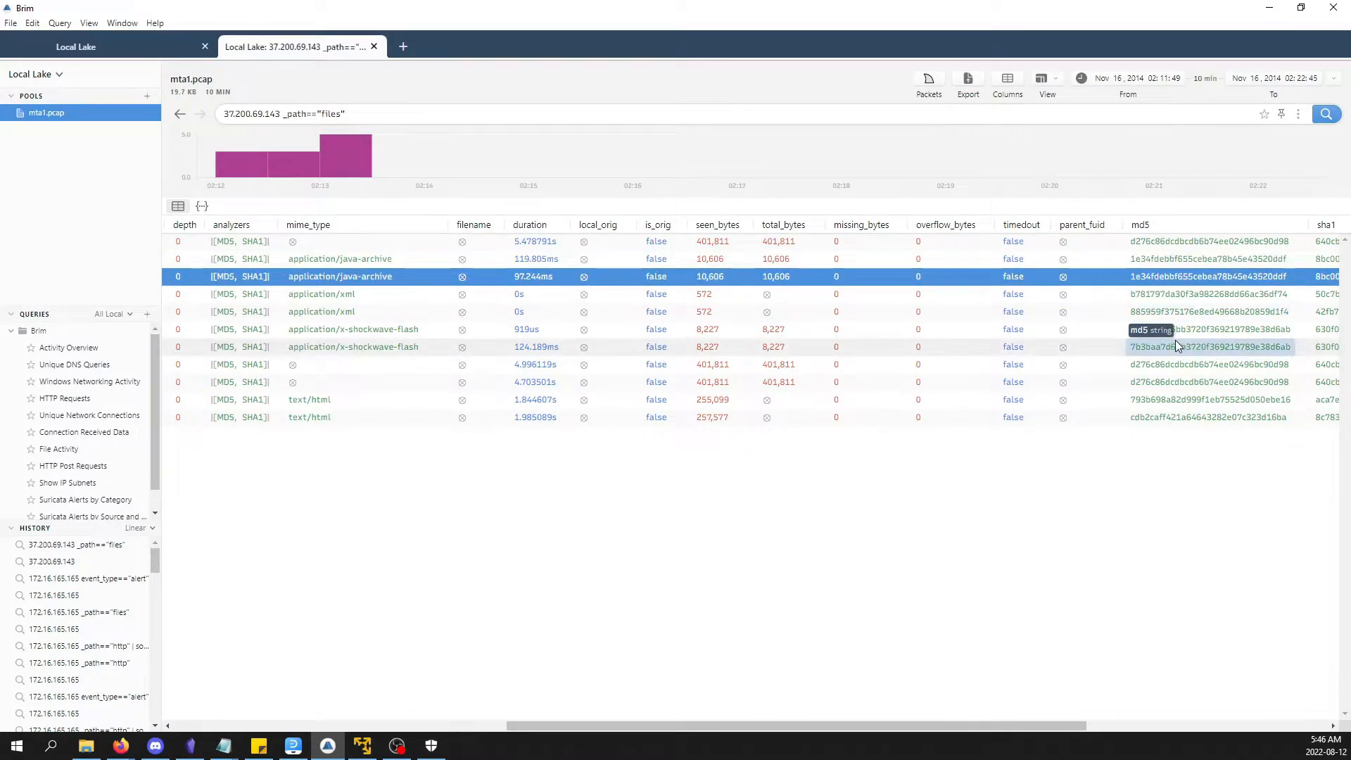
{"action": "left_click", "coordinate": [1174, 342]}
{"action": "left_click", "coordinate": [1171, 325]}
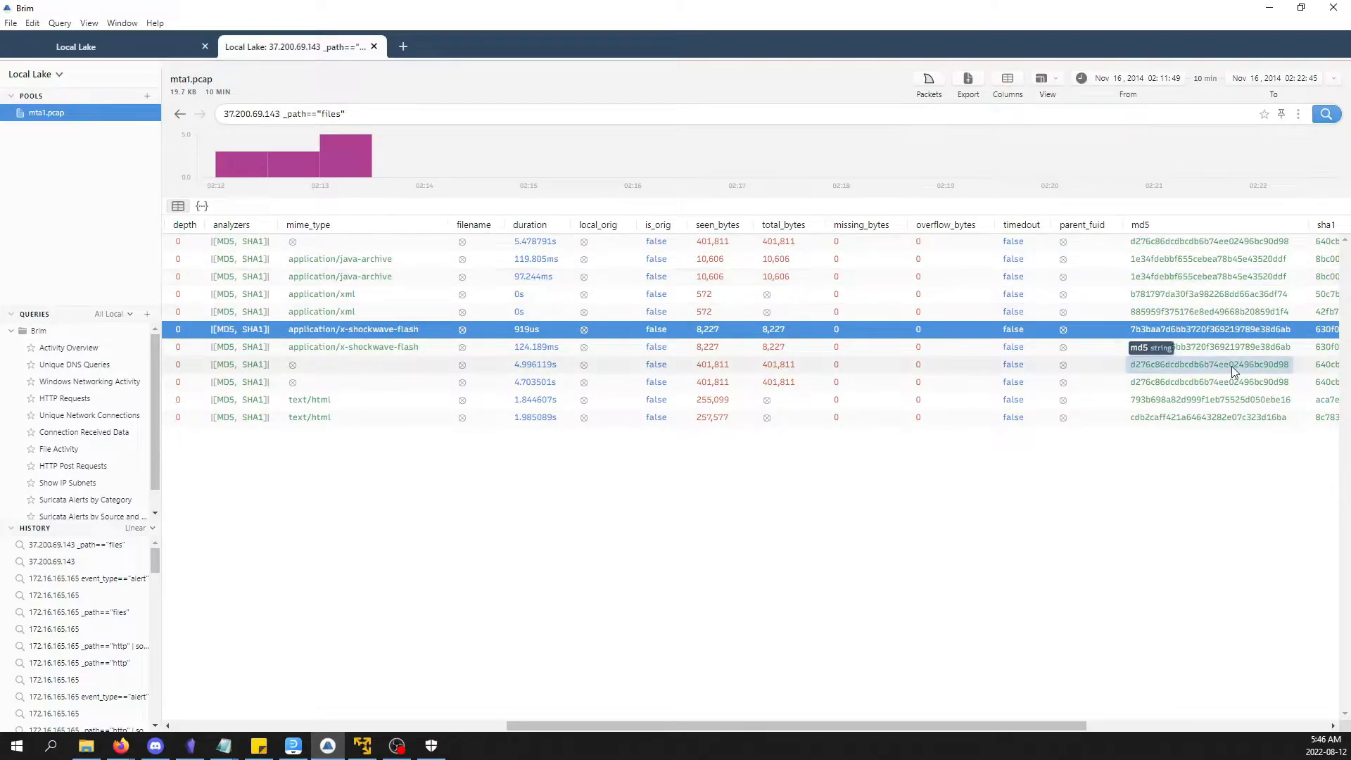
{"action": "key", "text": "alt+Tab"}
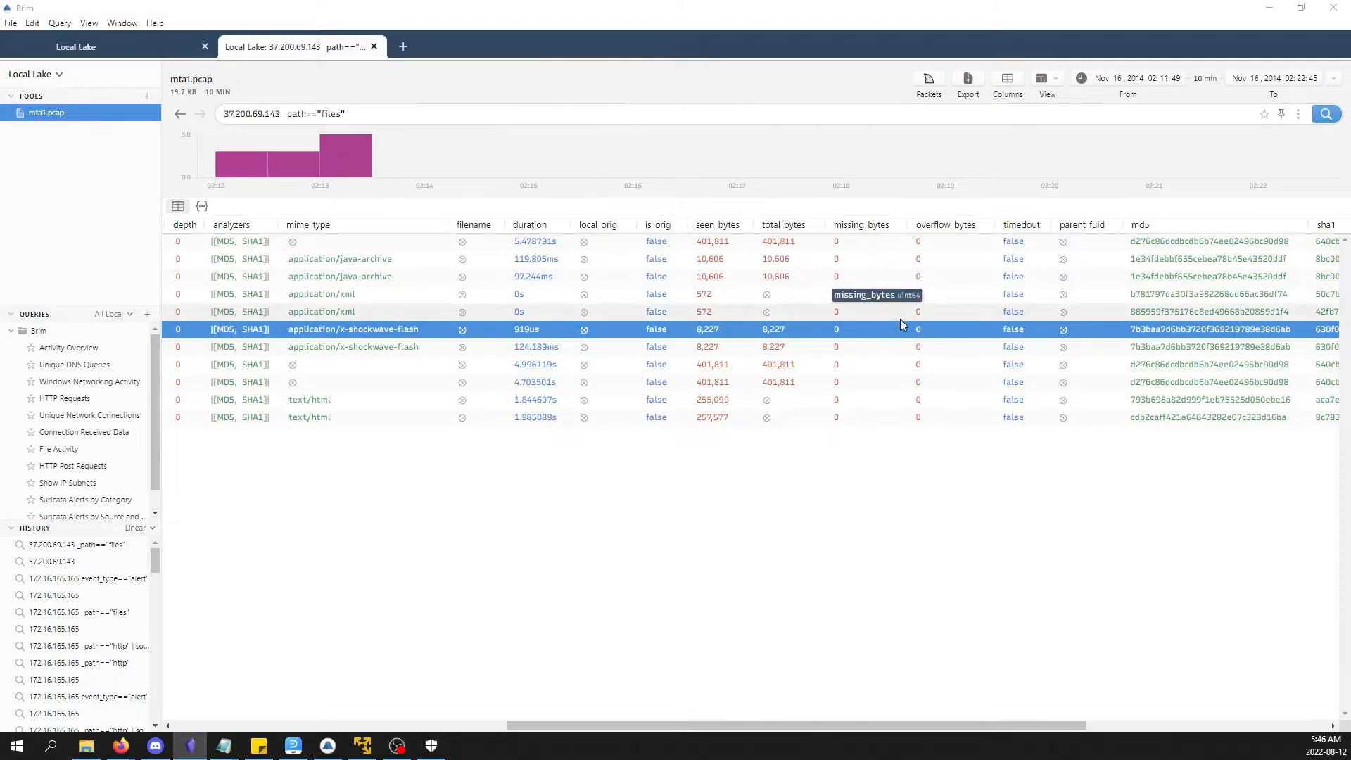
{"action": "left_click", "coordinate": [798, 508]}
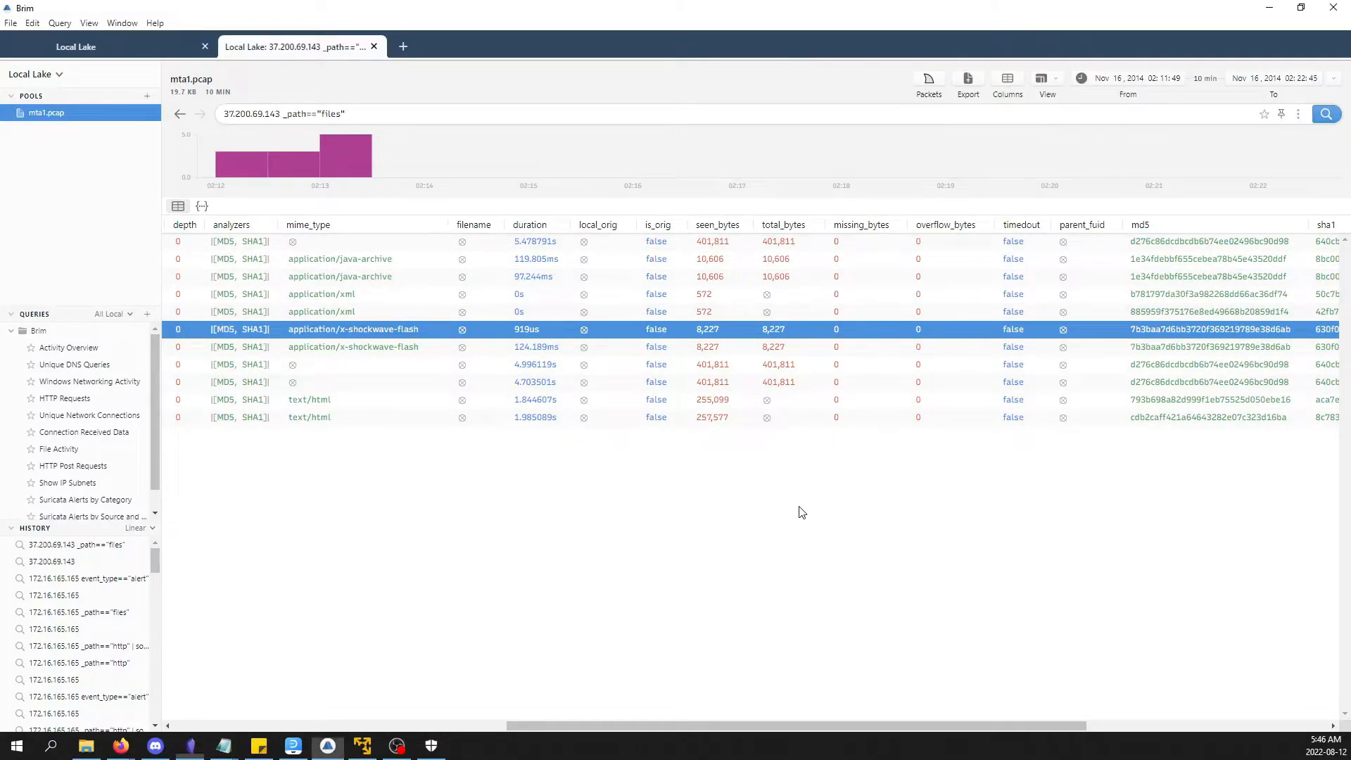
Switch to Wireshark in the Kali VM, list the capture's exportable HTTP objects and sort them by content type.
{"action": "left_click", "coordinate": [363, 746]}
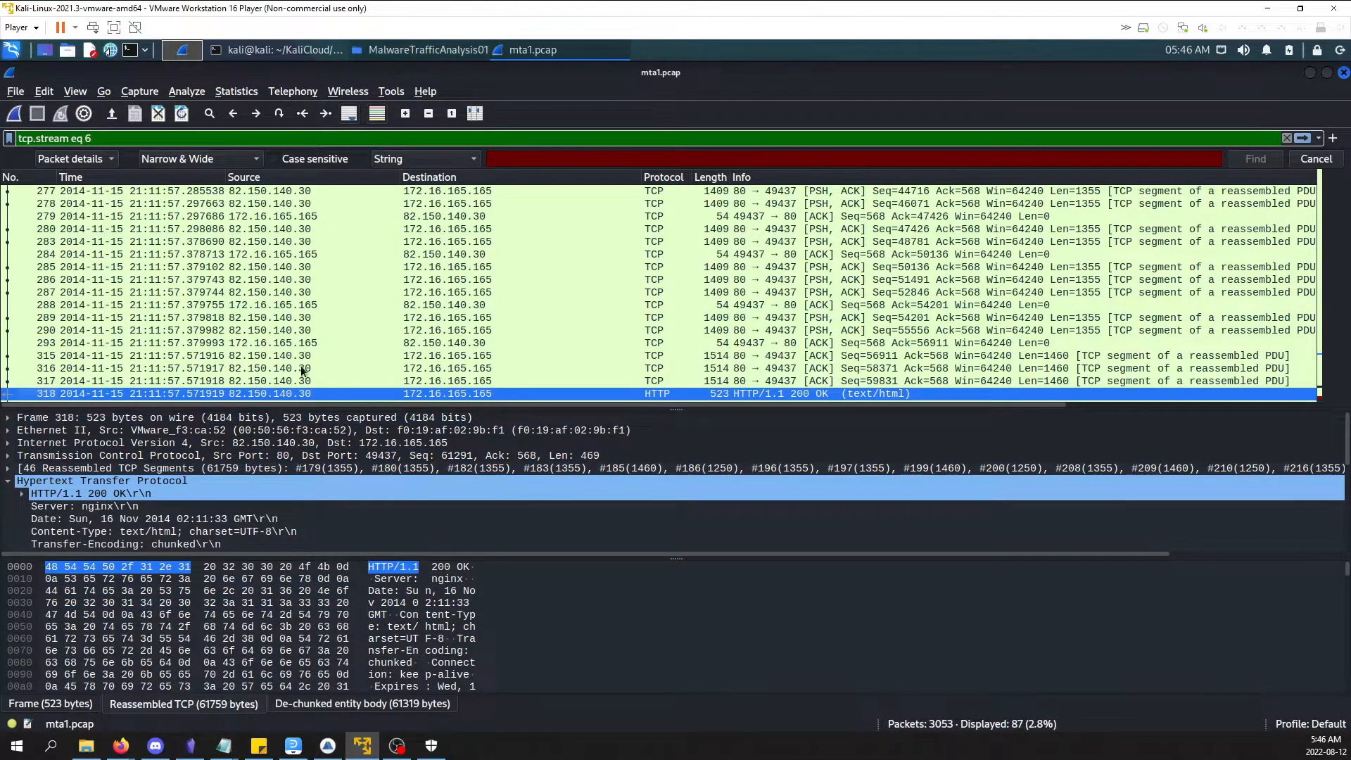
{"action": "left_click", "coordinate": [15, 92]}
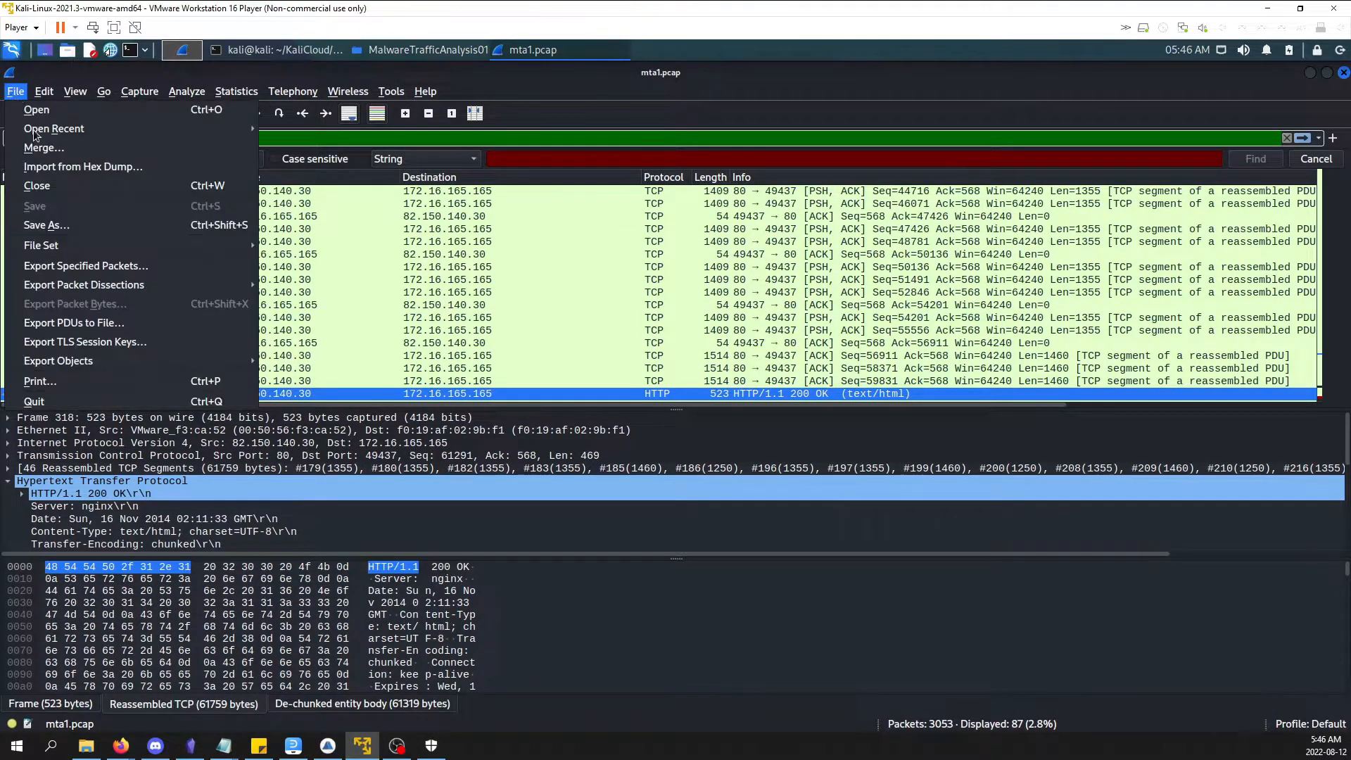
{"action": "mouse_move", "coordinate": [112, 360]}
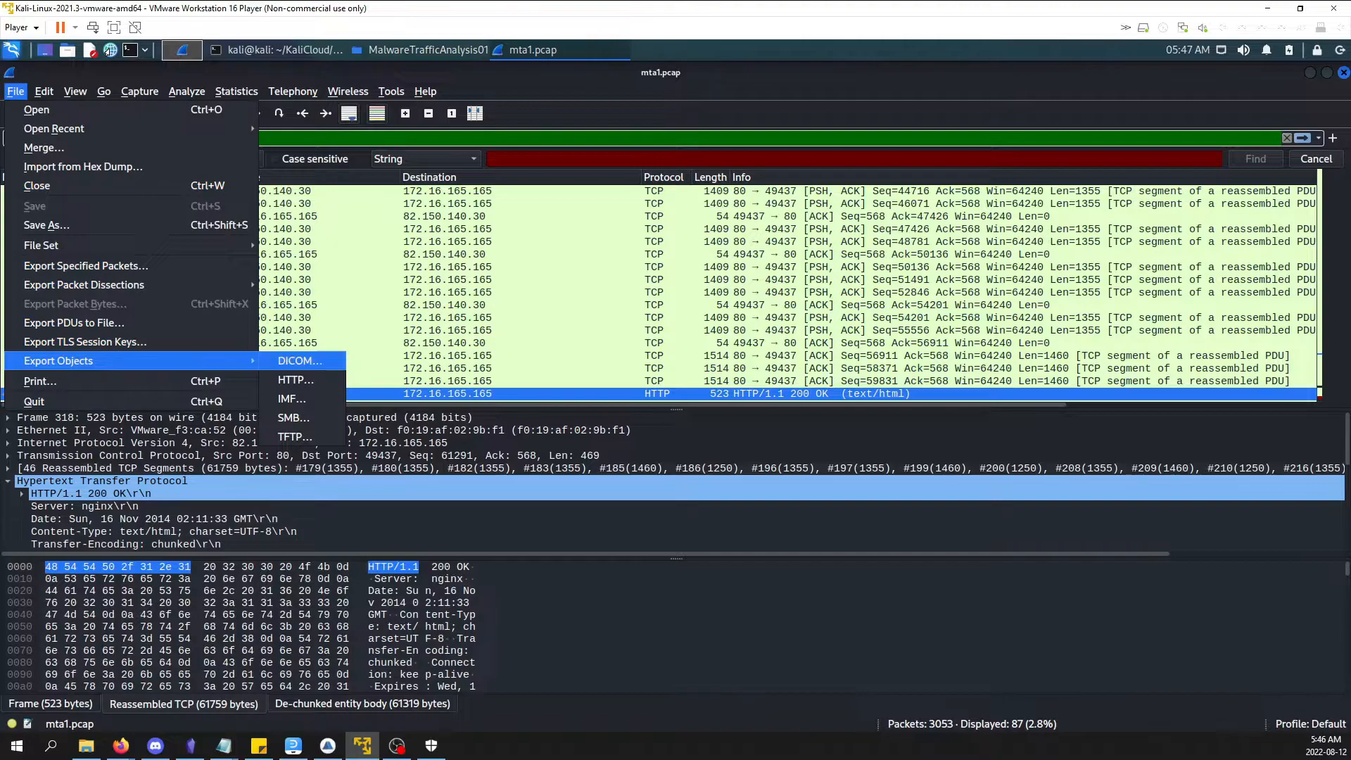
{"action": "left_click", "coordinate": [296, 380]}
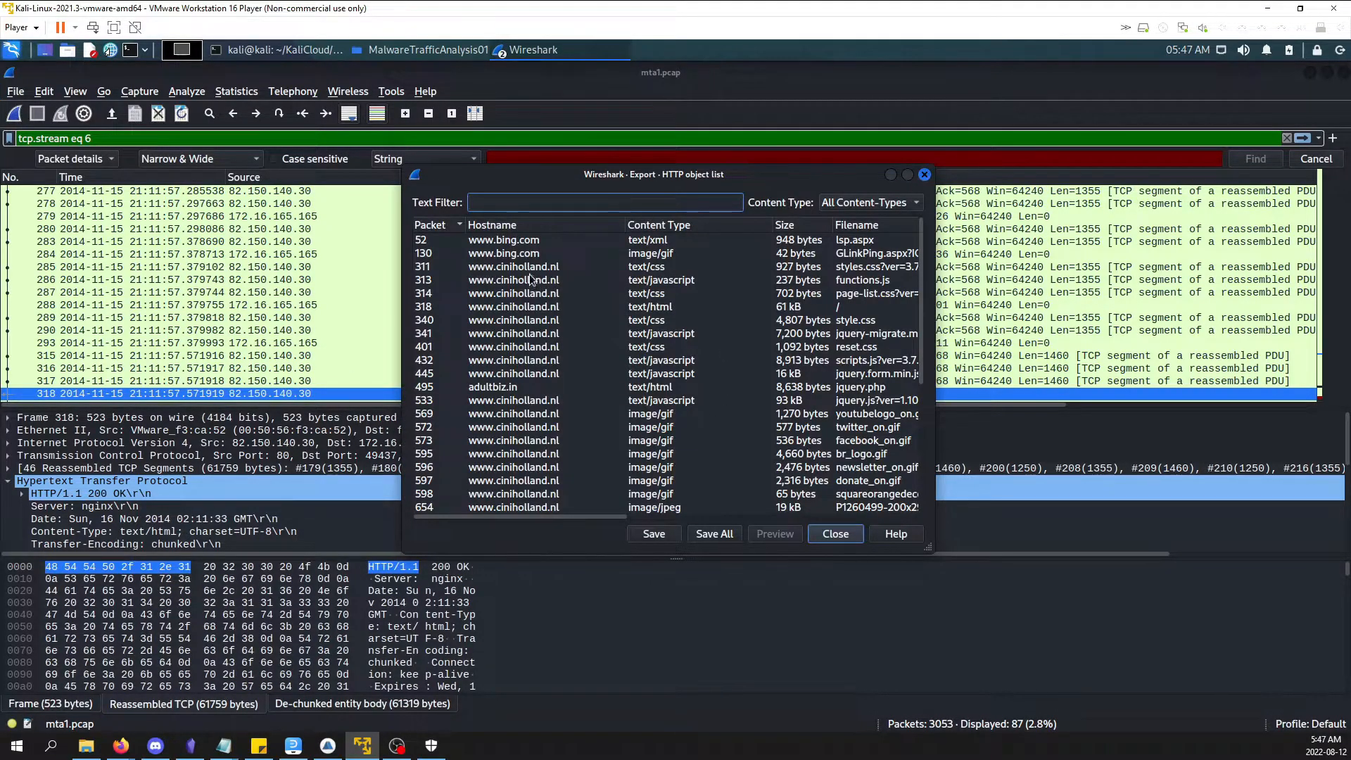
{"action": "left_click", "coordinate": [697, 225]}
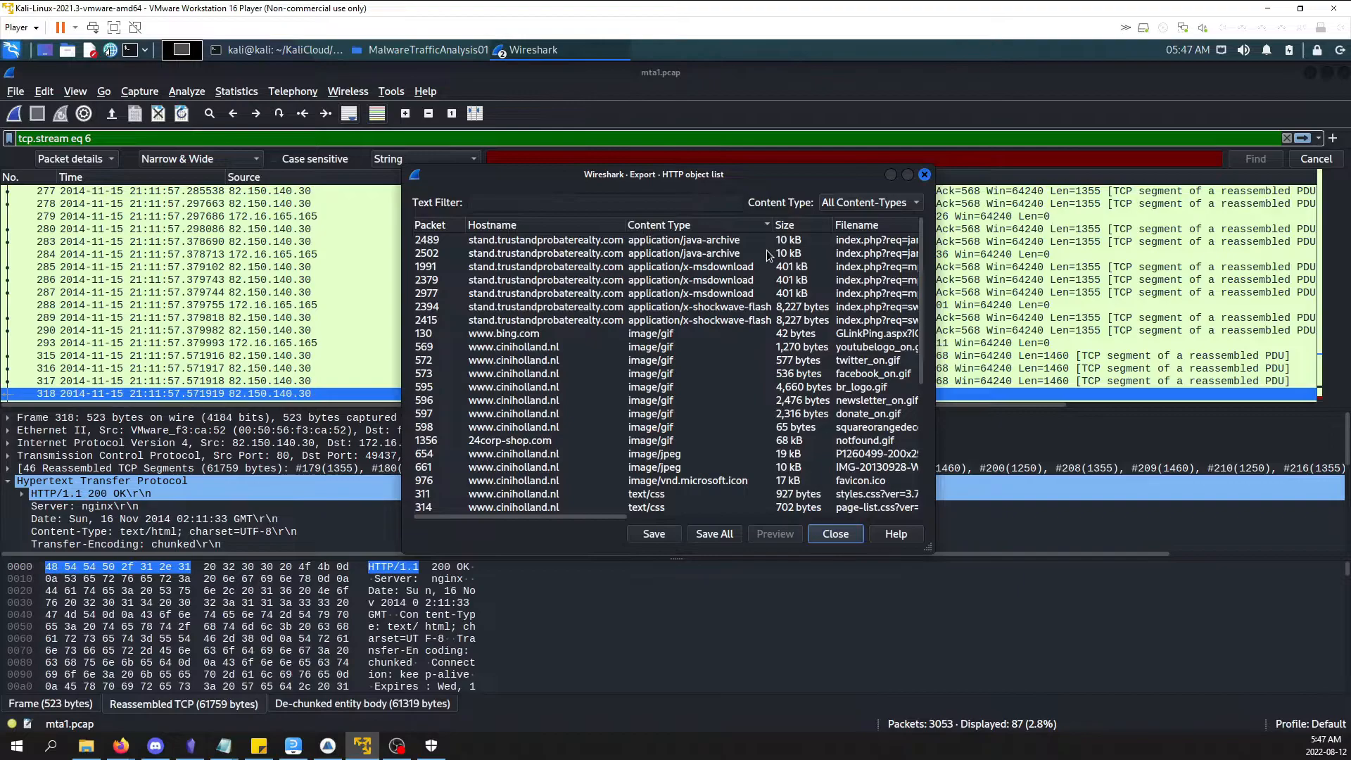
{"action": "left_click", "coordinate": [732, 309]}
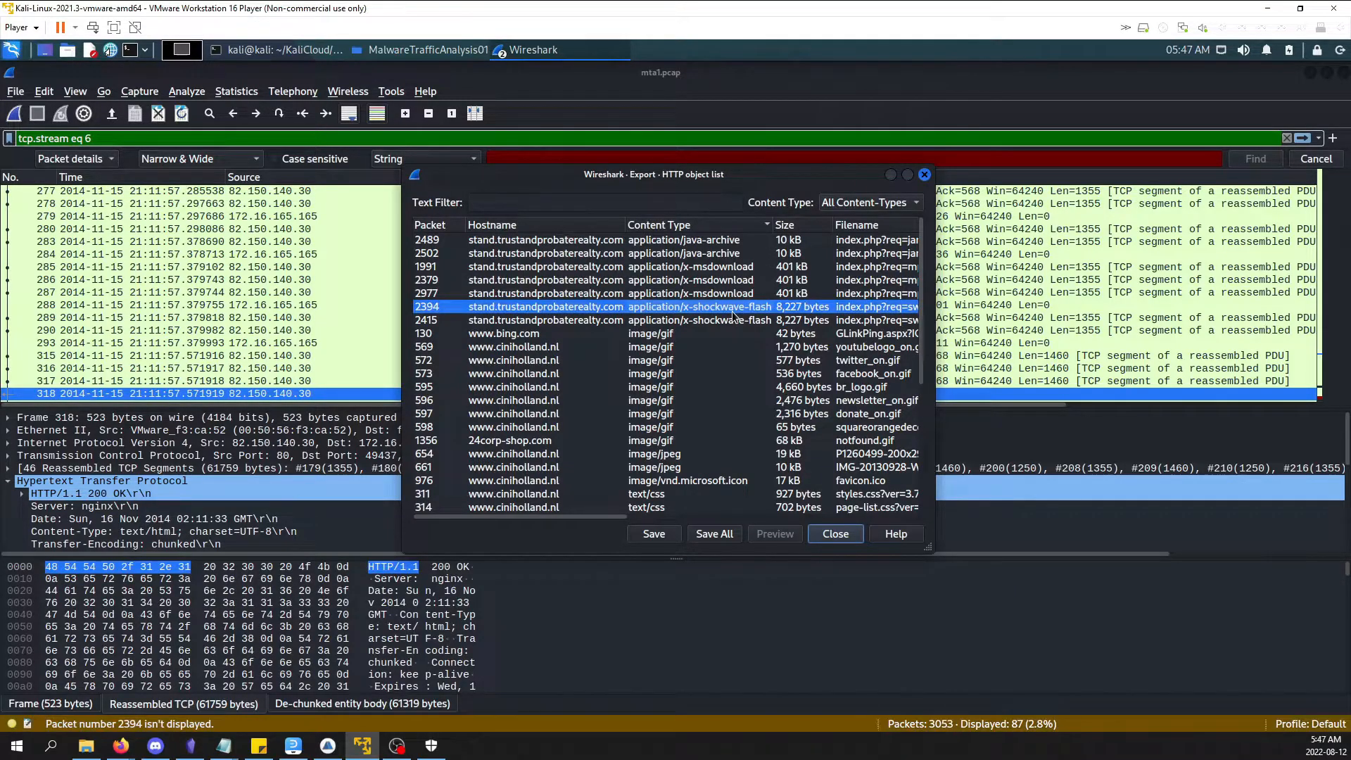
Save the application/java-archive object from packet 2502 as Malware01 in KaliCloud/DesktopKaliCloud/CyberDefenders/MalwareTrafficAnalysis01.
{"action": "left_click", "coordinate": [719, 255]}
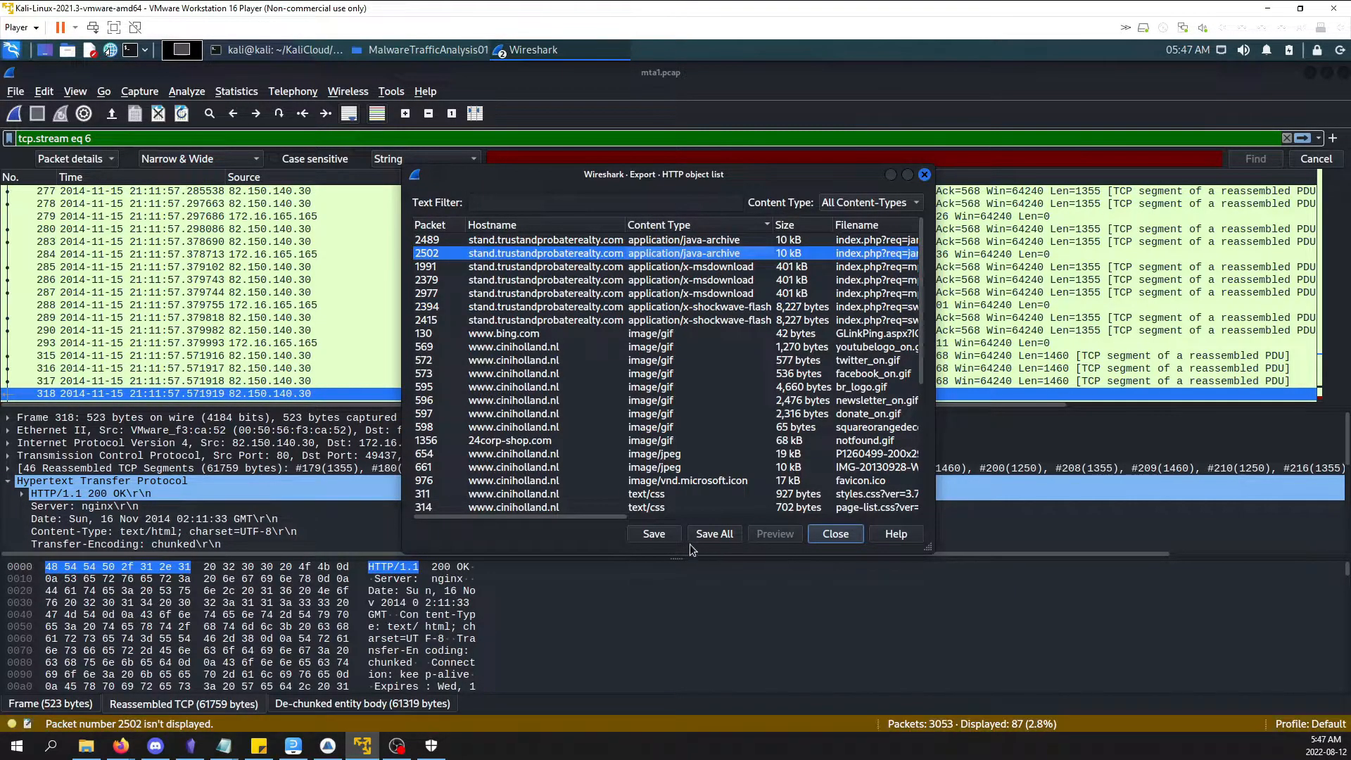
{"action": "left_click", "coordinate": [653, 533]}
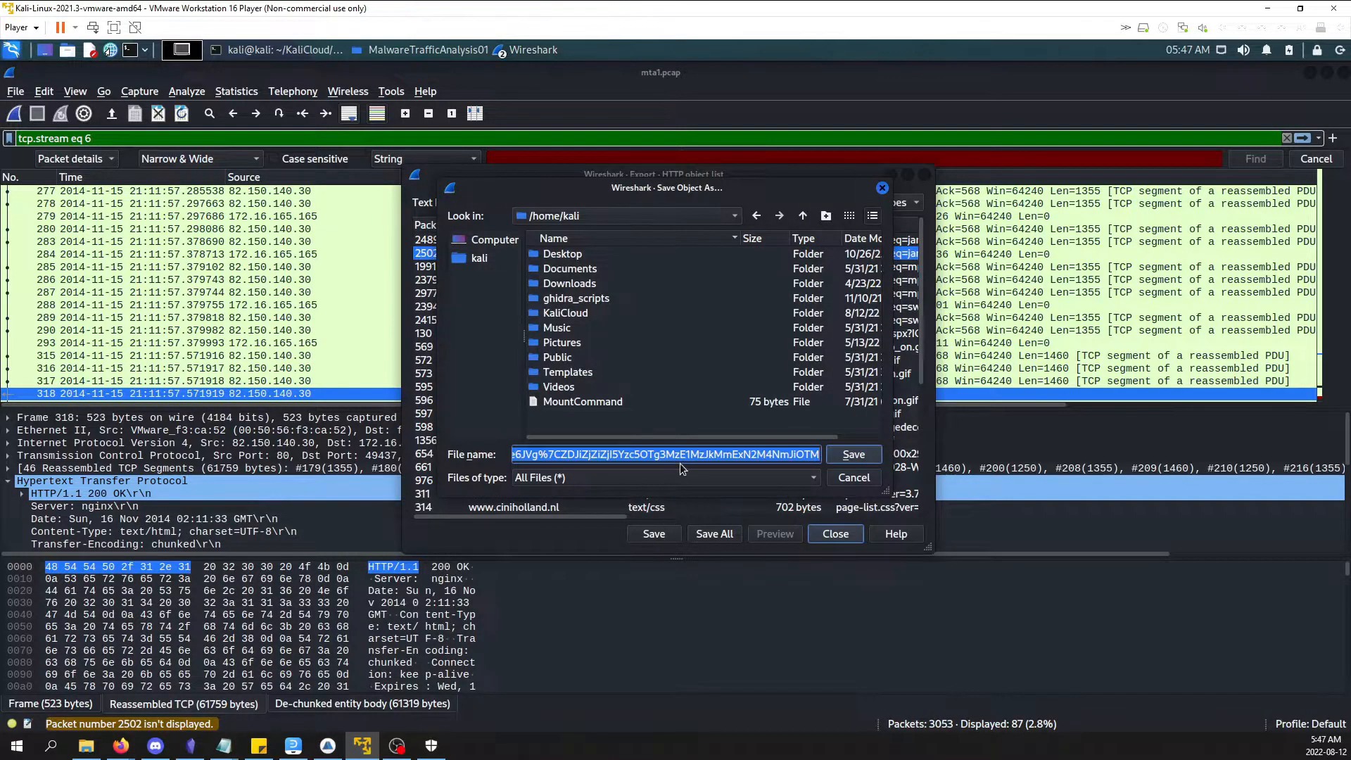
{"action": "type", "text": "malware01"}
{"action": "key", "text": "Home"}
{"action": "key", "text": "Delete"}
{"action": "type", "text": "M"}
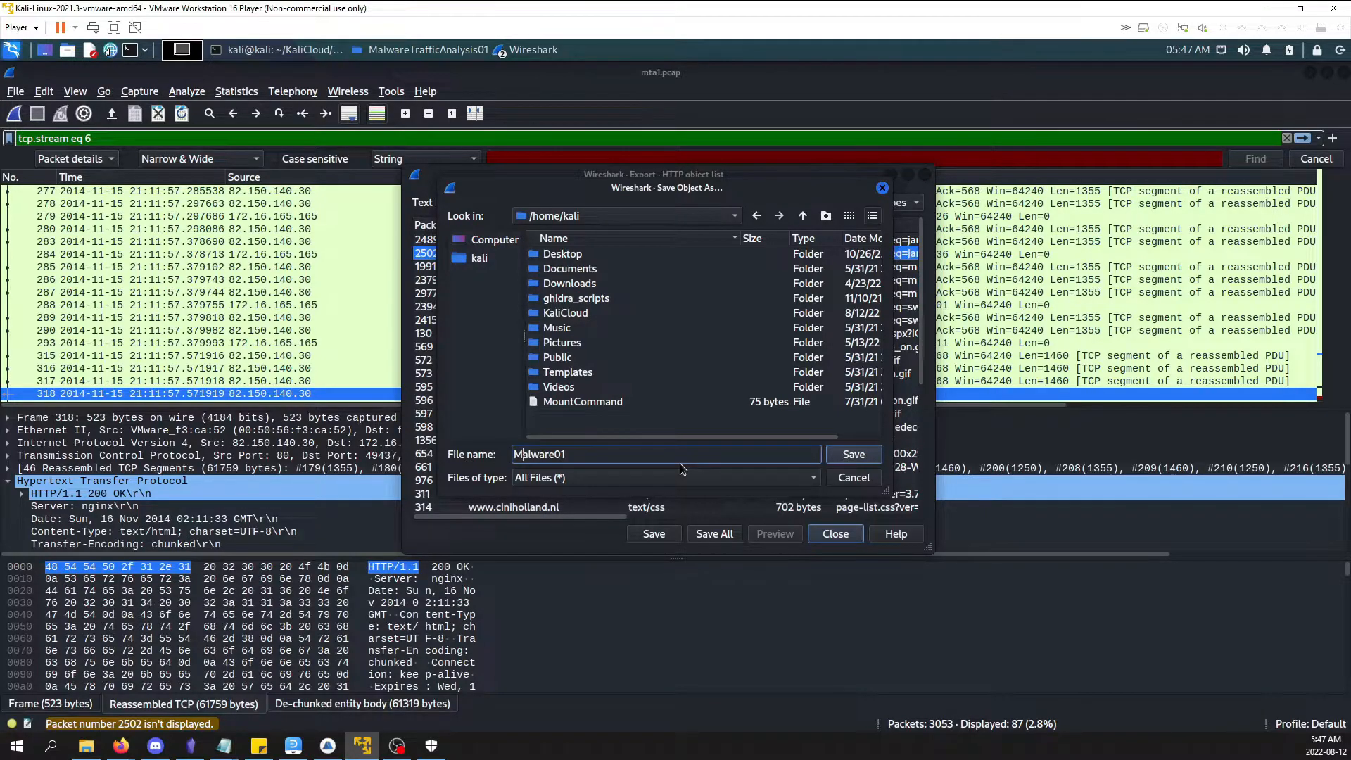
{"action": "double_click", "coordinate": [575, 313]}
{"action": "double_click", "coordinate": [574, 256]}
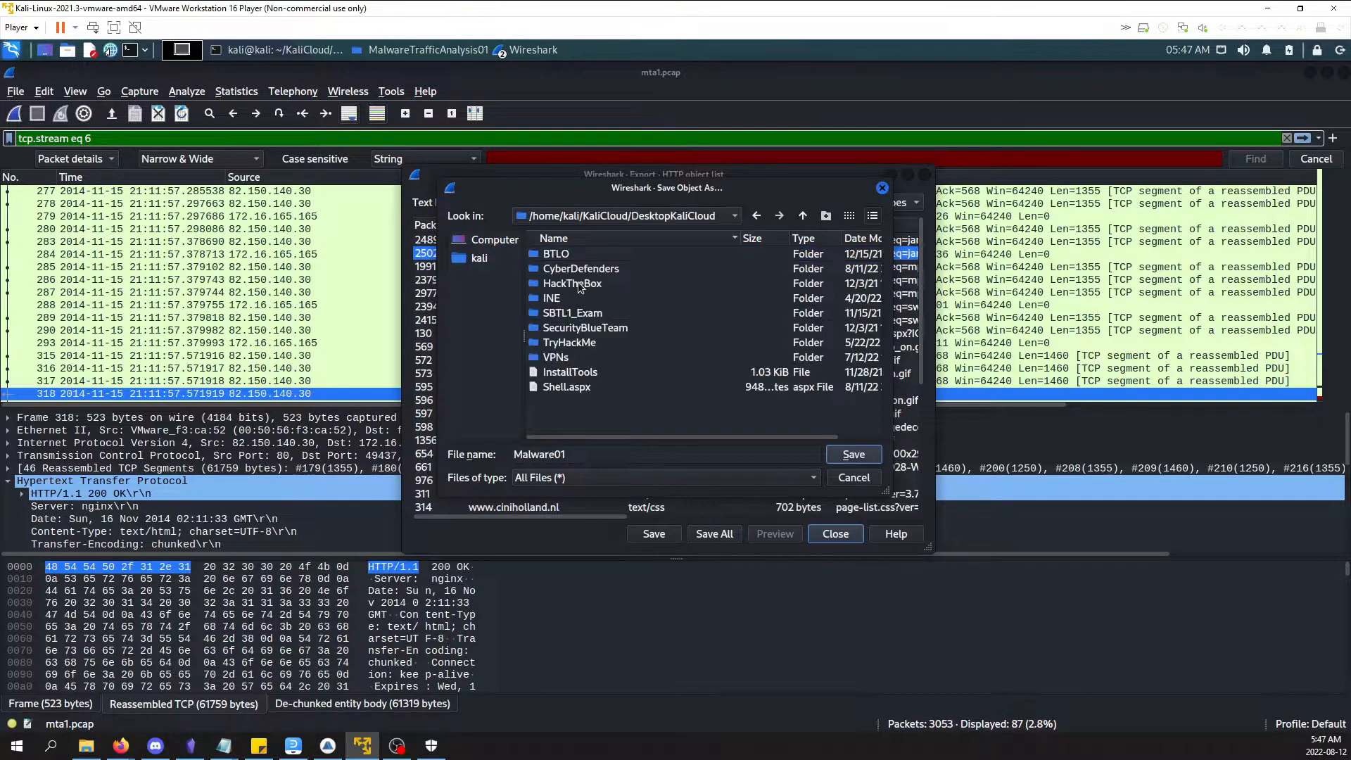
{"action": "double_click", "coordinate": [593, 269]}
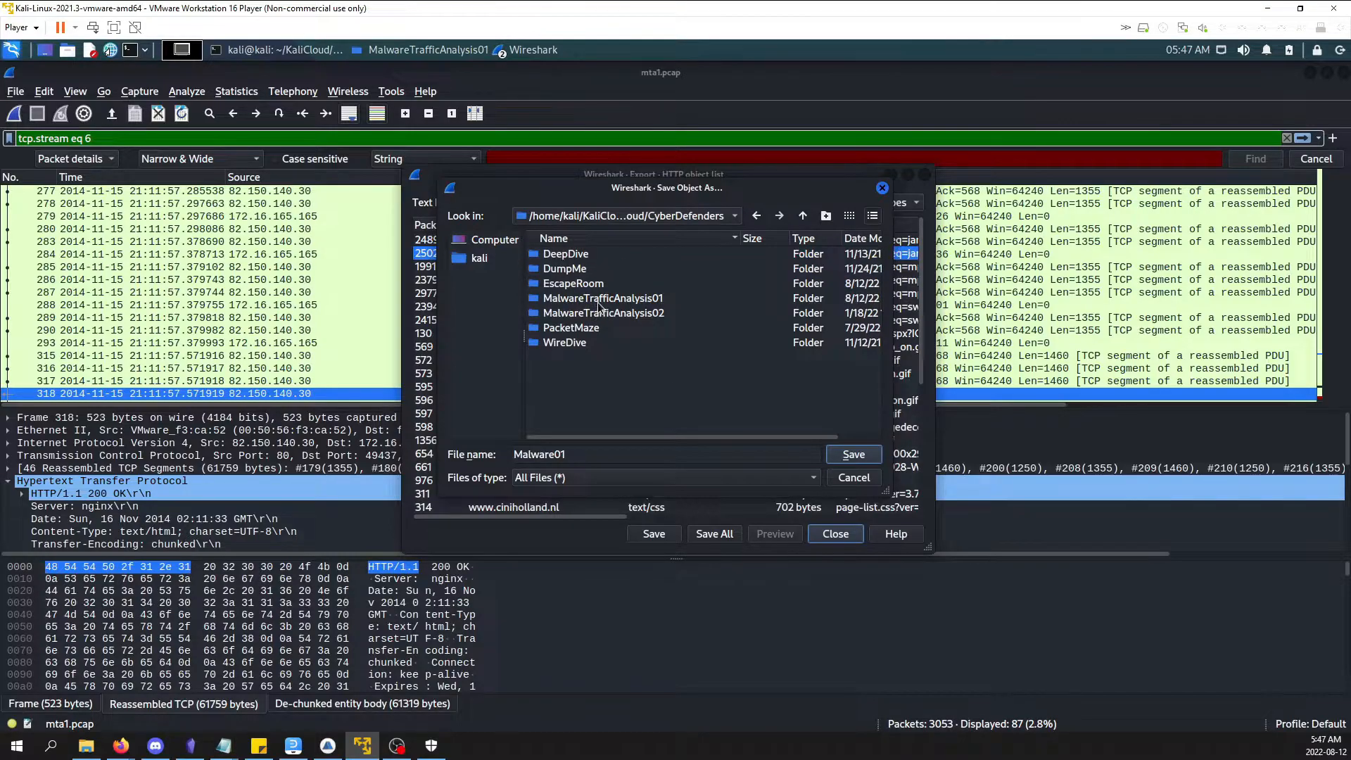
{"action": "double_click", "coordinate": [597, 301]}
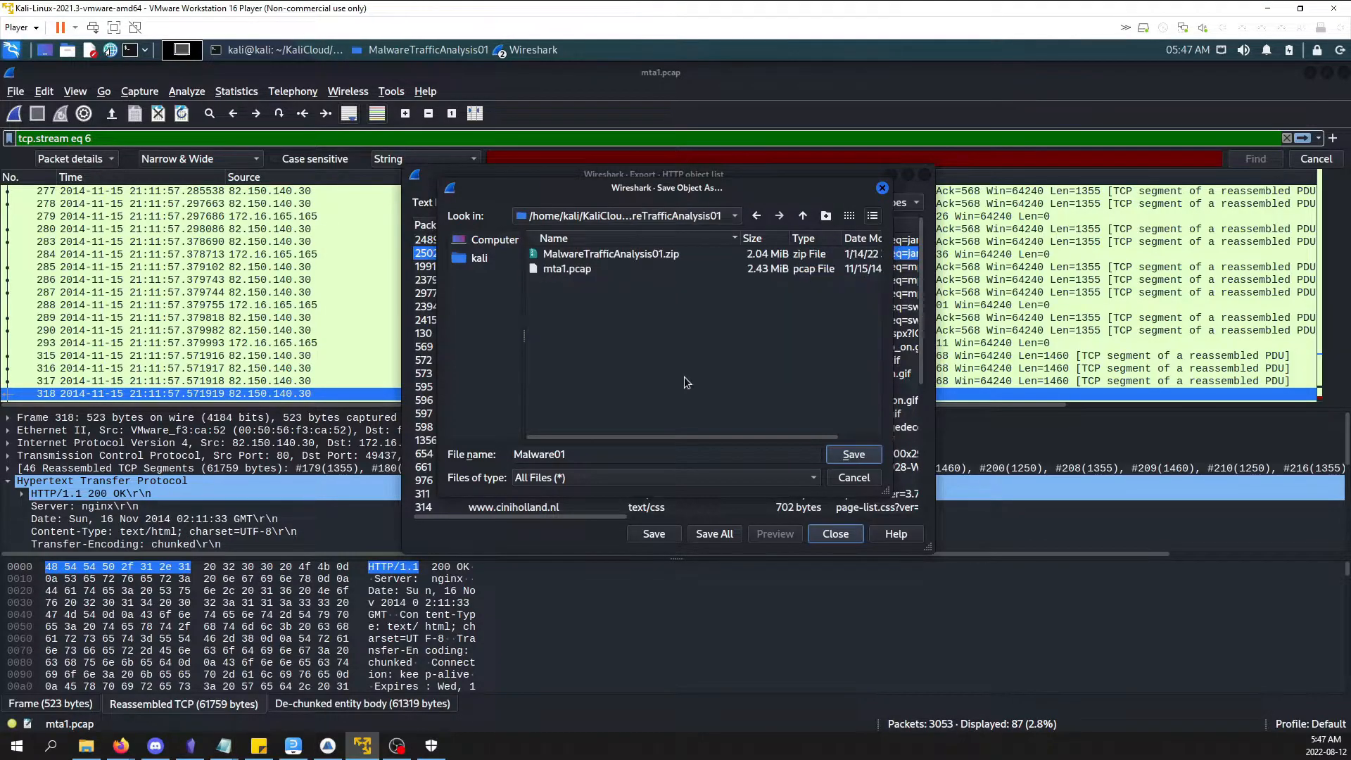
{"action": "left_click", "coordinate": [851, 456]}
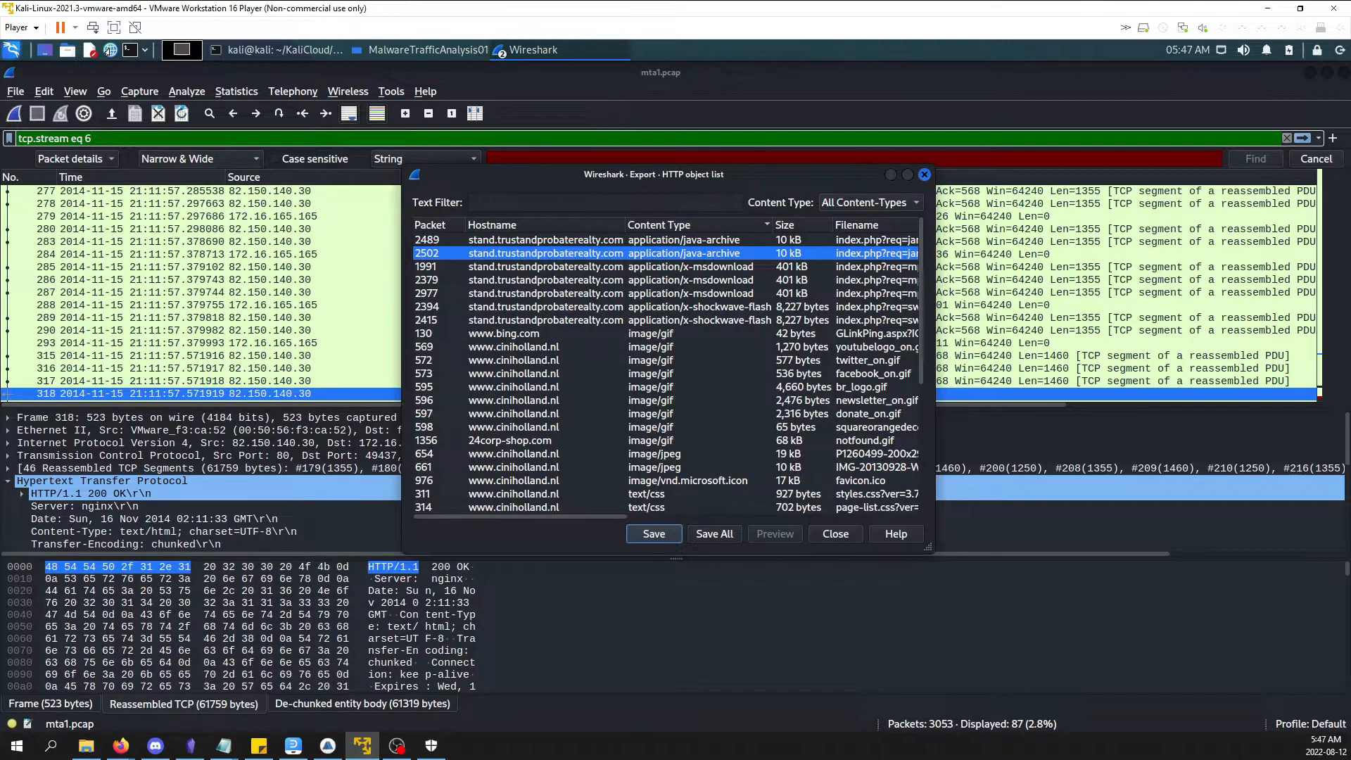
Save the application/x-shockwave-flash object from packet 2394 as Malware02 in the same MalwareTrafficAnalysis01 folder.
{"action": "left_click", "coordinate": [705, 310]}
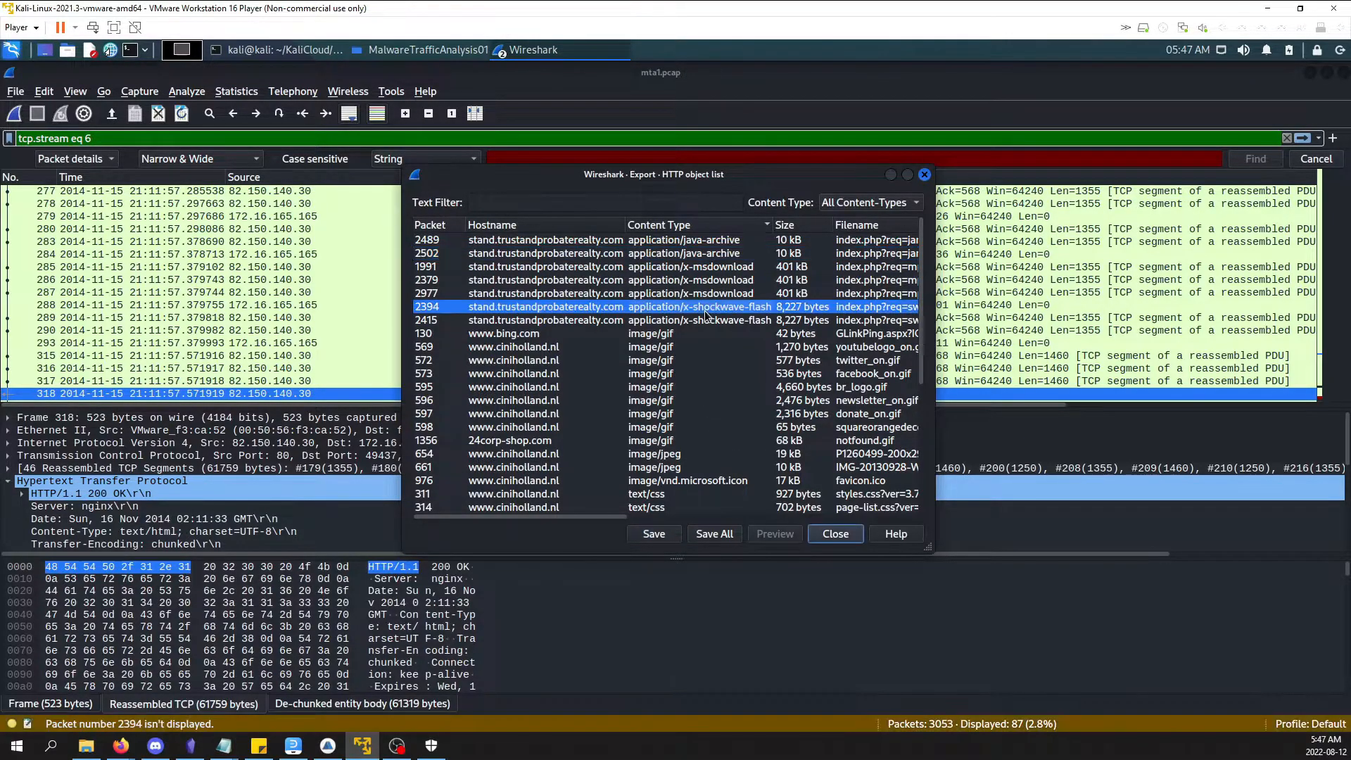
{"action": "left_click", "coordinate": [654, 534]}
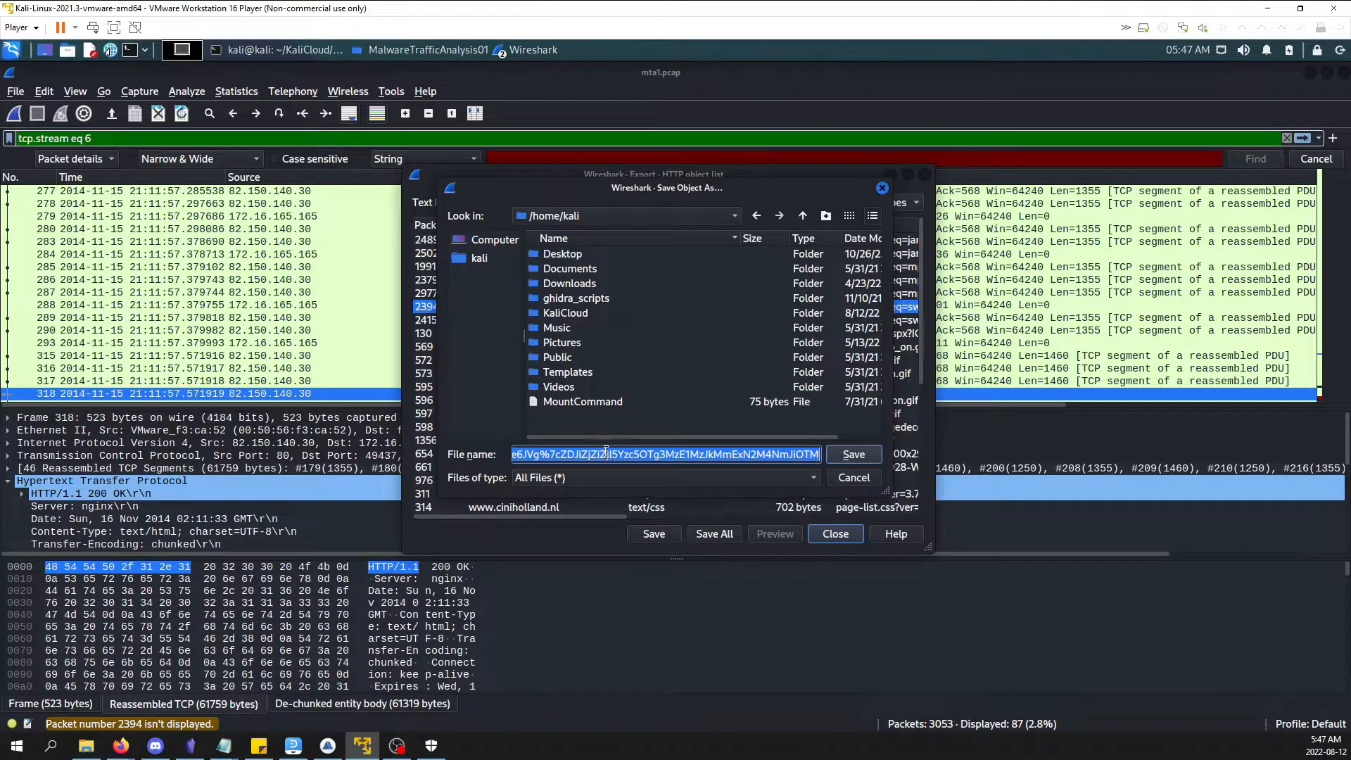
{"action": "type", "text": "Malware02"}
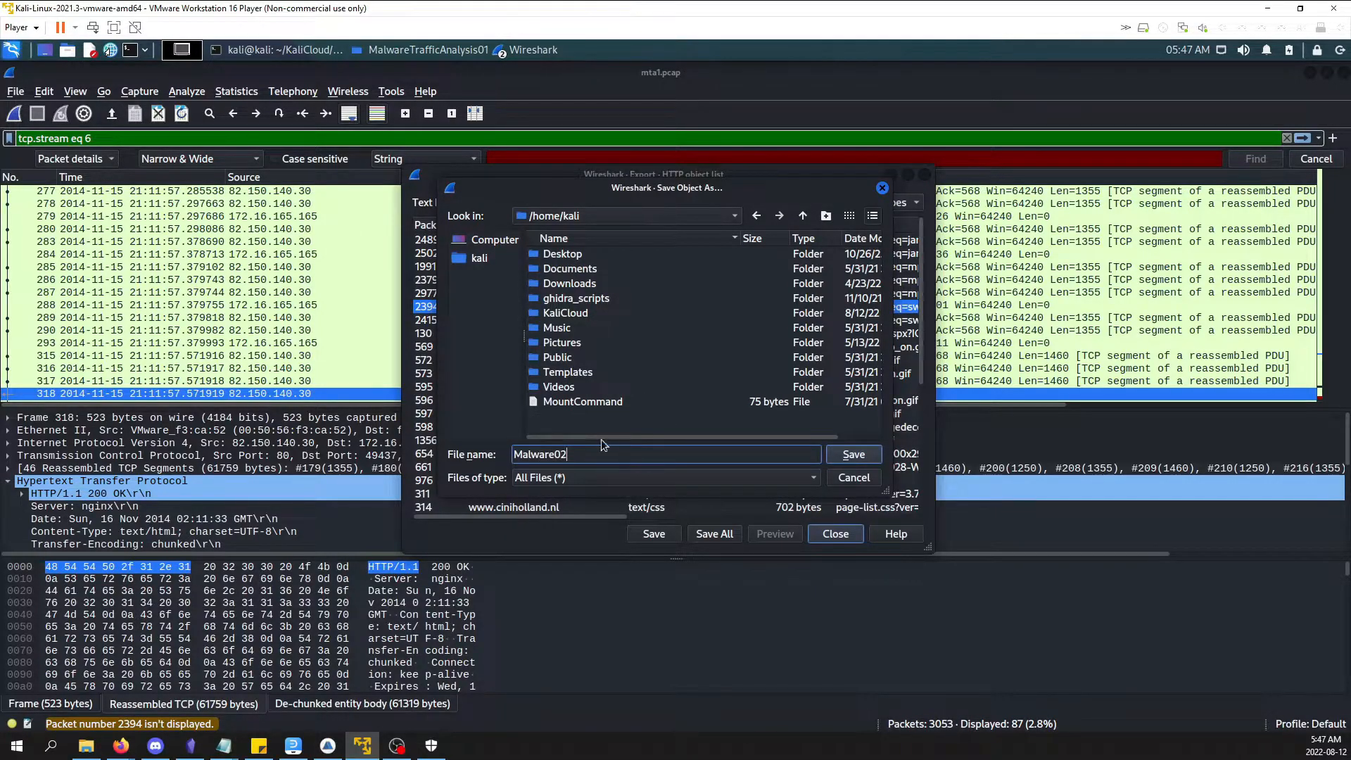
{"action": "double_click", "coordinate": [565, 314]}
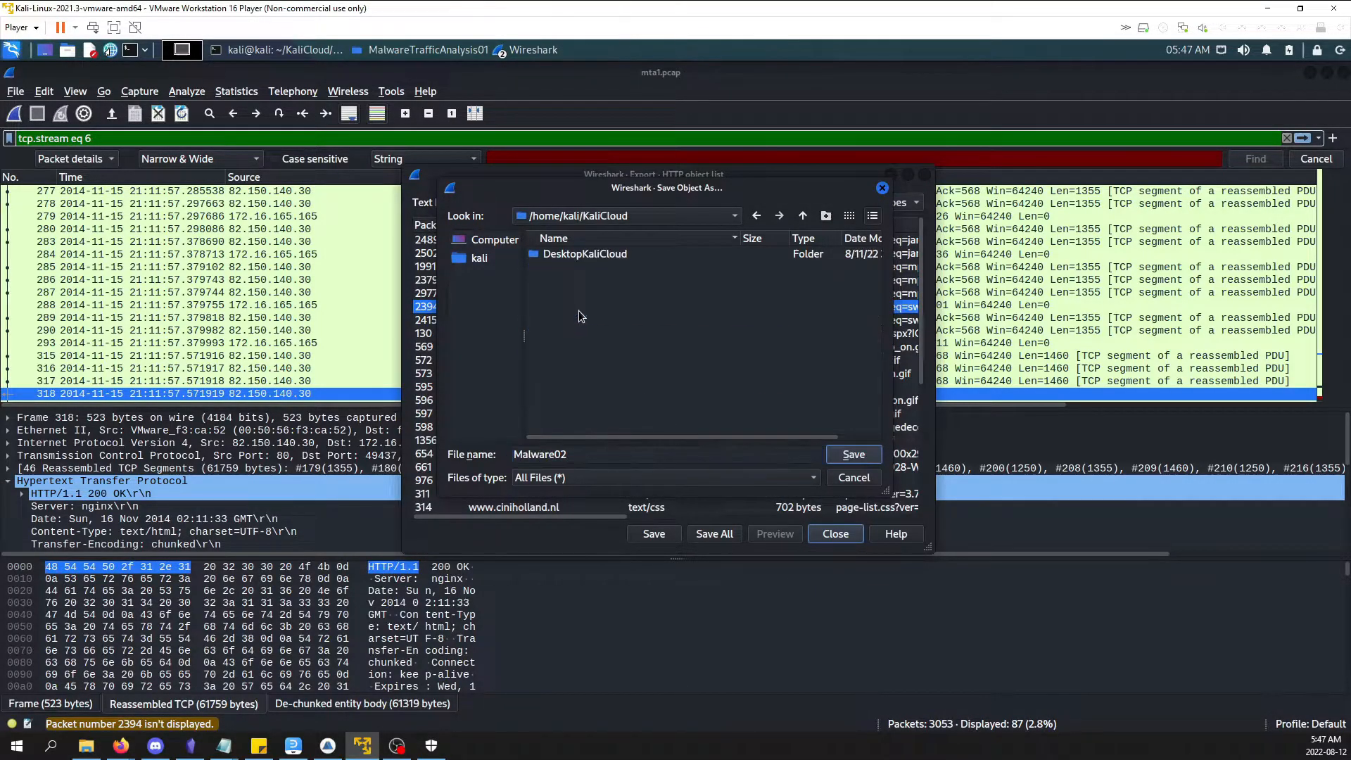
{"action": "double_click", "coordinate": [596, 255]}
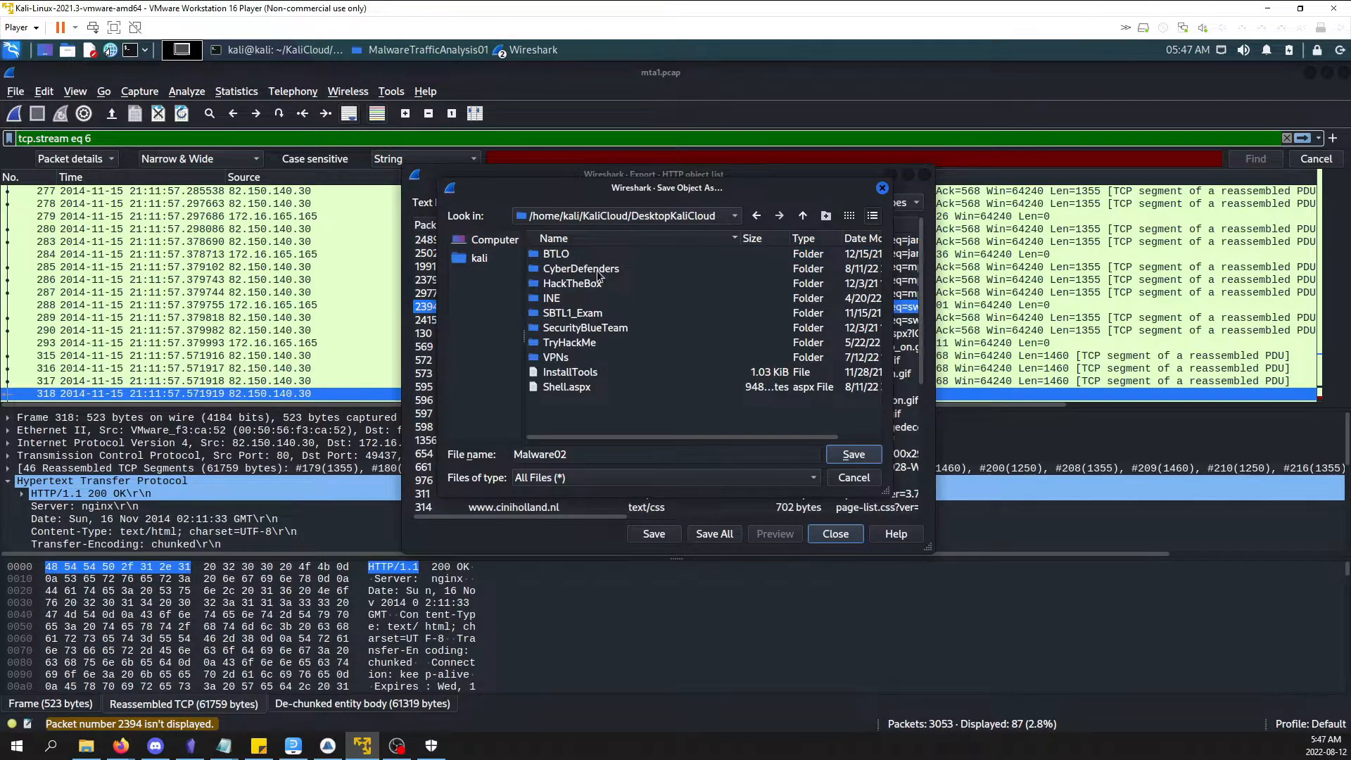
{"action": "double_click", "coordinate": [598, 281]}
{"action": "double_click", "coordinate": [606, 299]}
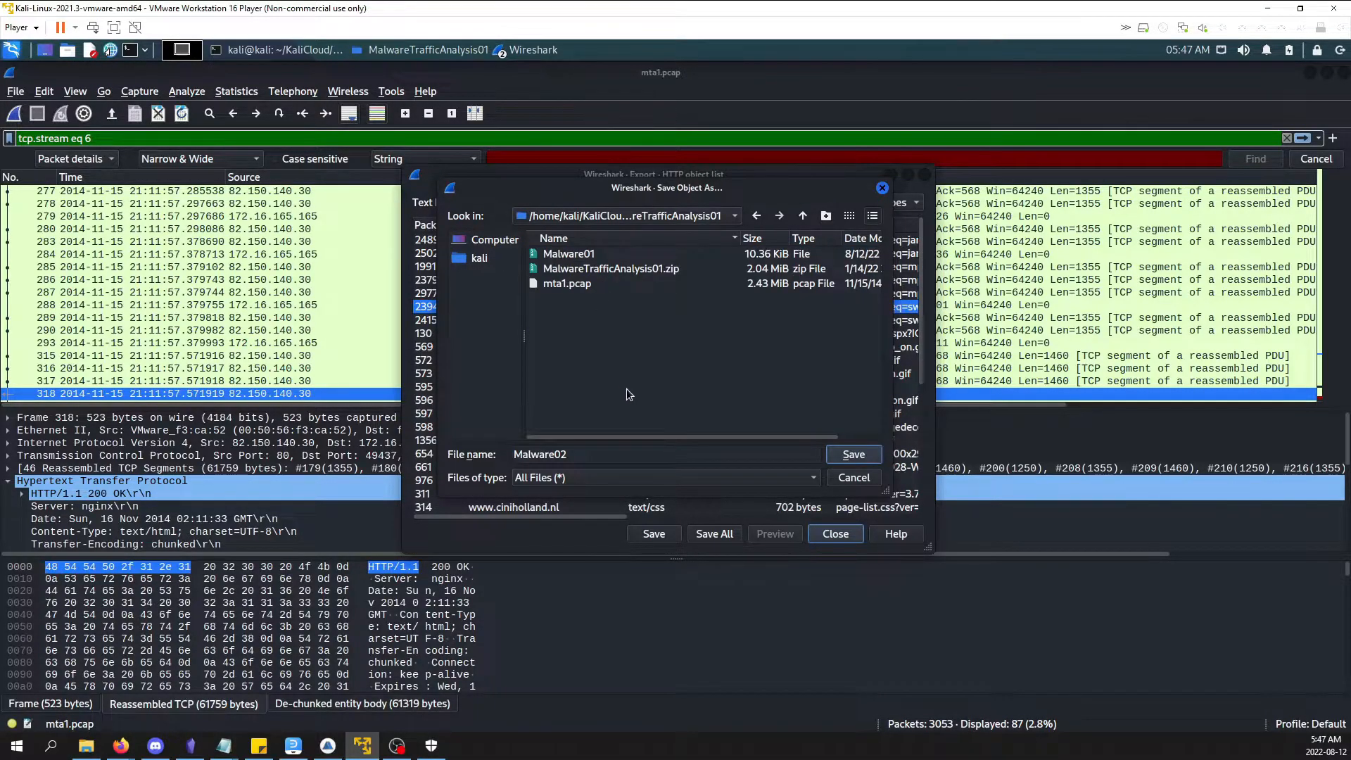
{"action": "left_click", "coordinate": [614, 456]}
{"action": "key", "text": "Return"}
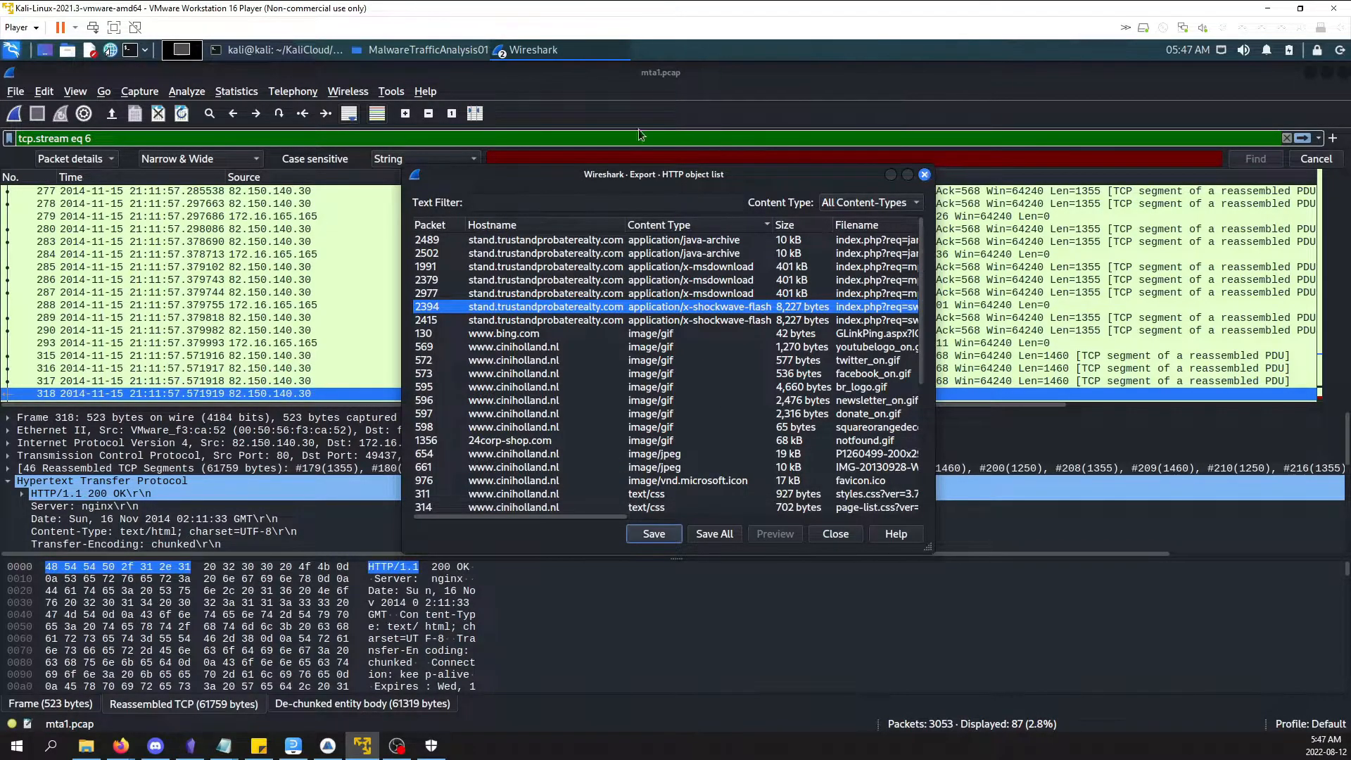
Switch to the terminal and run md5sum on Malware01 and on Malware02.
{"action": "left_click", "coordinate": [272, 51]}
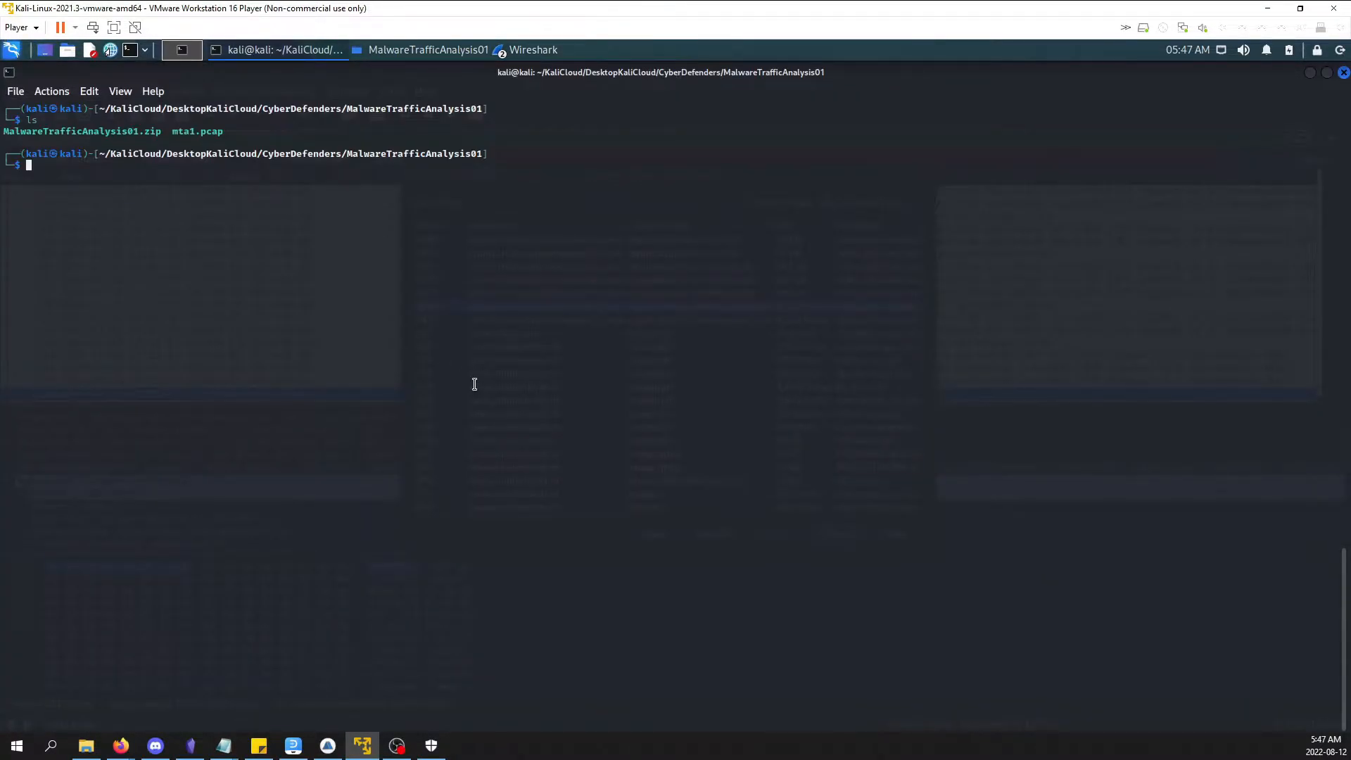
{"action": "type", "text": "md5"}
{"action": "key", "text": "Right"}
{"action": "key", "text": "Return"}
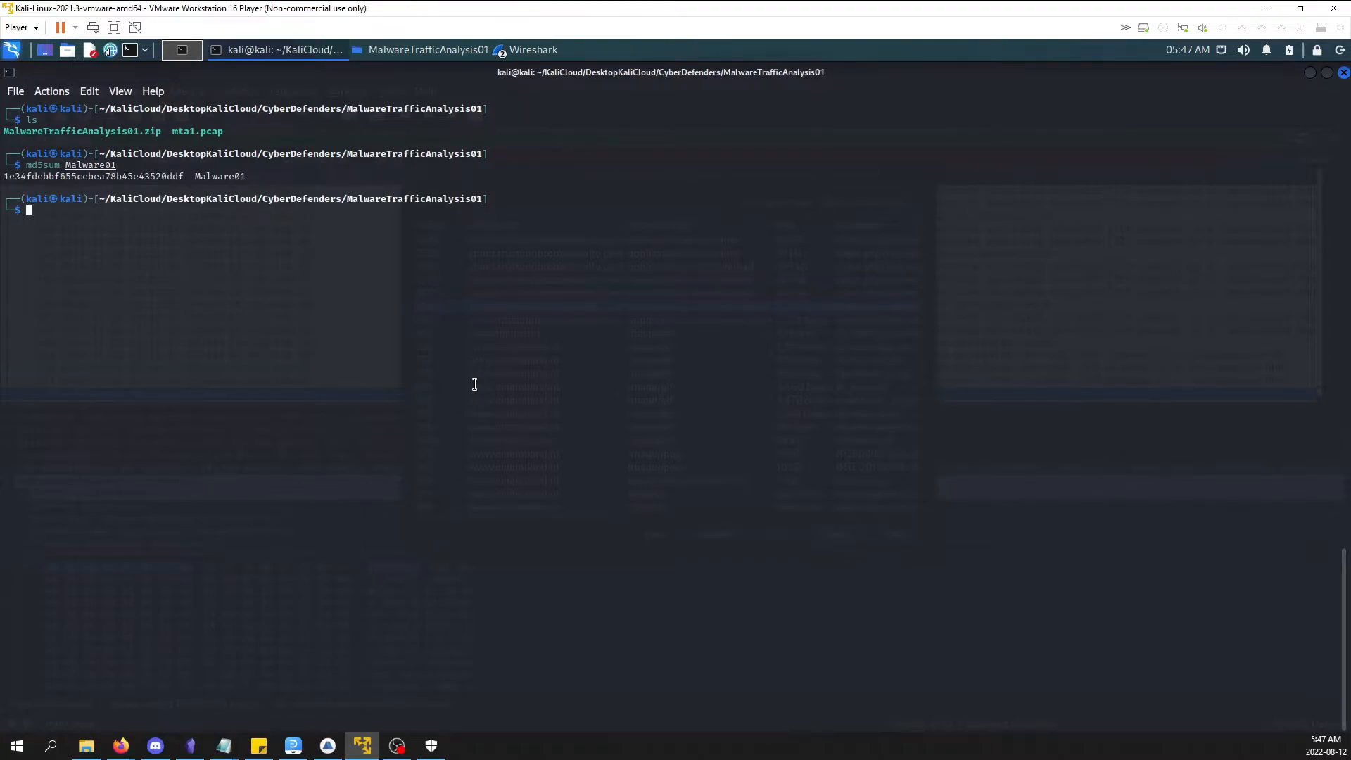
{"action": "key", "text": "Up"}
{"action": "type", "text": "2"}
{"action": "key", "text": "Return"}
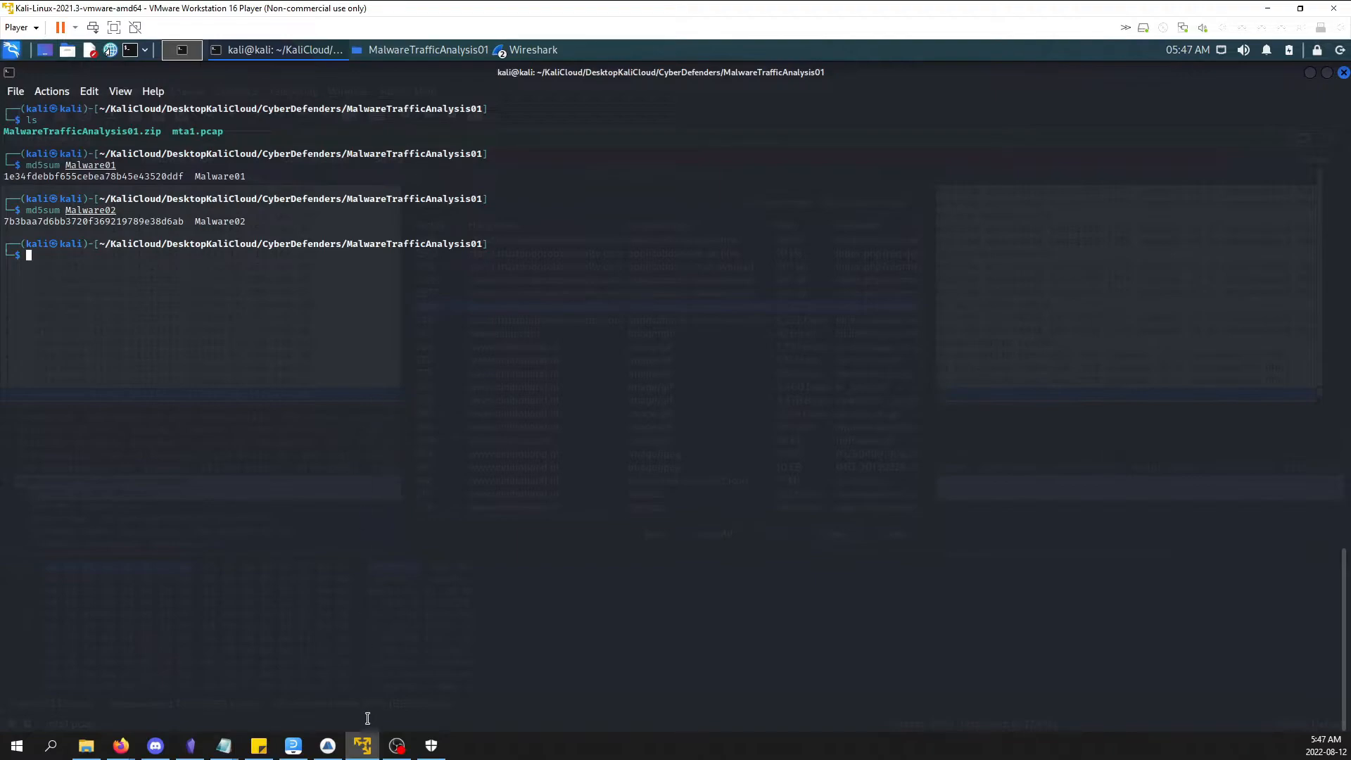
Return to Wireshark's HTTP object list and close it.
{"action": "left_click", "coordinate": [534, 50]}
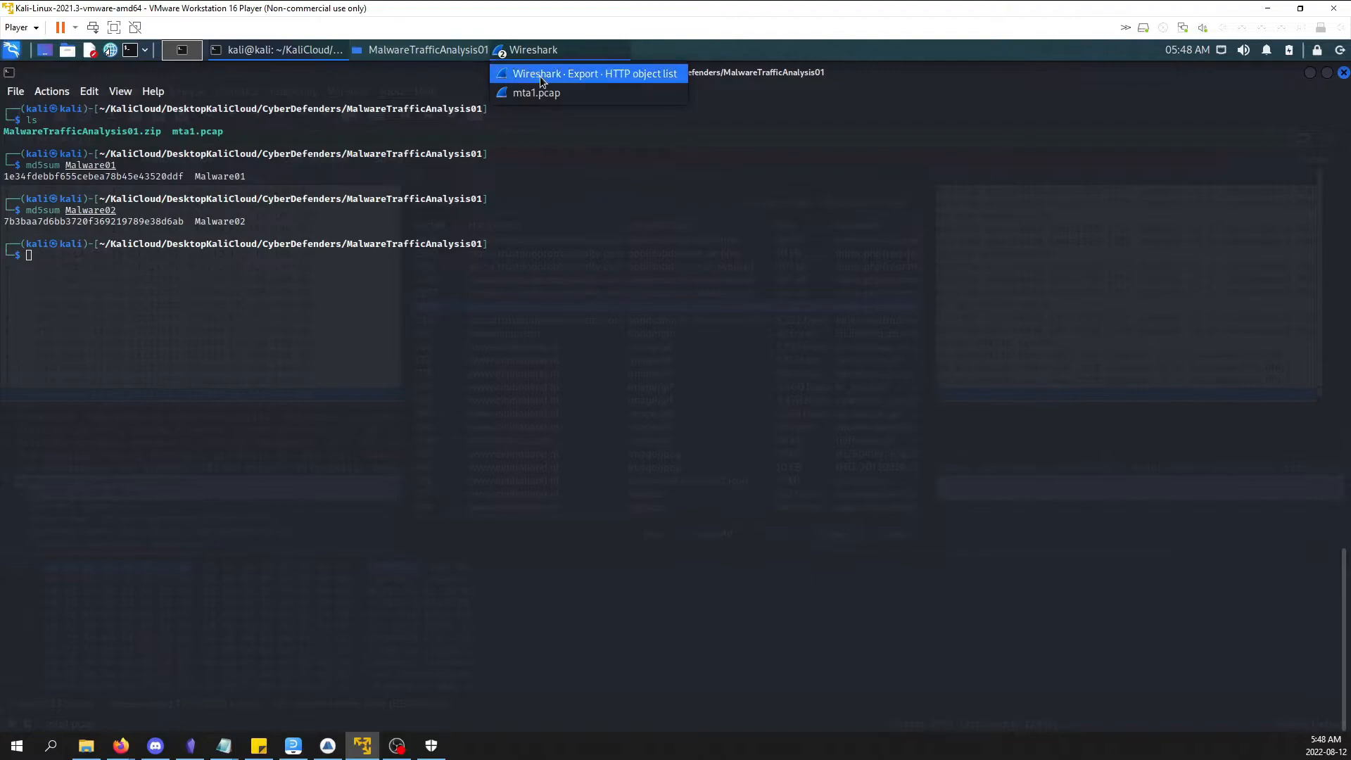
{"action": "left_click", "coordinate": [563, 75]}
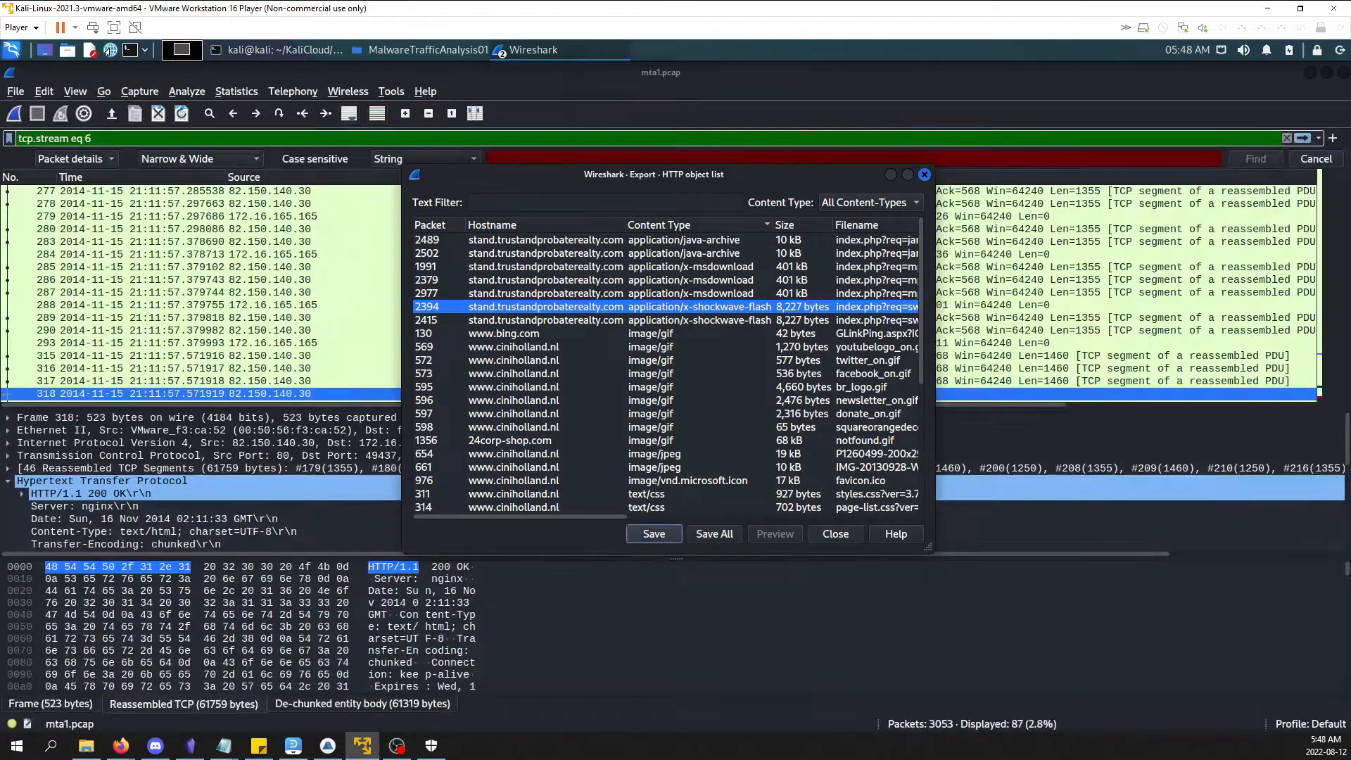
{"action": "left_click", "coordinate": [718, 181]}
{"action": "left_click_drag", "start_coordinate": [714, 178], "coordinate": [721, 182]}
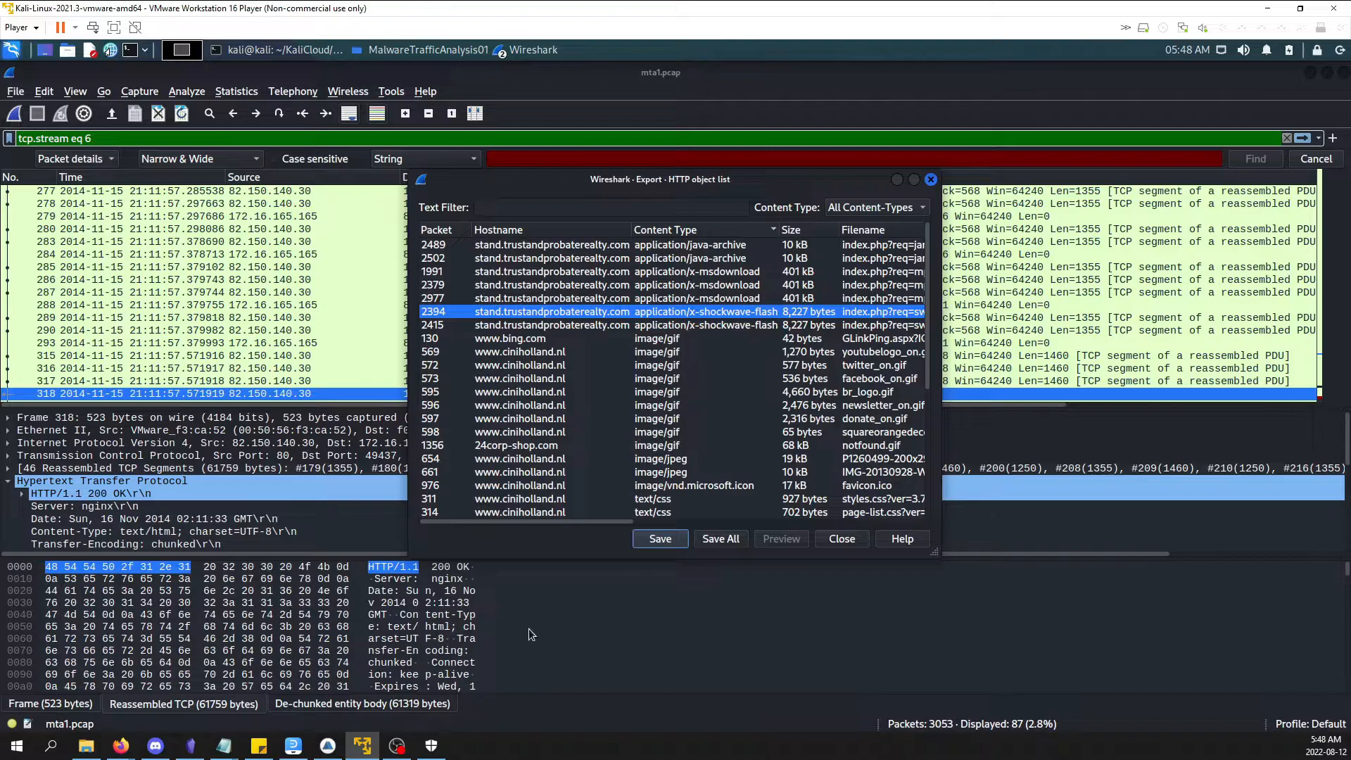
{"action": "left_click", "coordinate": [841, 539]}
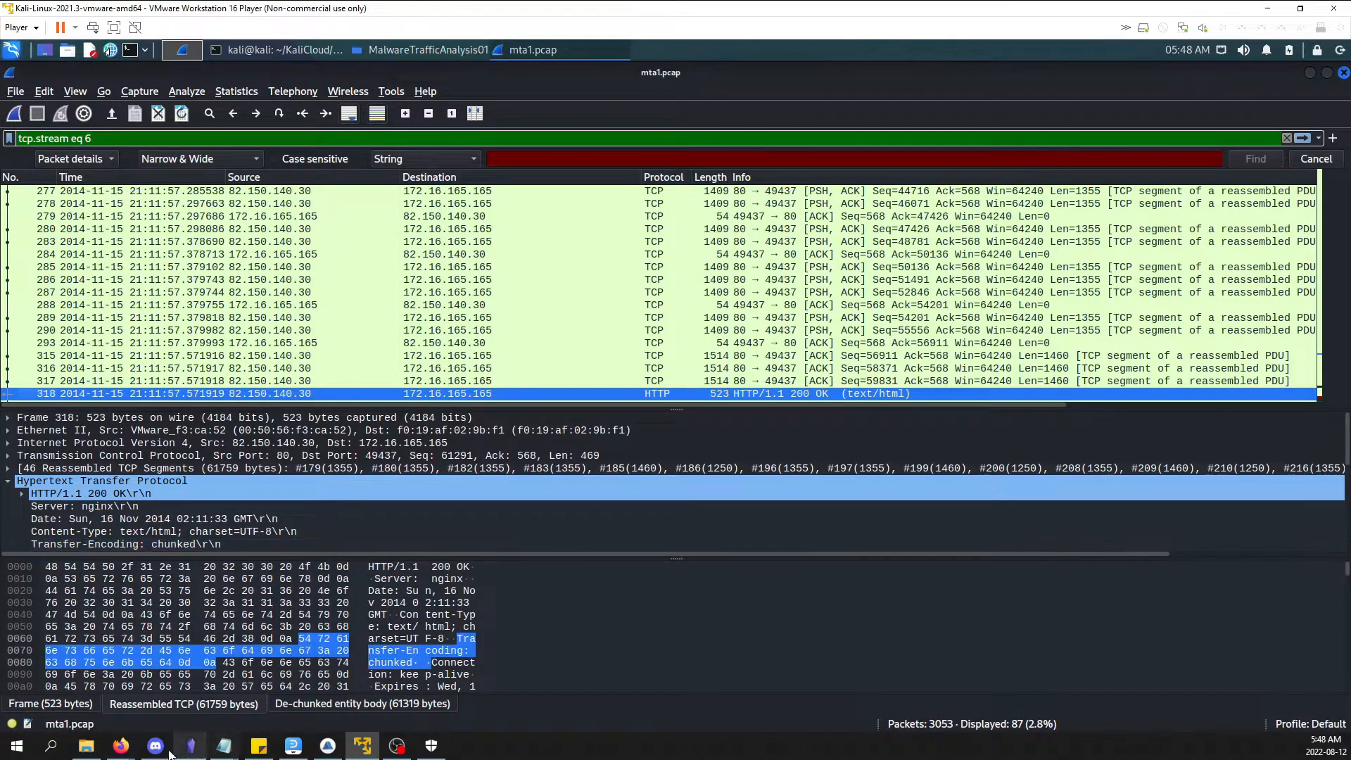
Switch to the challenge page in Firefox and check the two MD5 hashes in the answer to question #13.
{"action": "mouse_move", "coordinate": [121, 746]}
{"action": "left_click", "coordinate": [195, 675]}
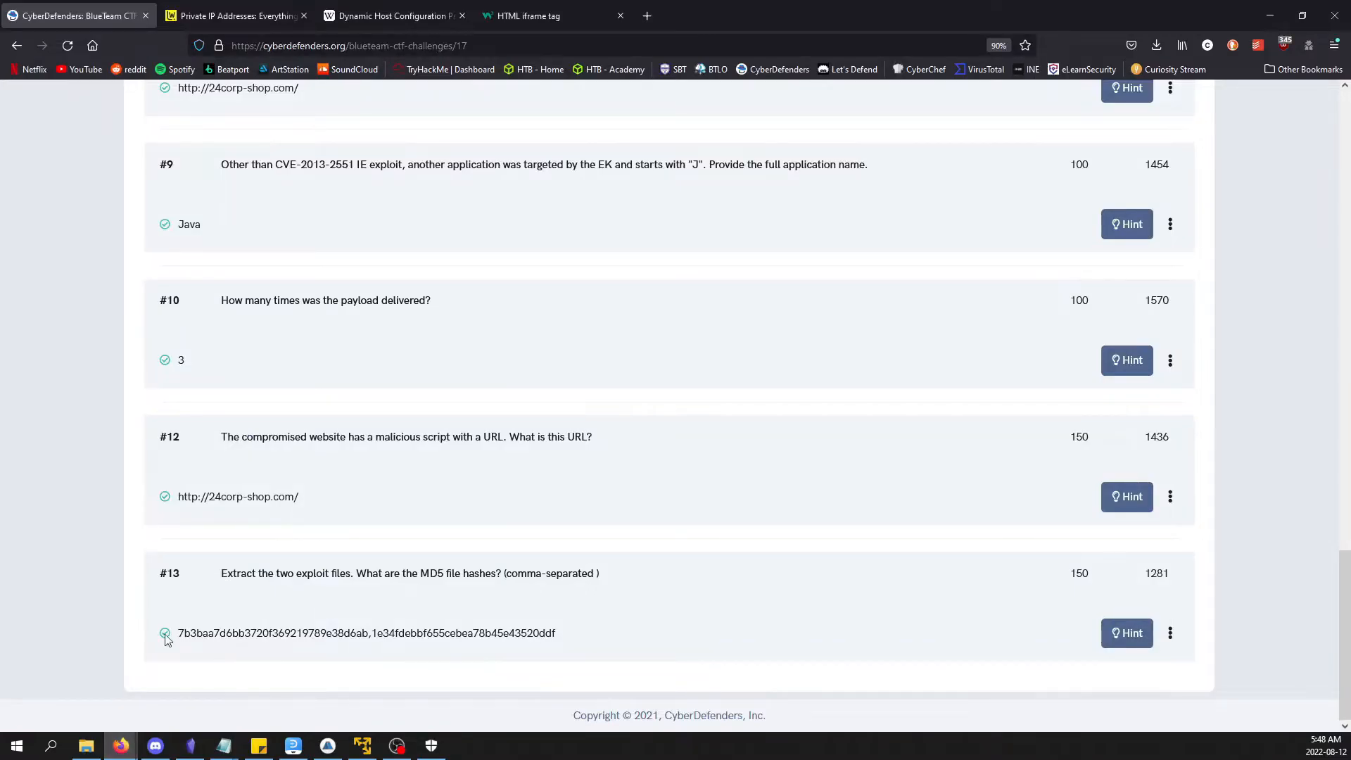
{"action": "left_click_drag", "start_coordinate": [180, 633], "coordinate": [405, 633]}
{"action": "left_click", "coordinate": [417, 633]}
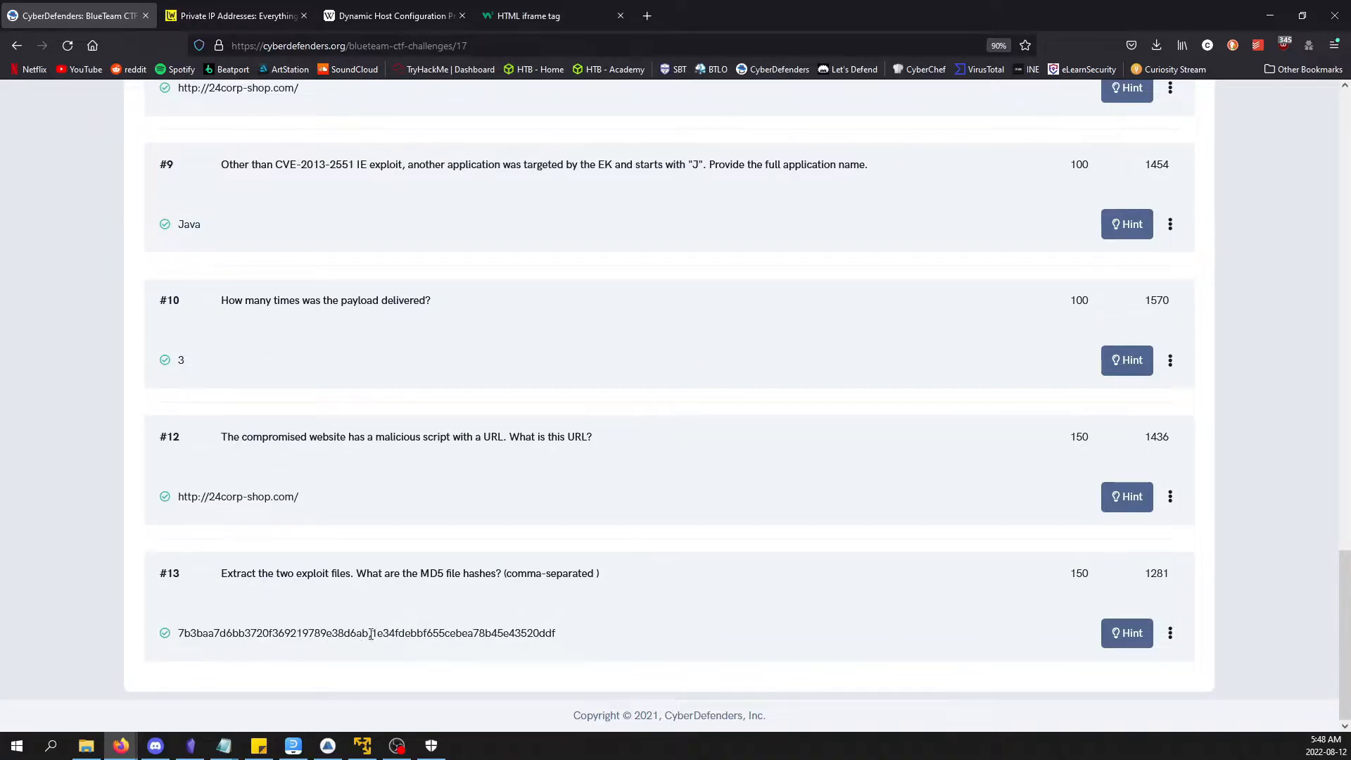